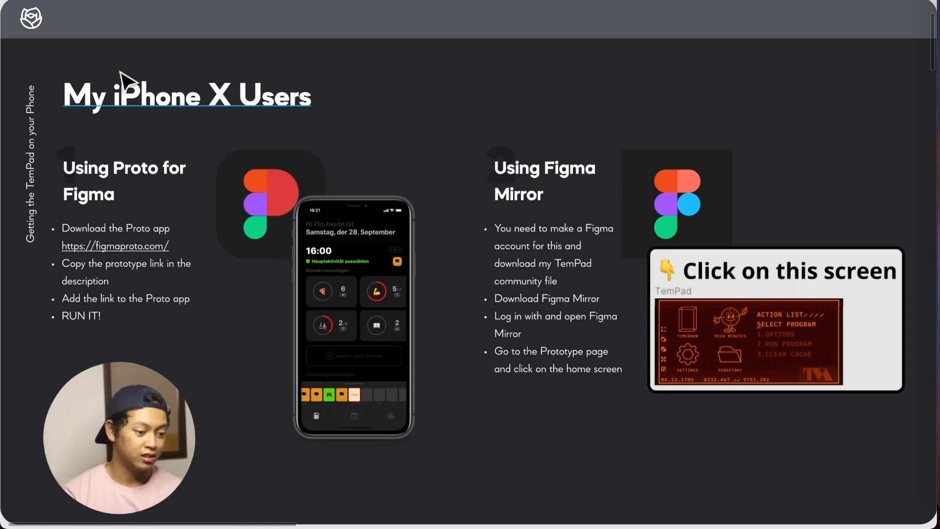
Search the Figma Community creators for the file author's name and open the TemPad file from the matching profile.
left_click(67, 0)
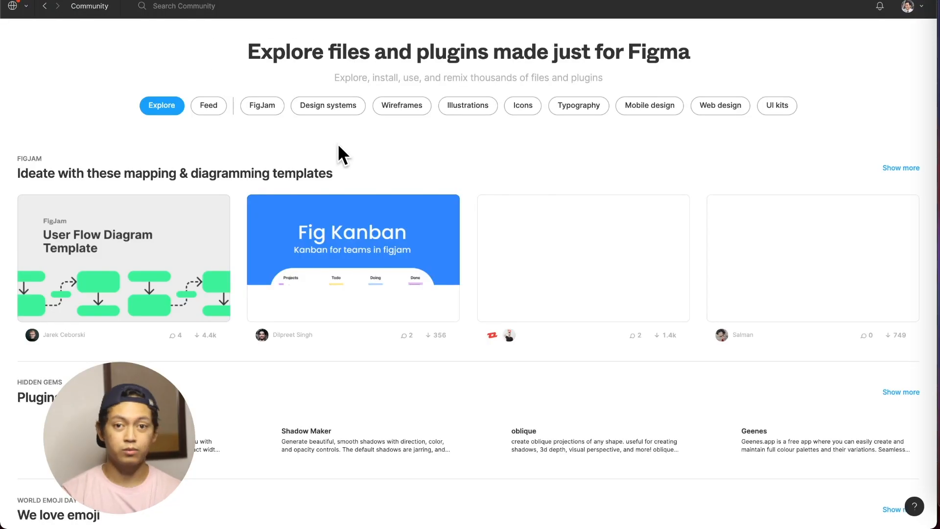
left_click(196, 8)
type("izzy")
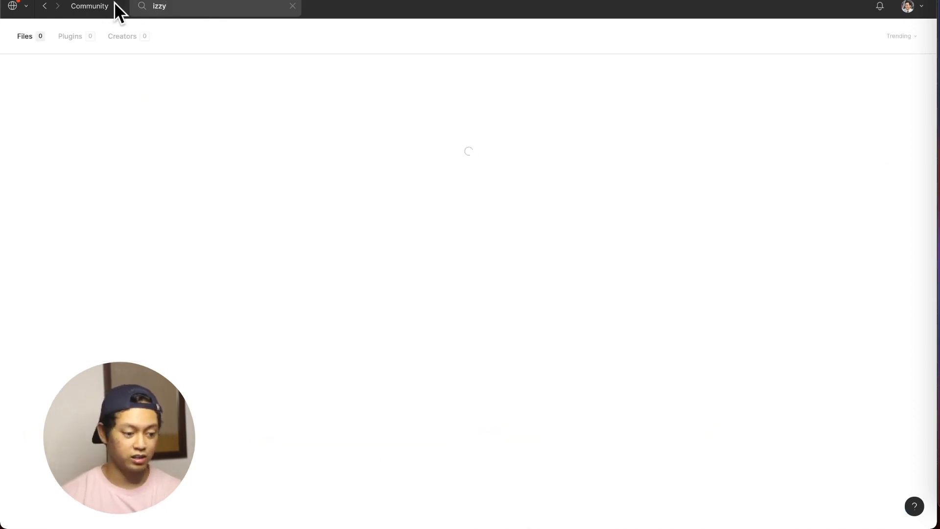
left_click(122, 35)
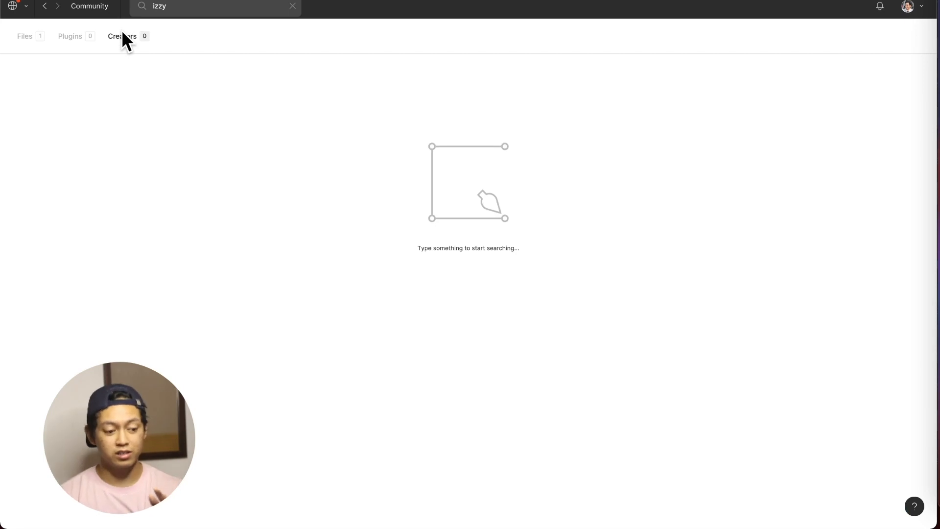
left_click(181, 8)
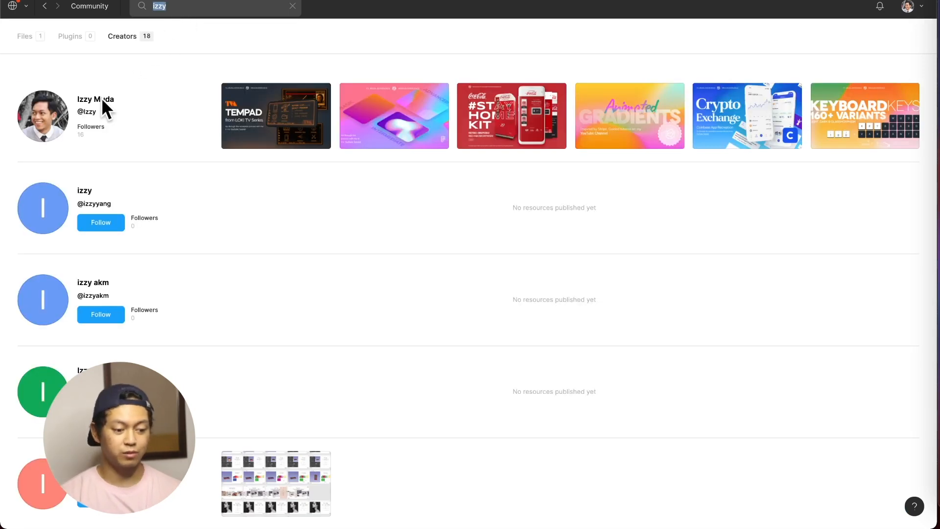
left_click(266, 115)
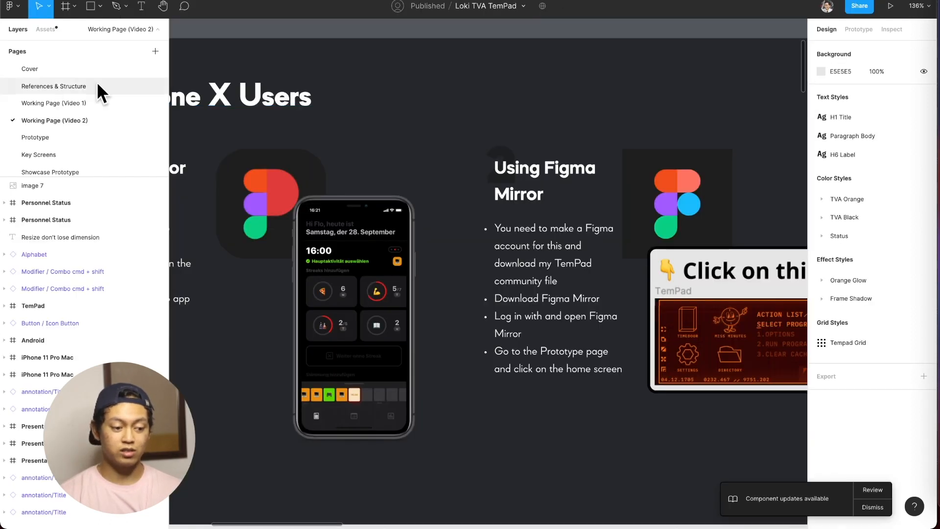
Show the Cover page of the Loki TVA TemPad file.
left_click(125, 28)
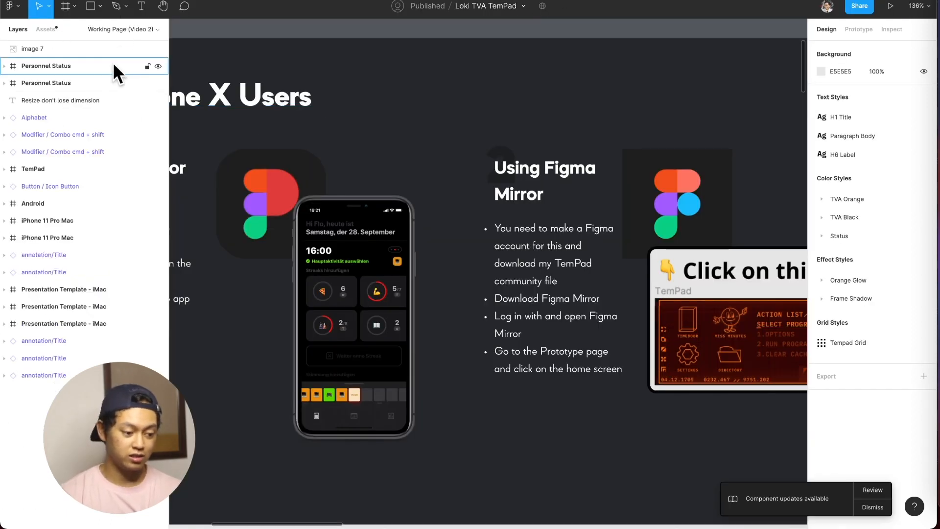
left_click(111, 29)
left_click(72, 67)
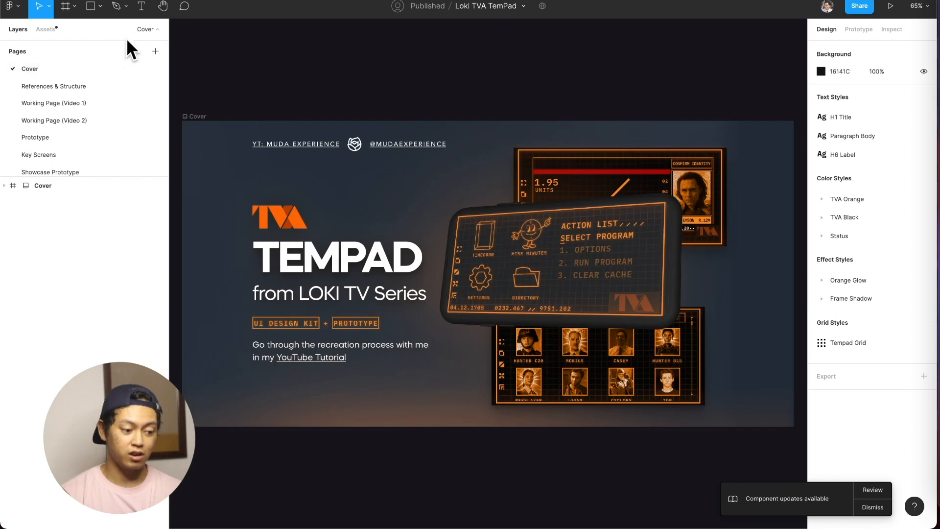
Go to the Prototype page and select the TemPad home screen frame below the "Click on this screen" heading.
left_click(142, 31)
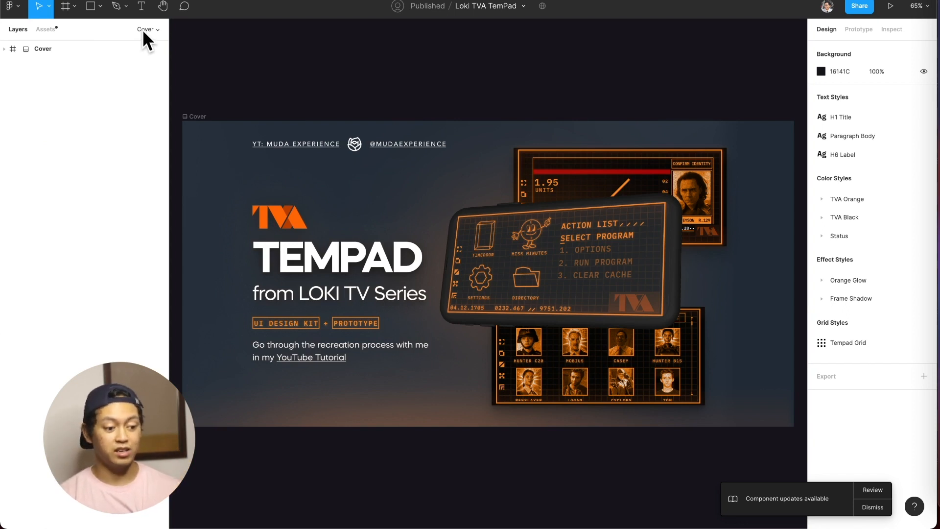
left_click(142, 29)
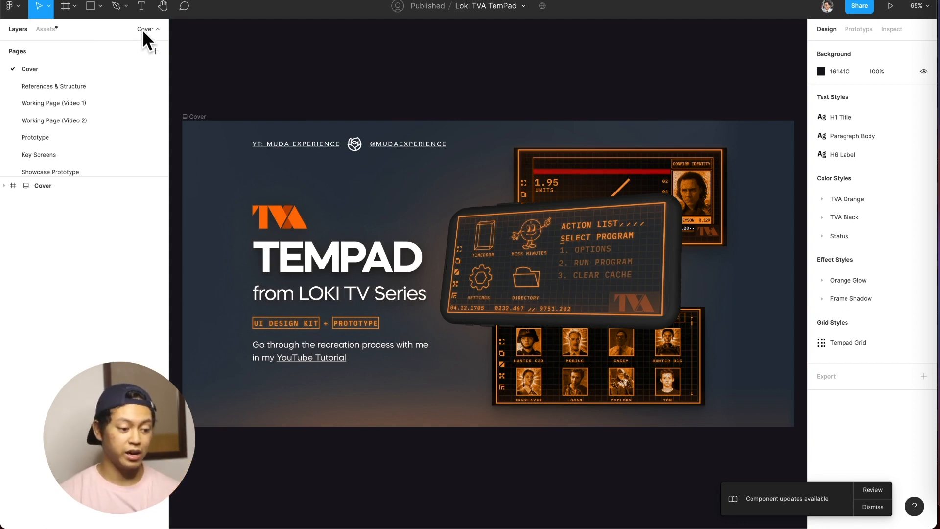
left_click(74, 131)
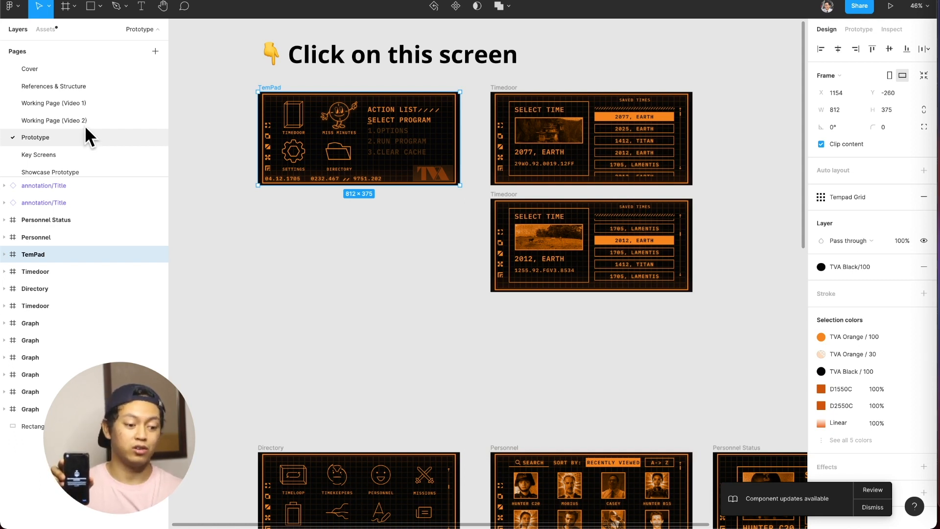
left_click(197, 135)
left_click(268, 93)
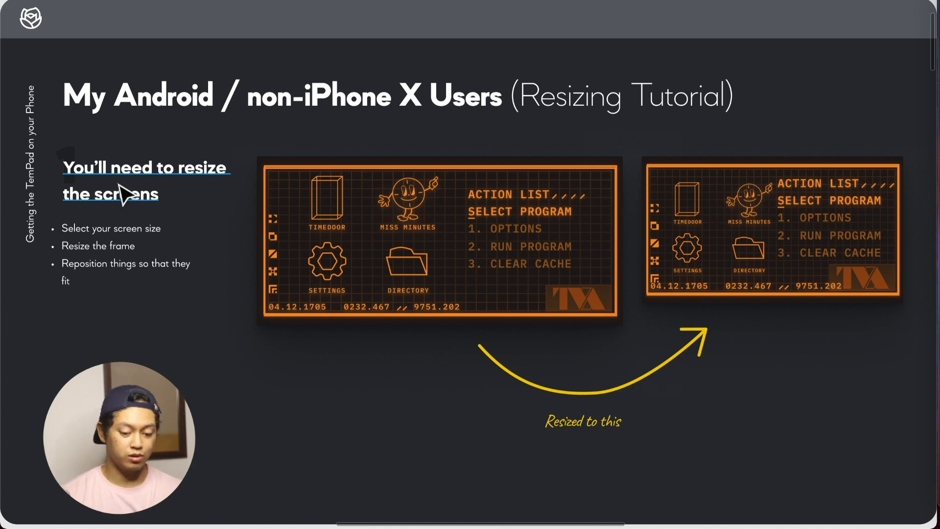
Restore the hidden interface, open the Prototype page and clear the frame selection.
key("ctrl+backslash")
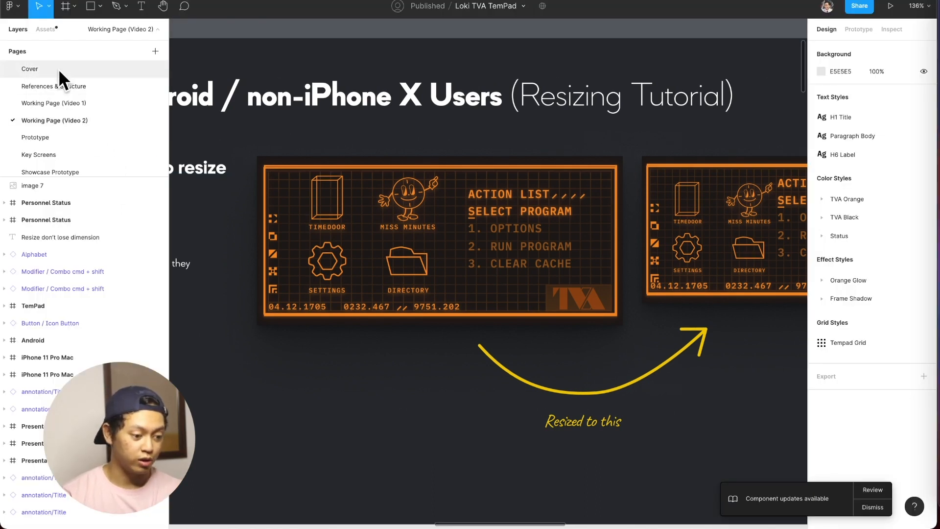
scroll(55, 93, "down", 1)
left_click(52, 112)
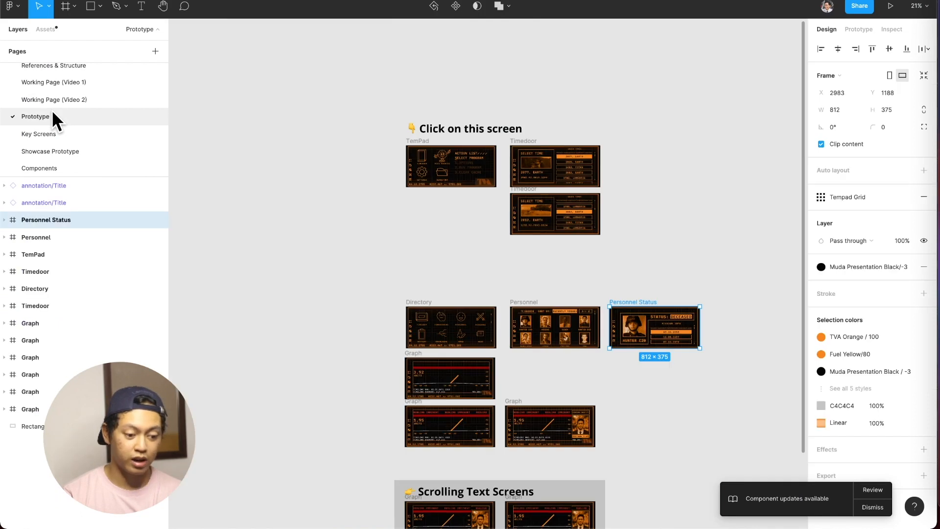
scroll(557, 160, "up", 3)
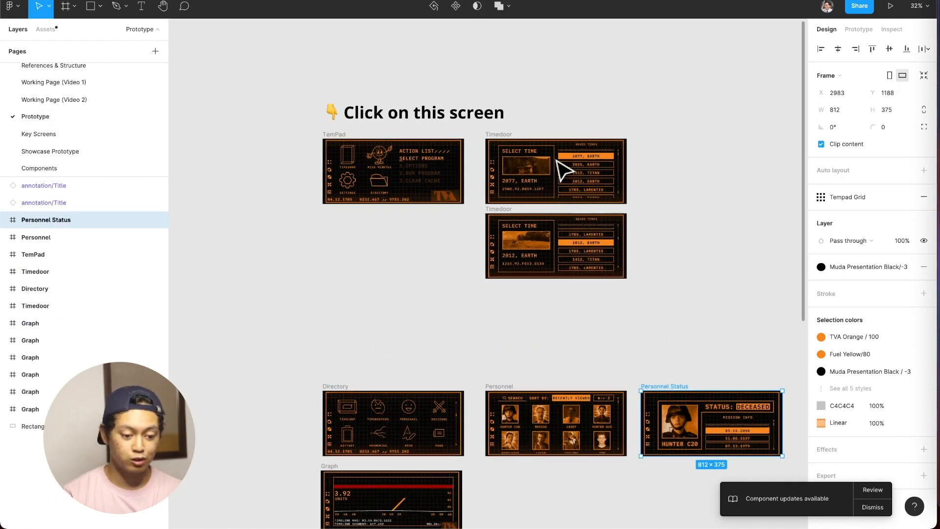
scroll(556, 159, "up", 3)
left_click(704, 169)
left_click(714, 172)
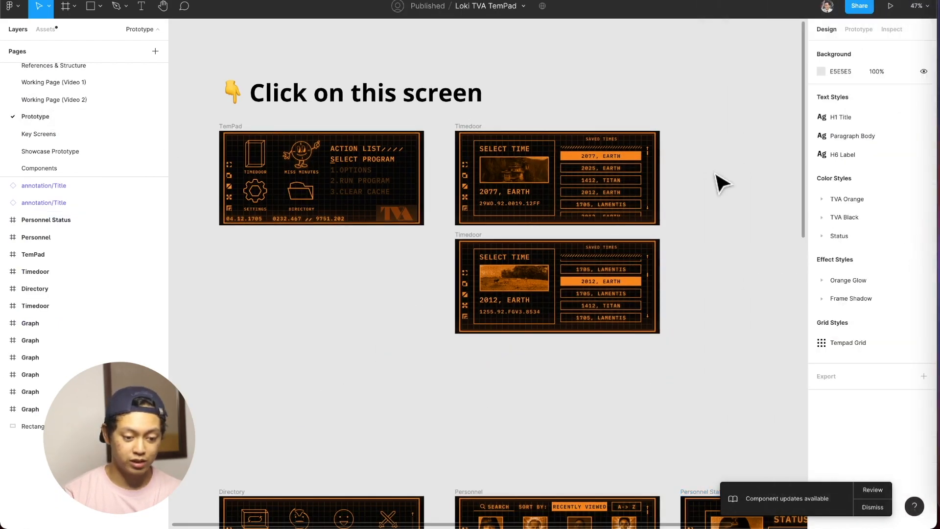
Duplicate the TemPad frame and place the copy beyond the Timedoor screens at X 3176.
scroll(717, 183, "right", 5)
scroll(547, 141, "left", 3)
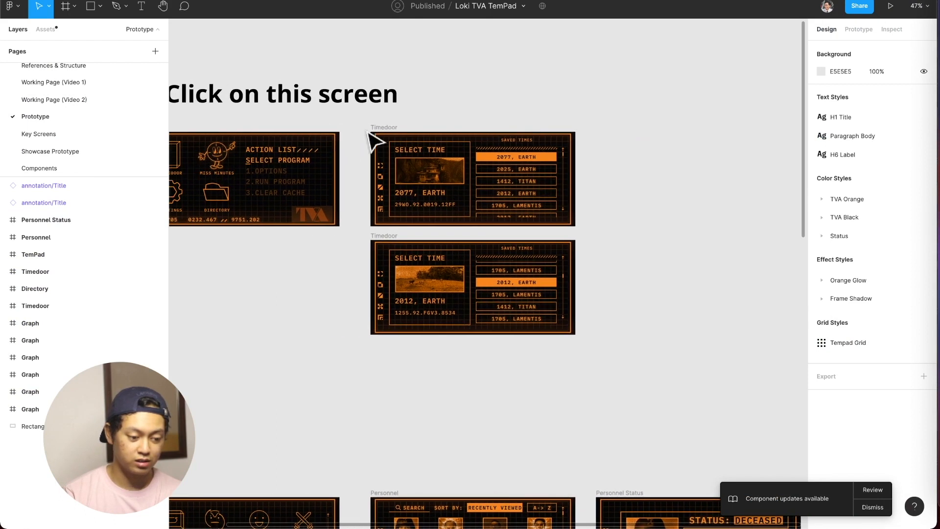
scroll(375, 142, "left", 3)
left_click(245, 130)
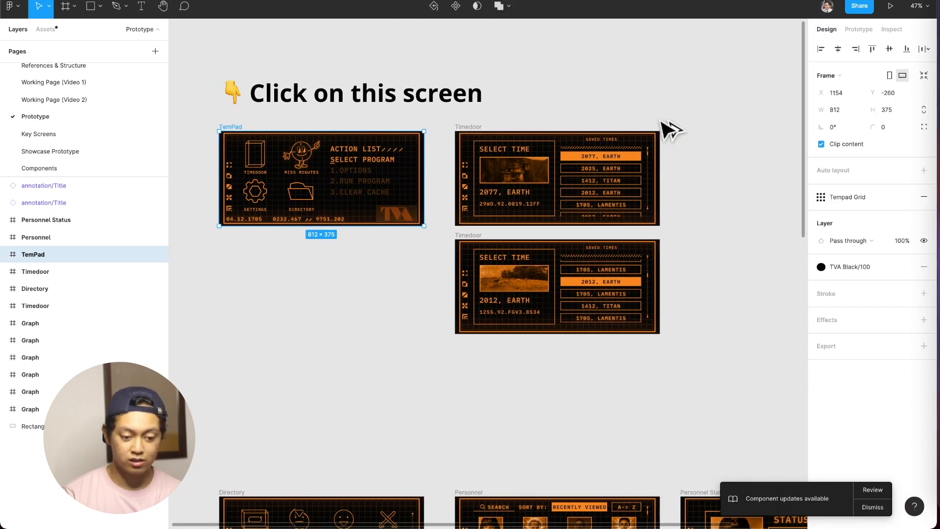
key("super+d")
scroll(754, 130, "right", 4)
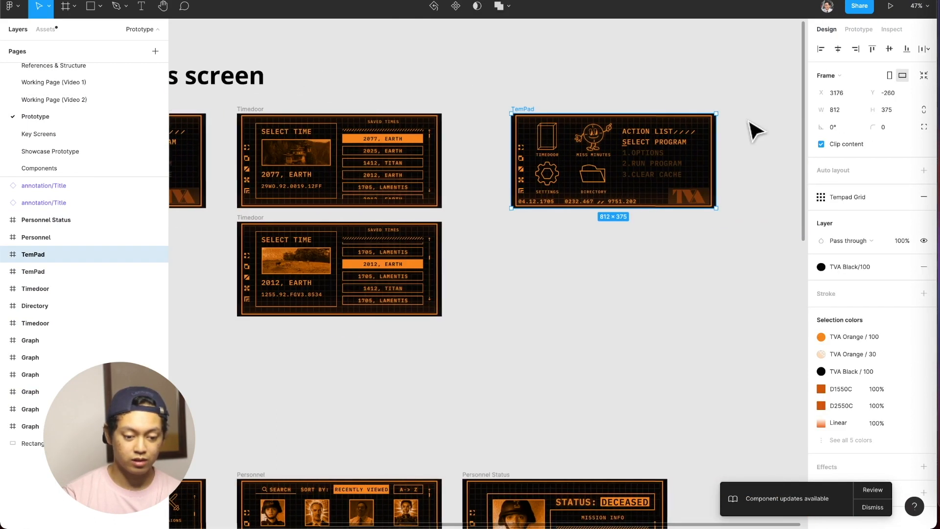
scroll(756, 132, "right", 2)
Search Spotlight for "key" and launch KeyCastr.
key("super+space")
key("BackSpace")
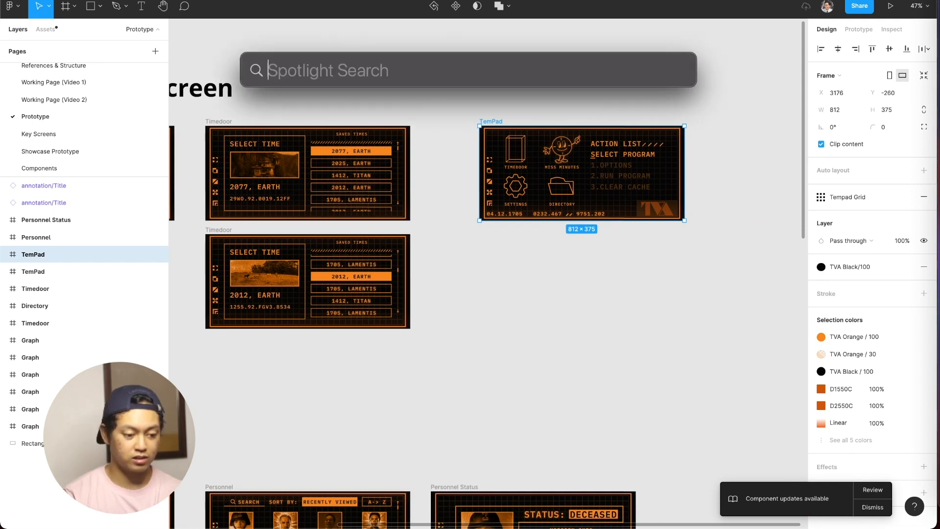
type("key")
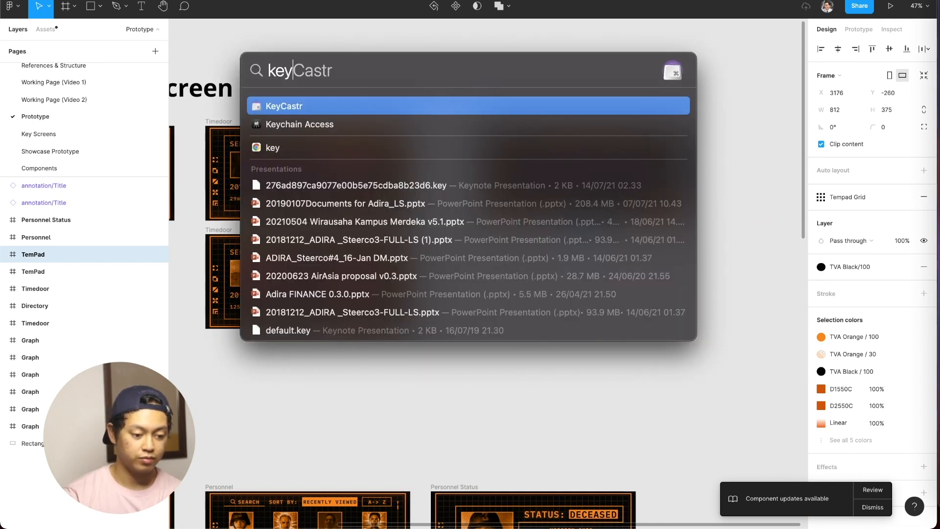
key("Return")
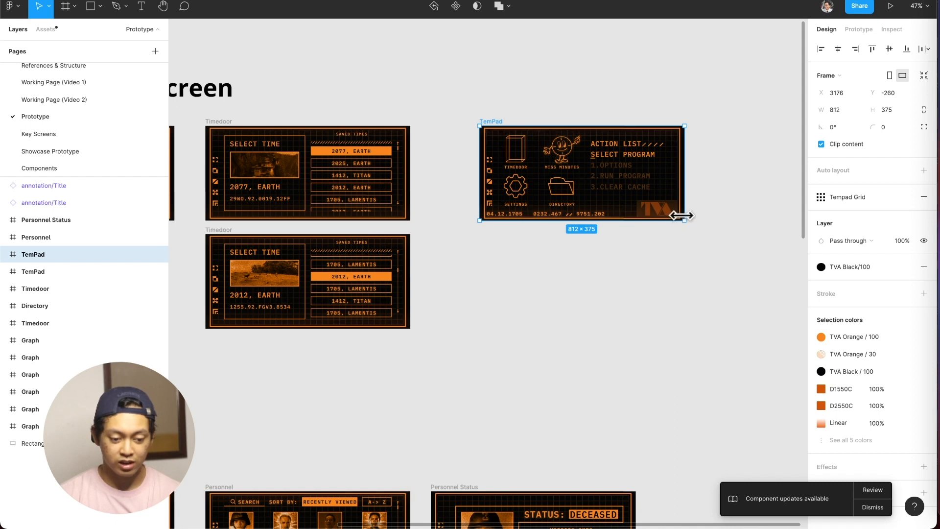
Enlarge the TemPad copy to 1041 × 650 and move its Settings and Directory icons and its Action List lower.
left_click_drag(684, 220, 743, 289)
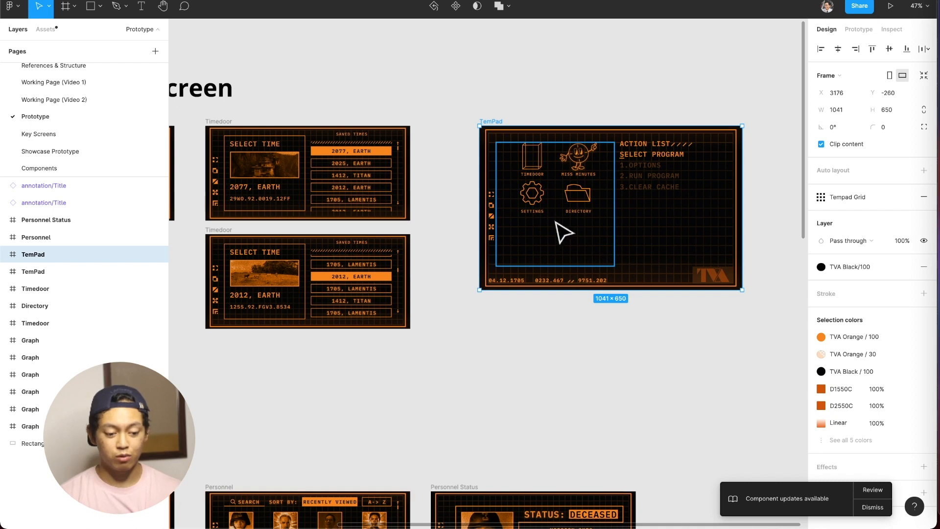
double_click(541, 208)
left_click_drag(539, 208, 585, 254)
left_click_drag(651, 183, 669, 206)
left_click_drag(662, 212, 662, 218)
left_click(665, 316)
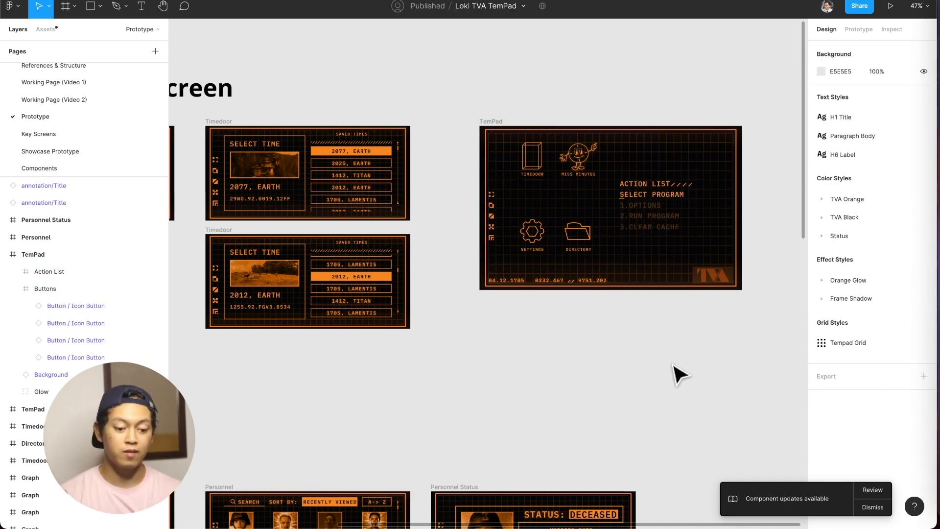
Delete the enlarged TemPad copy.
left_click(504, 133)
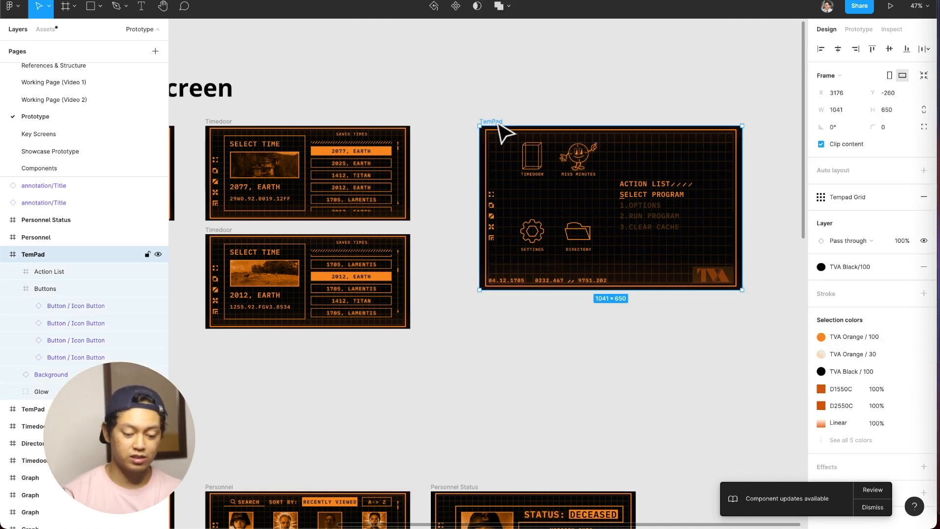
key("BackSpace")
Duplicate the original TemPad frame and place the copy beyond the Timedoor screens at X 3099.
scroll(503, 132, "left", 5)
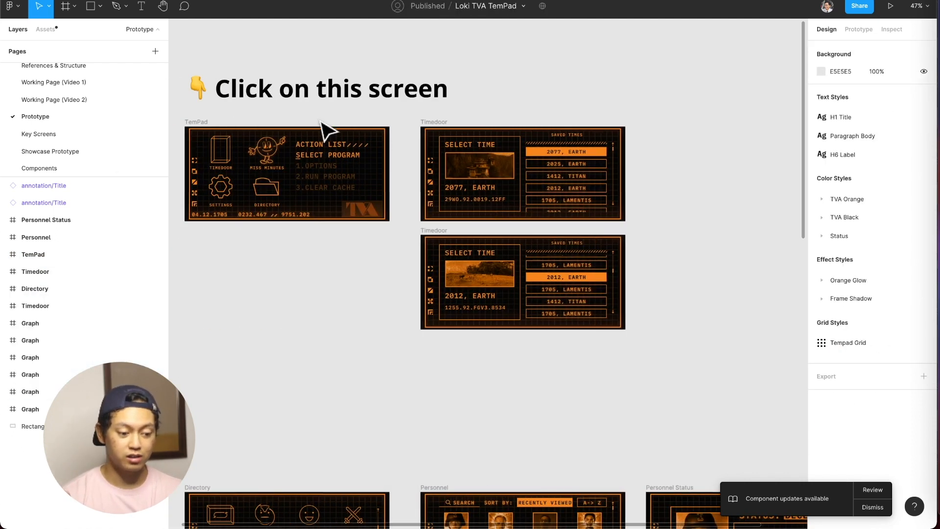
left_click(203, 122)
left_click_drag(611, 127, 694, 124)
scroll(698, 134, "right", 5)
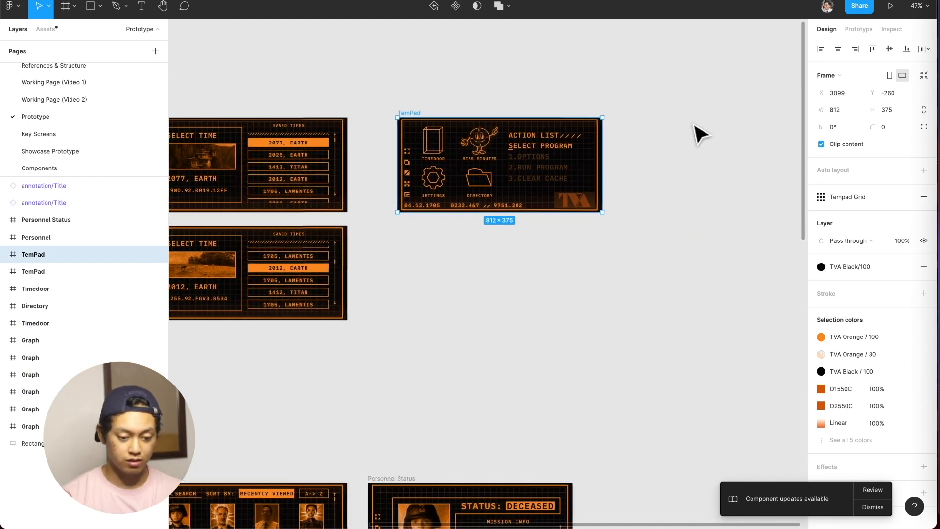
Apply the Android size preset to the TemPad copy and set it to landscape, 640 × 360.
left_click(840, 75)
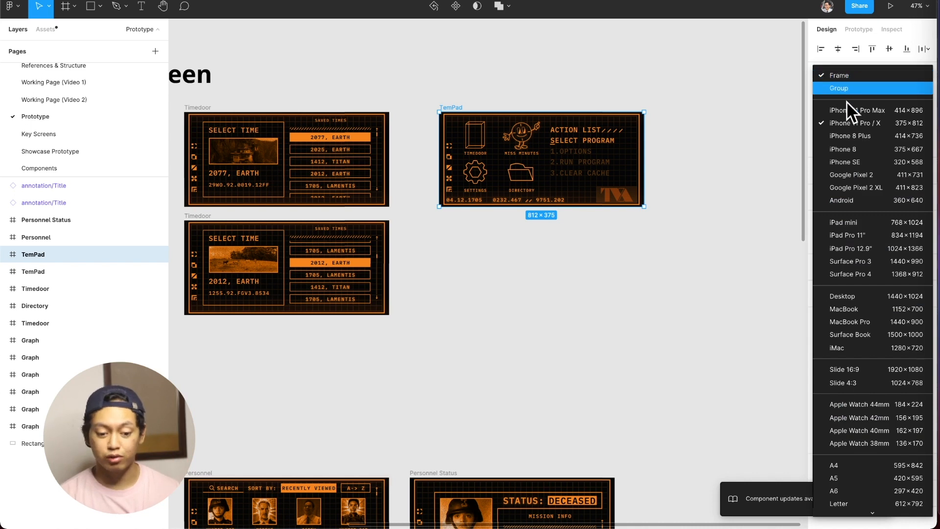
left_click(863, 199)
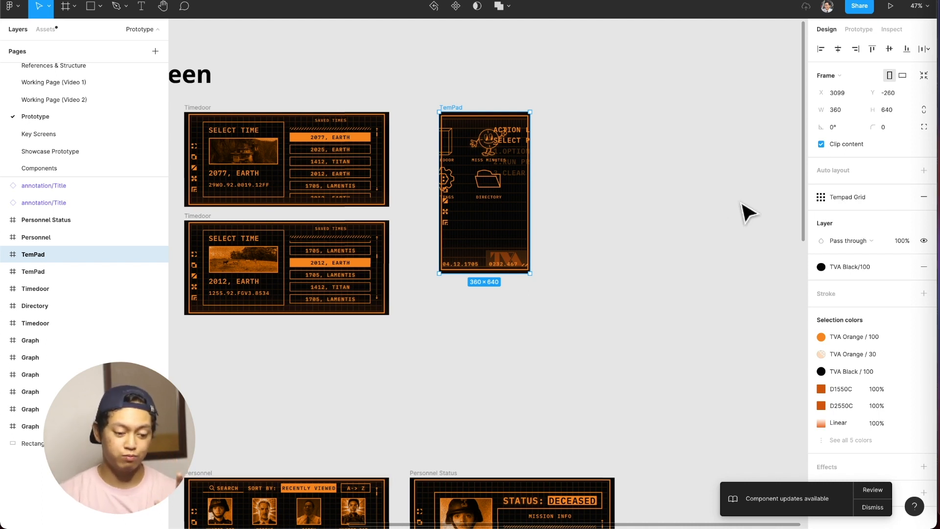
left_click(903, 76)
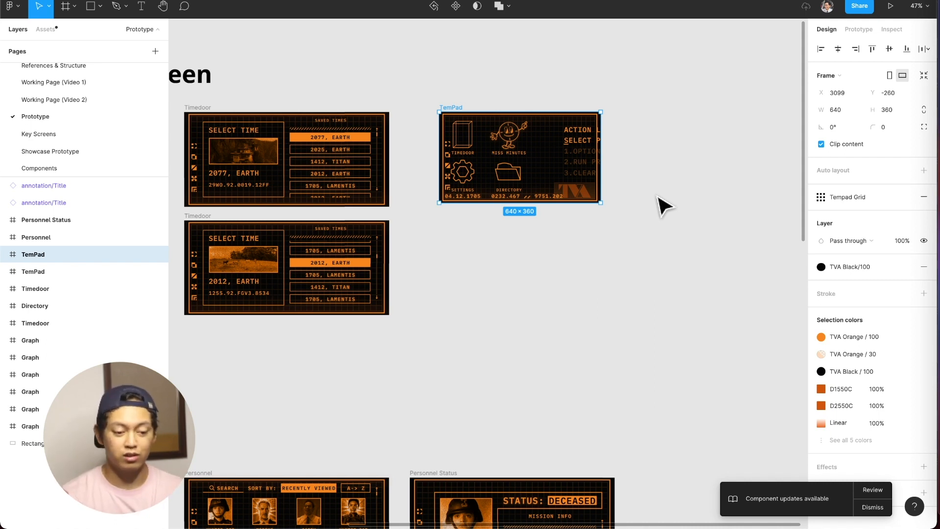
Try repositioning the Buttons group to X 96 and the Action List to X 424 inside the 640 × 360 TemPad frame.
scroll(494, 152, "up", 5)
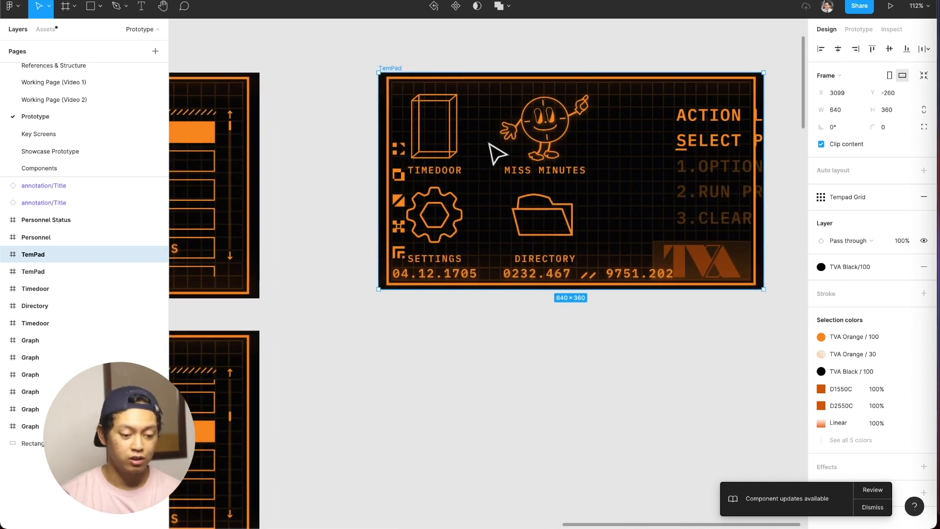
left_click(471, 152)
left_click_drag(453, 156, 489, 168)
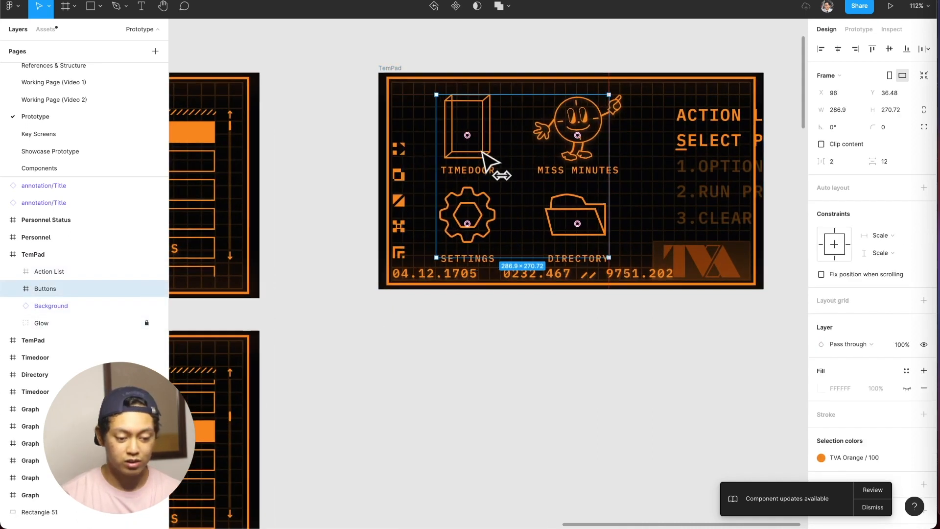
left_click(682, 161)
left_click_drag(704, 159, 661, 162)
scroll(663, 158, "right", 3)
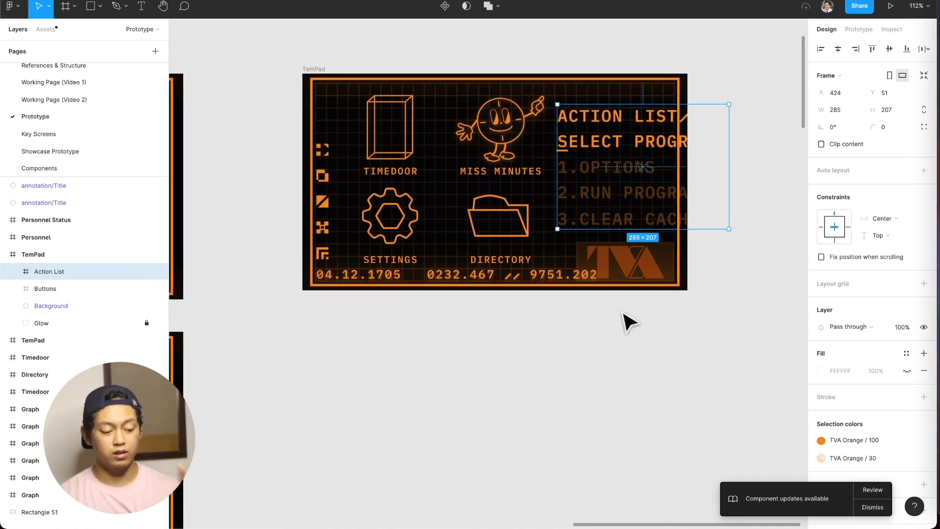
Undo the moves of the Action List and the Buttons group.
key("super+z")
key("super+z")
key("super+z")
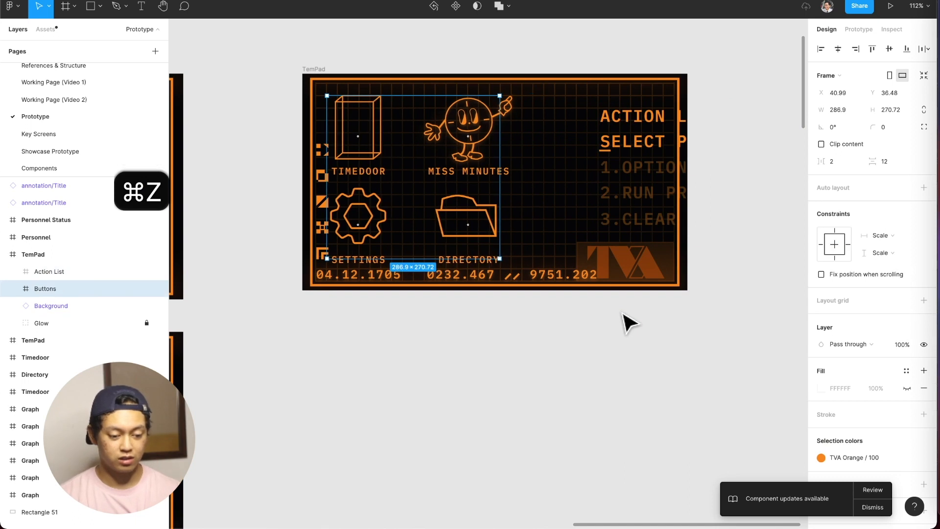
Enlarge the TemPad copy in both directions and move the Action List to X 420 so it fits inside the frame.
left_click(317, 69)
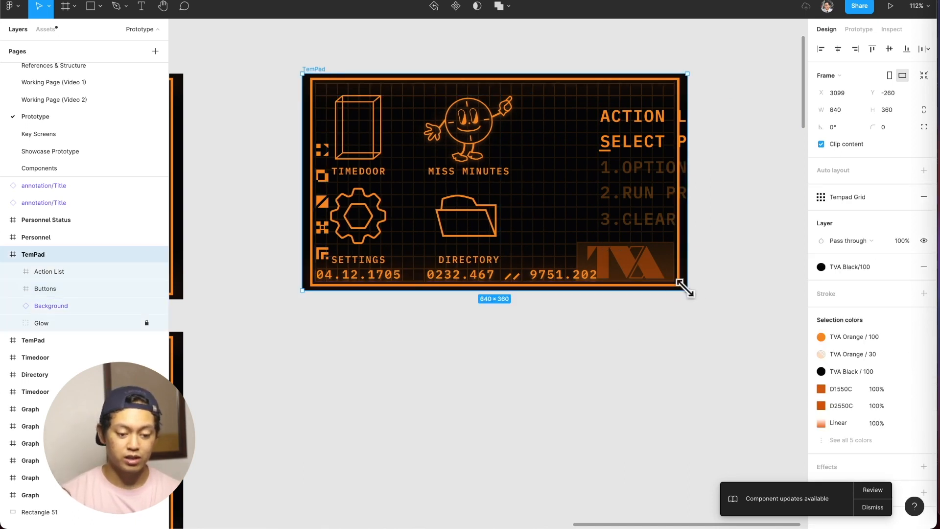
left_click_drag(686, 288, 746, 323)
left_click(698, 142)
left_click_drag(700, 145, 592, 132)
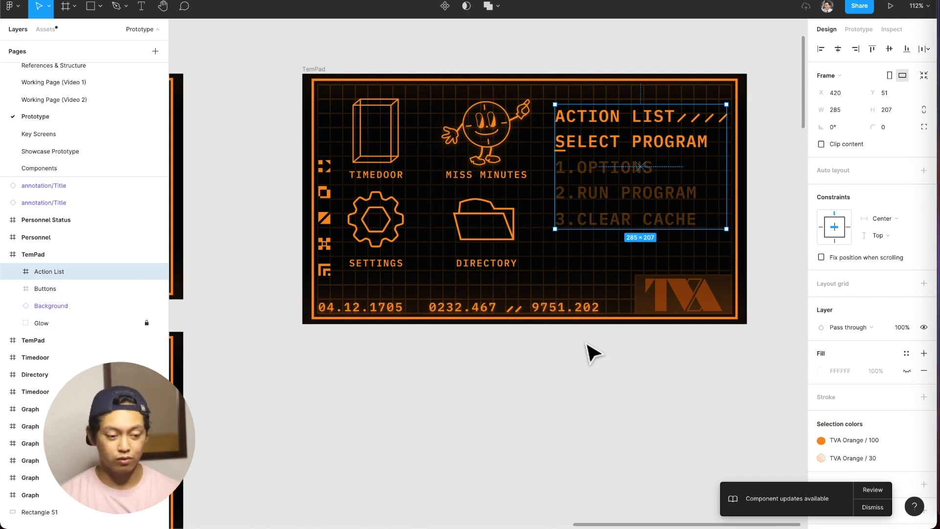
Set the prototype's preview device to Google Nexus 5X.
left_click(587, 344)
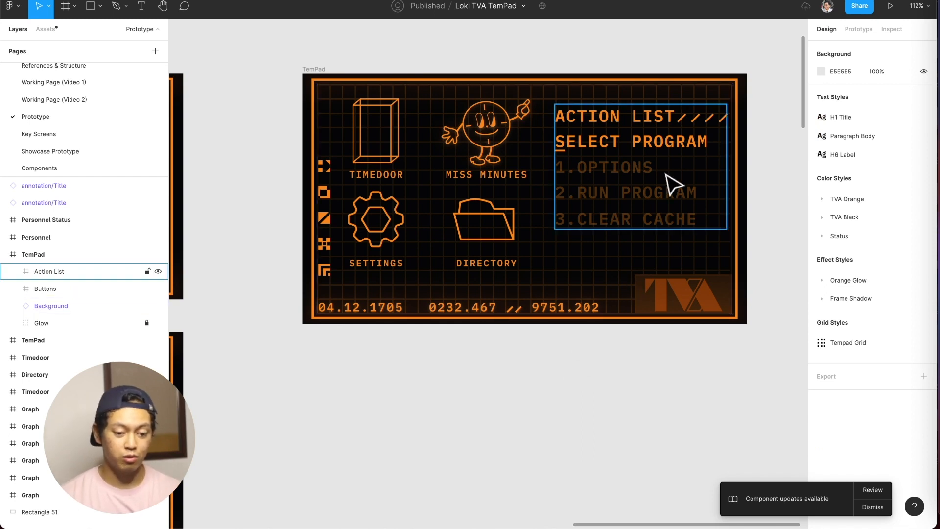
left_click(858, 31)
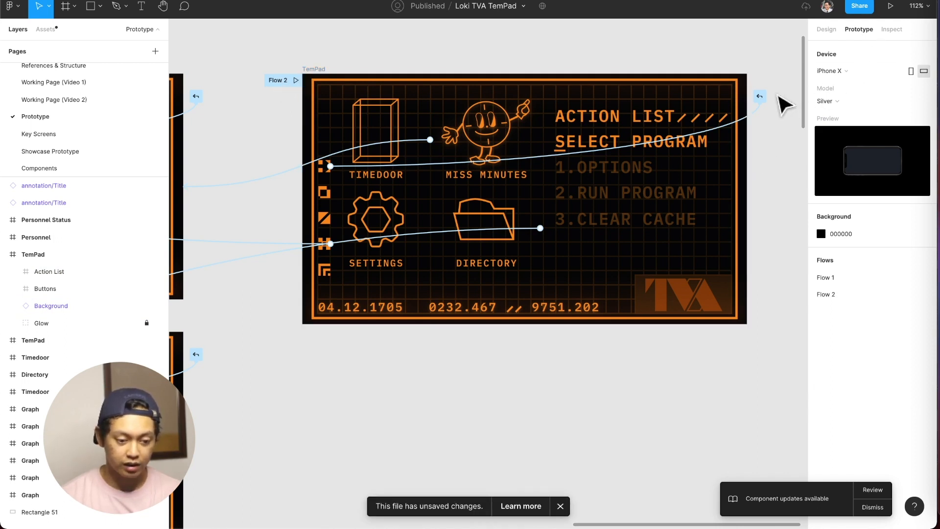
left_click(855, 74)
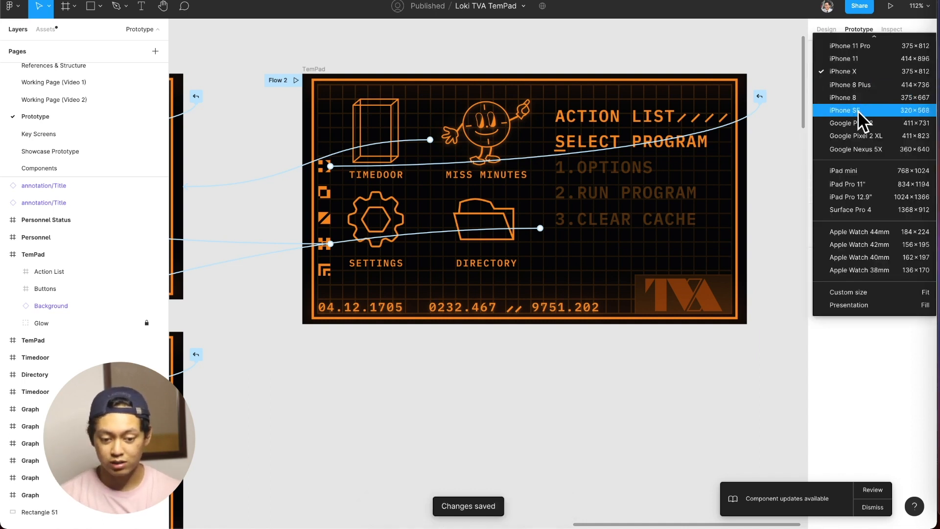
left_click(858, 149)
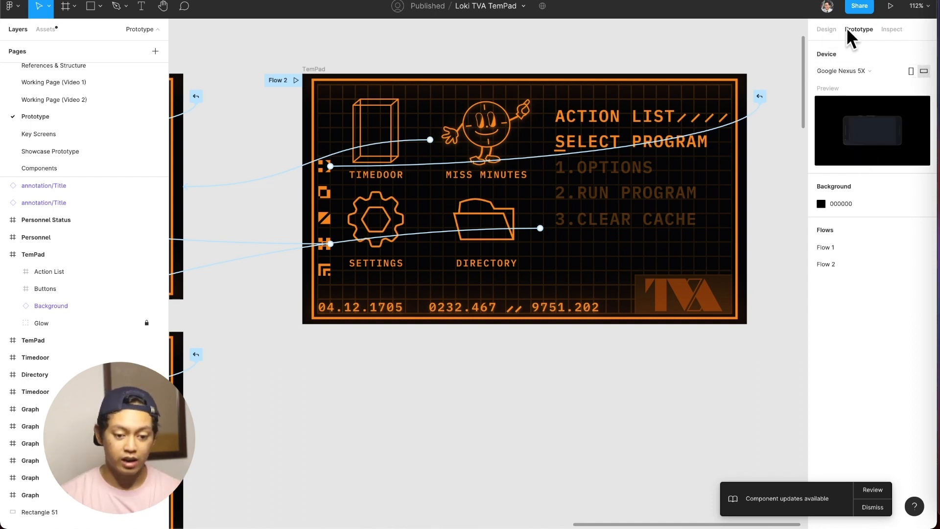
mouse_move(829, 264)
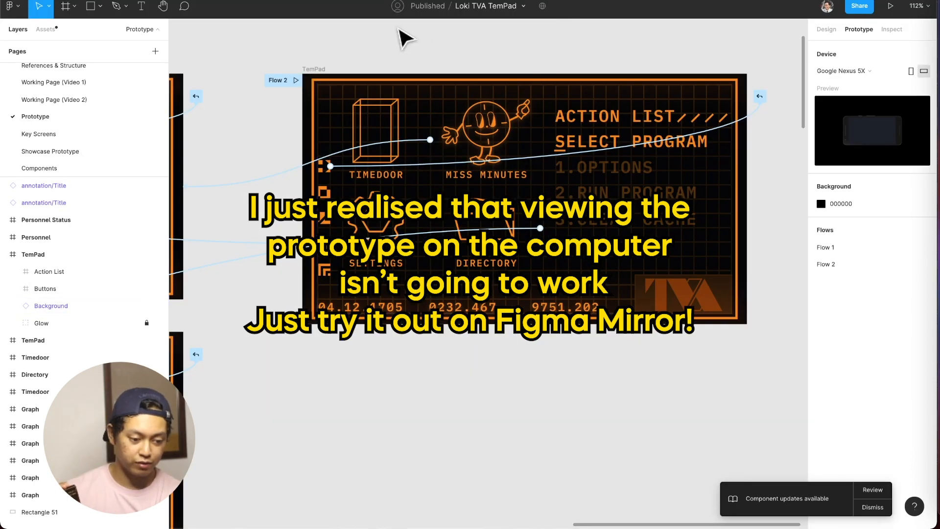
left_click(319, 70)
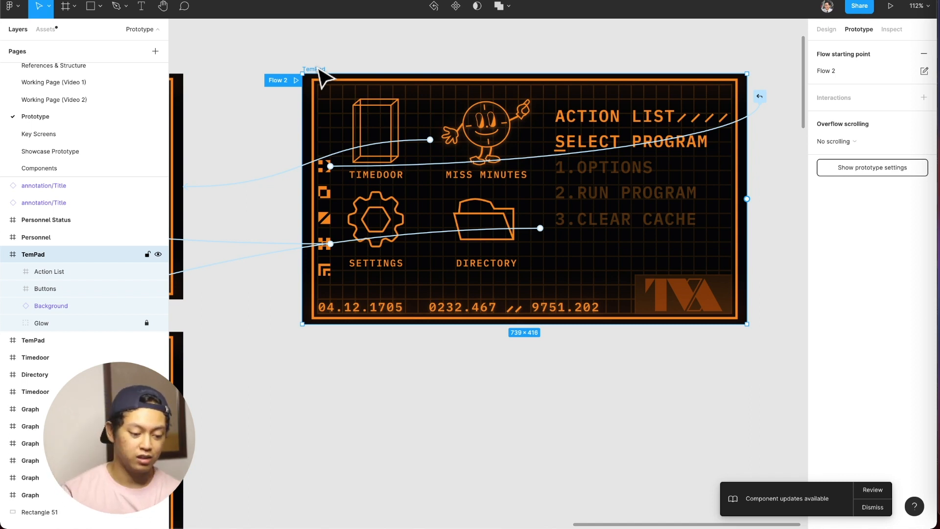
scroll(312, 273, "down", 5)
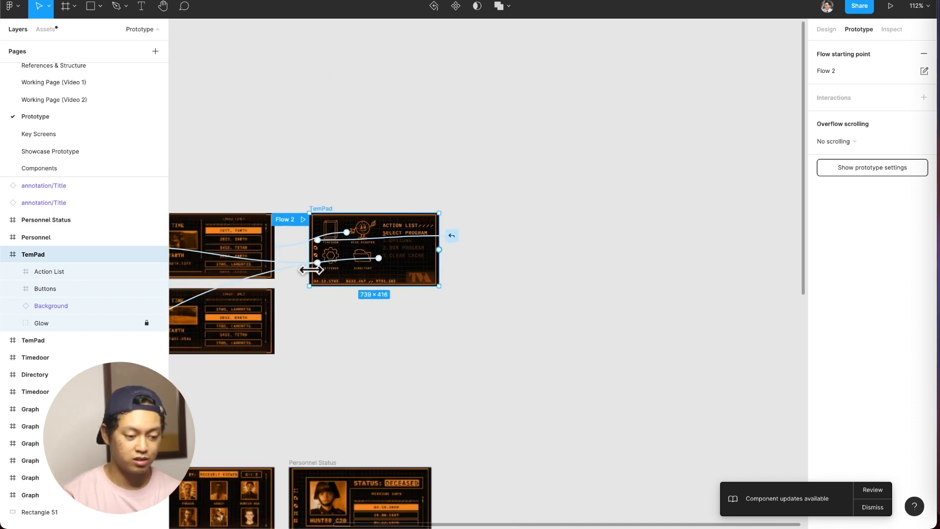
scroll(314, 274, "left", 4)
scroll(314, 274, "down", 5)
scroll(314, 274, "up", 2)
scroll(321, 284, "up", 2)
scroll(321, 283, "left", 1)
scroll(323, 286, "down", 3)
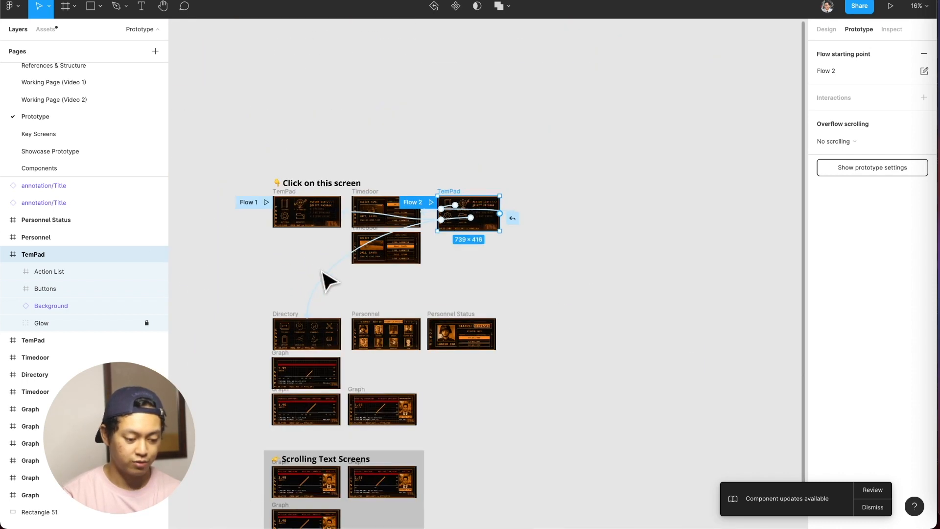
key("super+a")
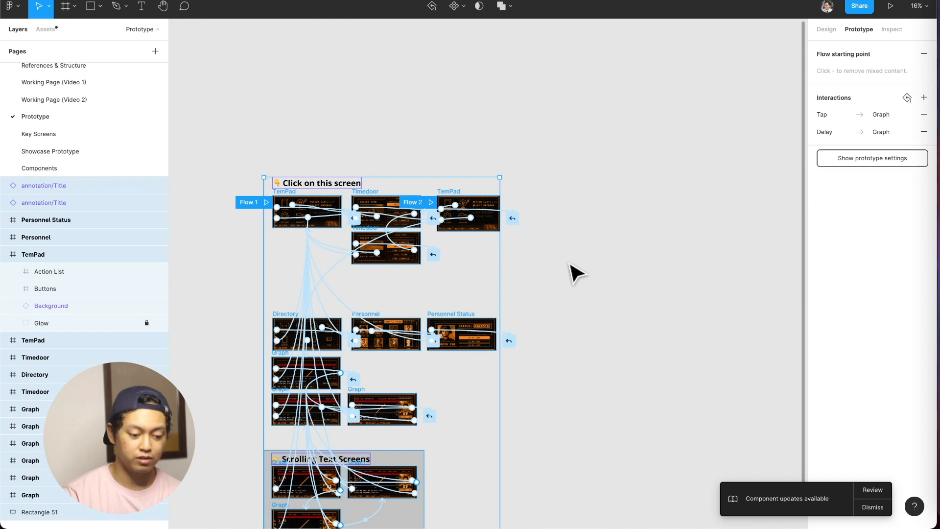
left_click(569, 263)
key("super+a")
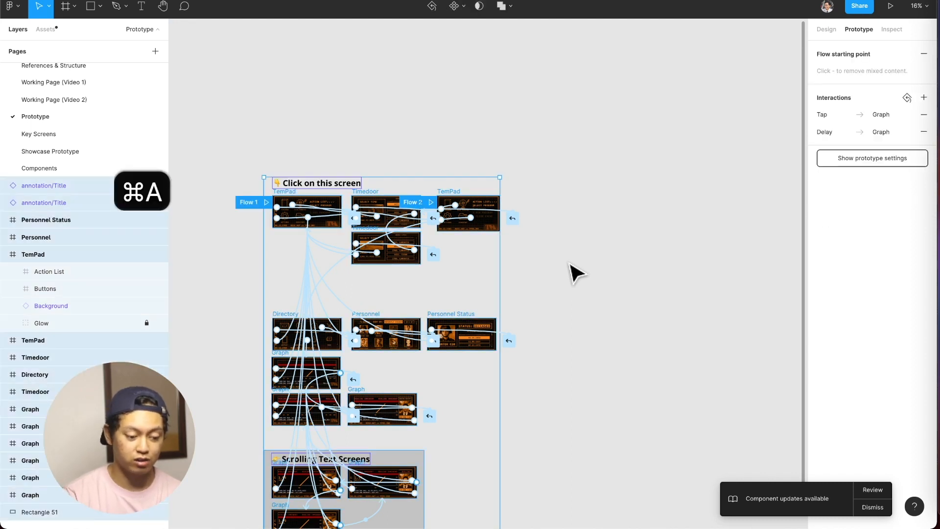
left_click(832, 29)
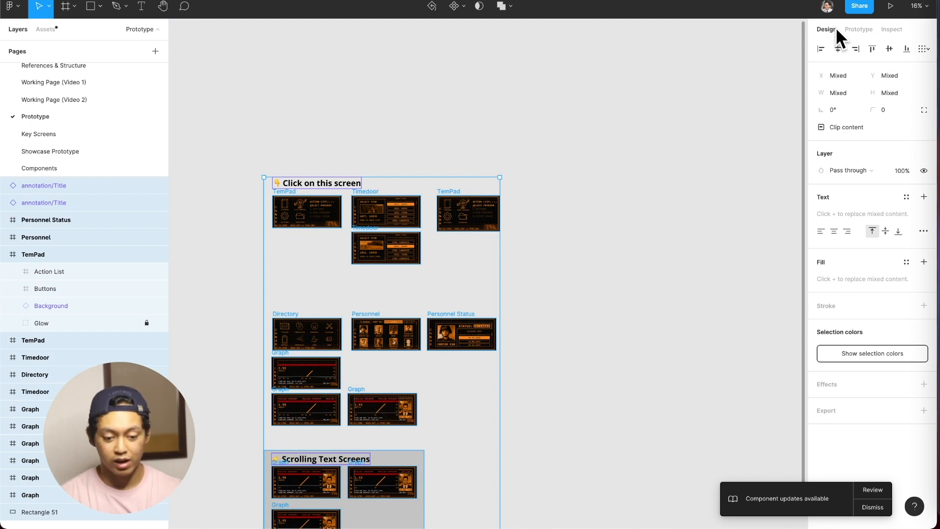
left_click(851, 92)
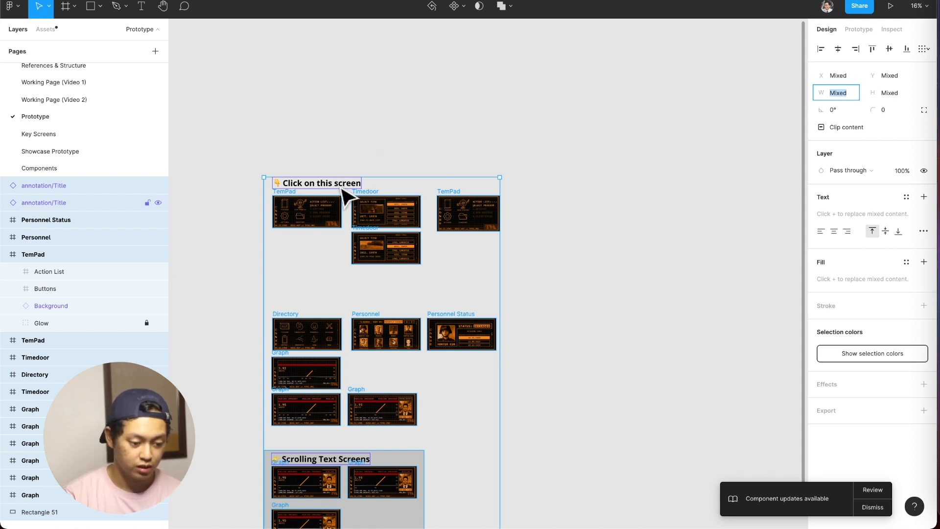
left_click(335, 169)
Lock both annotation titles and the grey background rectangle behind the Scrolling Text Screens.
scroll(462, 124, "down", 2)
scroll(461, 124, "left", 2)
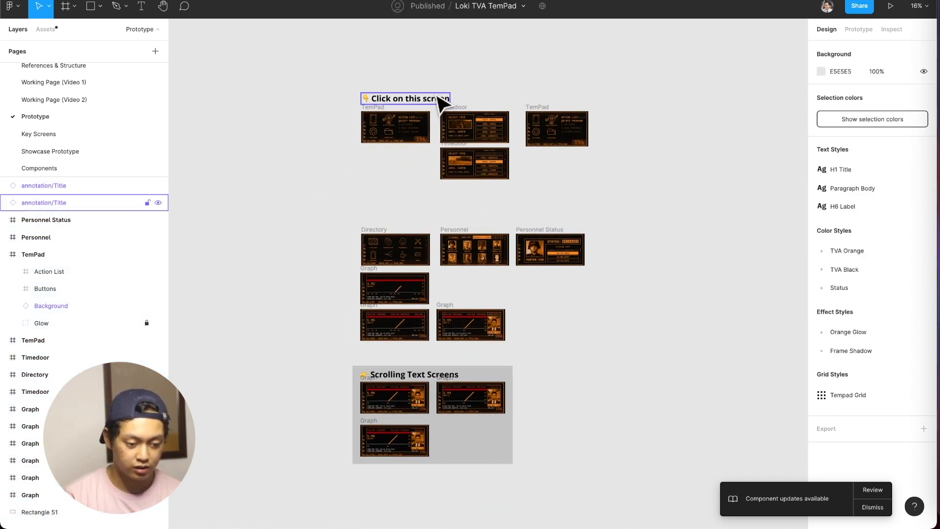
left_click(440, 100)
left_click(386, 378, "shift")
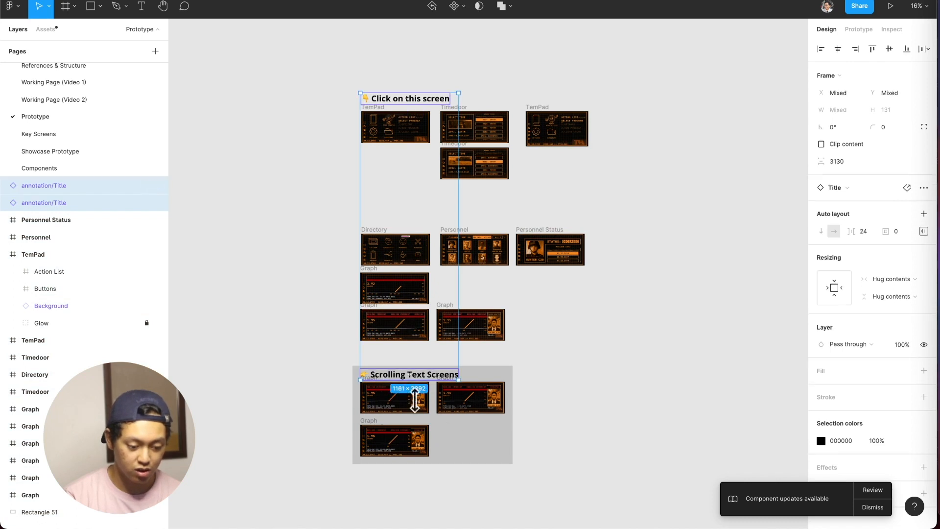
left_click(478, 455, "shift")
key("shift+super+l")
left_click(593, 424)
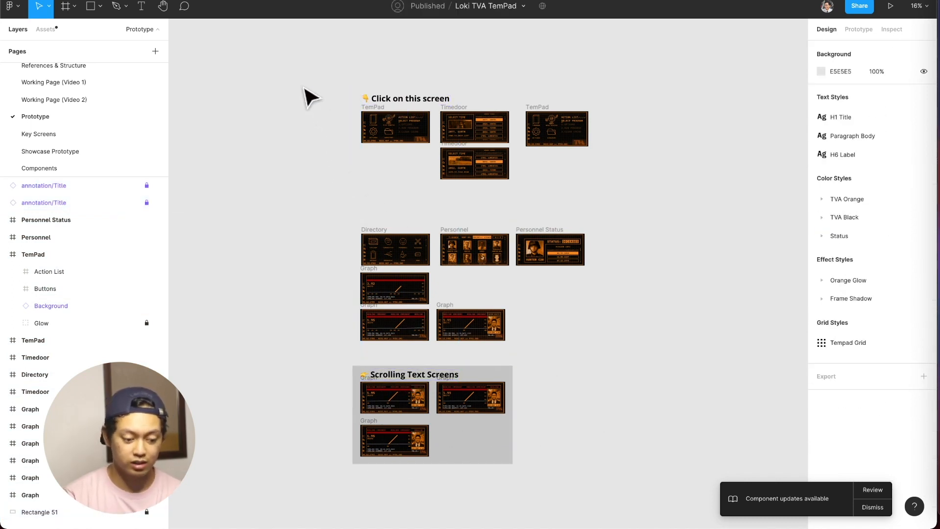
Try applying the iPad mini size preset in landscape, 1024 × 768, to all the prototype screens at once.
left_click_drag(299, 83, 720, 473)
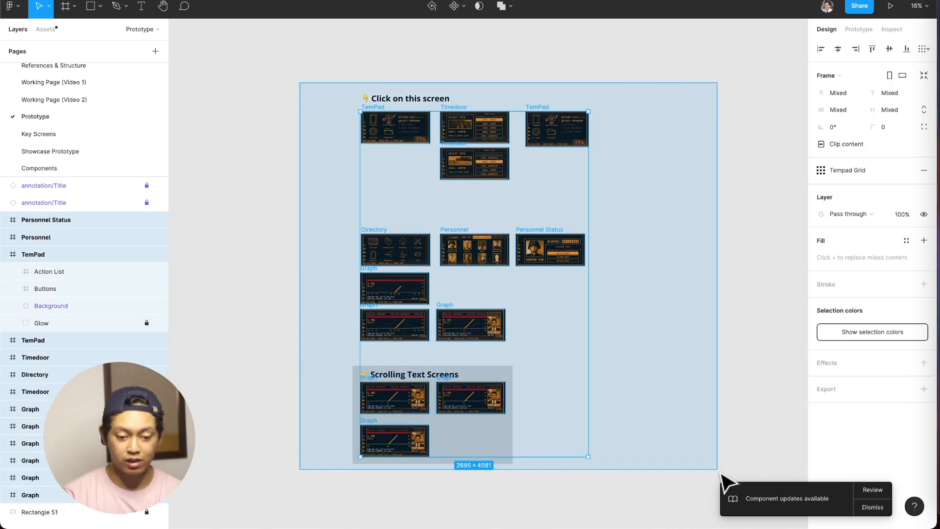
left_click(856, 75)
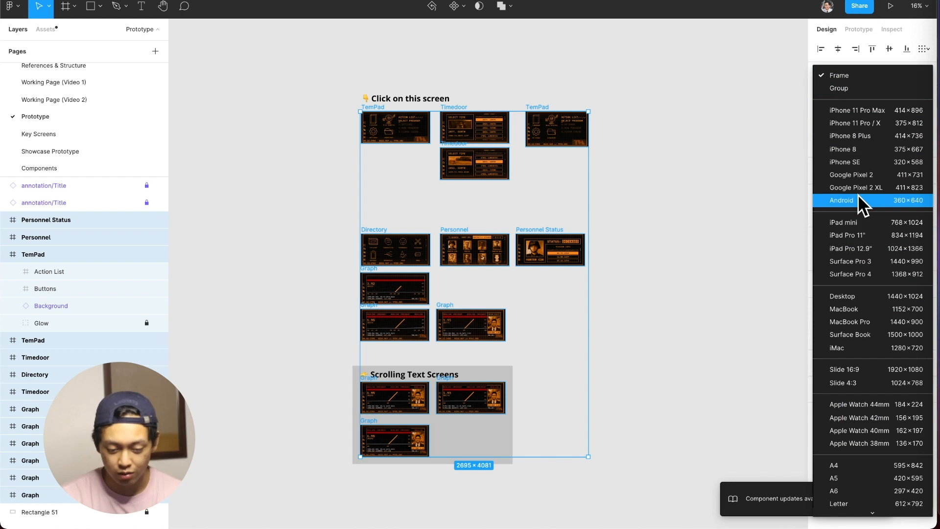
left_click(819, 226)
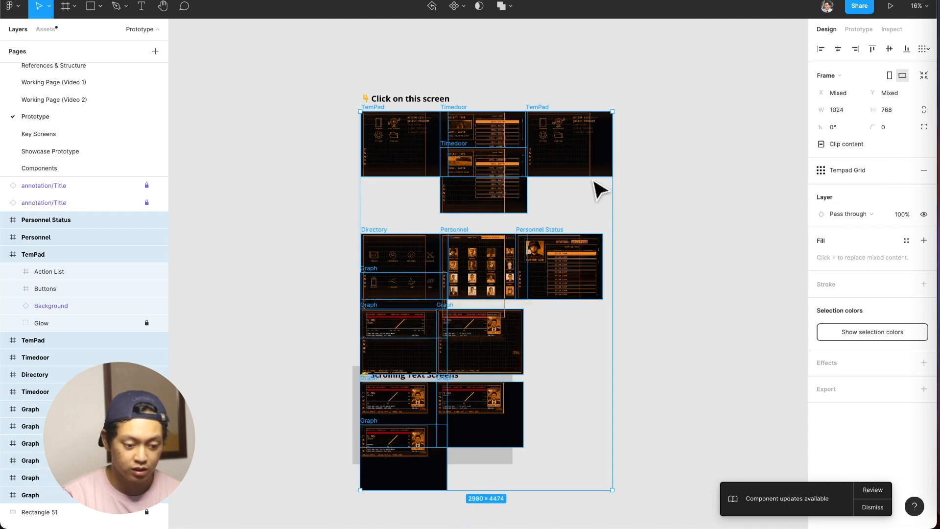
Examine how the contents of the TemPad, Timedoor, Directory, Personnel and Graph screens adapt to the iPad mini size.
scroll(422, 149, "up", 10)
scroll(424, 150, "left", 2)
scroll(424, 151, "up", 1)
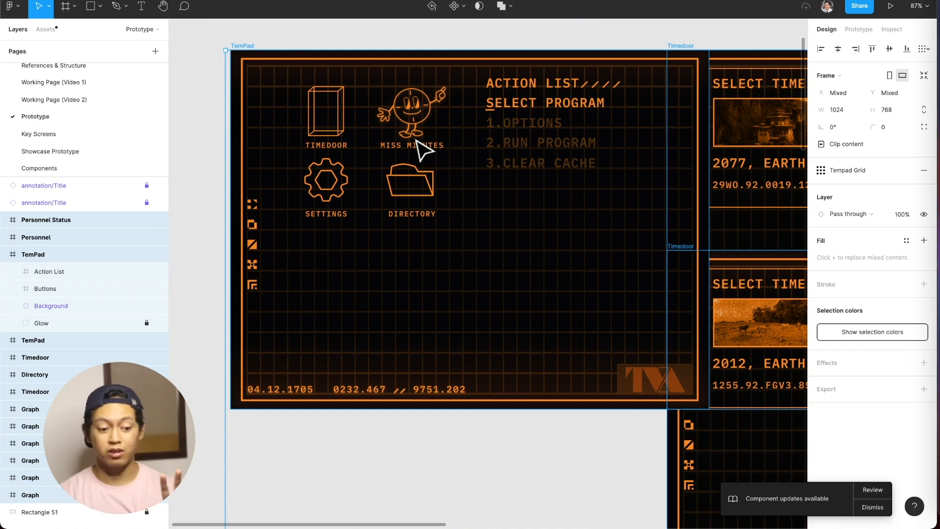
scroll(425, 150, "down", 5)
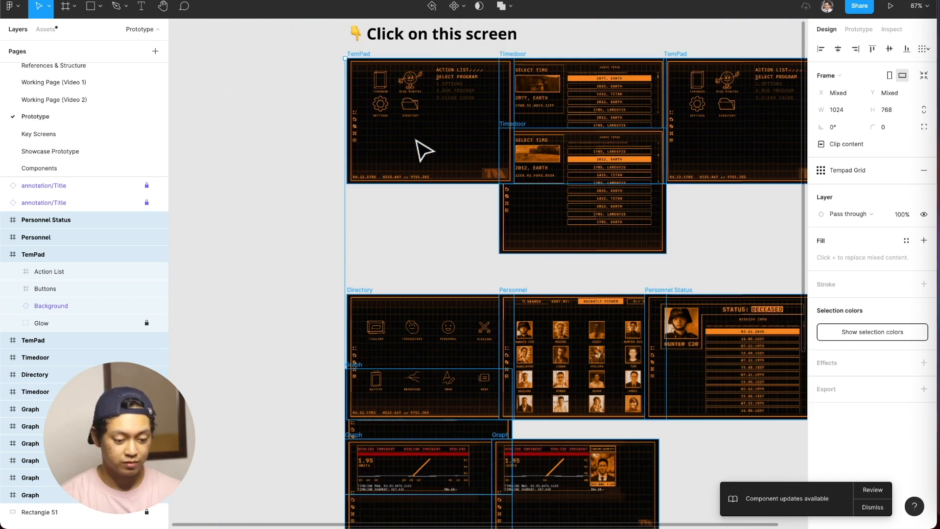
scroll(424, 151, "down", 5)
scroll(421, 148, "down", 3)
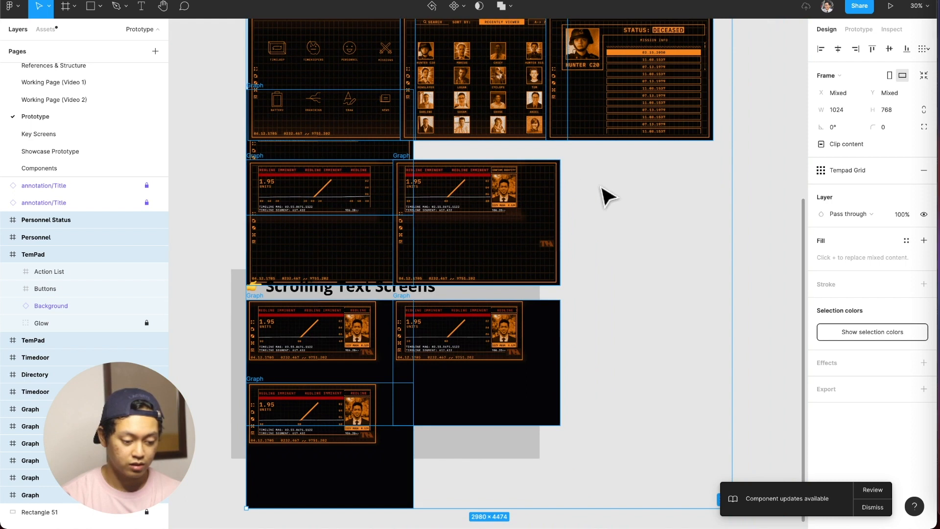
scroll(629, 214, "up", 3)
scroll(628, 214, "up", 3)
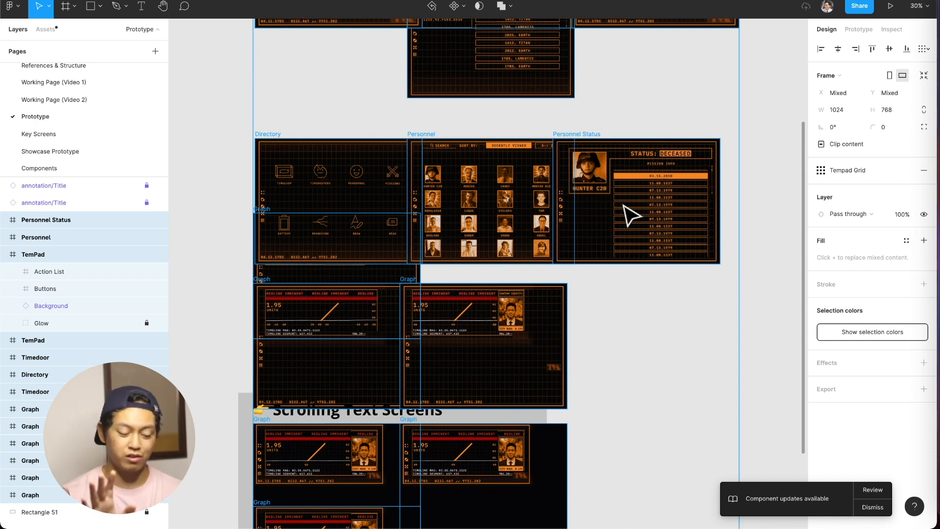
Undo the iPad mini resizing of all the prototype screens.
key("super+z")
key("super+z")
key("super+z")
key("super+z")
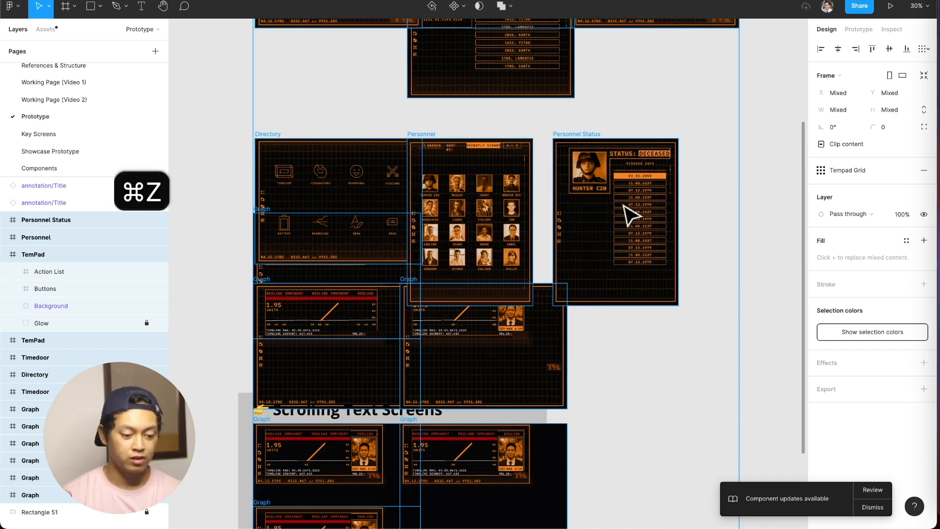
key("super+z")
key("super+z")
key("super+z")
key("super+z")
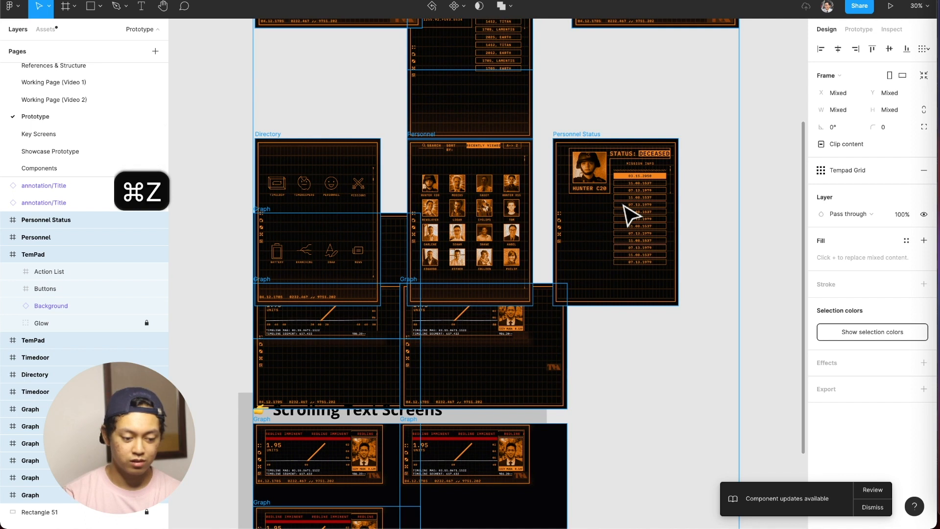
key("super+z")
key("super+z")
key("super+z")
key("super+z")
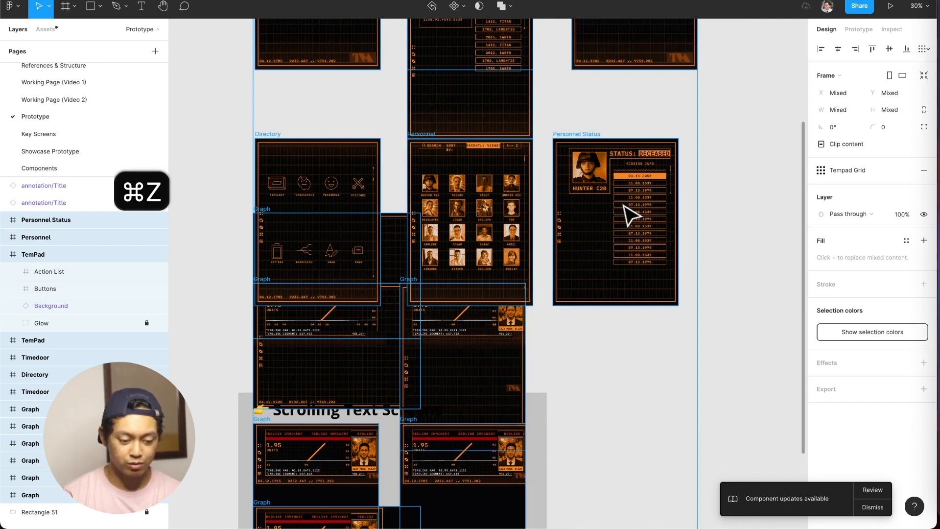
key("super+z")
key("super+z")
key("super+z")
key("super+z")
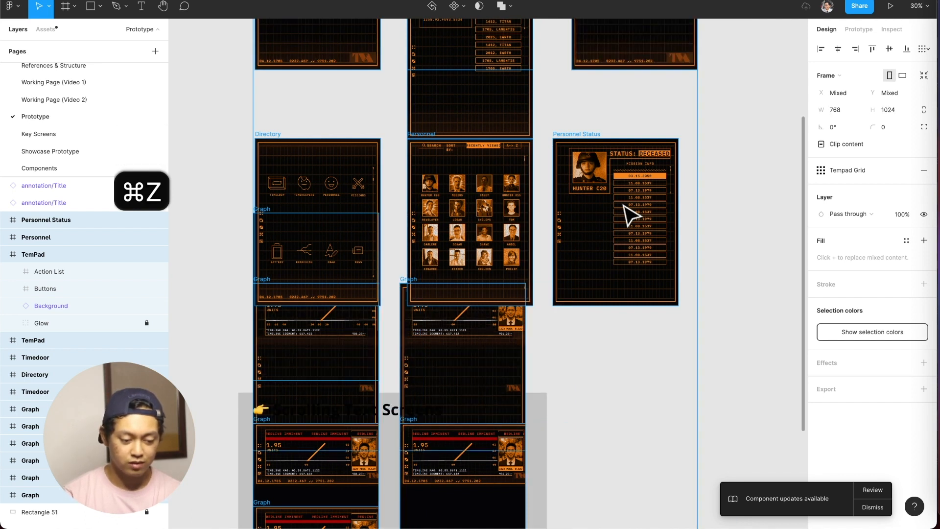
key("super+z")
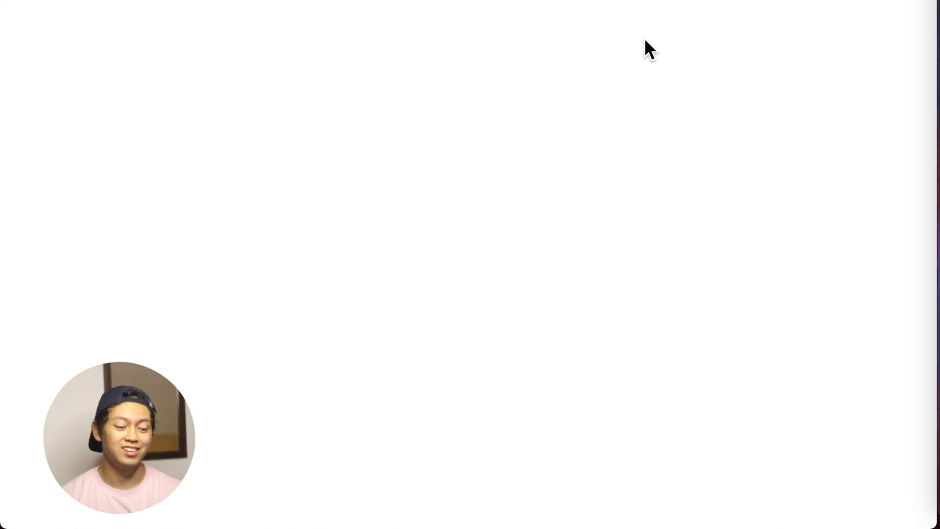
Show the Design Kit Tutorial slide on Working Page (Video 2) with the interface hidden, and restore the interface.
left_click(573, 0)
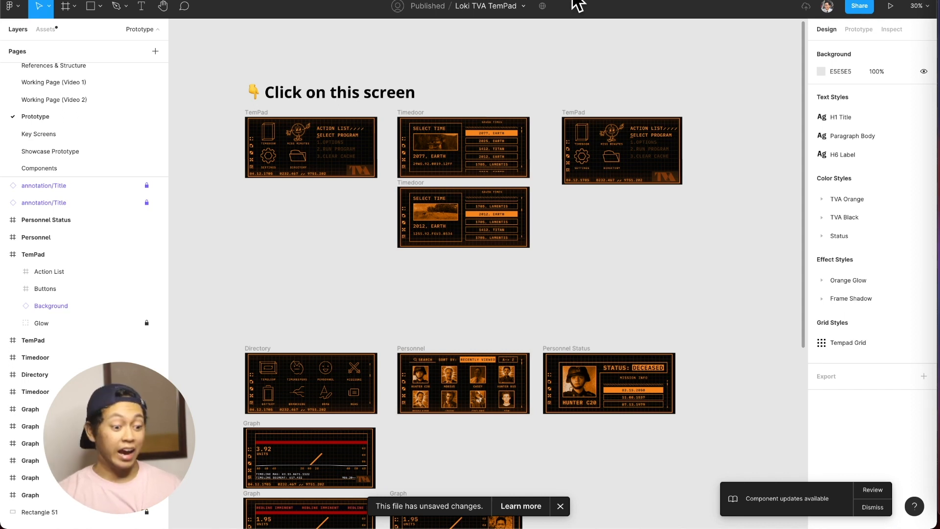
left_click(58, 98)
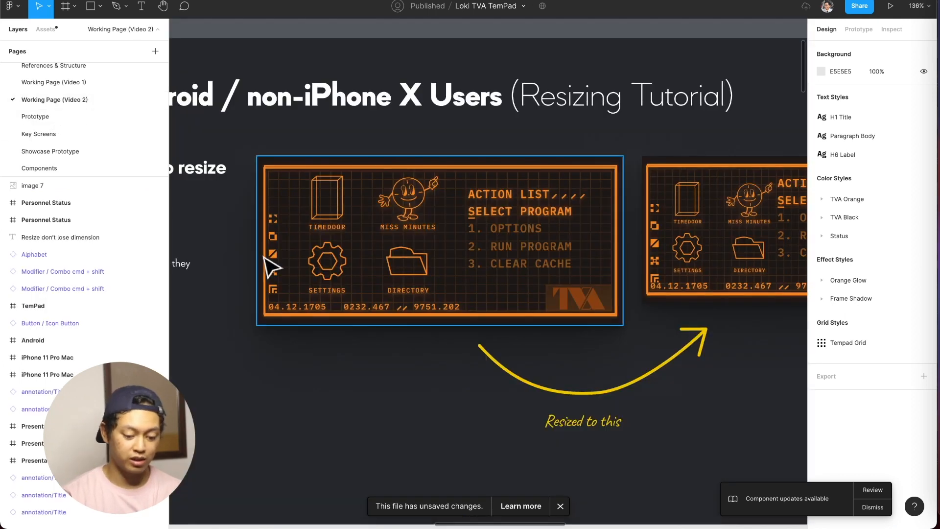
key("super+backslash")
key("n")
key("n")
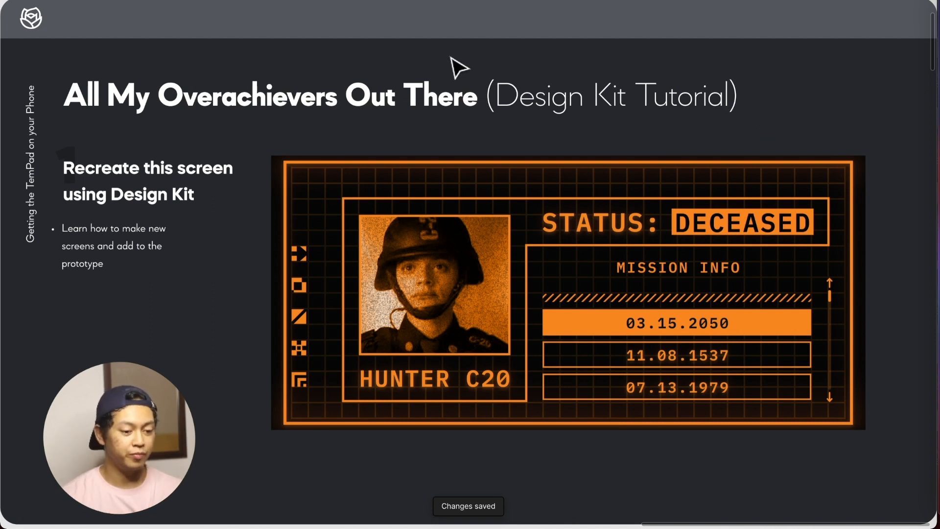
key("super+backslash")
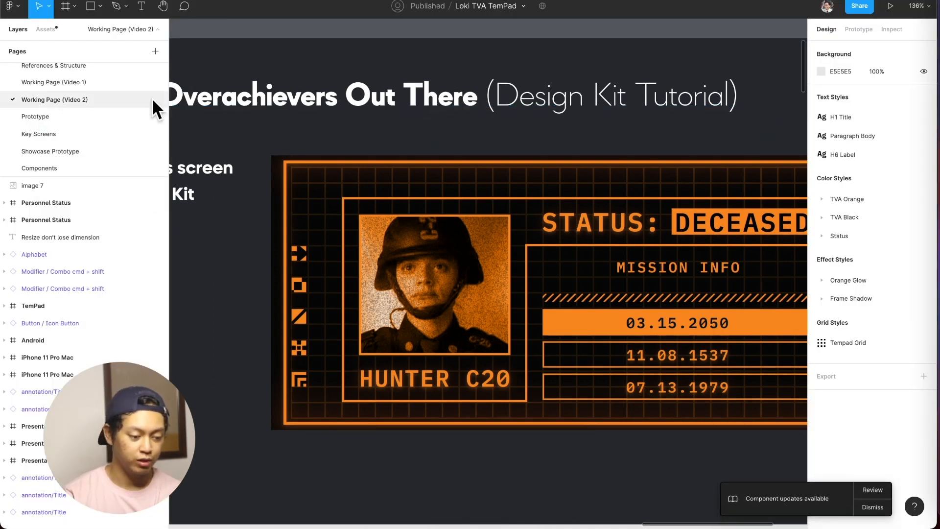
Return to the Prototype page and look over the Timedoor, Personnel and Personnel Status screens.
left_click(102, 117)
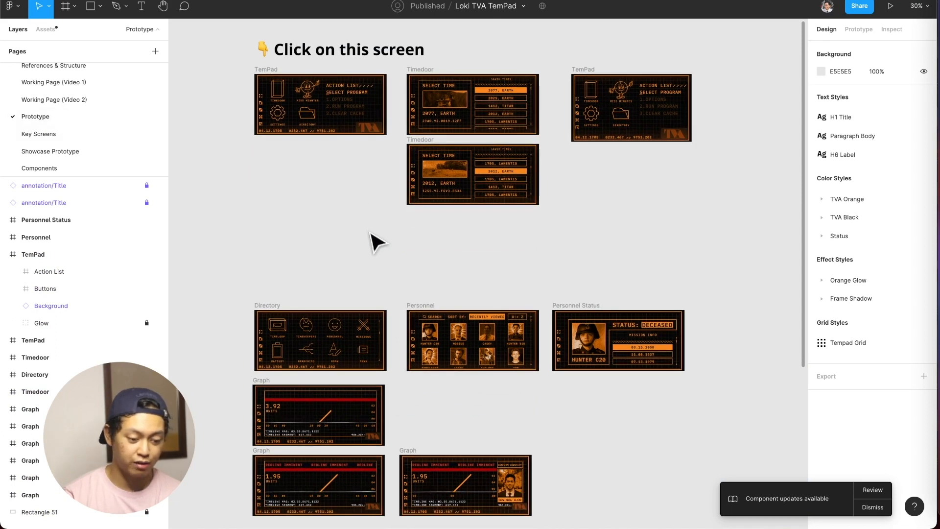
scroll(374, 242, "up", 5)
scroll(372, 198, "down", 3)
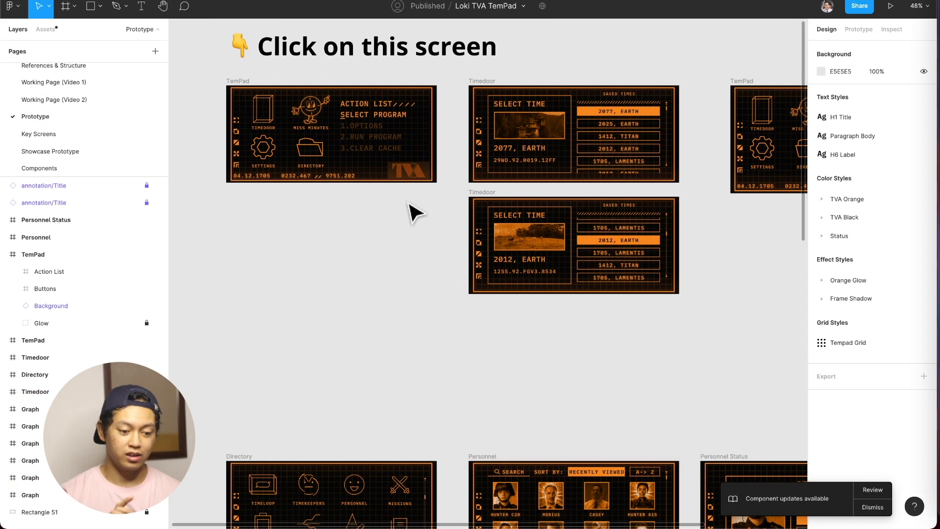
scroll(518, 143, "up", 2)
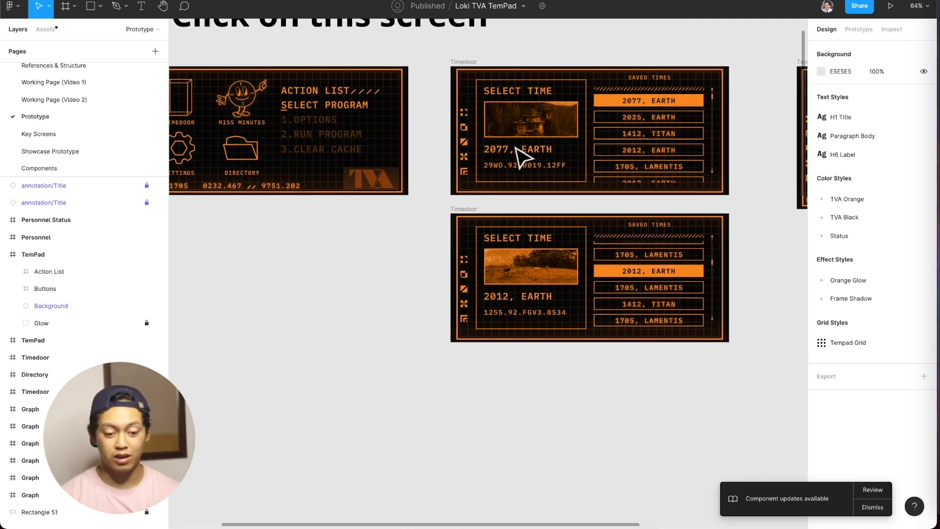
scroll(519, 147, "right", 5)
scroll(522, 154, "down", 10)
scroll(522, 157, "up", 8)
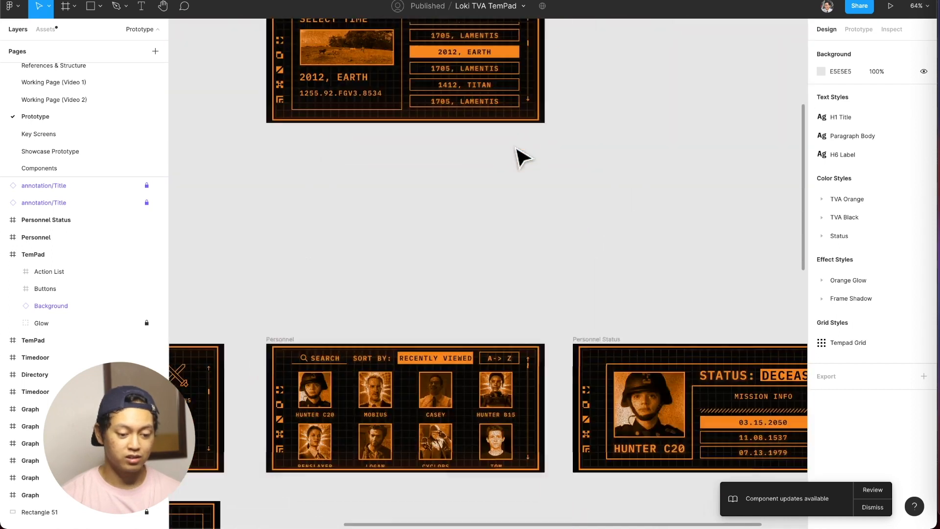
Delete the extra TemPad frame beside the Timedoor screens on the Prototype page.
scroll(520, 155, "right", 3)
left_click(493, 68)
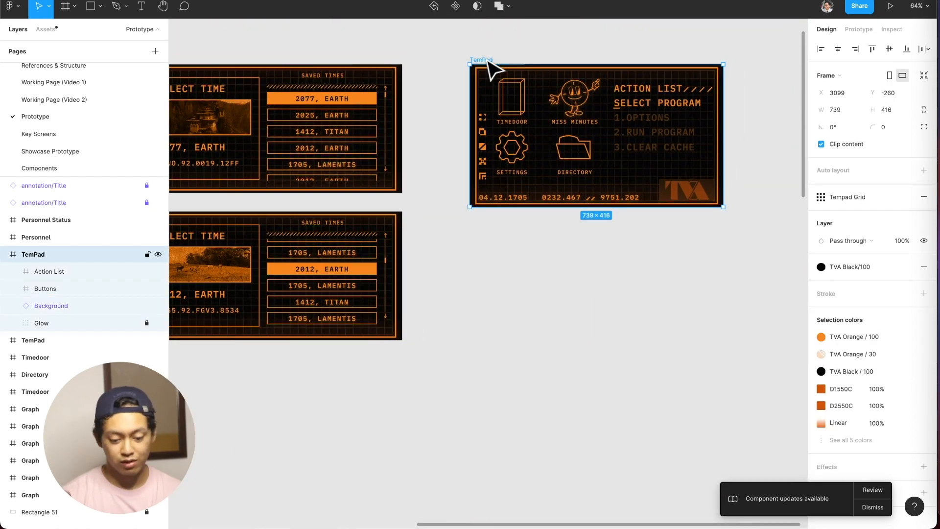
key("BackSpace")
Look over the Directory, Personnel, Personnel Status and Graph screens, ending on the Directory screen's Missions item.
scroll(490, 70, "down", 4)
scroll(500, 93, "down", 4)
scroll(509, 111, "left", 5)
scroll(510, 112, "up", 5)
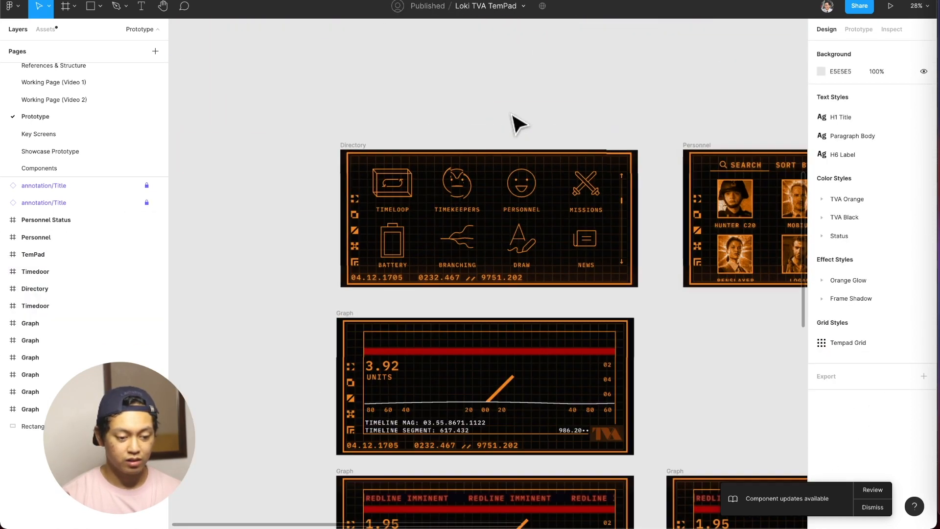
scroll(515, 122, "down", 2)
scroll(515, 122, "right", 1)
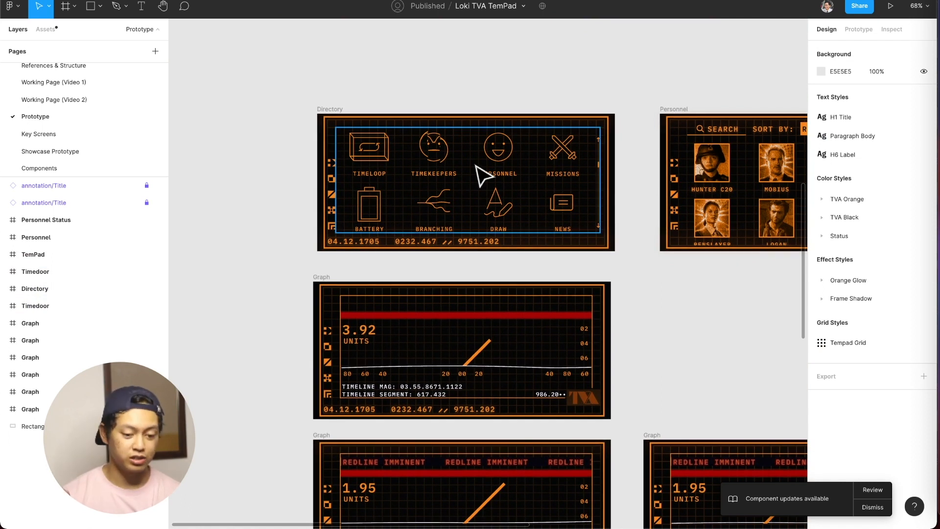
scroll(482, 176, "right", 5)
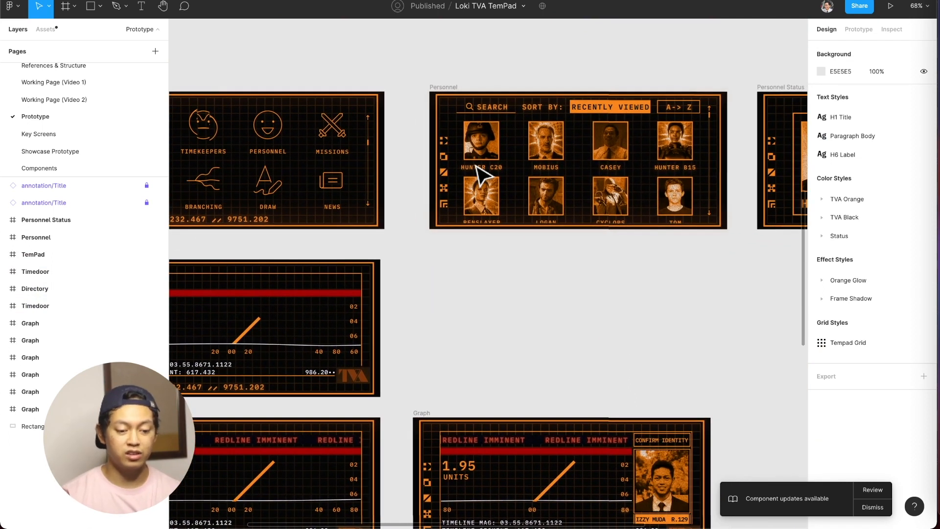
scroll(476, 166, "right", 6)
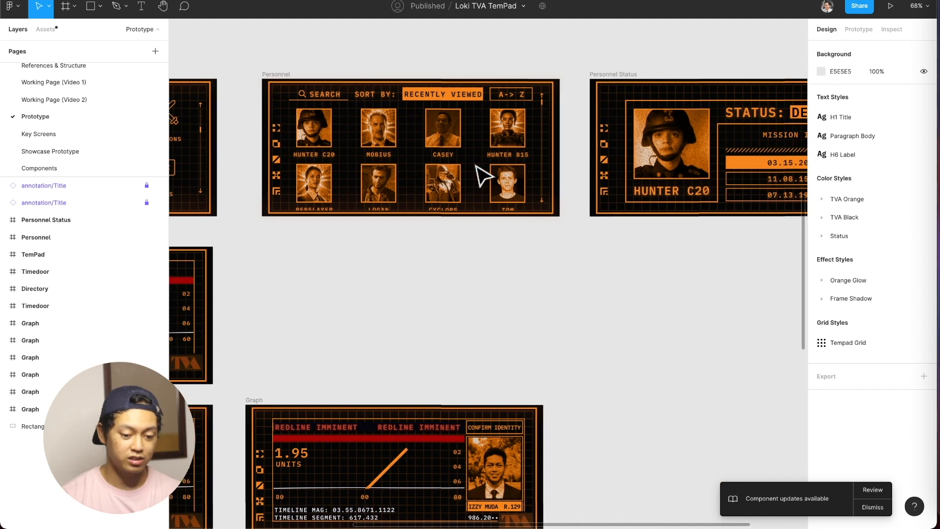
scroll(482, 177, "left", 8)
scroll(483, 176, "down", 2)
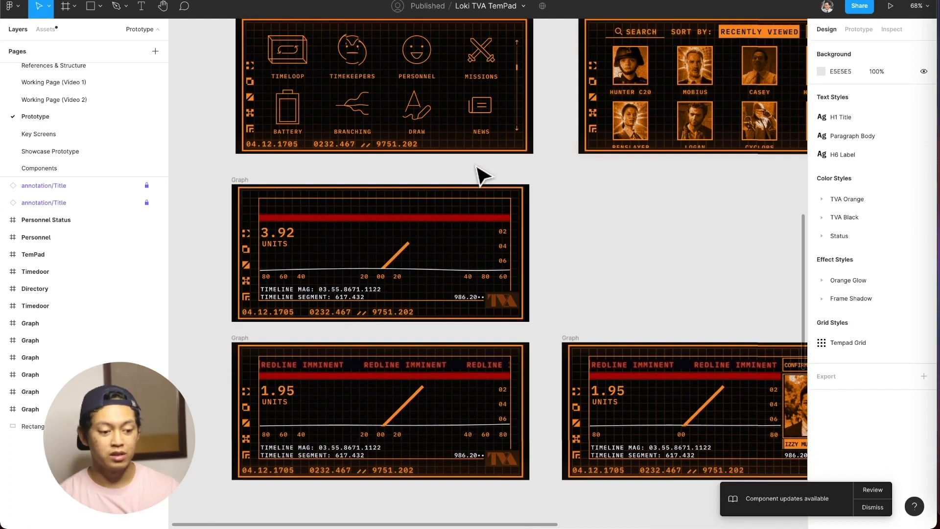
scroll(483, 177, "up", 1)
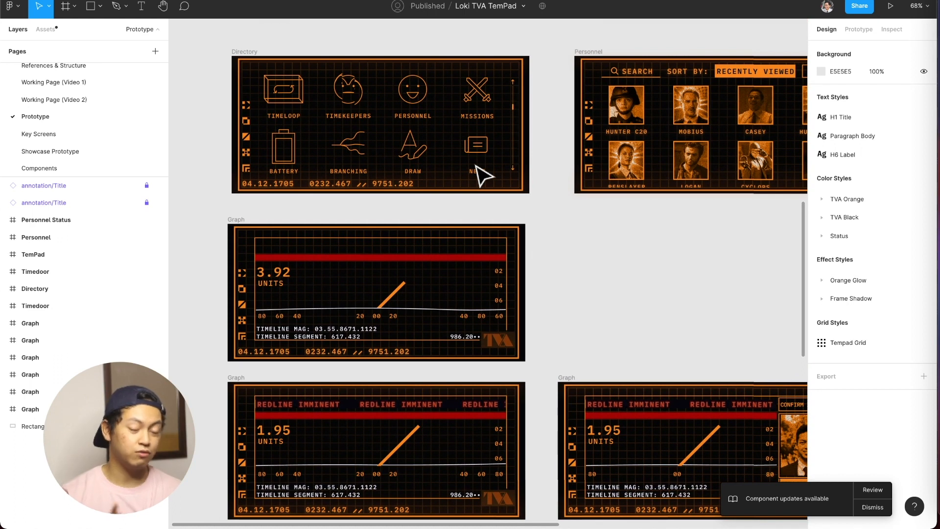
scroll(472, 123, "up", 10)
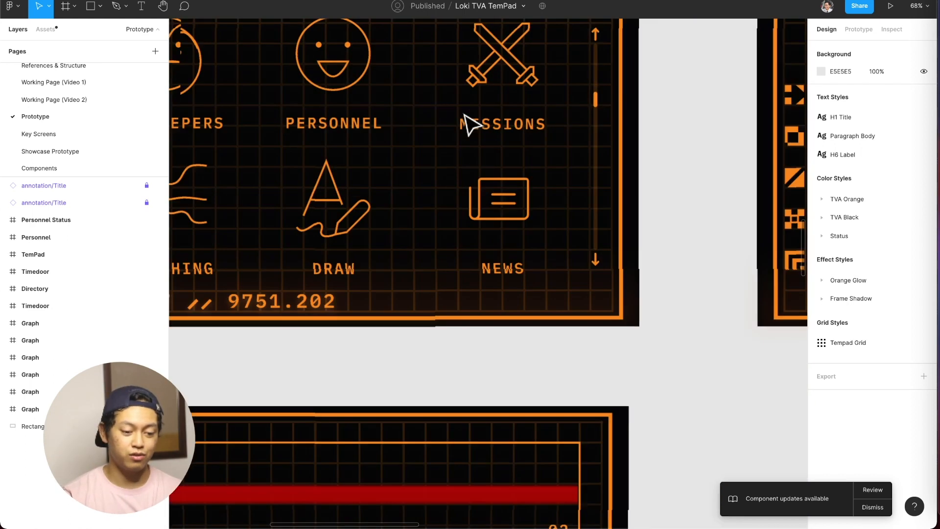
Examine the Directory screen and its neighbouring screens with the interface hidden, and restore the interface.
key("super+backslash")
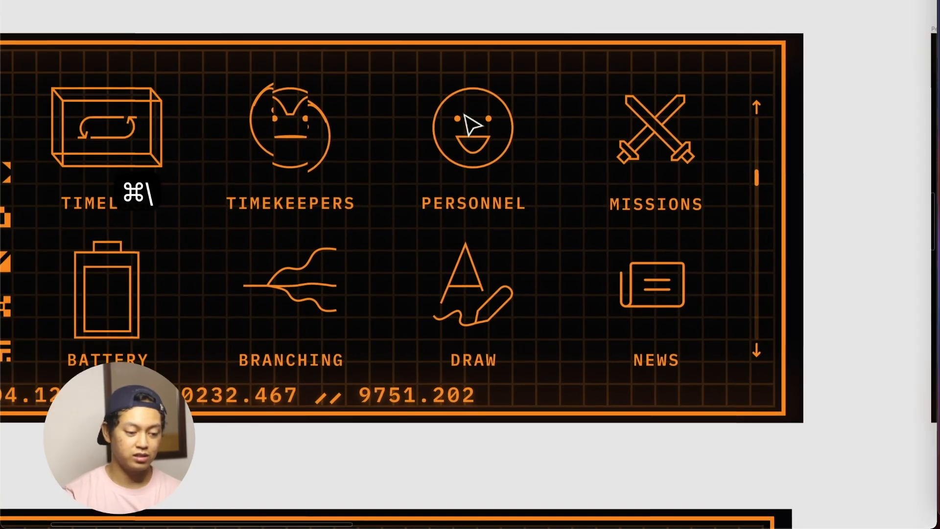
scroll(472, 123, "left", 4)
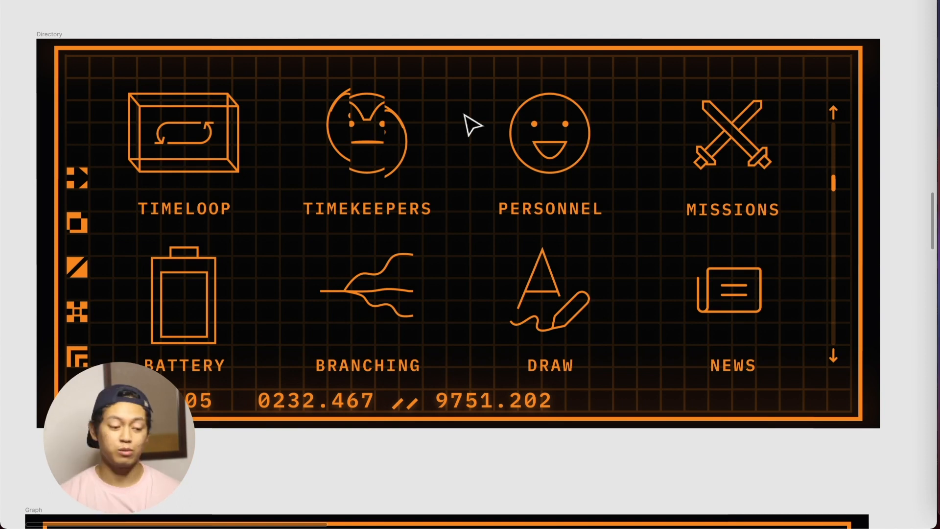
scroll(473, 126, "down", 5)
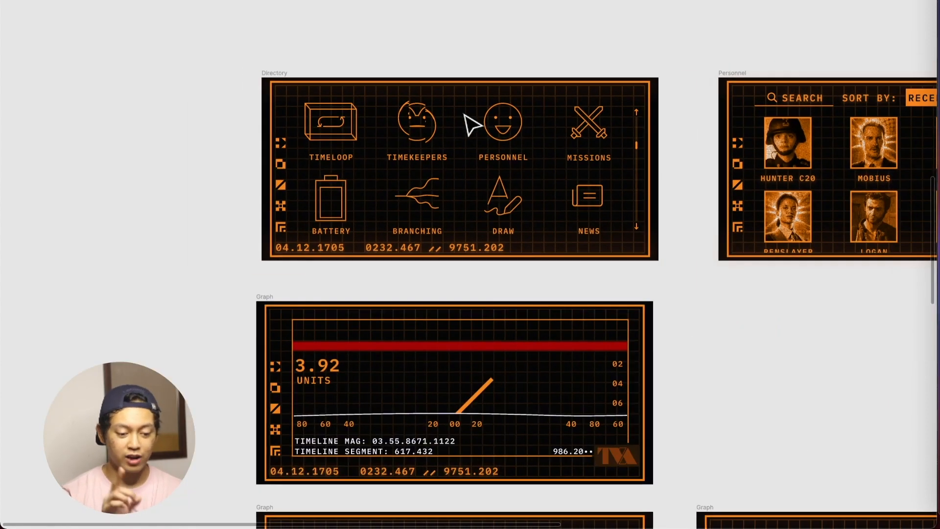
scroll(472, 125, "down", 5)
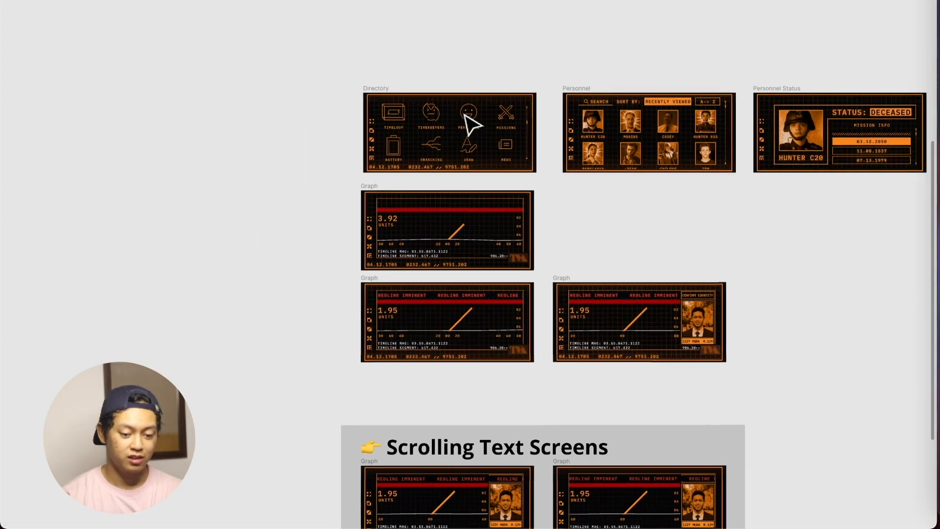
scroll(469, 122, "up", 2)
scroll(469, 122, "right", 2)
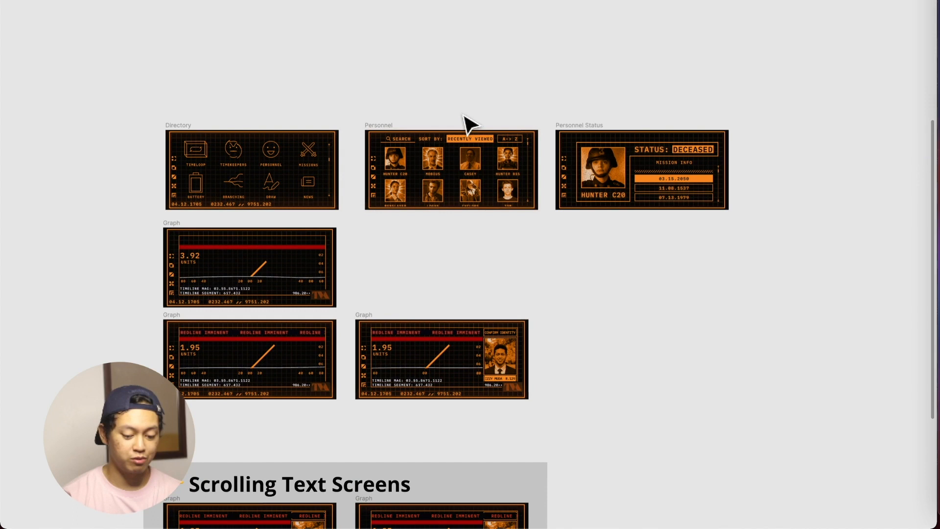
key("super+backslash")
On Working Page (Video 2), add a frame below the Making the Mission Screen title, using the iPhone 11 Pro / X preset in landscape orientation.
left_click(94, 100)
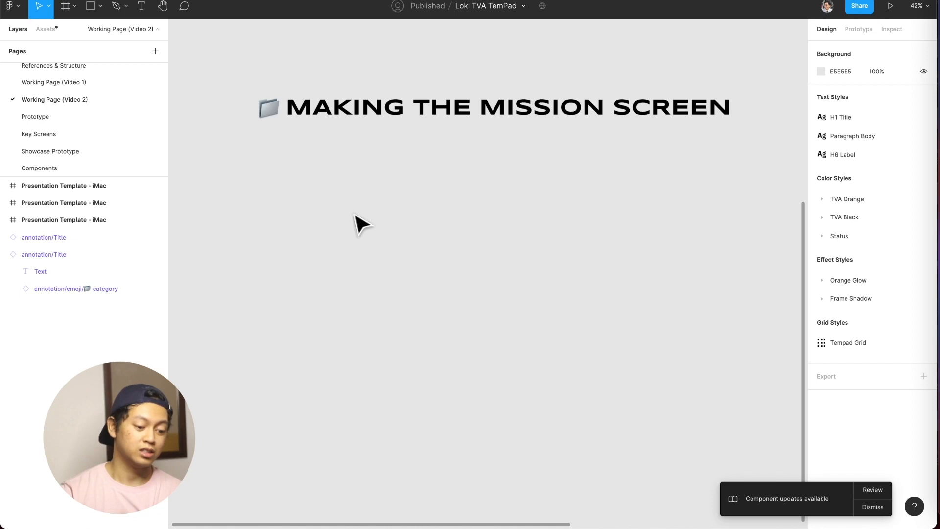
key("a")
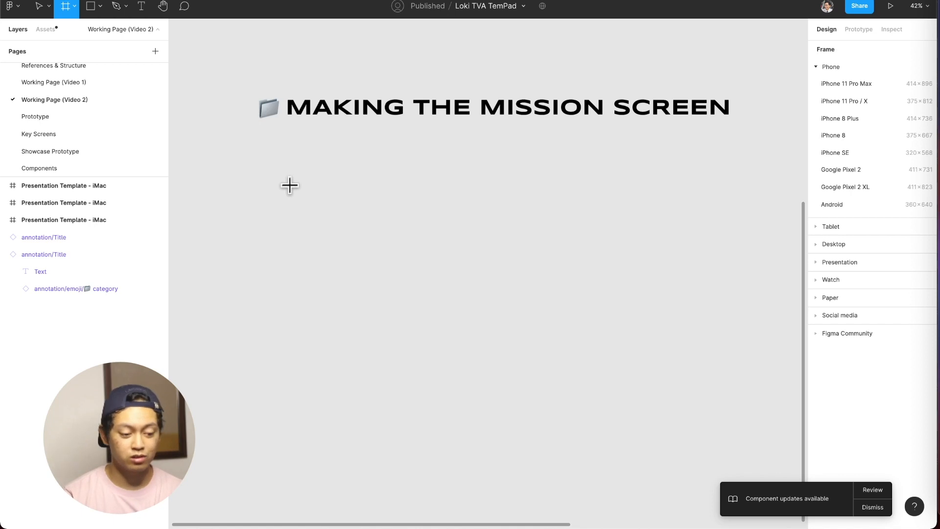
left_click(270, 166)
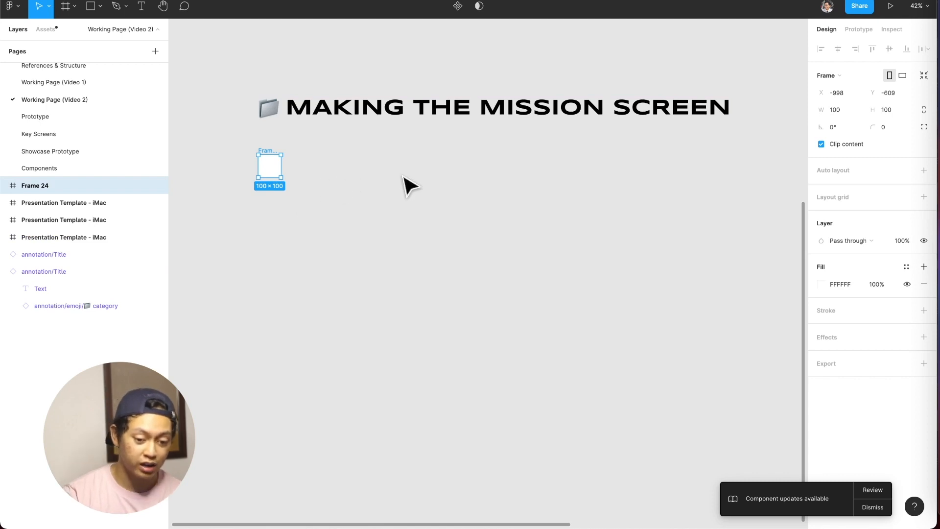
left_click(841, 75)
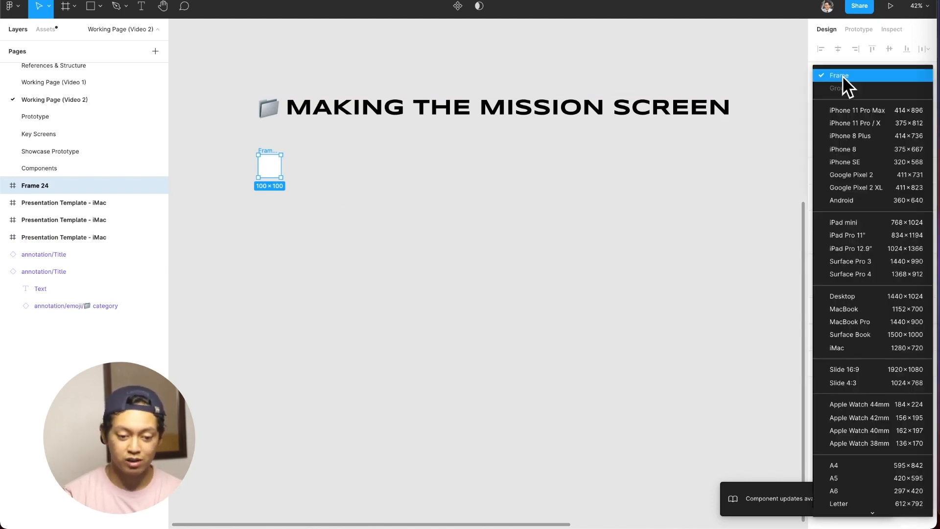
left_click(853, 124)
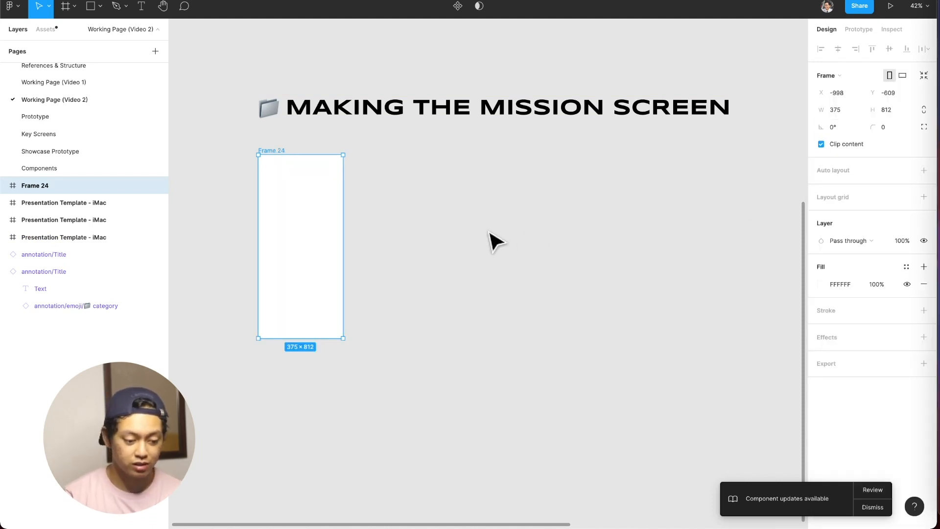
left_click(896, 79)
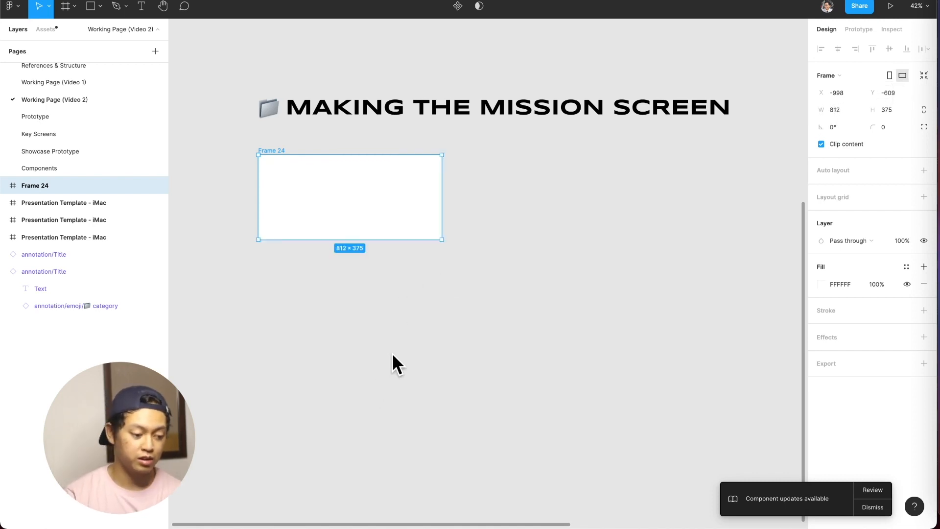
Rename the new frame to Mission and fill it with the TVA Black/100 color style.
key("super+r")
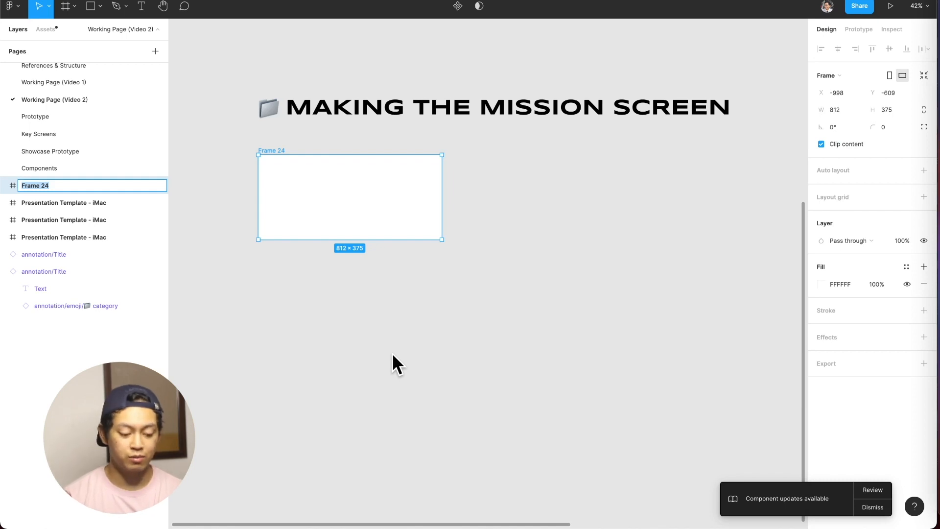
type("Mission")
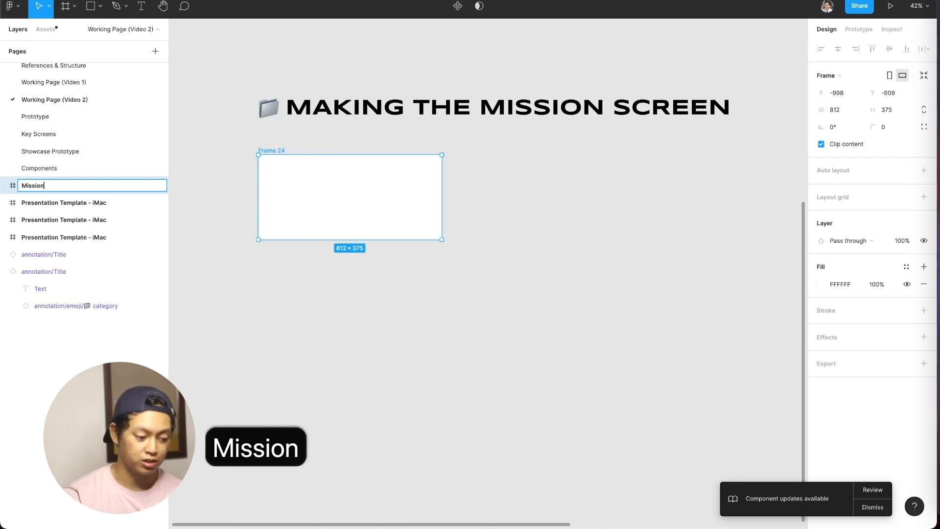
key("Return")
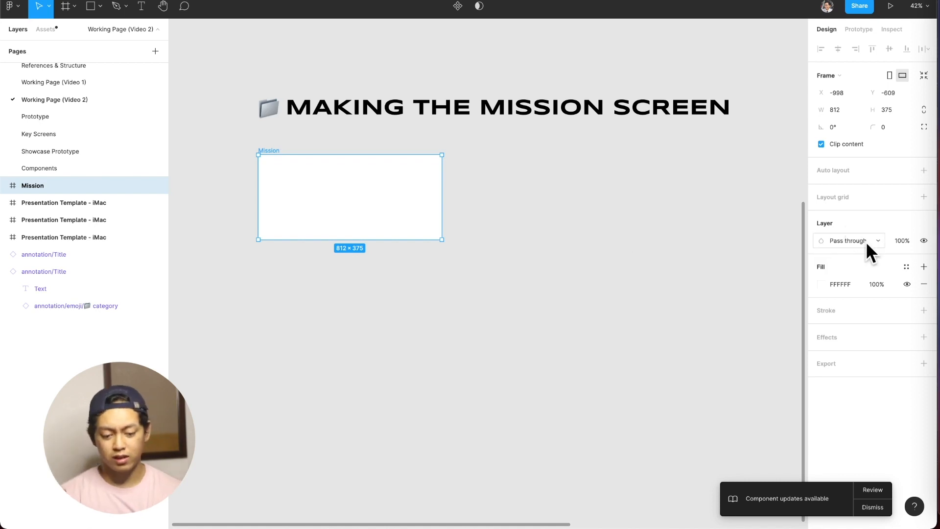
left_click(900, 265)
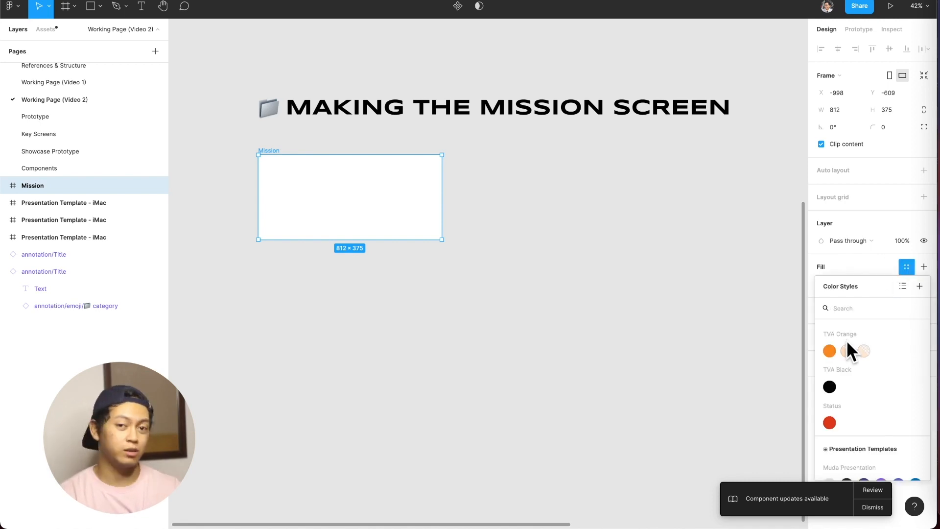
left_click(833, 386)
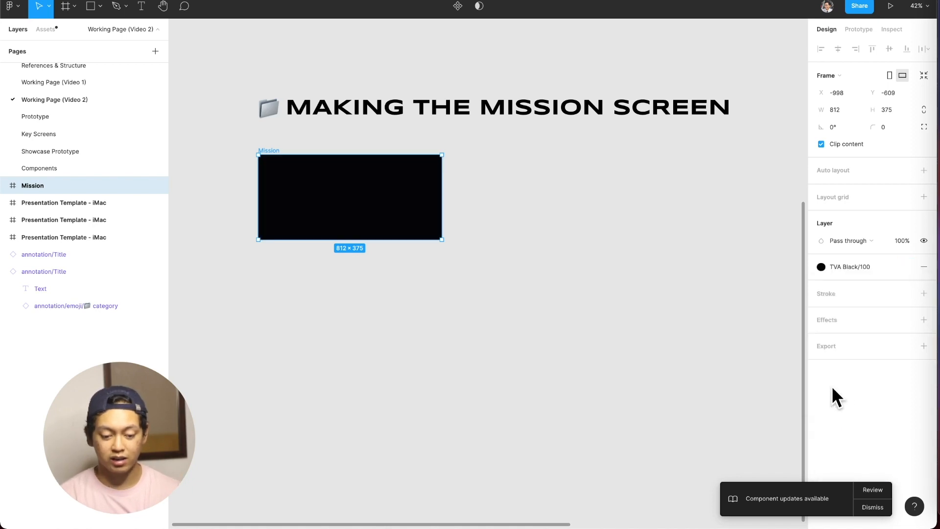
left_click(543, 315)
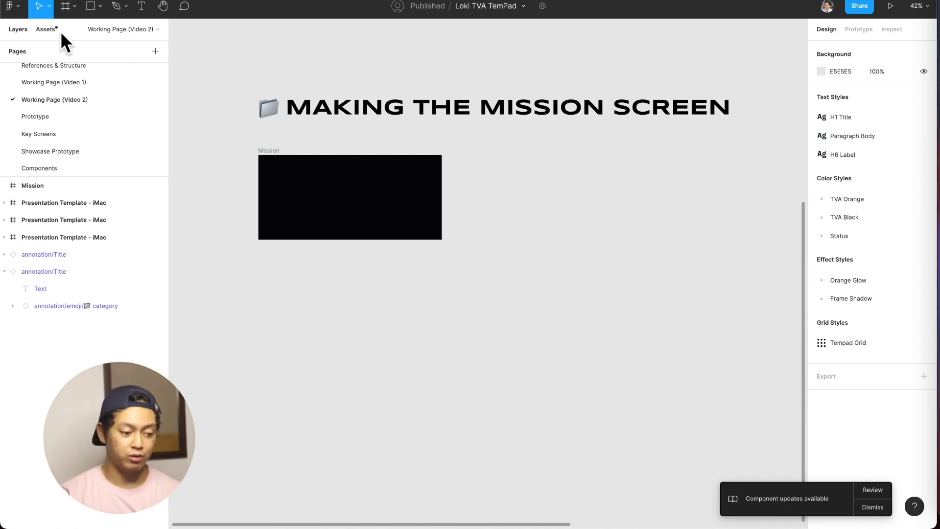
Review the local component assets and the Core Visuals and Components frames on the Components page.
left_click(58, 31)
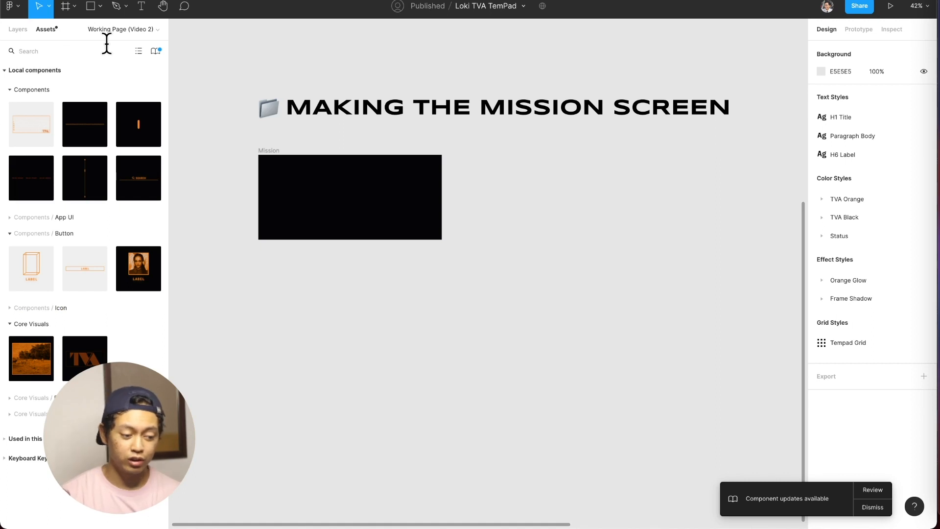
left_click(123, 35)
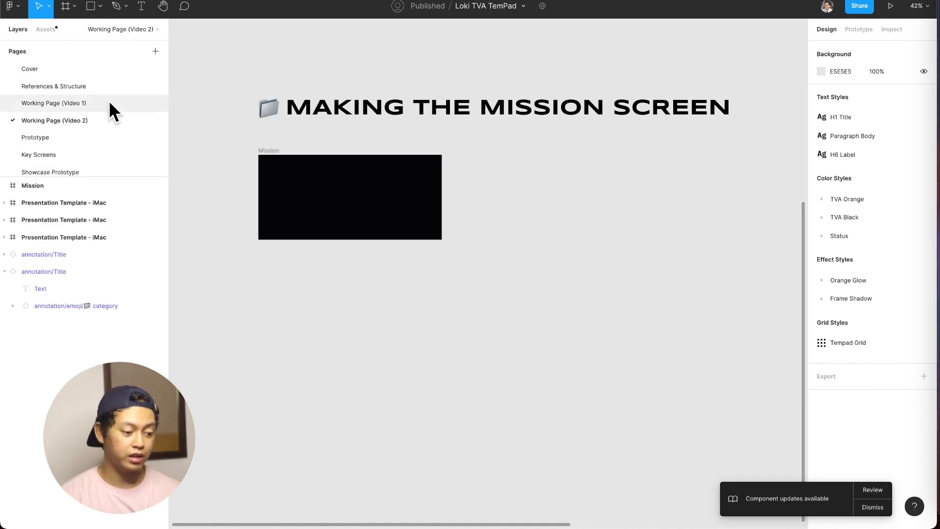
scroll(100, 123, "down", 1)
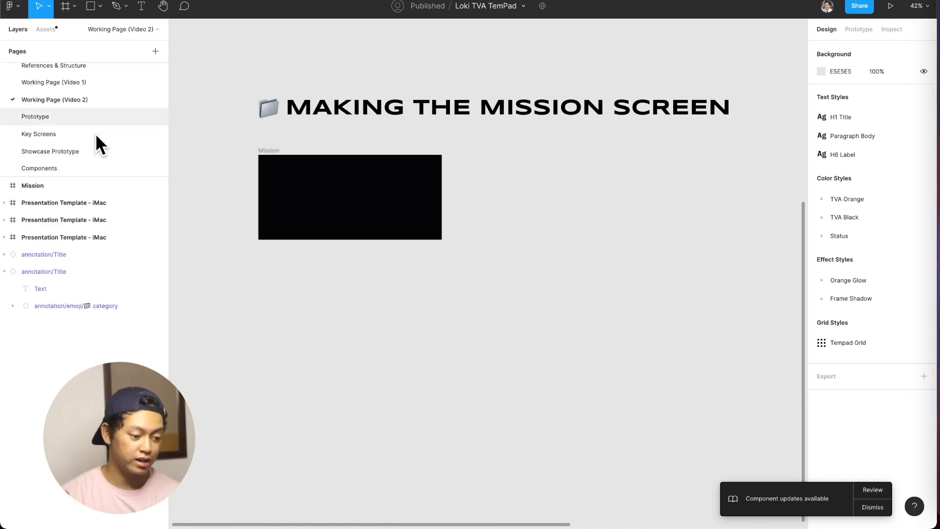
left_click(80, 166)
scroll(259, 210, "up", 5)
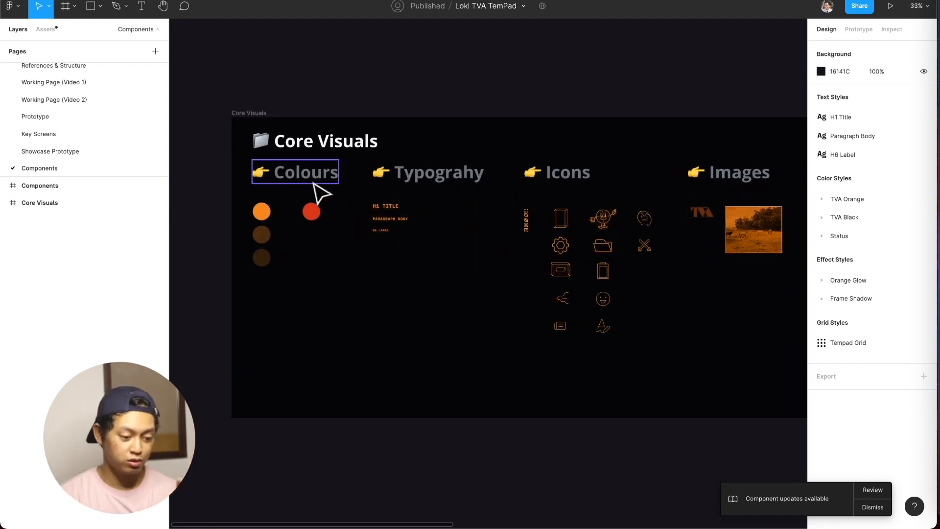
scroll(323, 202, "right", 3)
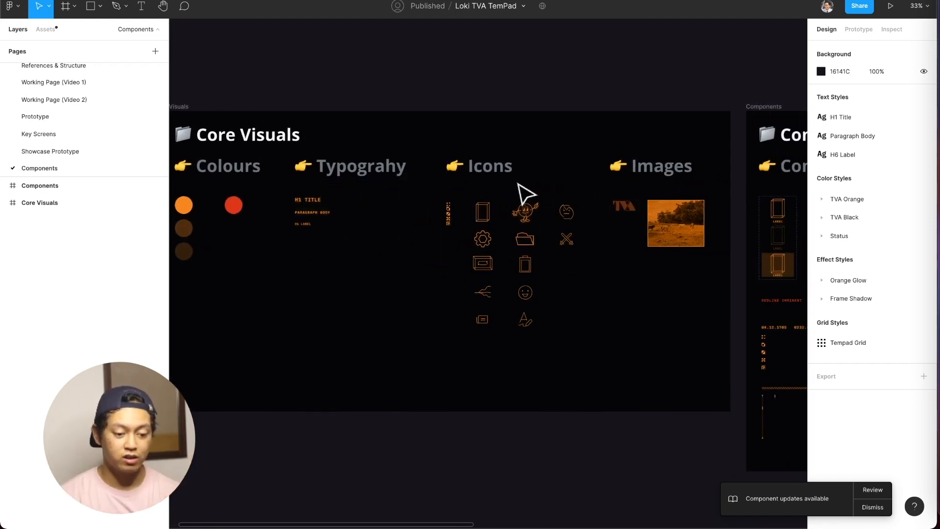
scroll(612, 179, "right", 6)
scroll(619, 165, "right", 3)
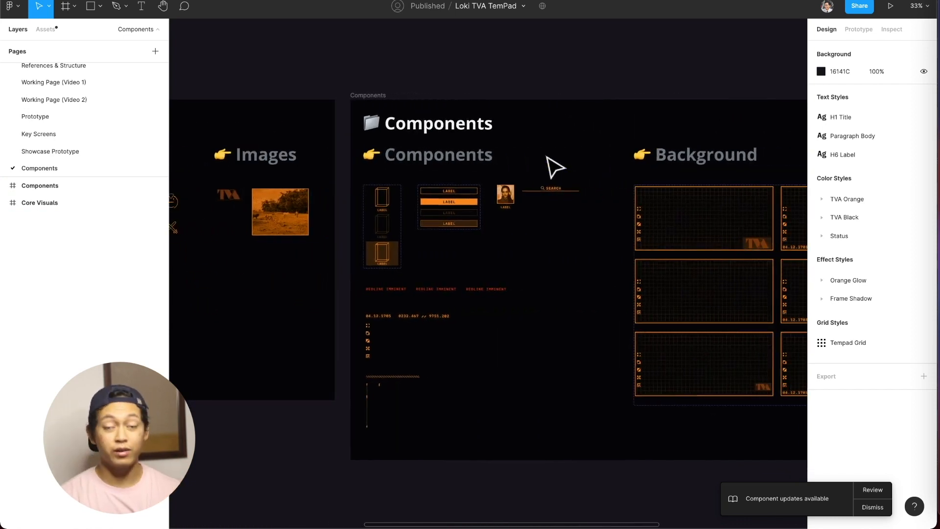
scroll(547, 158, "right", 2)
scroll(556, 168, "right", 5)
scroll(557, 168, "left", 2)
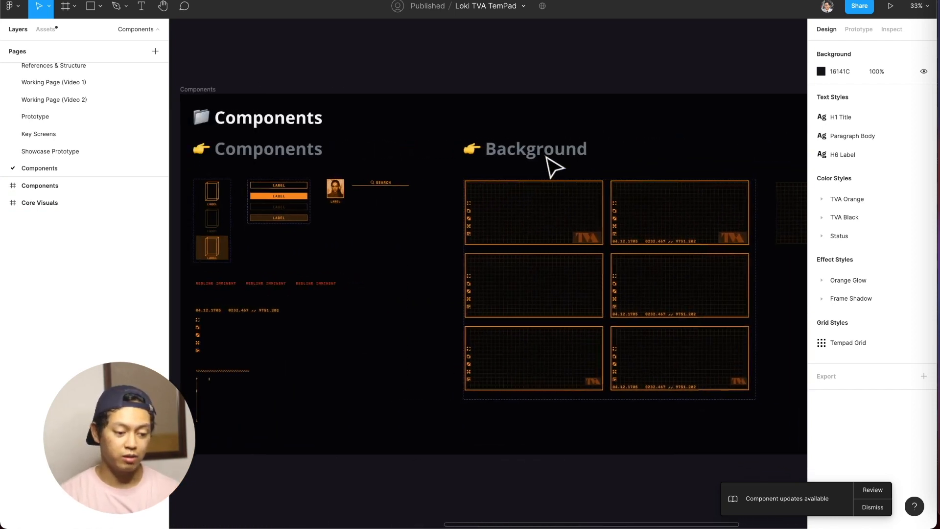
scroll(542, 152, "down", 6)
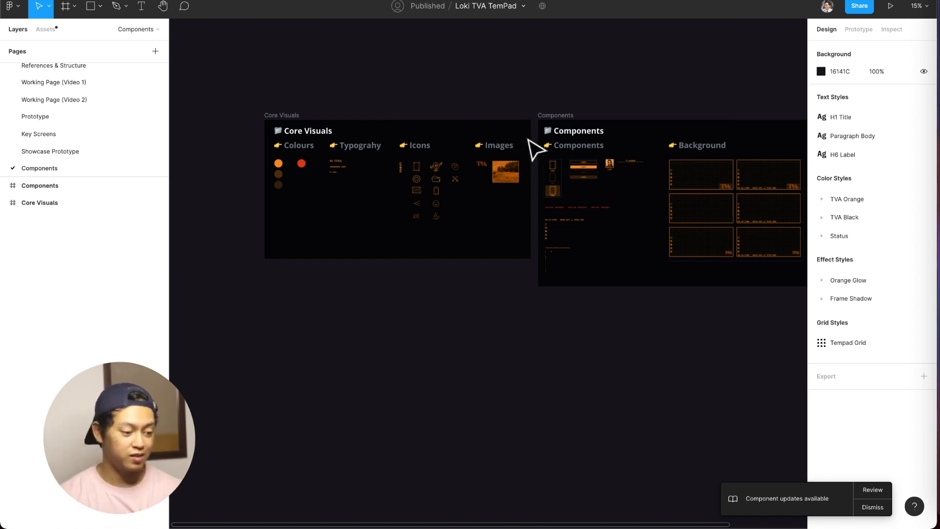
Return to Working Page (Video 2) and show the Mission frame close up.
left_click(74, 100)
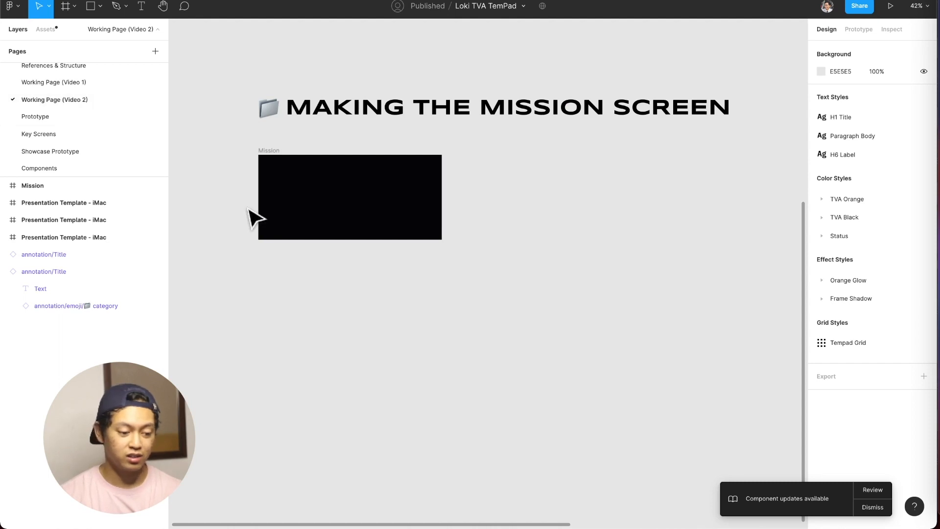
scroll(264, 211, "up", 5)
scroll(290, 195, "down", 2)
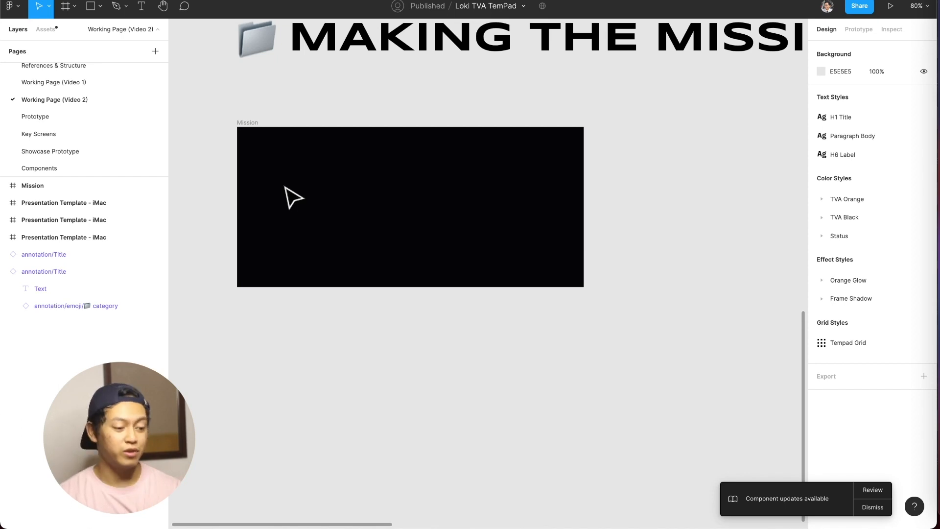
On the Prototype page, find the lower Timedoor frame showing the 2012, EARTH selection and copy it.
left_click(72, 115)
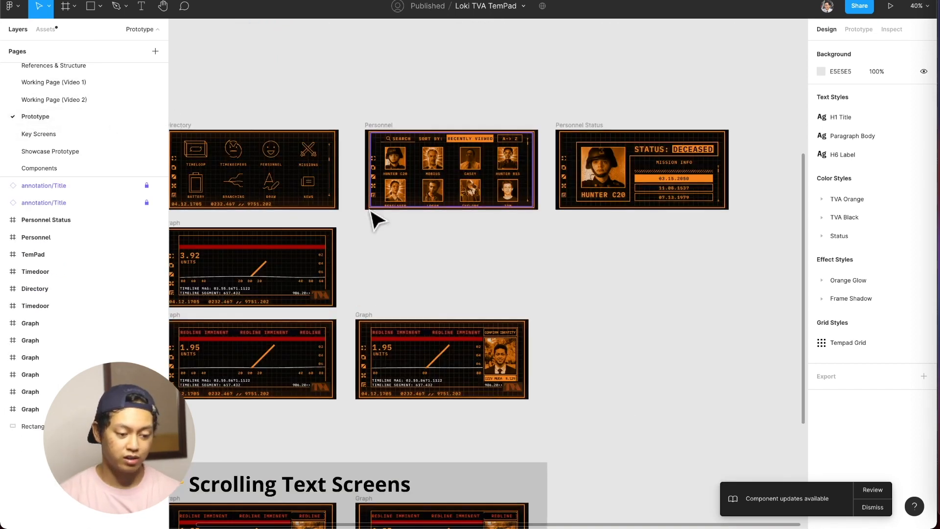
scroll(378, 260, "left", 3)
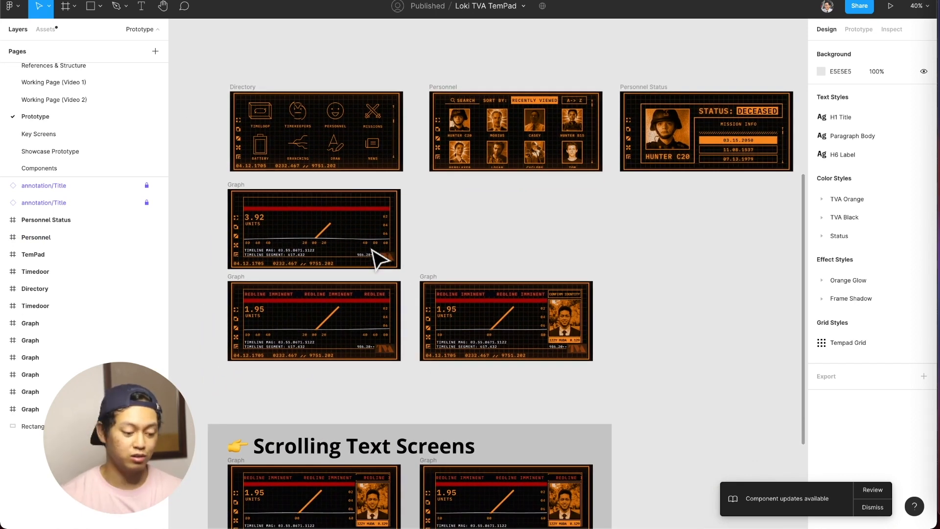
scroll(480, 231, "right", 3)
scroll(480, 231, "left", 3)
scroll(607, 204, "right", 3)
scroll(607, 203, "up", 4)
scroll(606, 204, "down", 4)
scroll(610, 210, "up", 2)
scroll(536, 237, "up", 5)
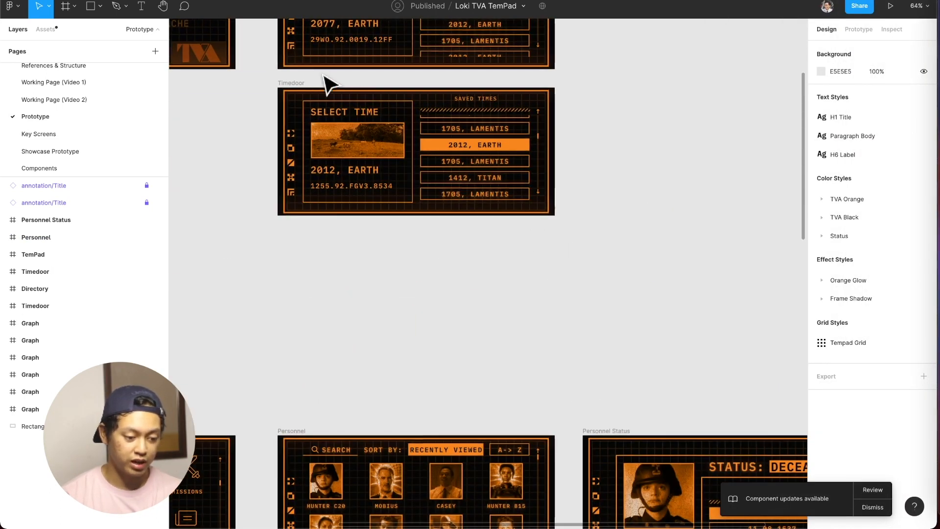
left_click(308, 88)
left_click(305, 84)
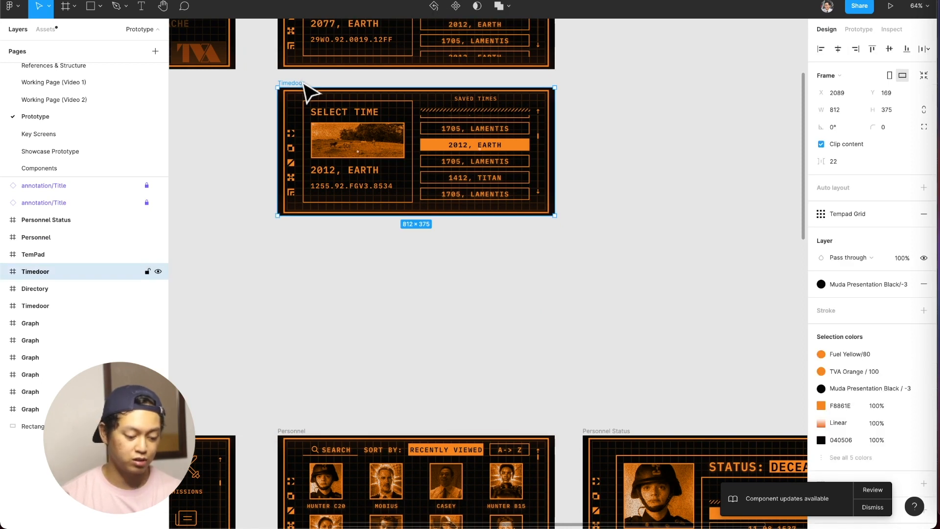
key("super+c")
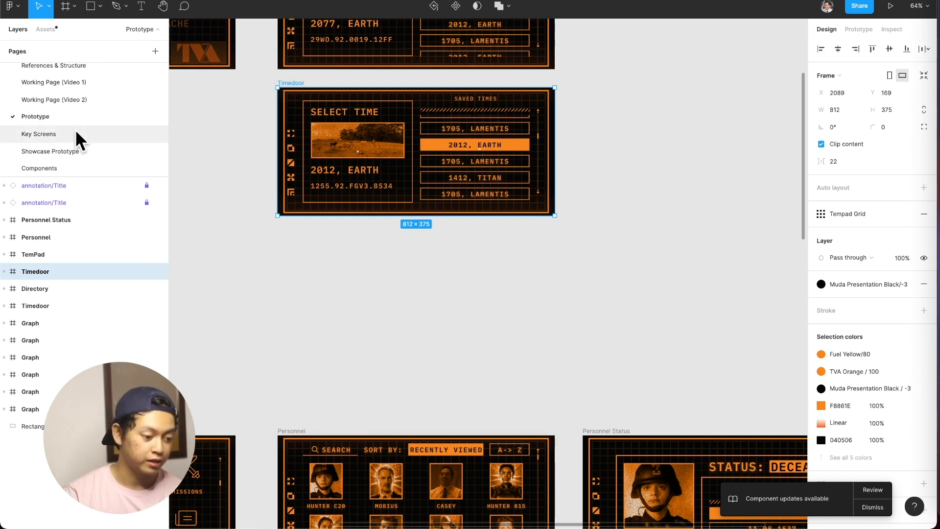
Paste the Timedoor frame on Working Page (Video 2) and place it beside the Mission frame, level with it.
left_click(77, 98)
scroll(471, 351, "right", 5)
key("super+v")
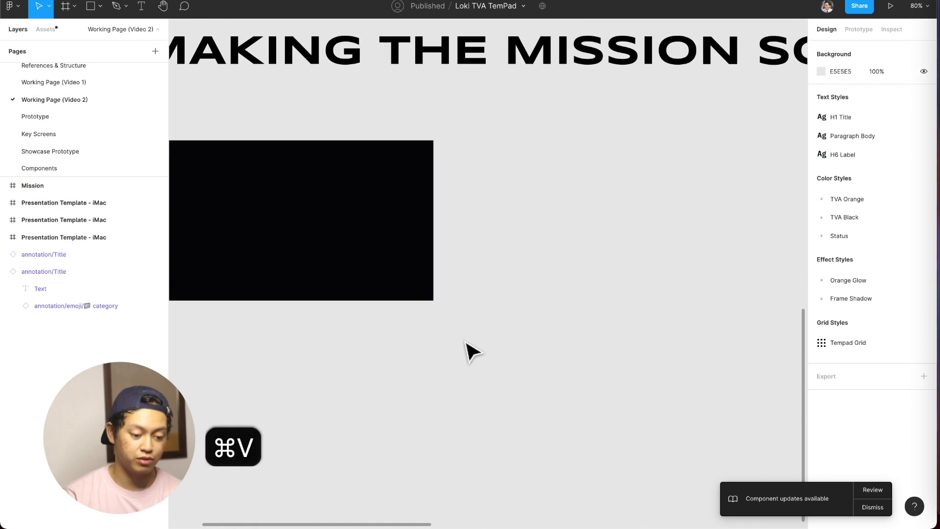
scroll(471, 350, "down", 5)
left_click_drag(514, 264, 569, 255)
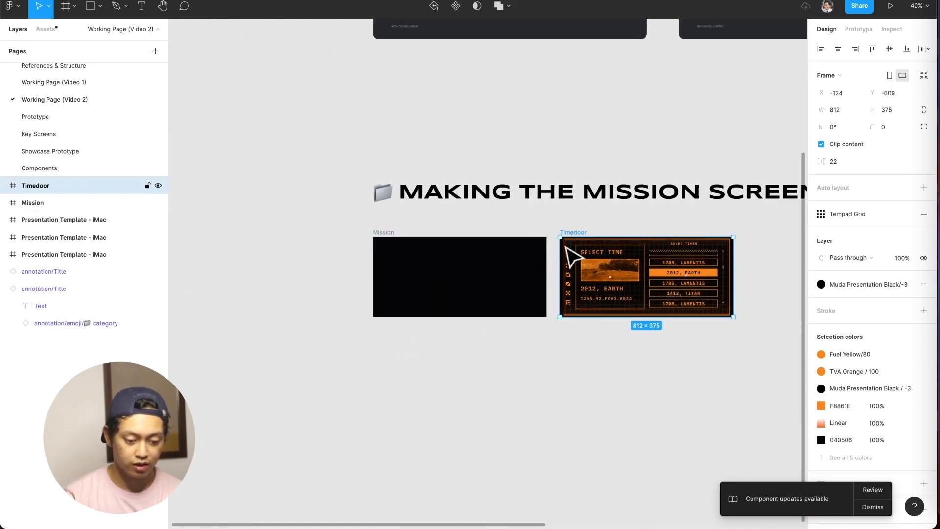
scroll(553, 301, "up", 5)
scroll(545, 291, "down", 2)
scroll(546, 291, "right", 1)
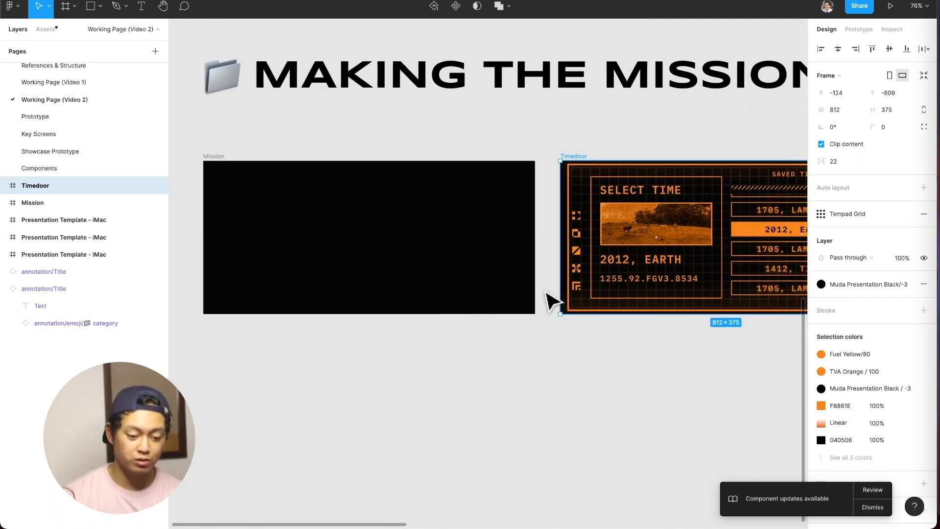
Find the Background component by searching the assets for background, and add it to the Mission frame, centered horizontally and vertically.
left_click(50, 28)
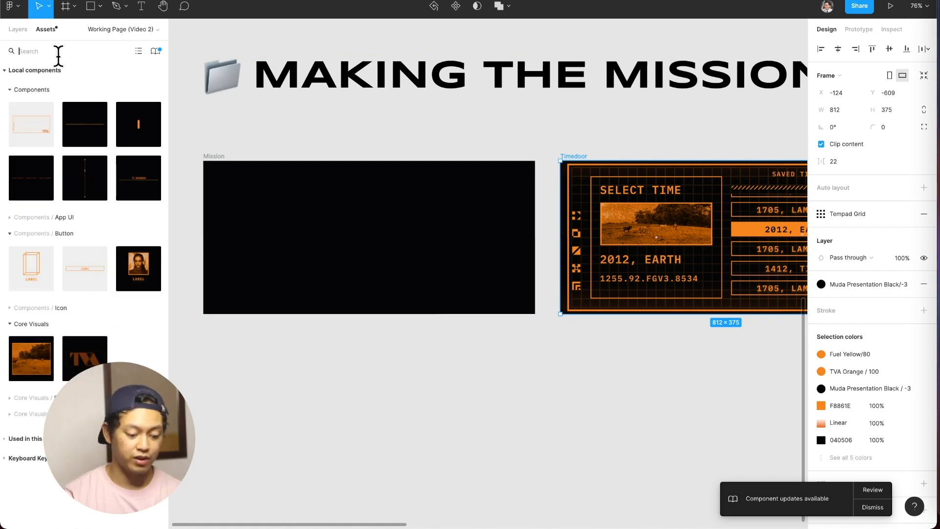
type("background")
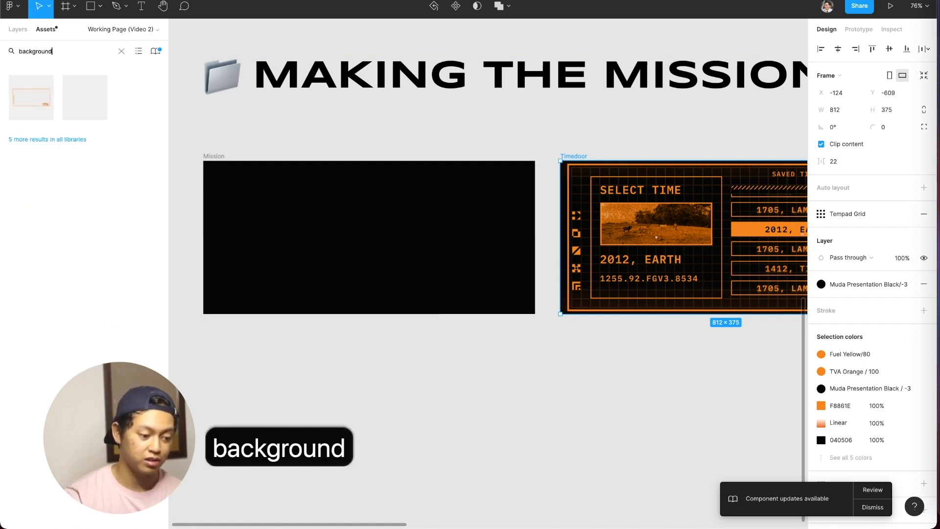
left_click_drag(38, 101, 405, 237)
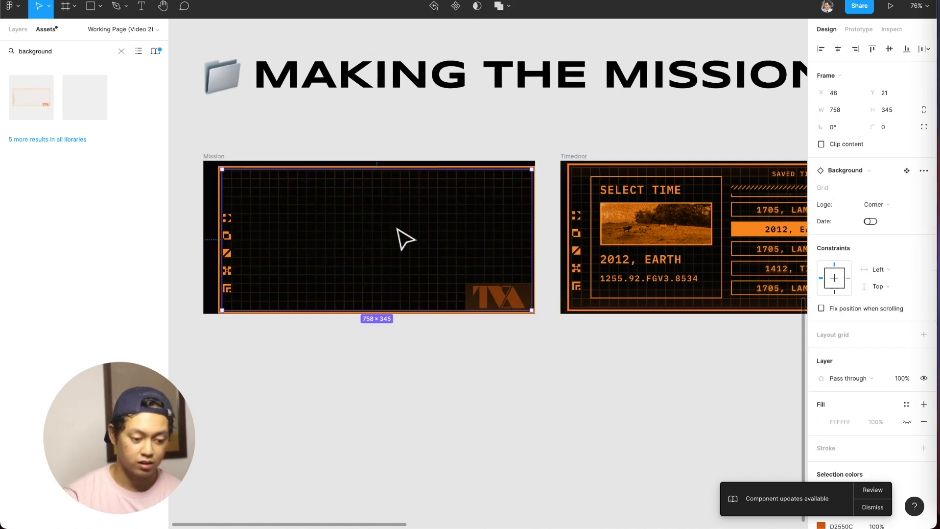
left_click(842, 48)
left_click(890, 48)
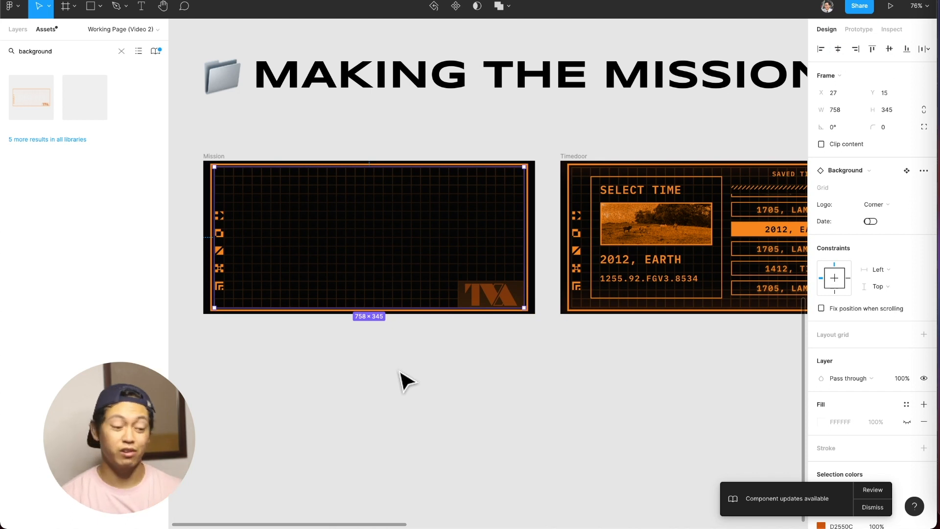
left_click(121, 51)
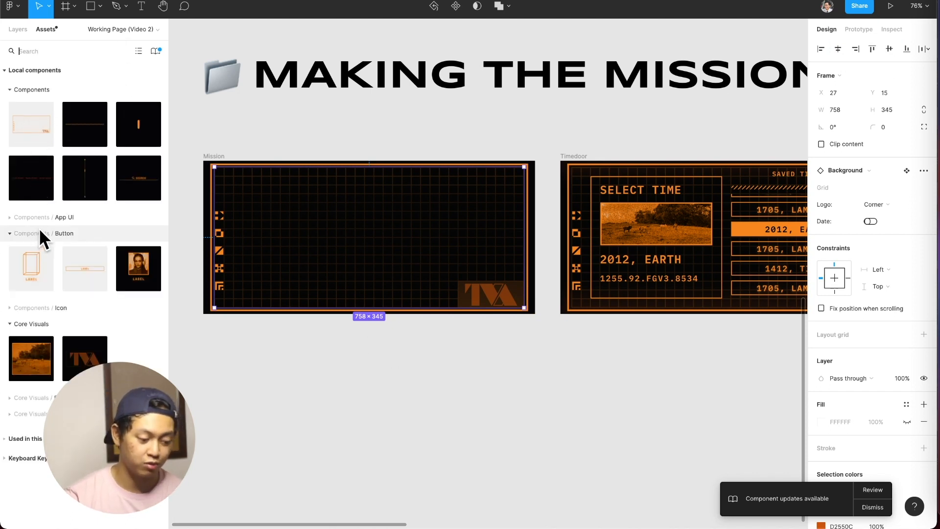
Try the Raised logo on the Mission frame's Background instance, set Logo to None, and switch Date on and back off.
left_click(389, 391)
scroll(390, 390, "right", 2)
scroll(389, 391, "down", 1)
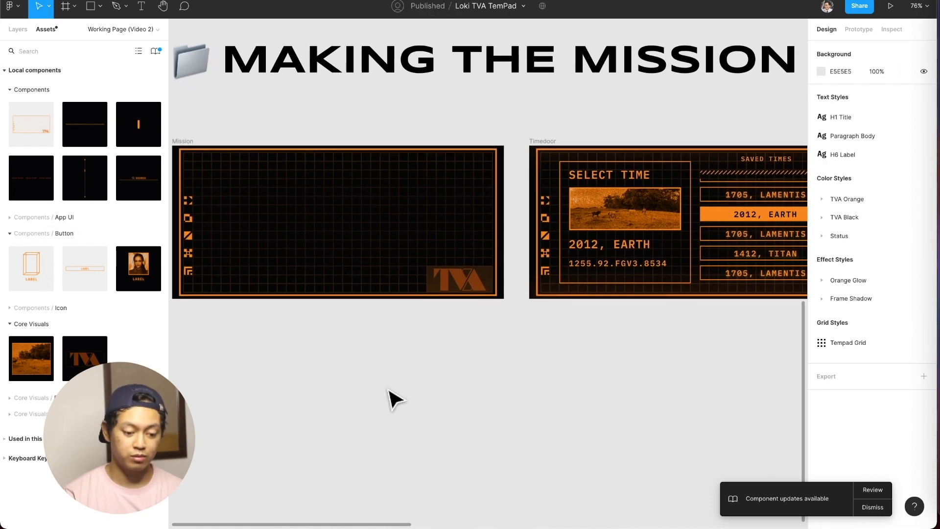
left_click(423, 287)
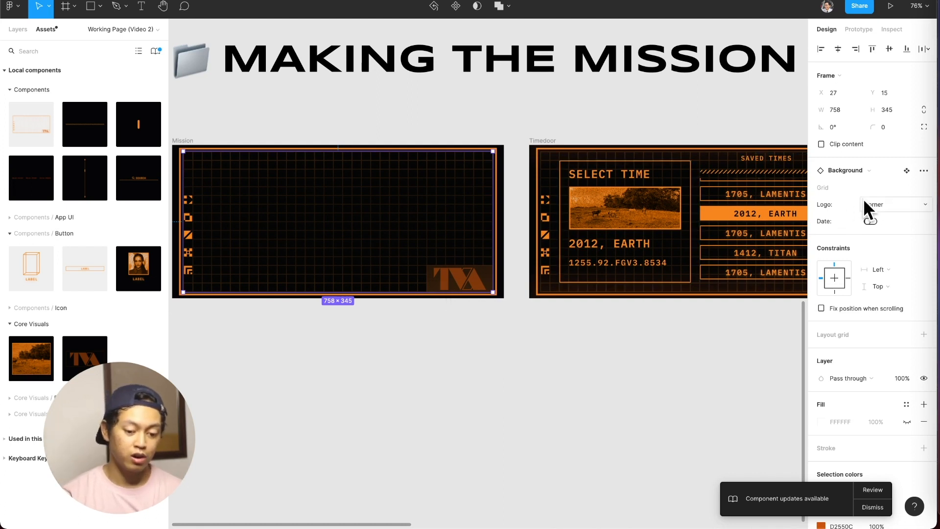
left_click(889, 203)
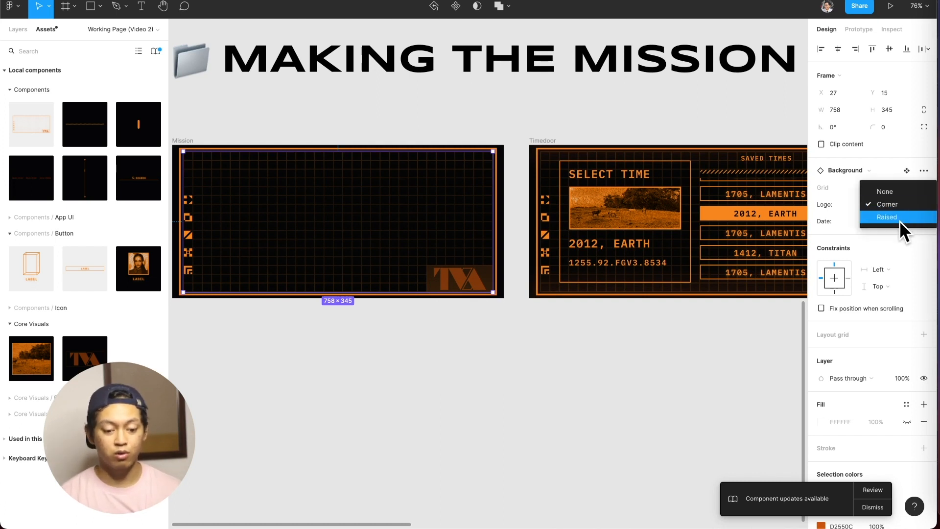
left_click(900, 221)
left_click(906, 208)
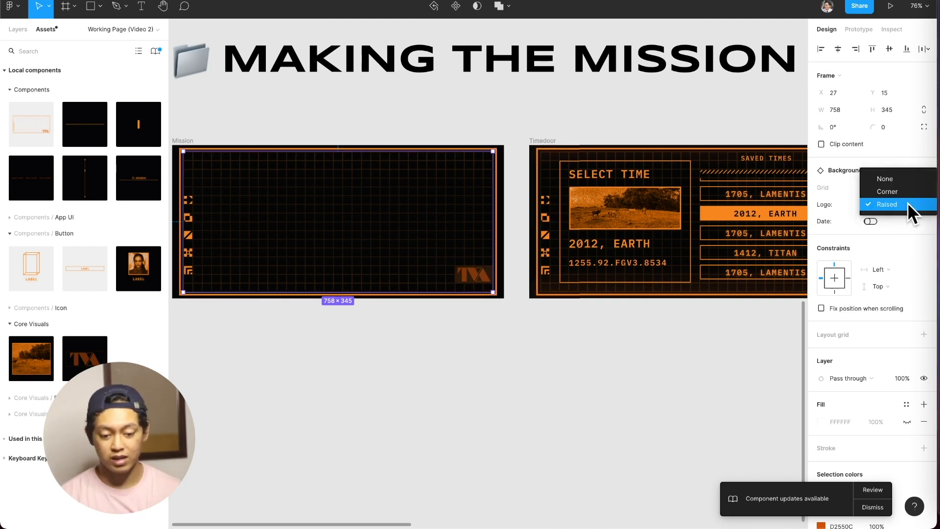
left_click(897, 178)
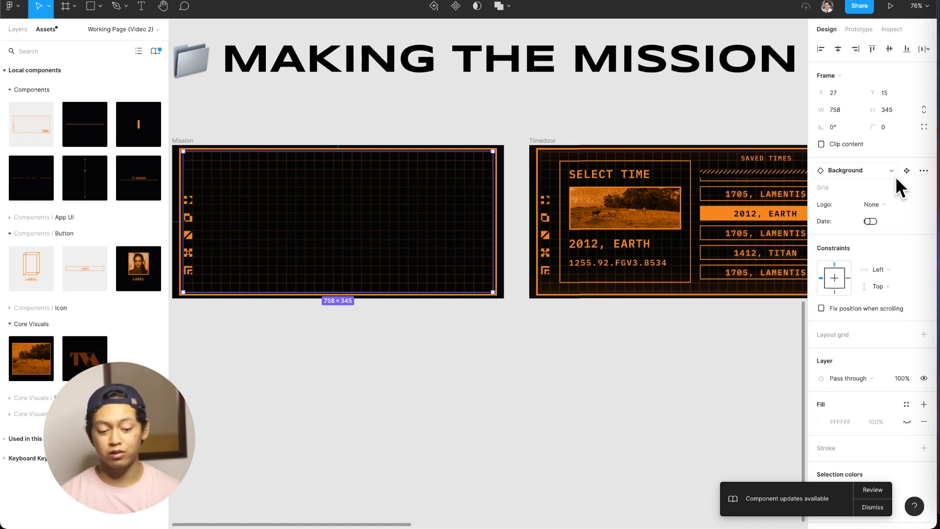
left_click(870, 221)
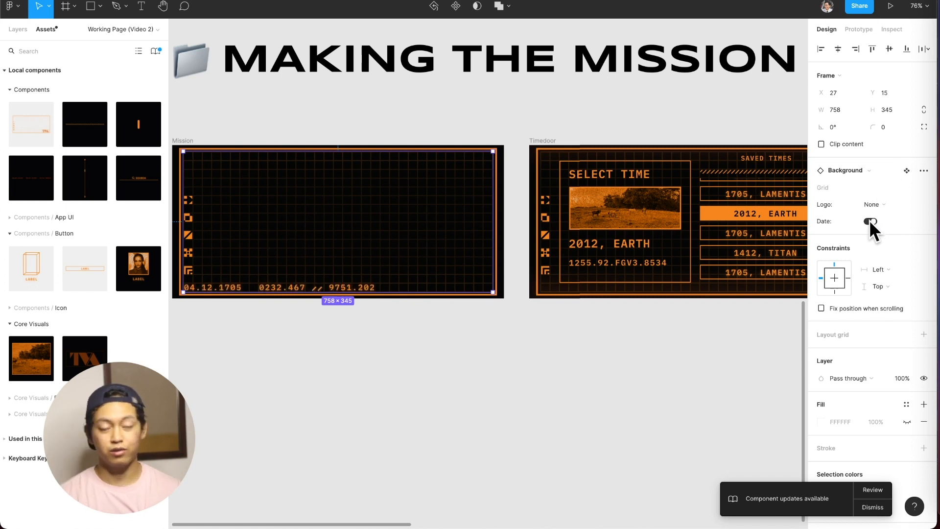
left_click(870, 221)
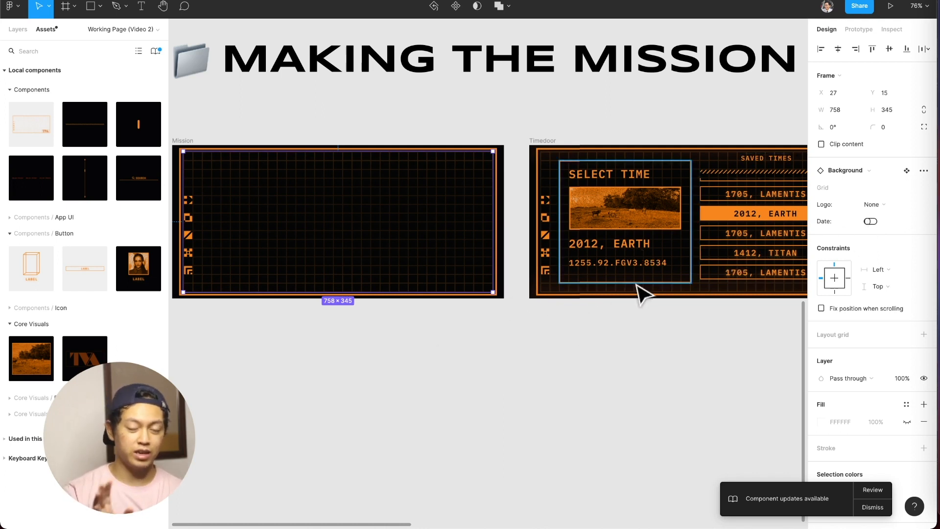
Examine the Select Time frame inside Timedoor, including its SELECT TIME title and its image.
scroll(636, 289, "right", 4)
scroll(637, 289, "down", 1)
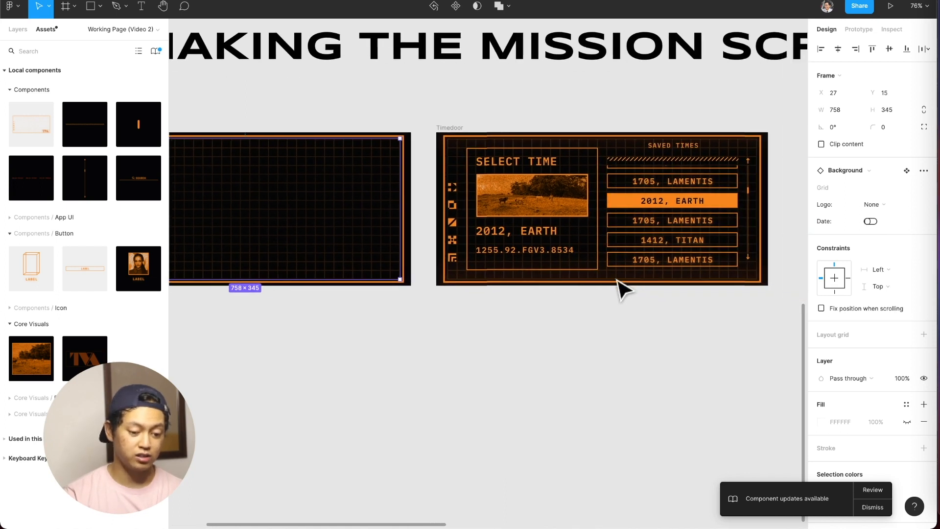
left_click(583, 270)
scroll(564, 273, "left", 4)
scroll(563, 273, "down", 1)
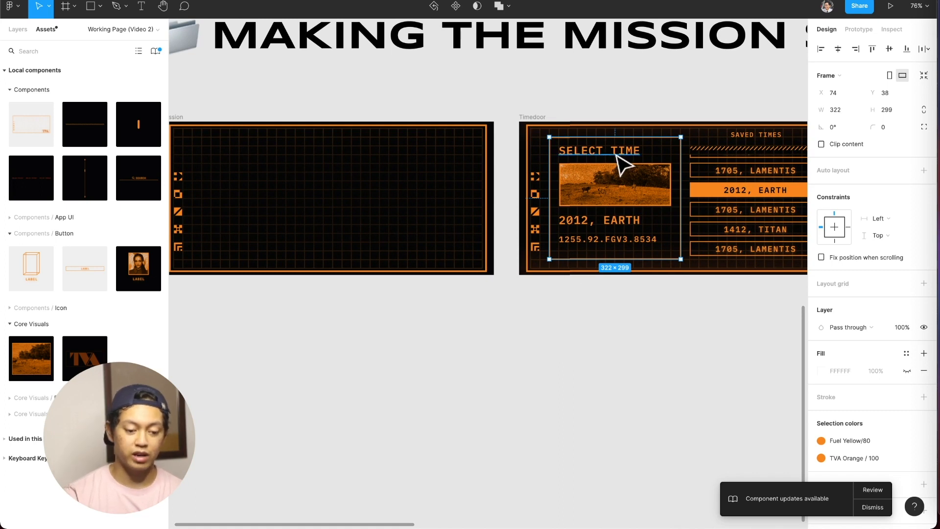
left_click(621, 162)
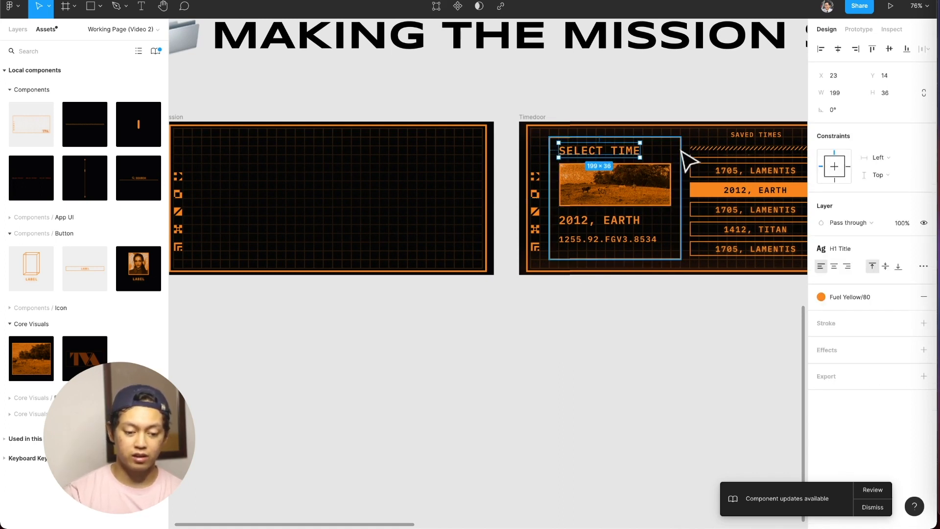
left_click(667, 172)
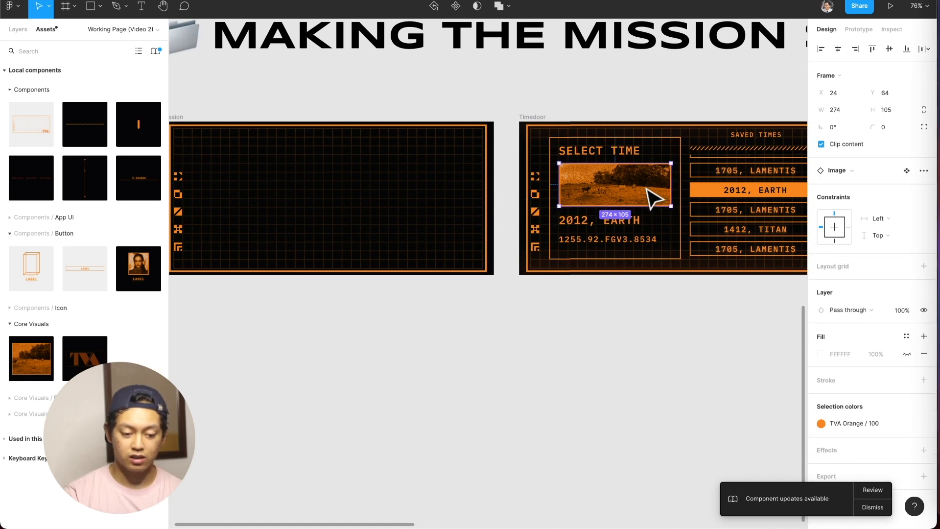
left_click(631, 152, "shift")
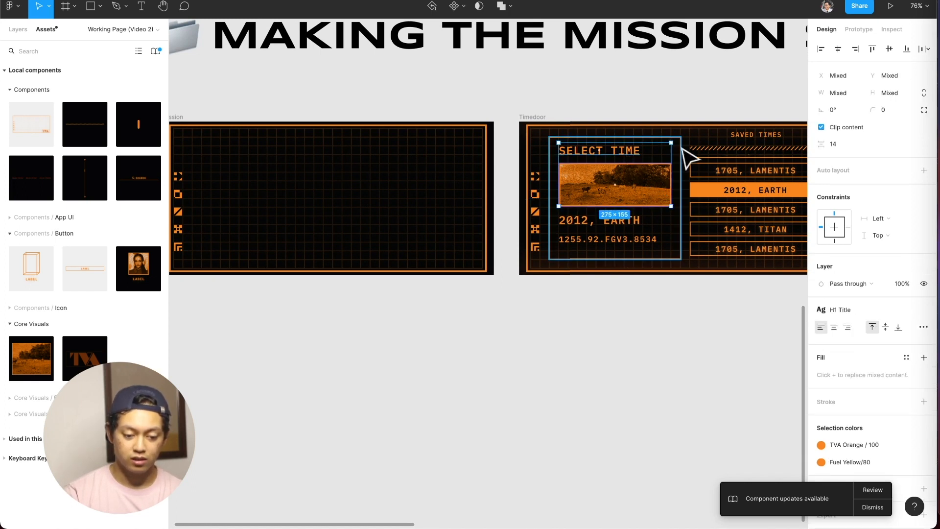
left_click(578, 333)
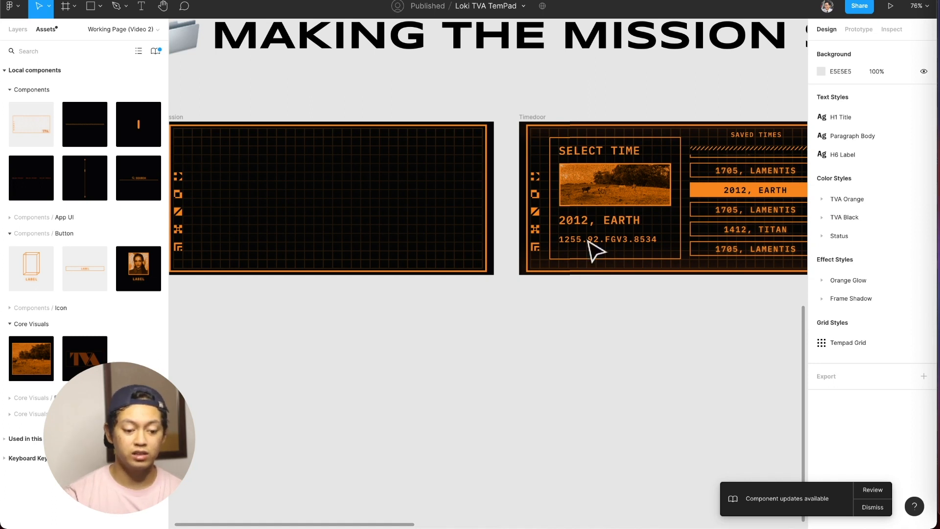
left_click(635, 198)
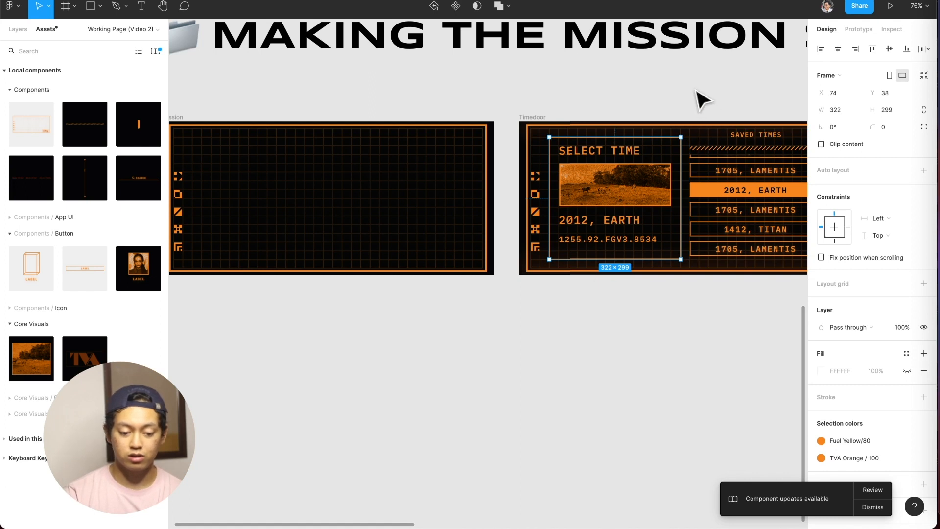
Try moving the Select Time frame as one unit within Timedoor, and undo the move.
left_click(702, 106)
left_click(675, 157)
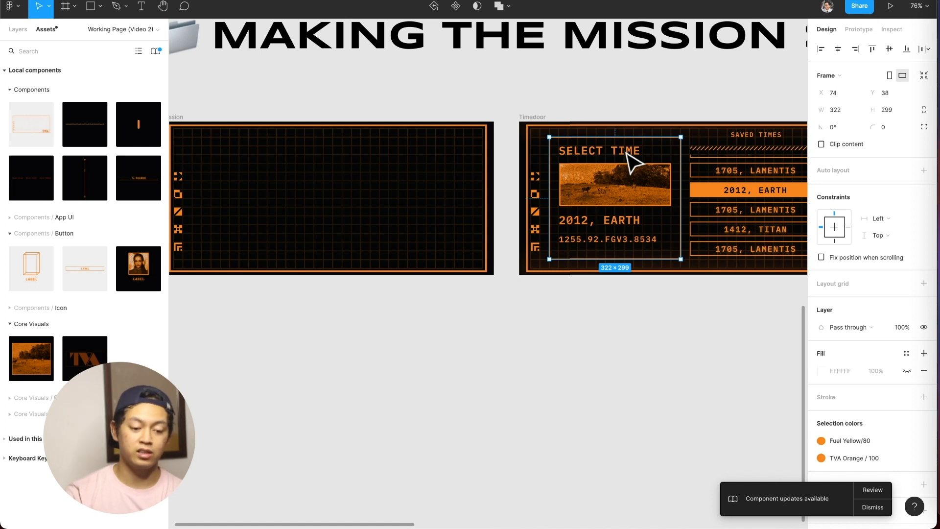
left_click_drag(608, 172, 624, 193)
key("super+z")
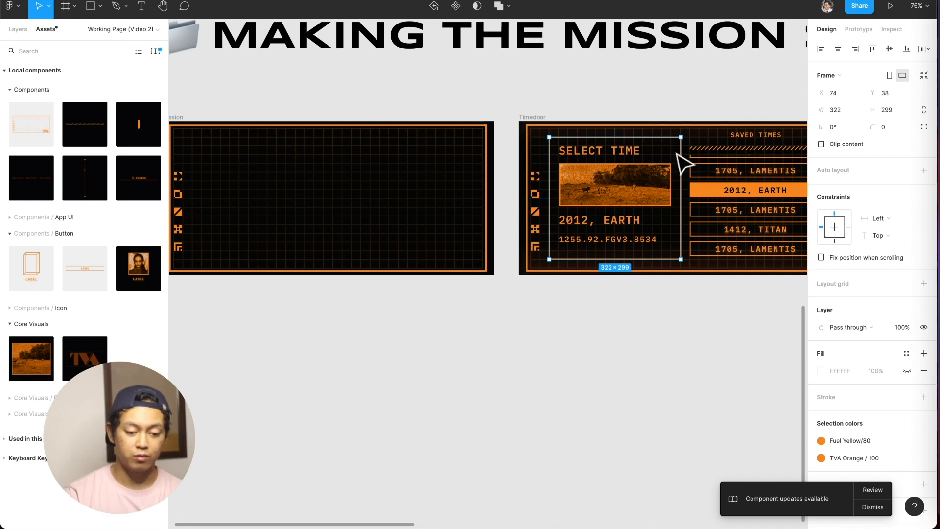
Show the Select Time frame's nested layers, try moving the frame to X 72, Y 18, and undo the move.
left_click(622, 150)
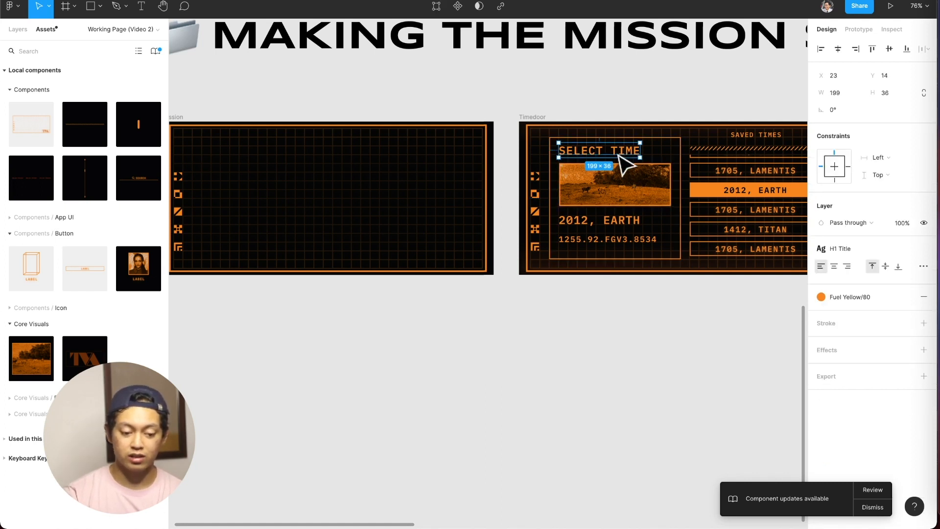
left_click(629, 285)
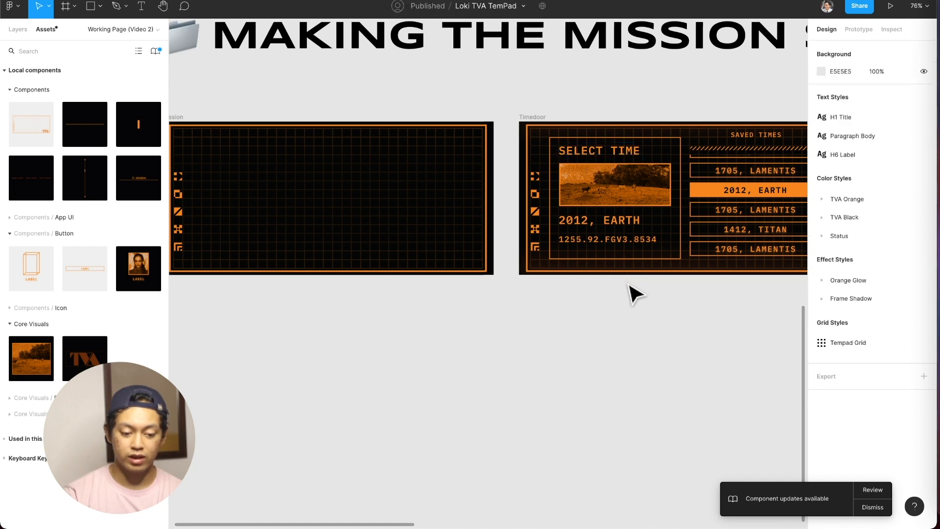
left_click(644, 220)
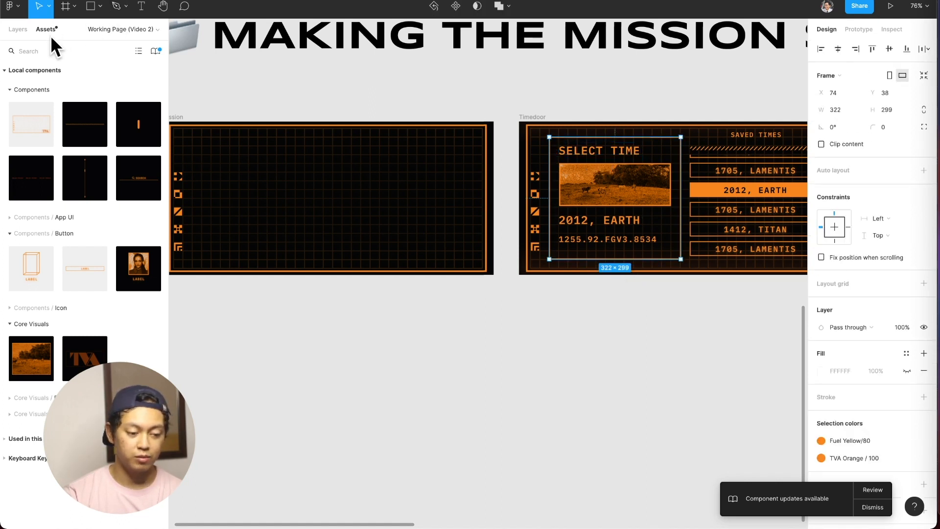
left_click(25, 29)
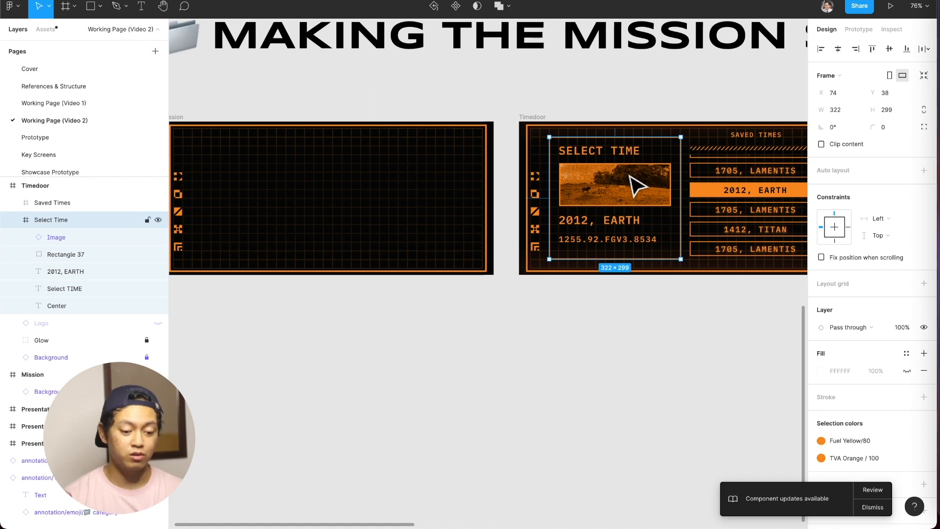
mouse_move(615, 178)
left_mouse_down()
mouse_move(657, 151)
mouse_move(587, 201)
mouse_move(625, 179)
mouse_move(612, 169)
left_mouse_up()
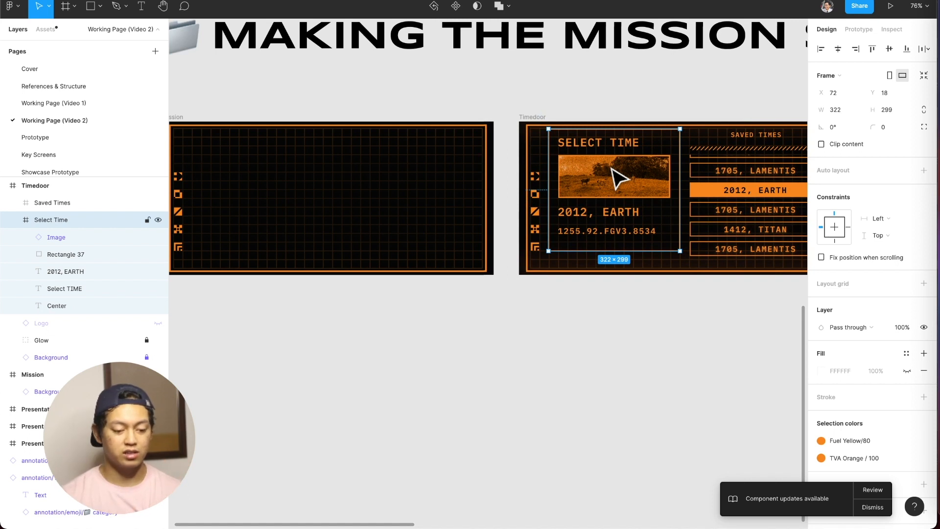
key("super+z")
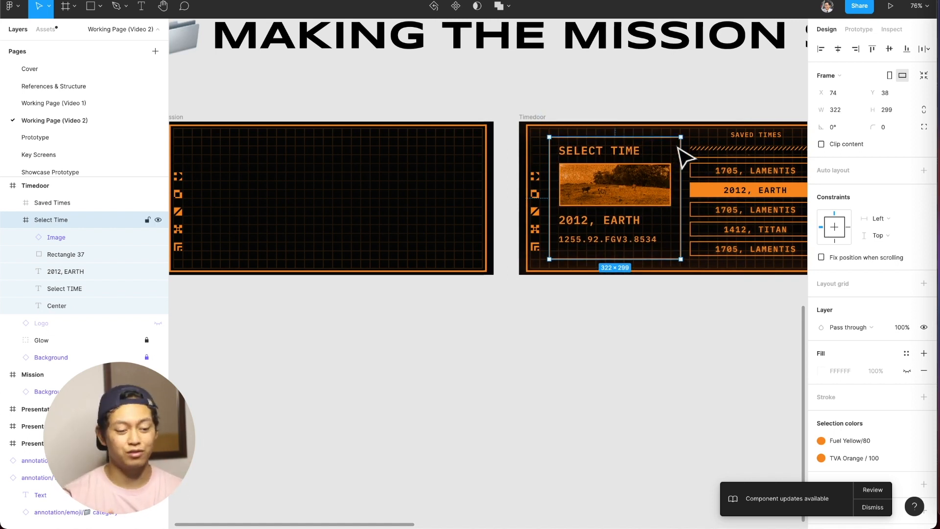
Copy the Select Time frame from Timedoor and paste it into the Mission frame at X 74, Y 38.
double_click(636, 153)
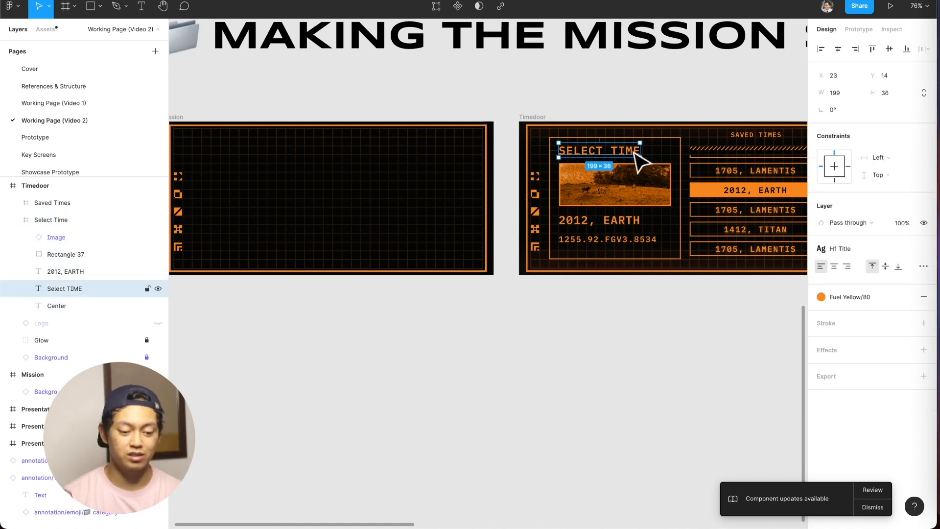
left_click(675, 336)
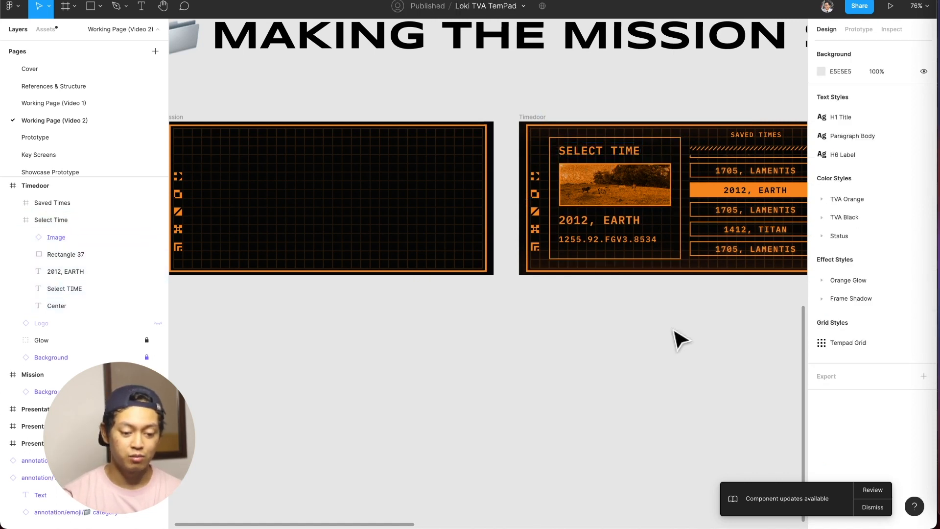
left_click(677, 230)
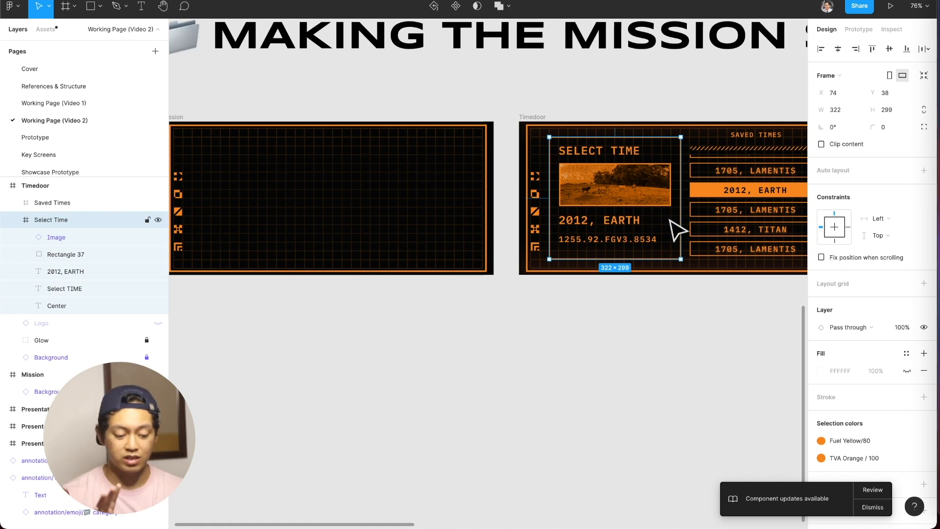
key("super+c")
scroll(676, 230, "left", 5)
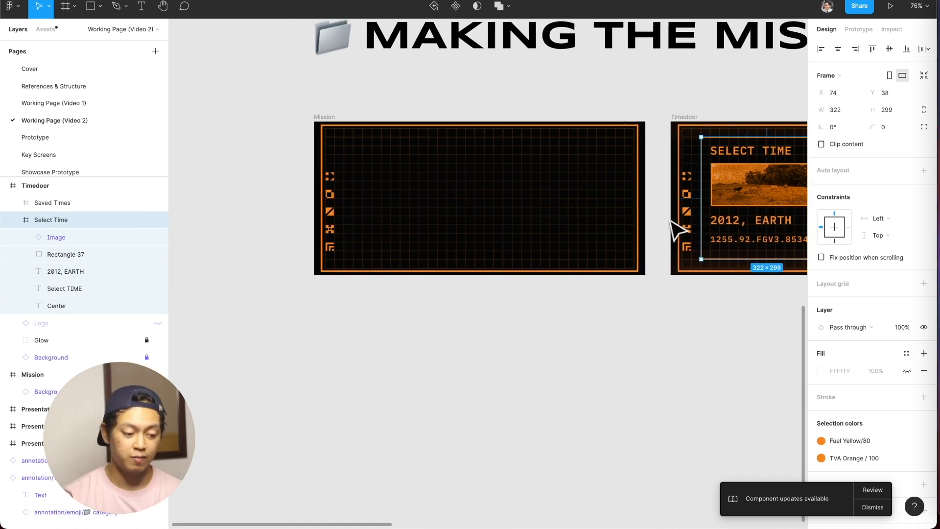
left_click(328, 119)
key("super+v")
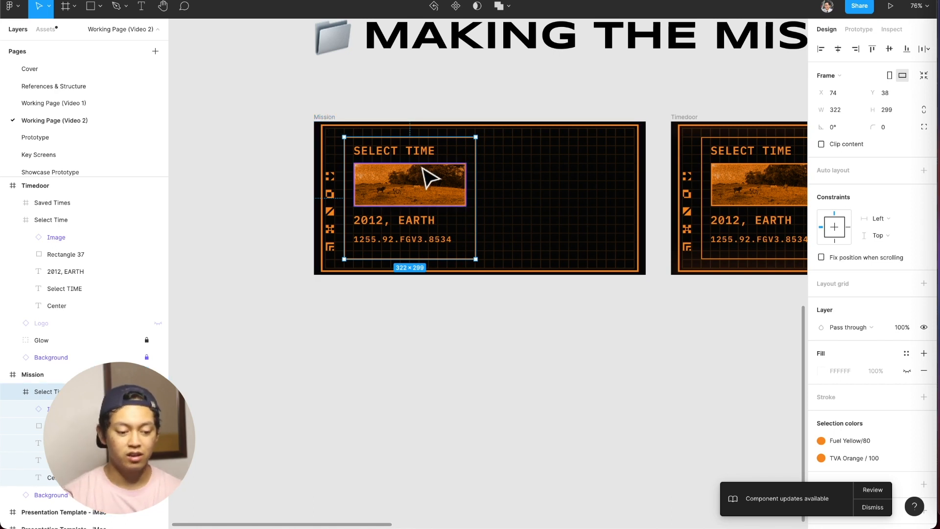
Change the title of the copied panel in the Mission frame to SELECT MISSION.
double_click(424, 151)
double_click(421, 151)
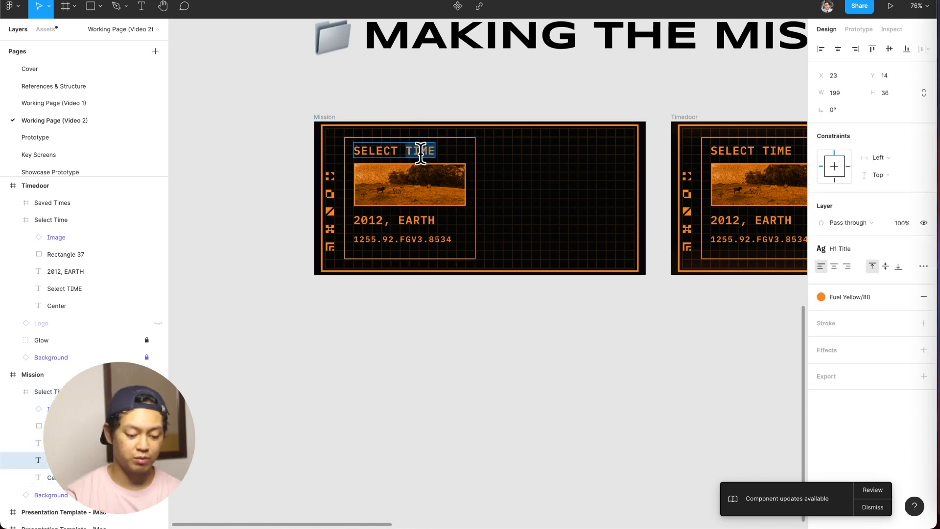
type("Mission")
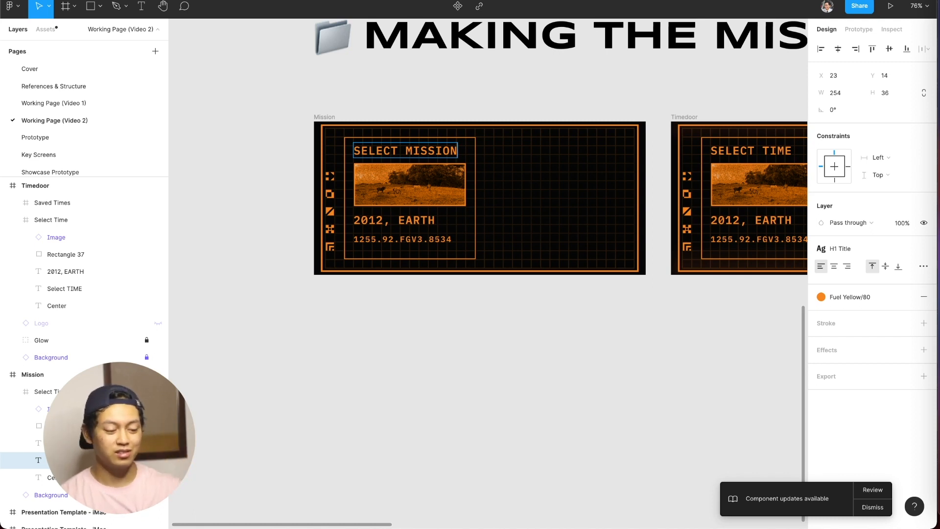
key("Escape")
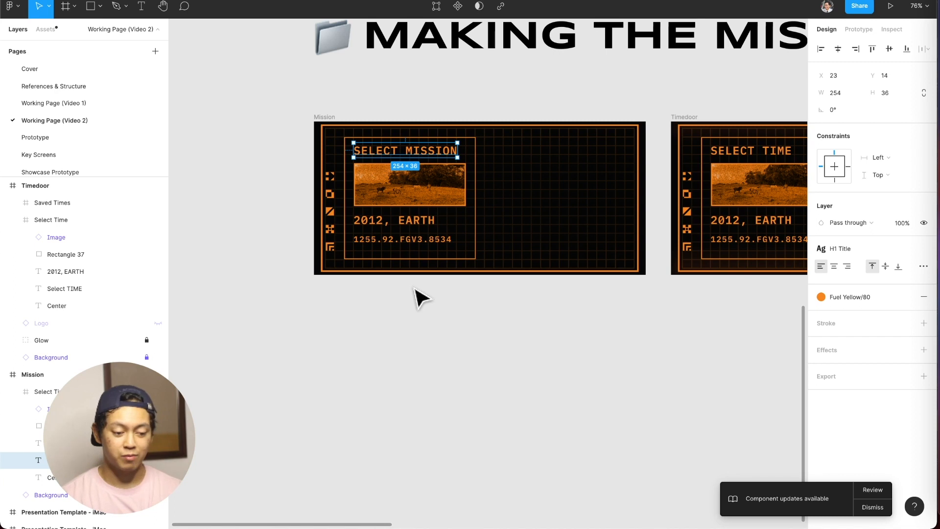
scroll(420, 294, "up", 3)
left_click(431, 364)
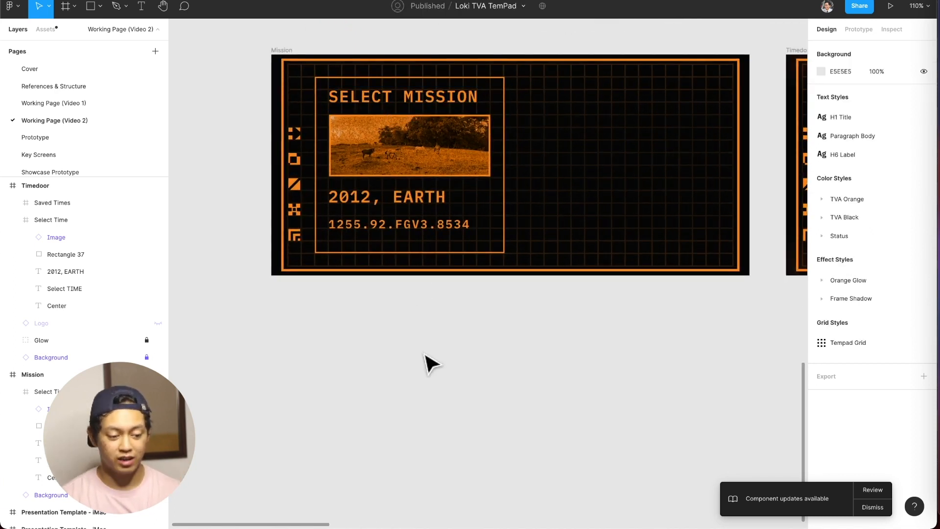
Look at the Mission panel's image and place name, and delete the coordinate text 1255.92.FGV3.8534.
left_click(436, 154, "super")
left_click(440, 154)
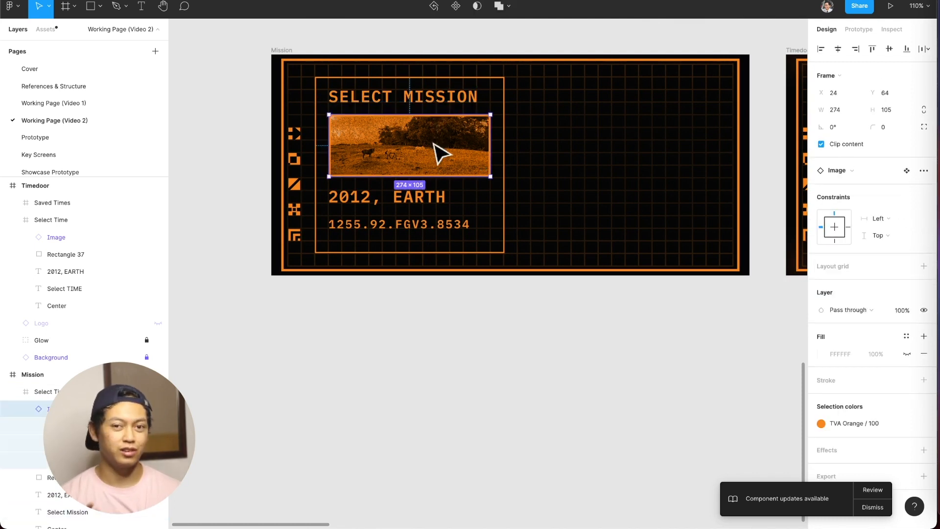
left_click(421, 199)
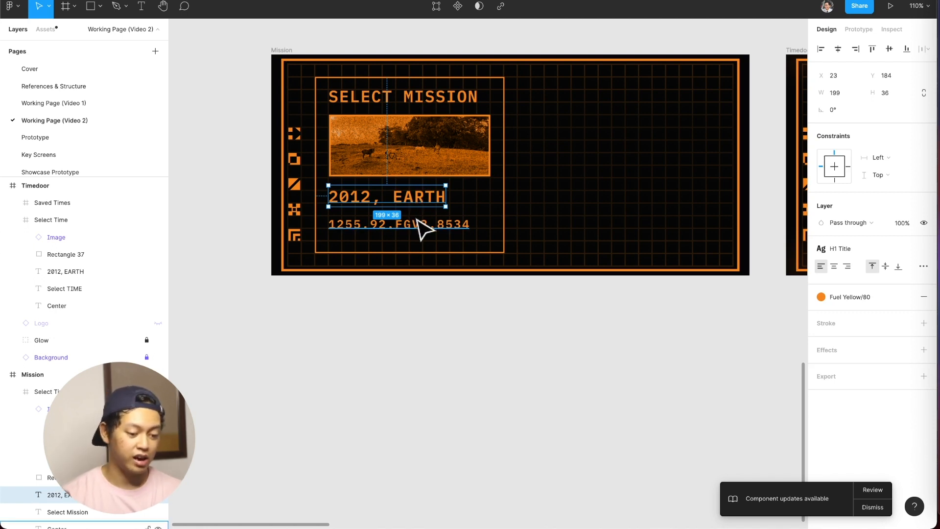
left_click(415, 223)
key("BackSpace")
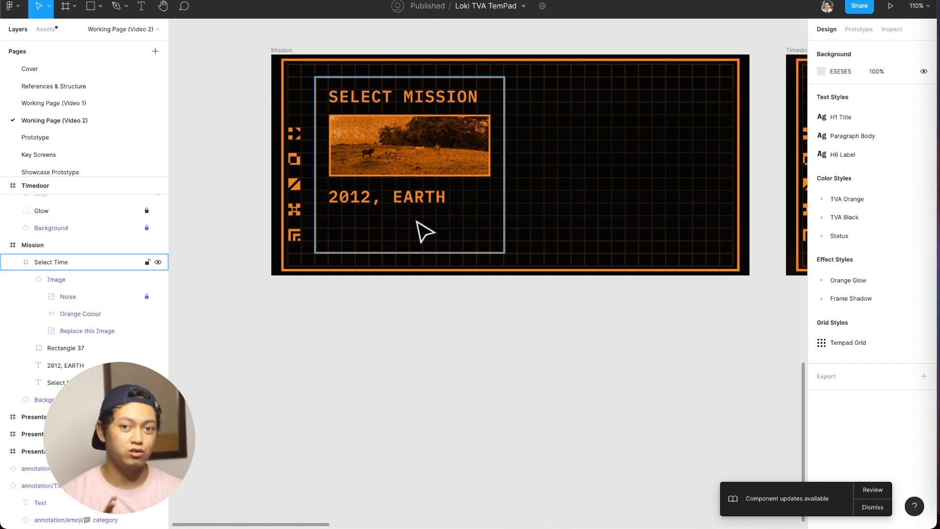
Place an instance of the Button/Image Button component on the canvas just below the Mission frame.
left_click(210, 115)
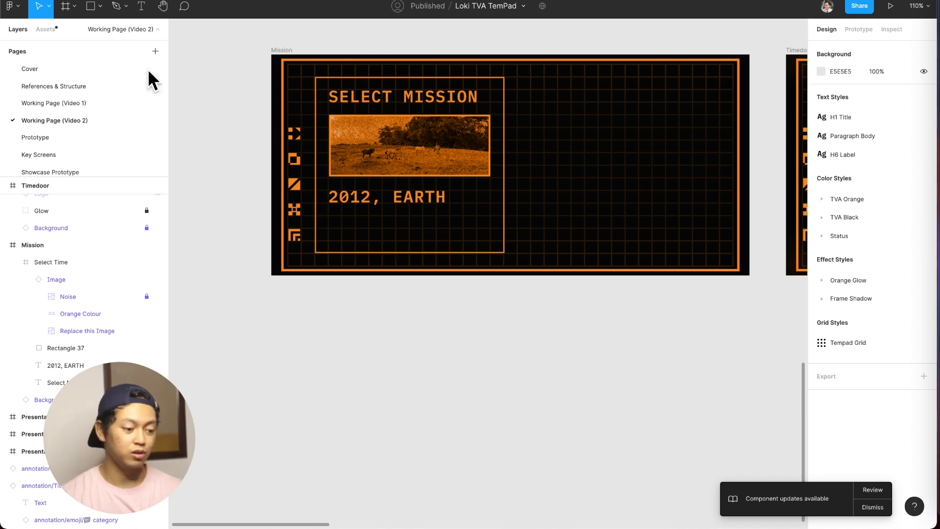
left_click(54, 35)
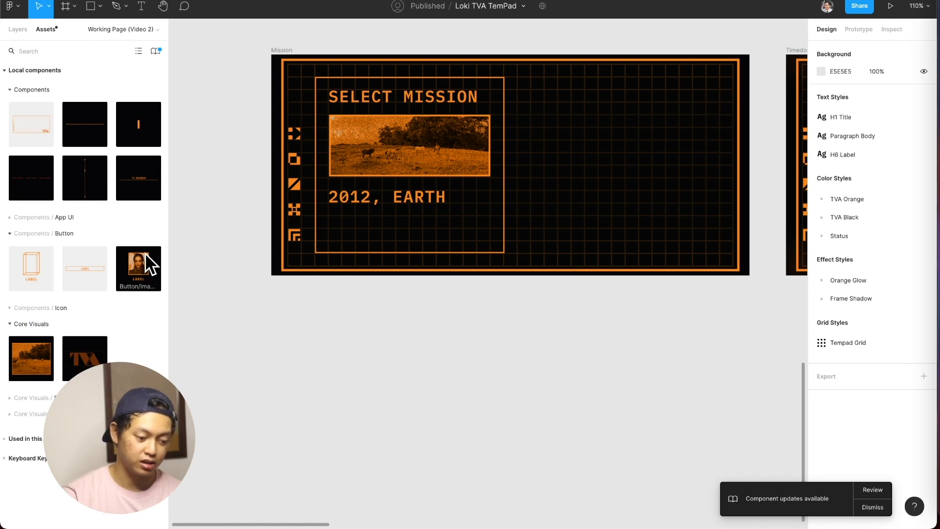
left_click_drag(142, 260, 357, 336)
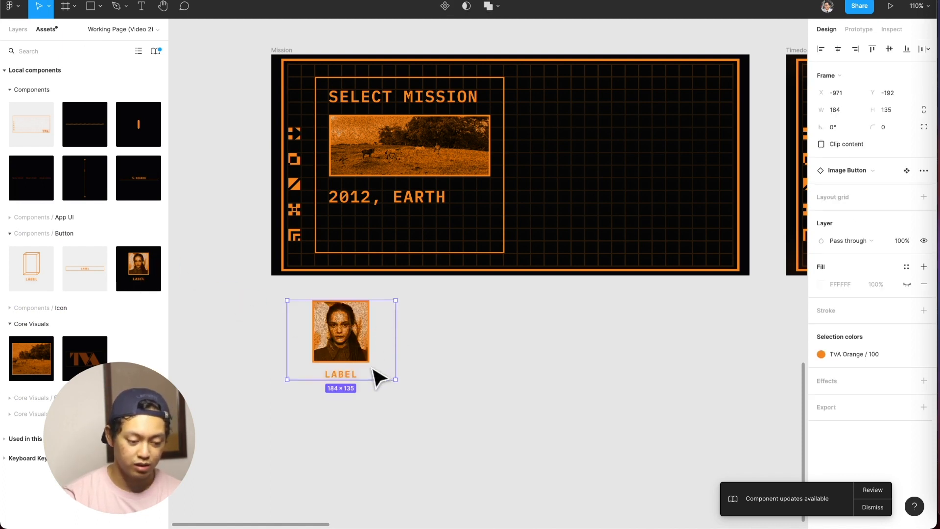
left_click(869, 27)
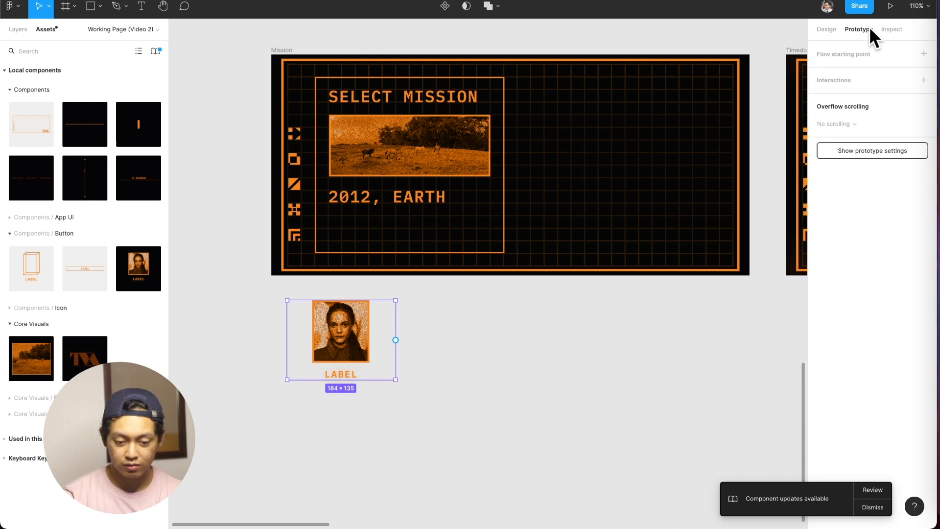
left_click(835, 27)
left_click(18, 29)
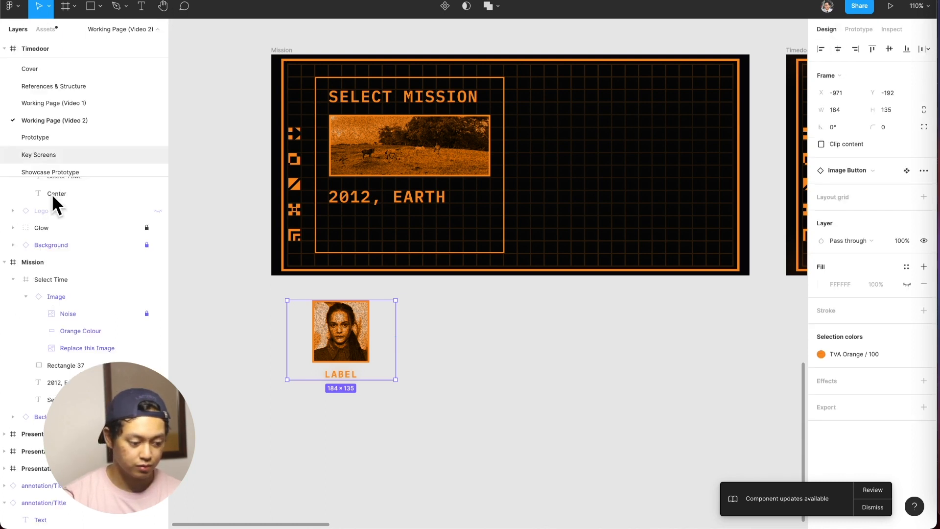
left_click(388, 361)
left_click(395, 368)
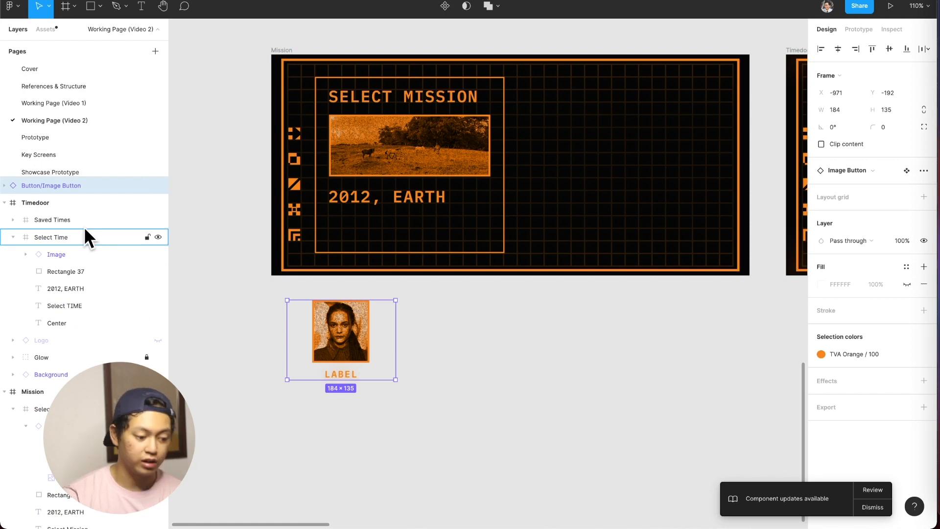
Change the image button's label to HUNTER C20.
double_click(349, 375)
type("HUNTER C2")
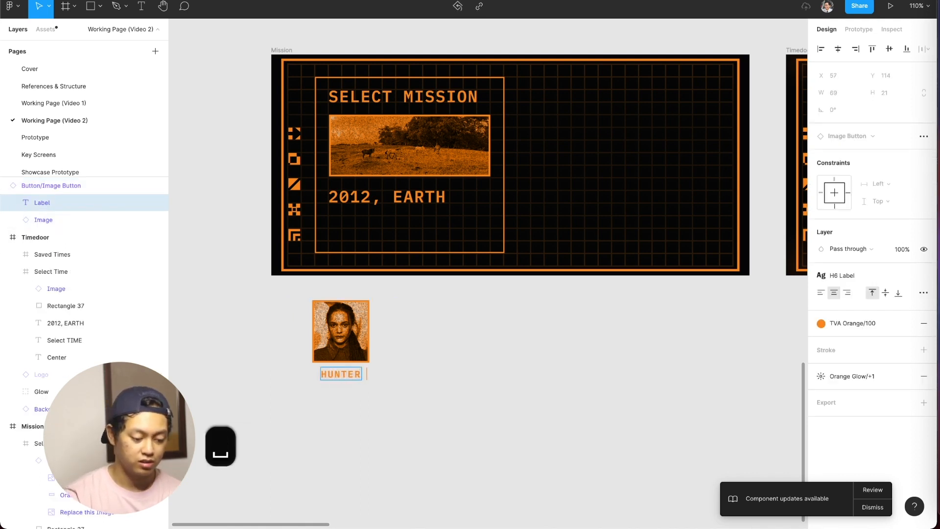
type("0")
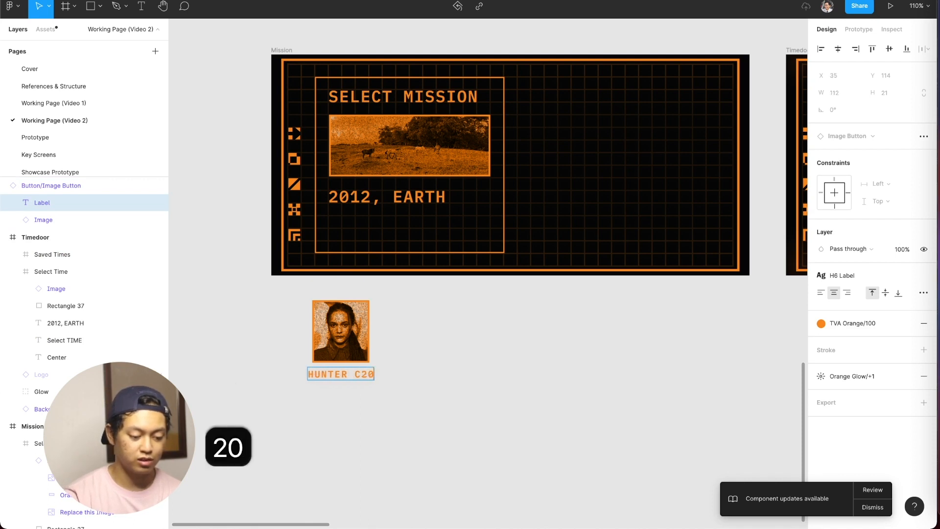
left_click(430, 377)
Move the image button into the Mission frame, below the 2012, EARTH text, at about X 79, Y 270 with a width of 111.
left_click_drag(360, 349, 383, 251)
key("super+z")
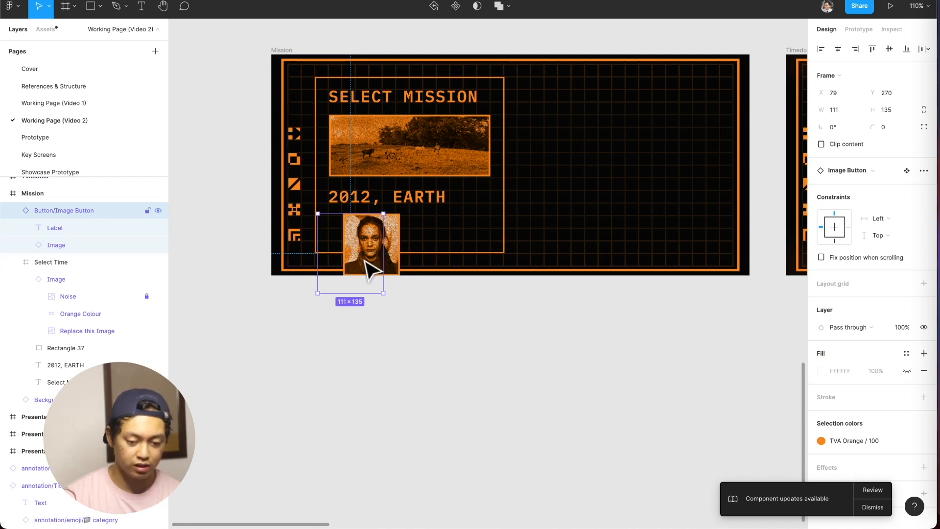
left_click(403, 310)
In the main Button/Image Button component, set the Label and Image horizontal constraint to Center, and return to the instance.
left_click(362, 260)
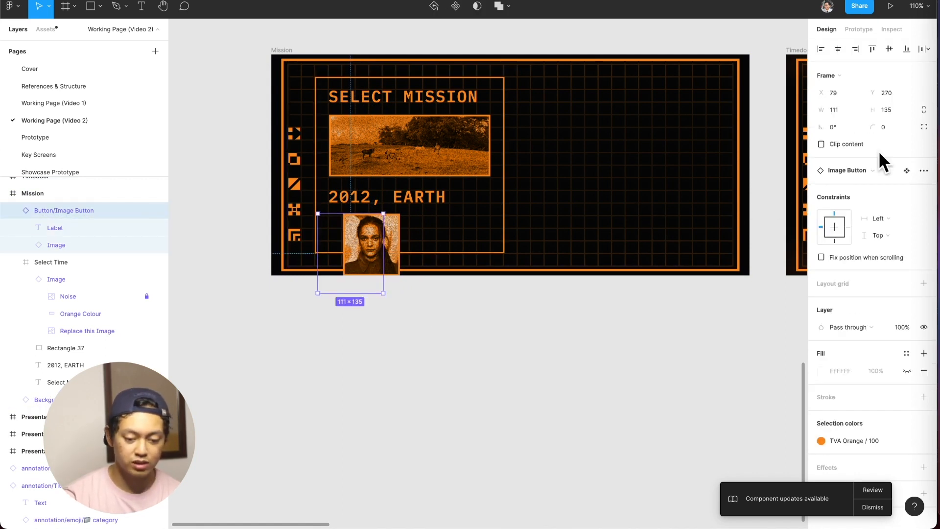
left_click(908, 166)
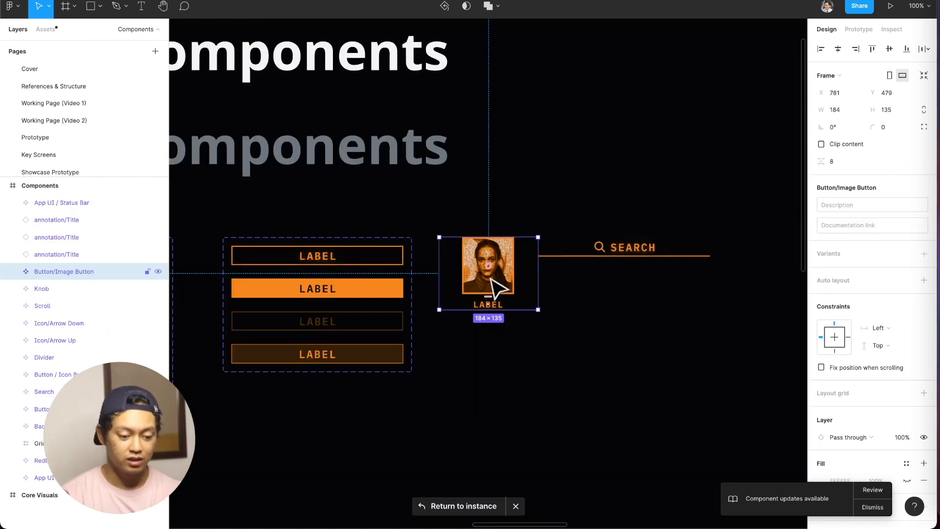
left_click(541, 339)
left_click(514, 284)
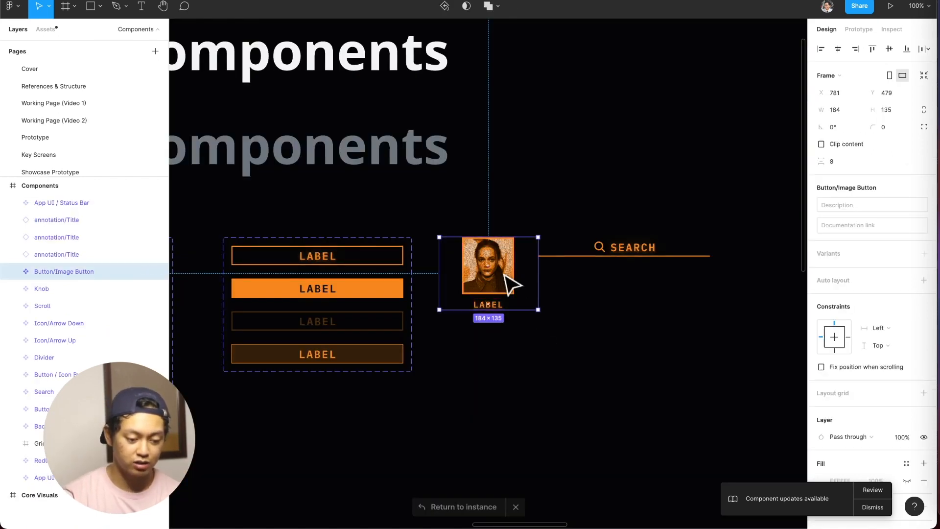
key("Return")
left_click(838, 227)
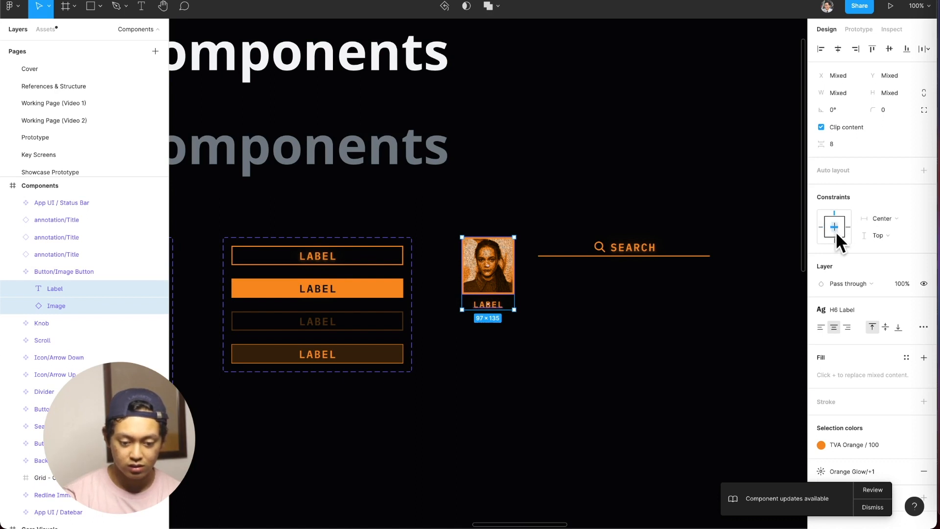
left_click(618, 435)
left_click(509, 267)
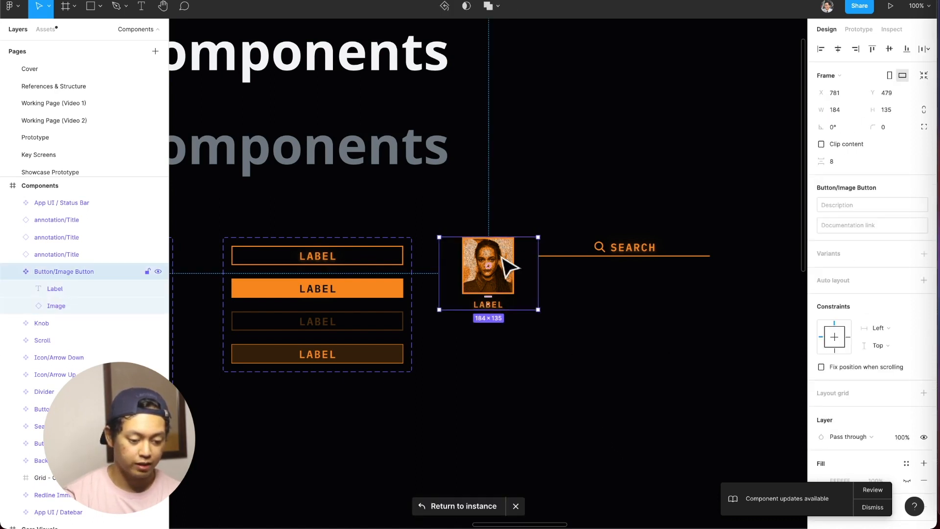
left_click(463, 507)
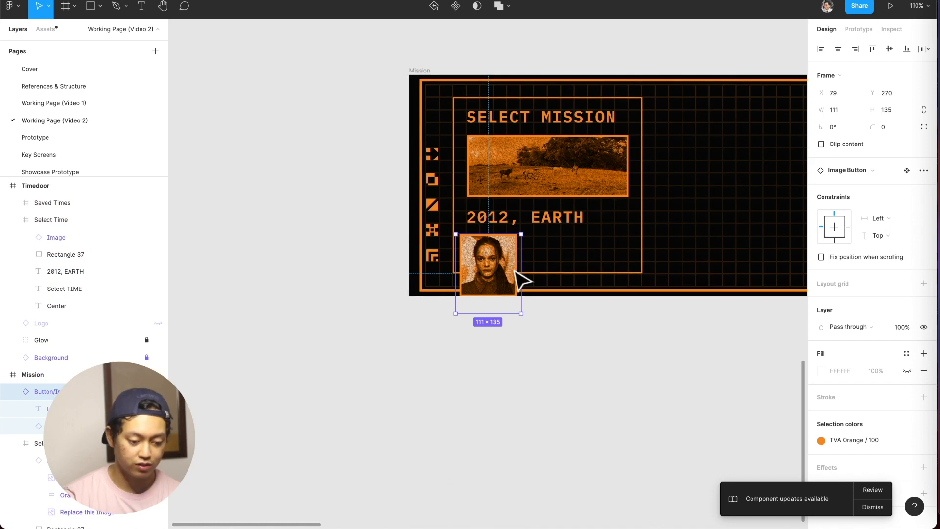
Reposition the image button within the Mission frame to X 85, Y 279.
left_click_drag(505, 271, 509, 267)
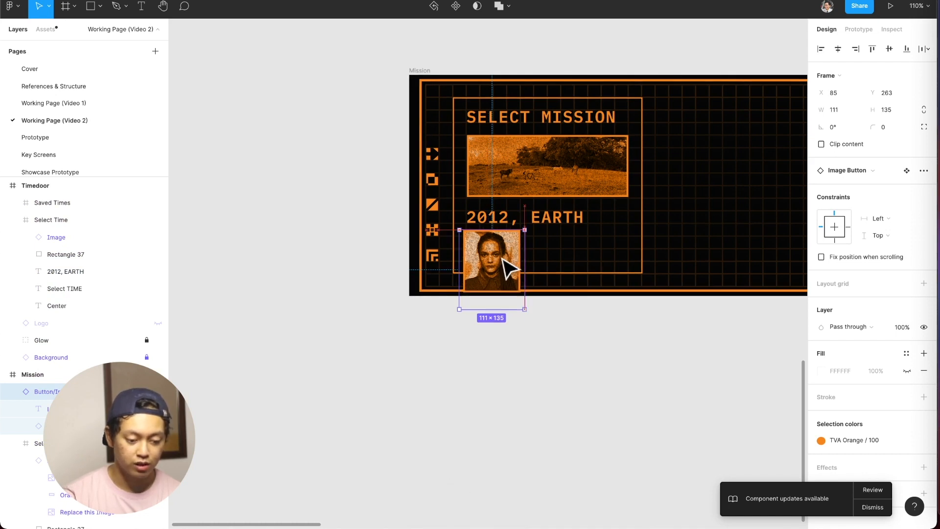
left_click(546, 273)
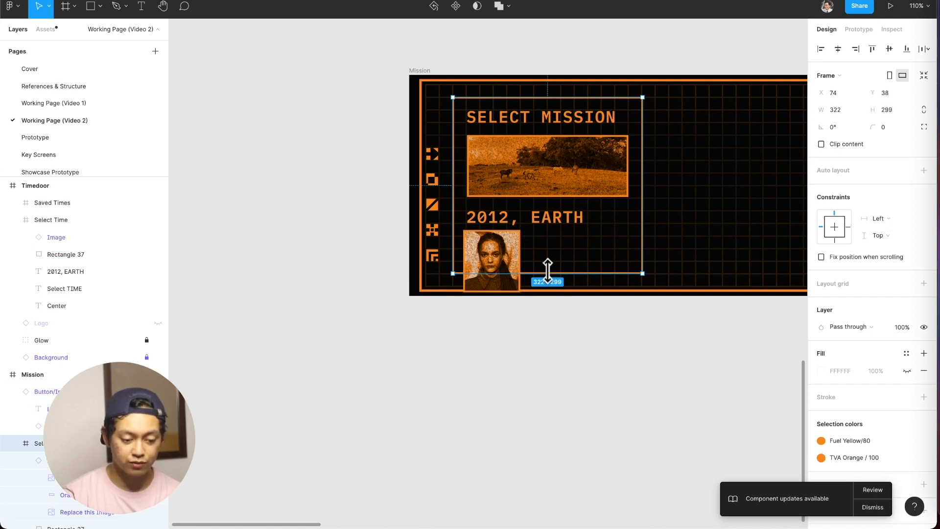
left_click(517, 260)
key("shift+Down")
key("shift+Down")
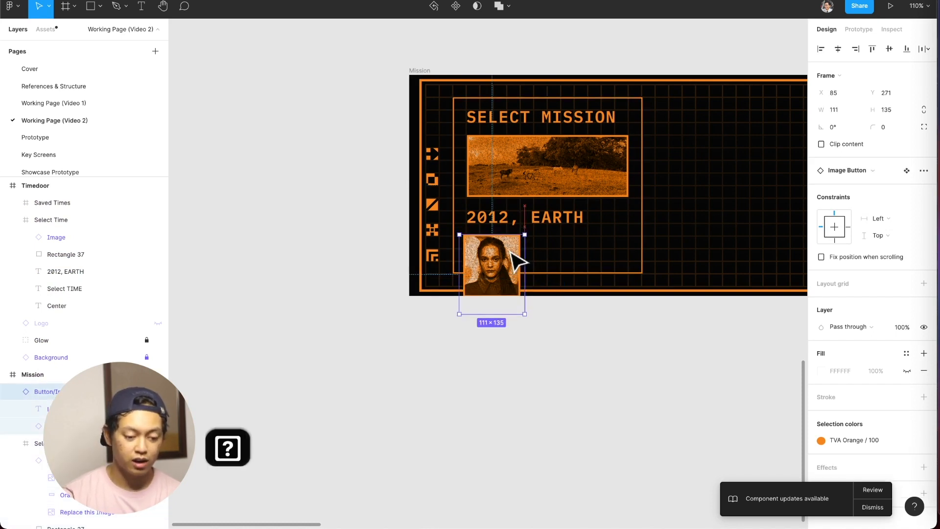
Cut the image button, paste it inside the Mission screen's Select Time frame, and position it at X 23, Y 243.
key("super+x")
left_click(547, 256)
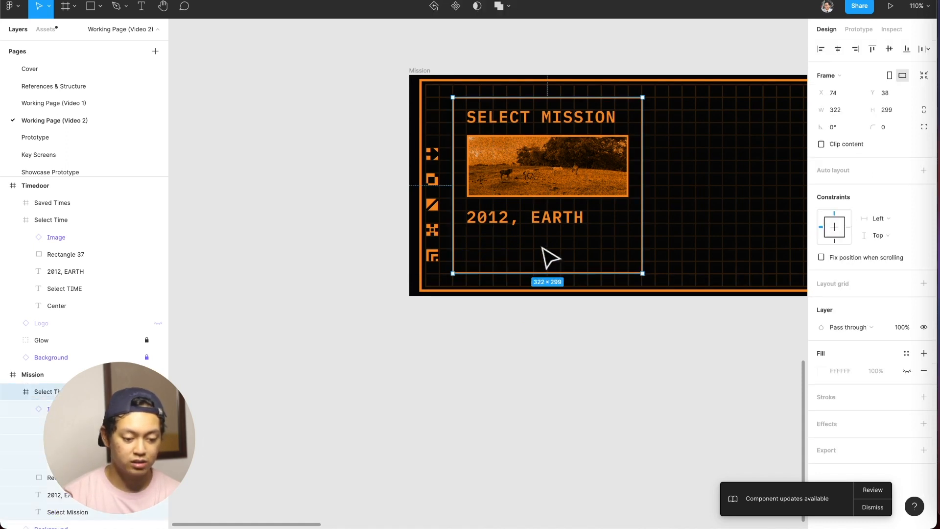
key("super+v")
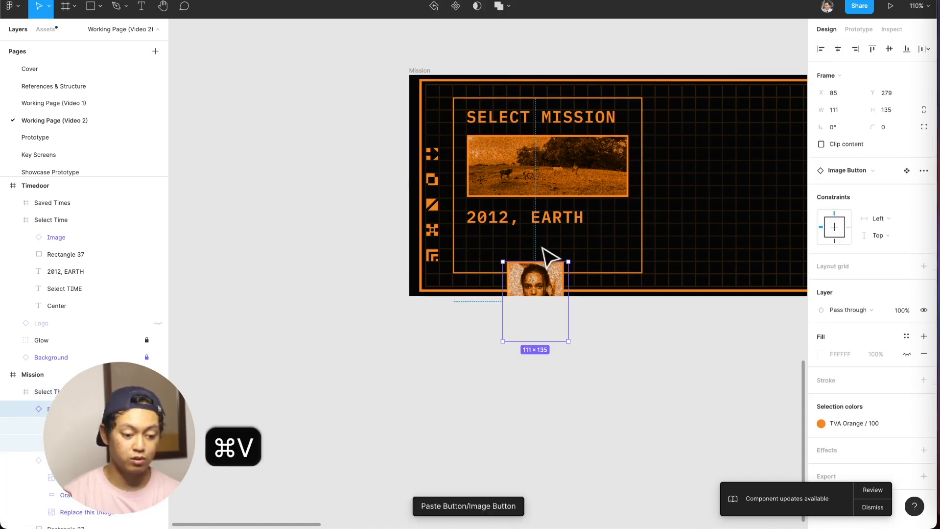
left_click_drag(532, 272, 496, 251)
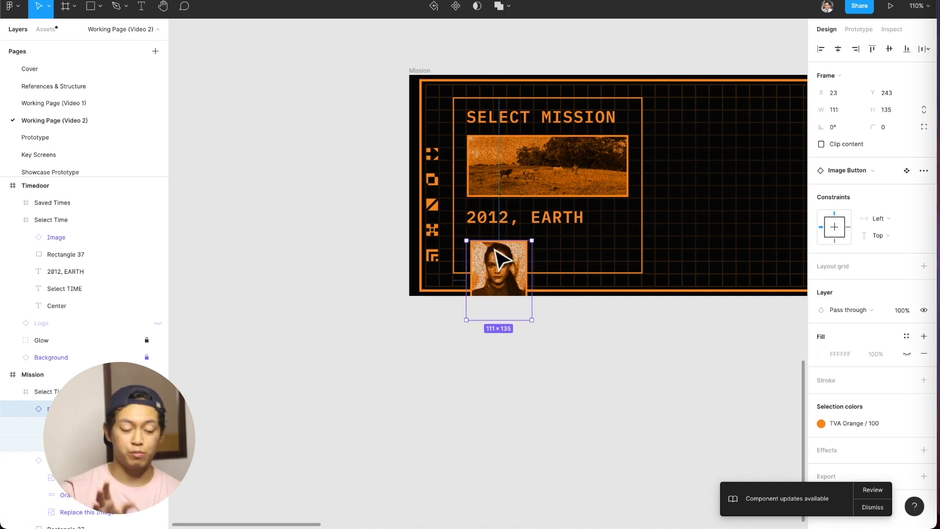
Cut the image button, paste it back into the Mission screen's Select Time frame, and move it up to X 23, Y 235.
key("super+x")
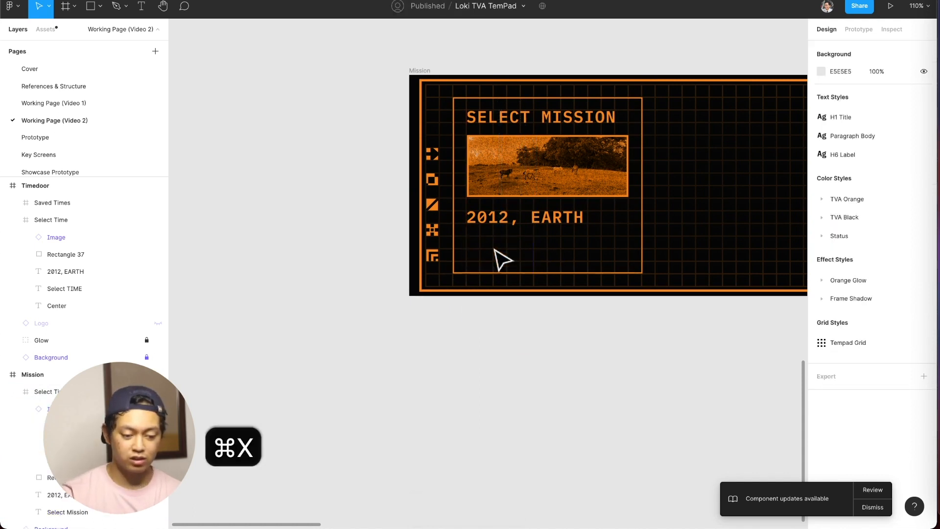
left_click(559, 256)
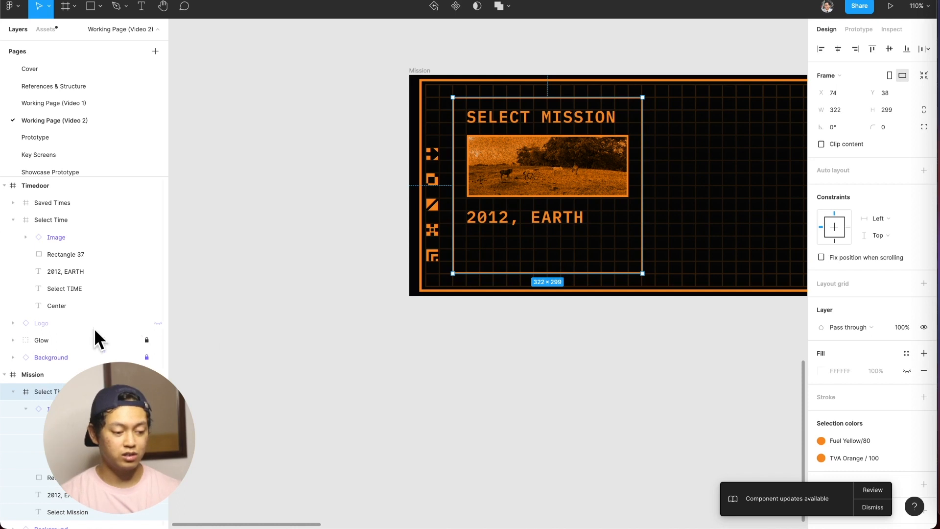
scroll(76, 283, "down", 5)
scroll(76, 281, "down", 1)
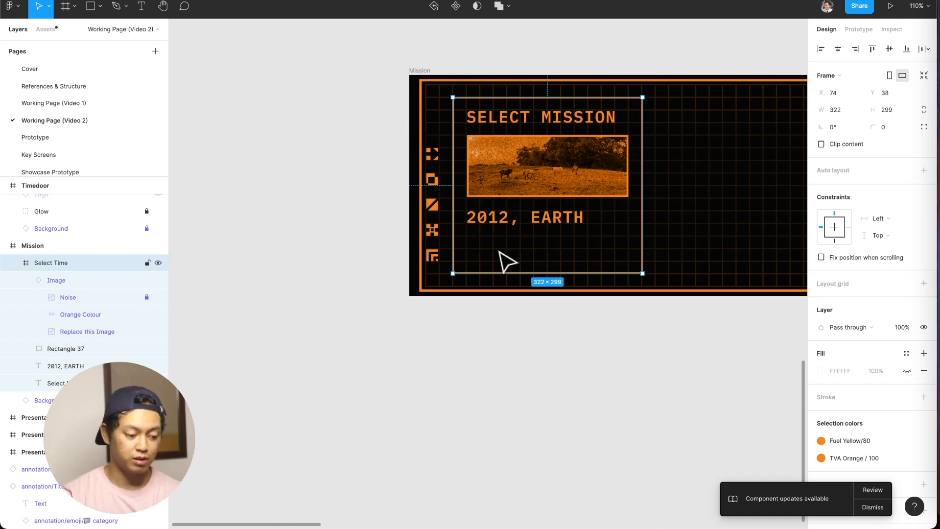
key("super+v")
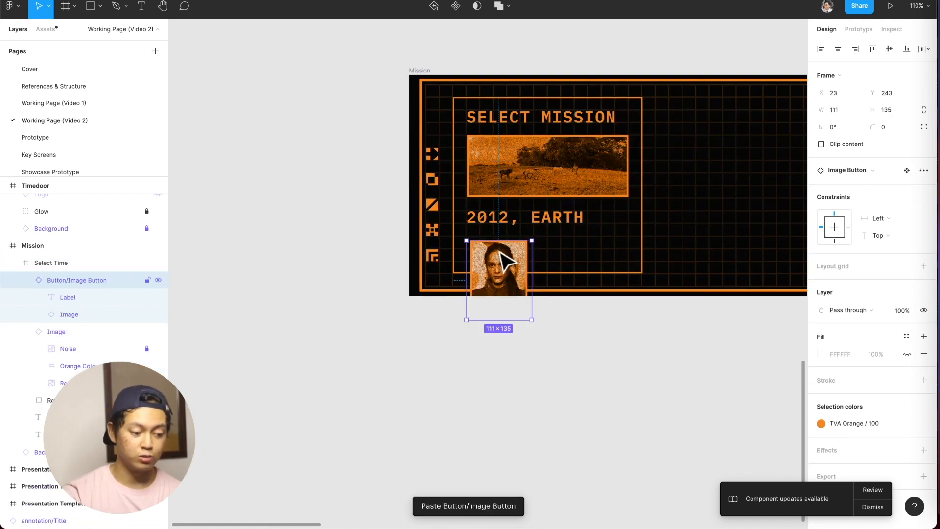
left_click(40, 264)
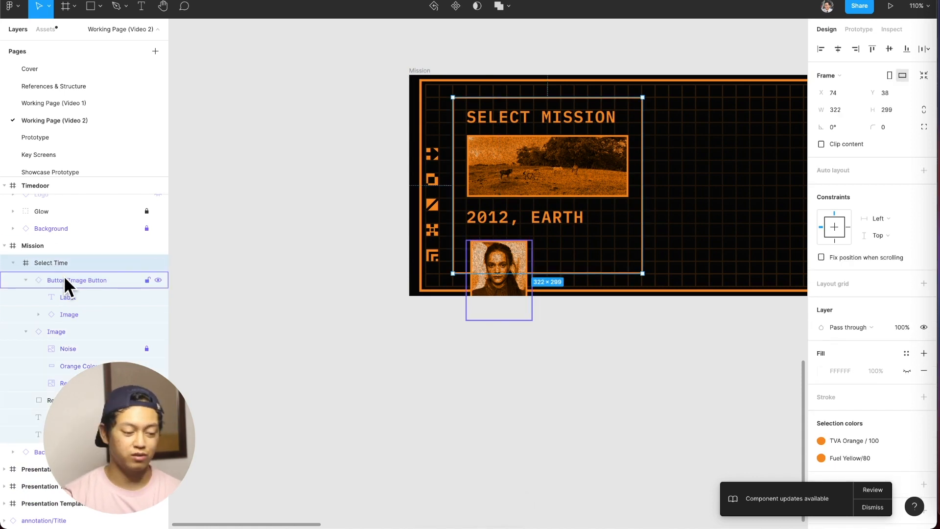
left_click(65, 279)
left_click_drag(503, 251, 503, 246)
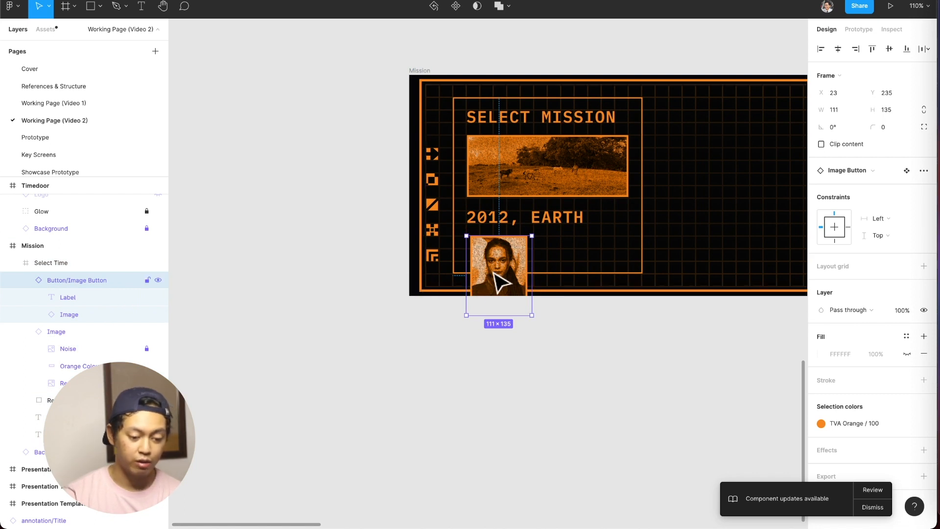
Duplicate the image button to X 150, Y 235 and select the copy's Replace this Image layer.
left_click_drag(509, 259, 575, 255)
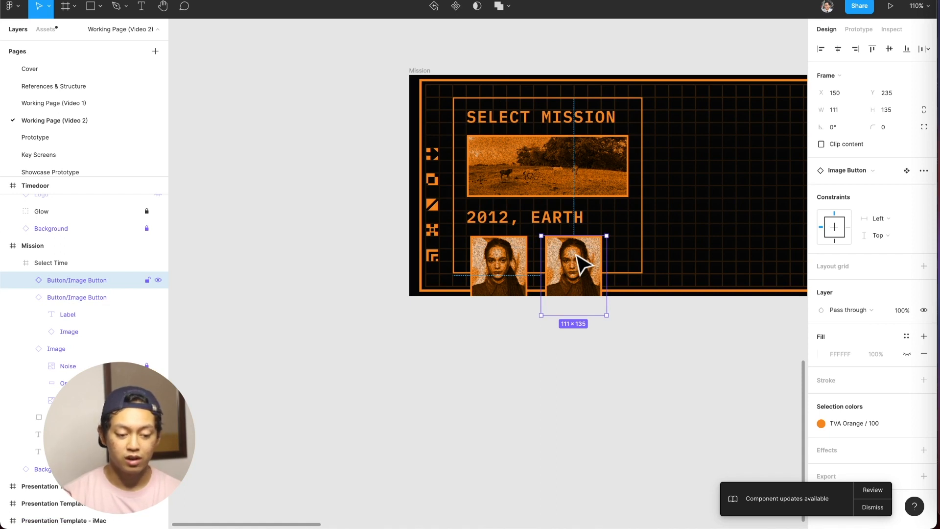
double_click(586, 265)
double_click(595, 260)
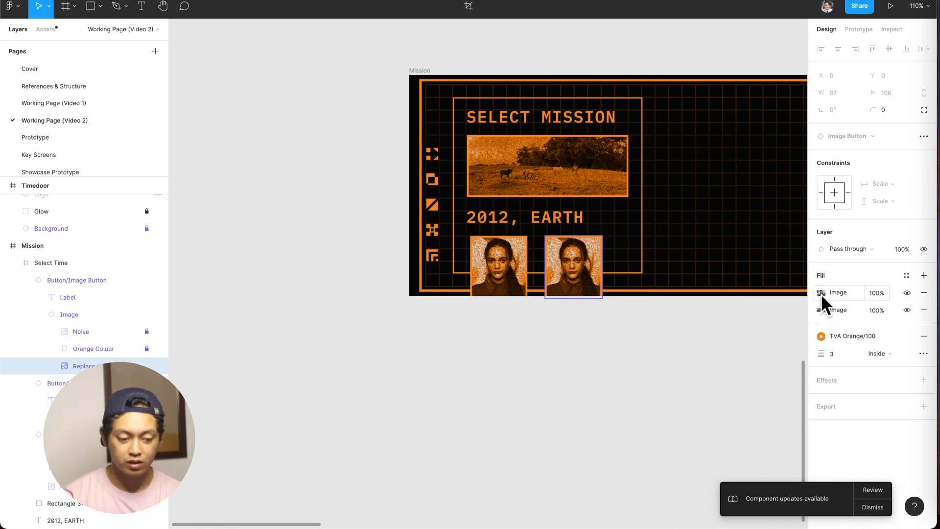
Copy the MOBIUS, CASEY and HUNTER B15 image buttons from the Personnel screen on the Prototype page.
left_click(73, 140)
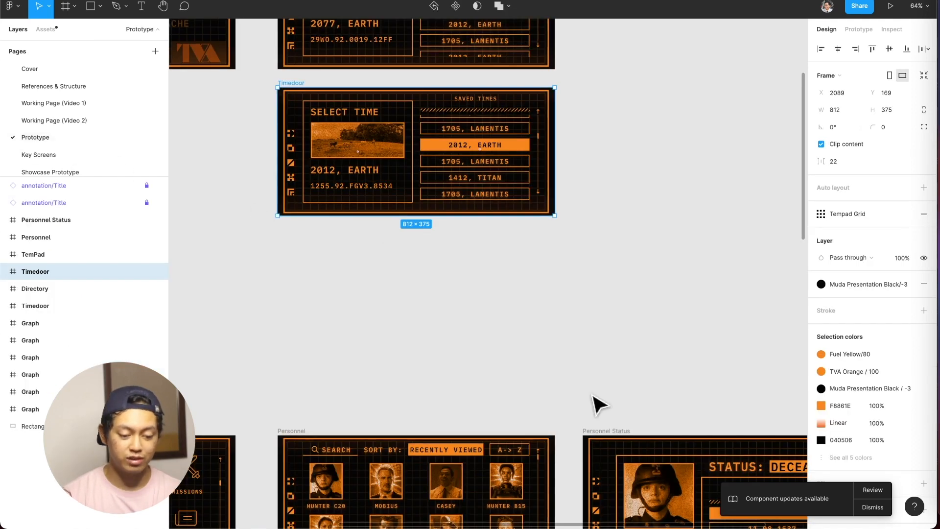
scroll(589, 395, "down", 3)
left_click(340, 313, "super")
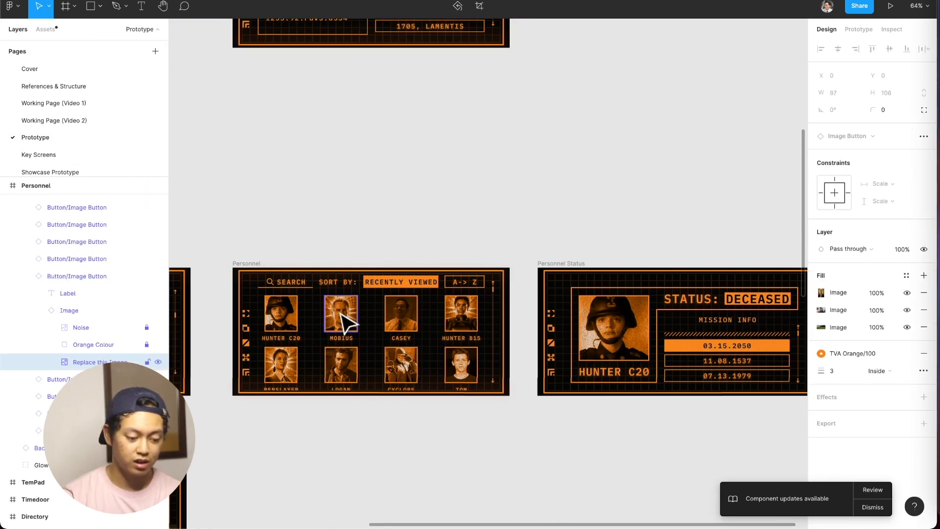
left_click(399, 316)
left_click(343, 321, "shift")
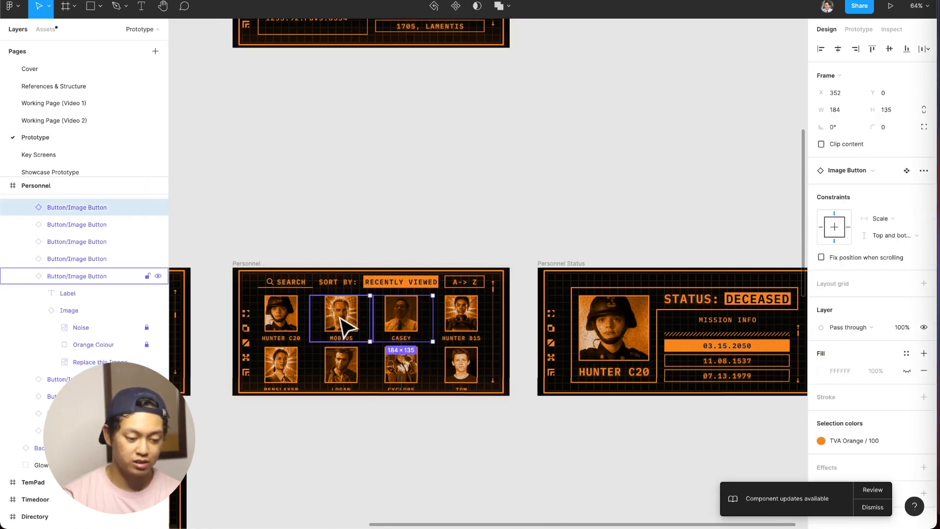
left_click(461, 326, "shift")
key("super+c")
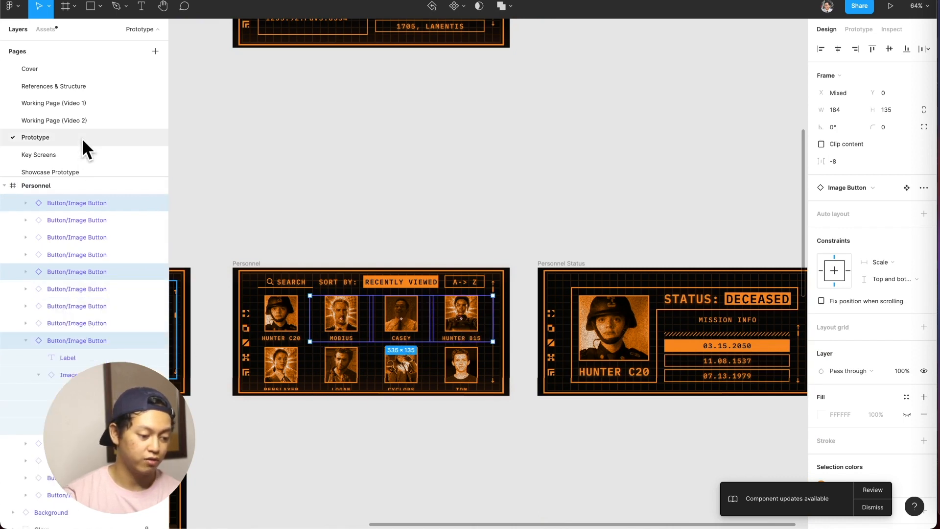
Paste the copied image buttons on the Working Page (Video 2) canvas, placing them just below the Mission frame.
left_click(83, 122)
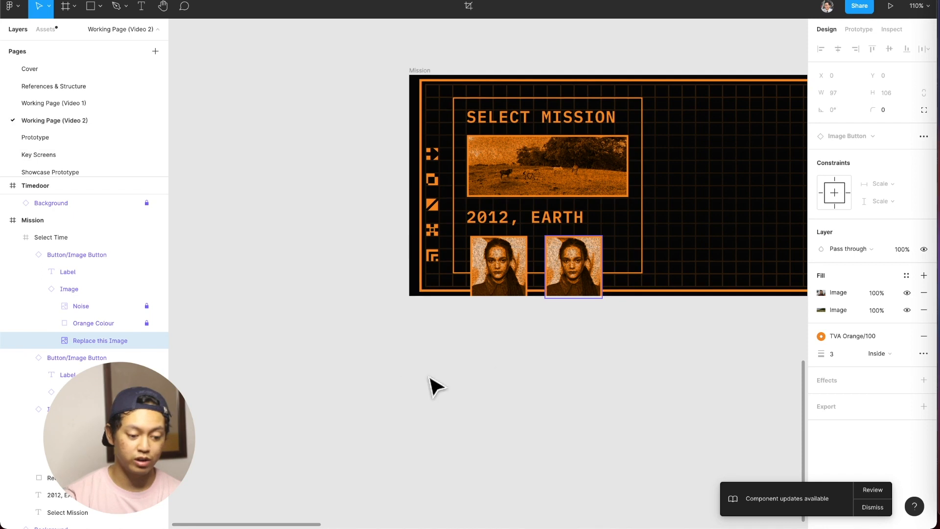
left_click(498, 379)
key("super+v")
left_click_drag(403, 276, 525, 376)
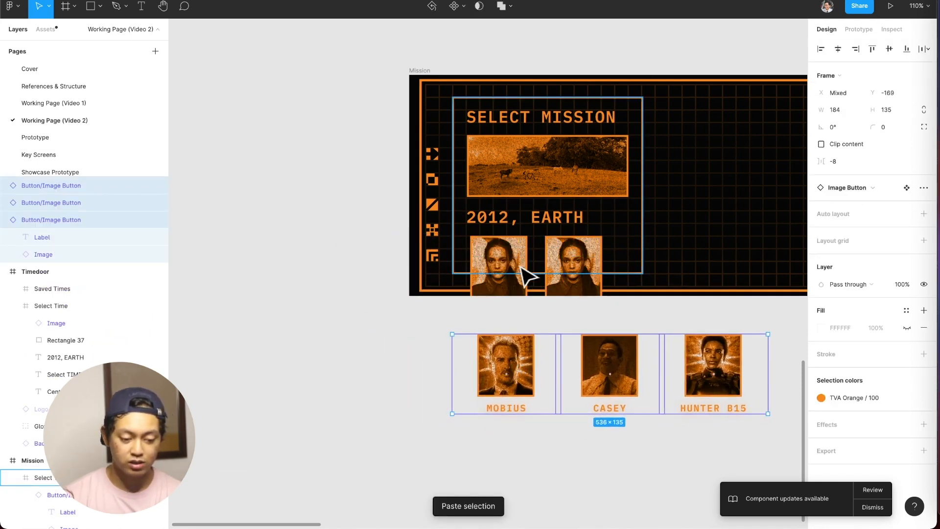
Delete the duplicated image button from the Mission screen, keeping the original one under 2012, EARTH.
left_click(522, 301)
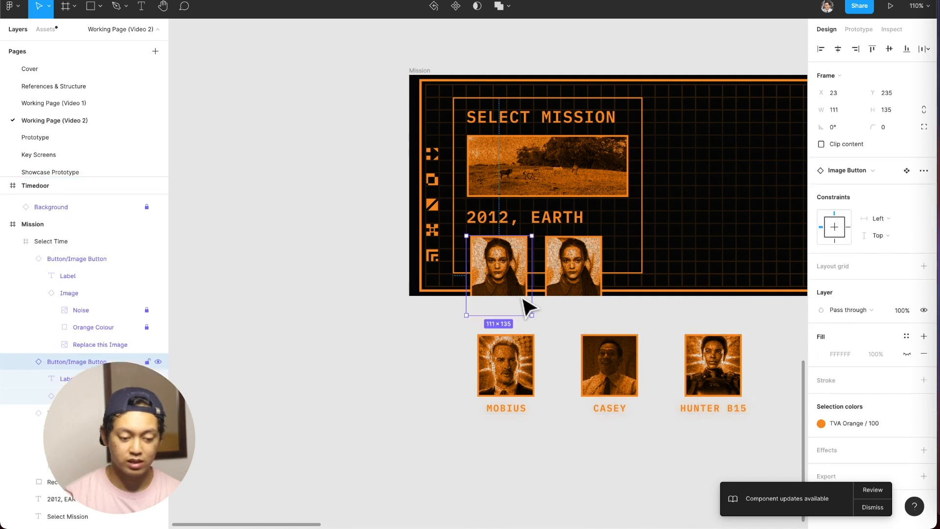
left_click(590, 285)
key("BackSpace")
Set the width of the MOBIUS, CASEY and HUNTER B15 buttons to 111, and move MOBIUS into the Mission panel beside the existing image button.
left_click(529, 361)
left_click(621, 363, "shift")
left_click(707, 372, "shift")
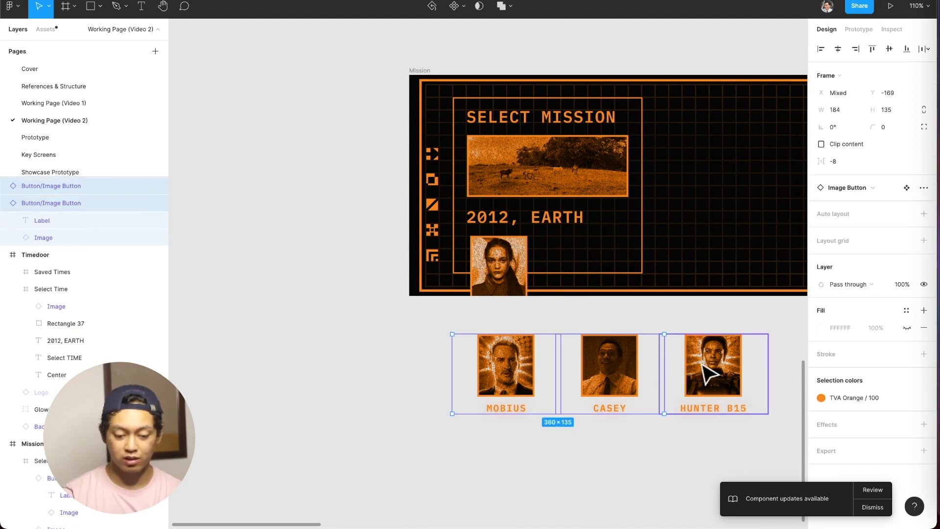
left_click(847, 110)
type("111")
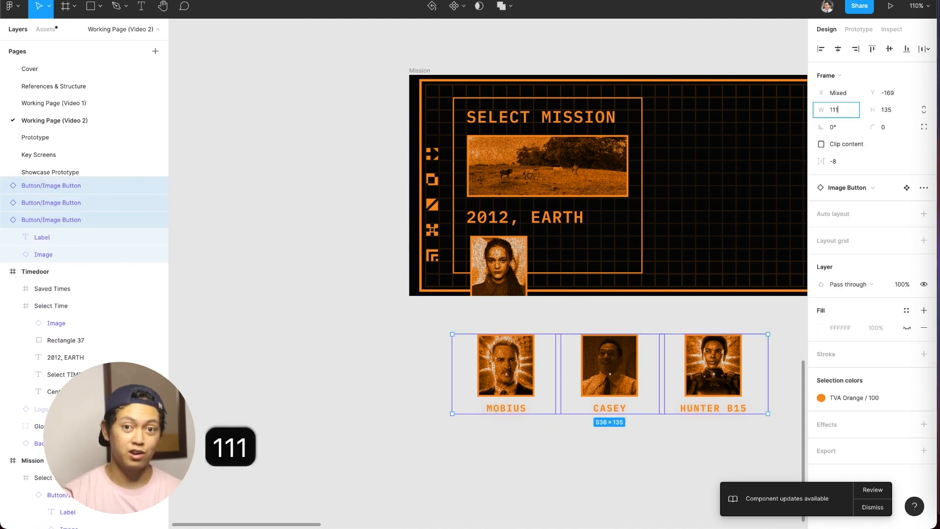
key("Return")
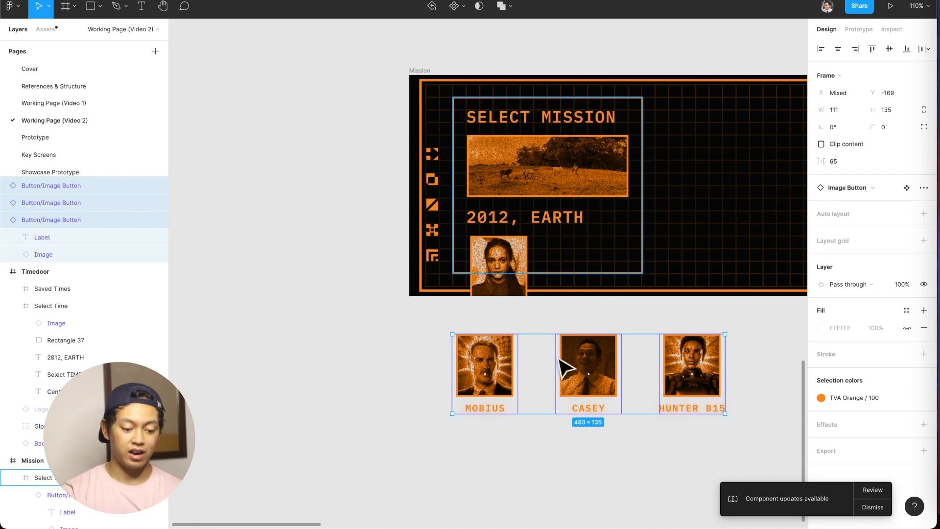
left_click(524, 490)
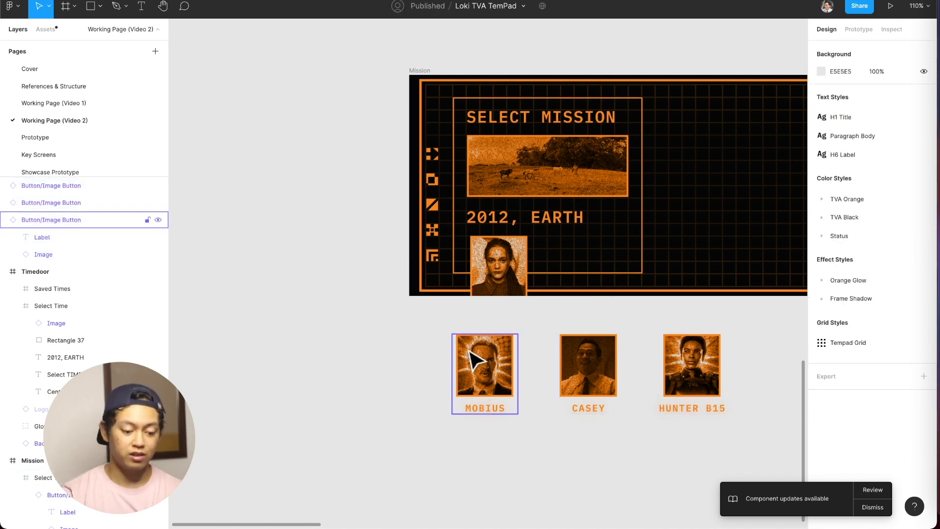
left_click_drag(479, 361, 567, 251)
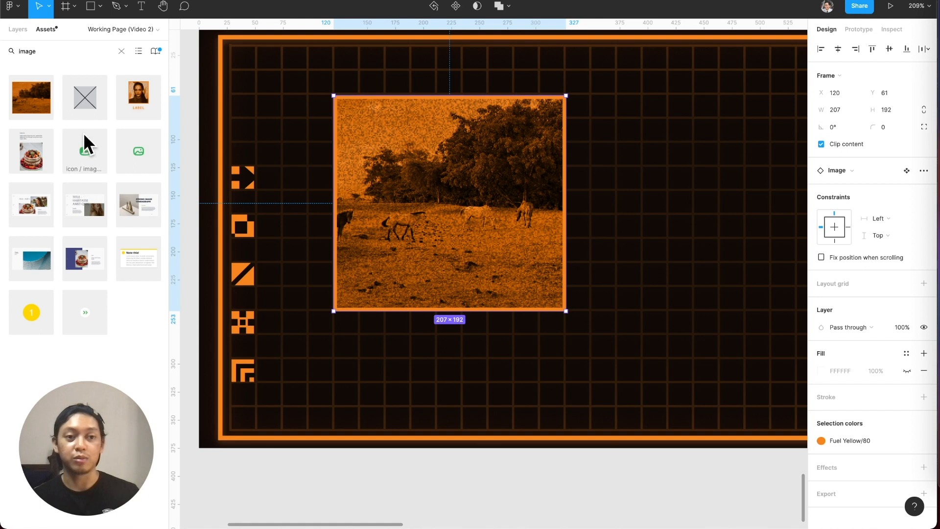
Expand the Personnel Status Image component and hide and reshow its Noise and Orange Colour layers to examine each one's effect.
left_click(20, 29)
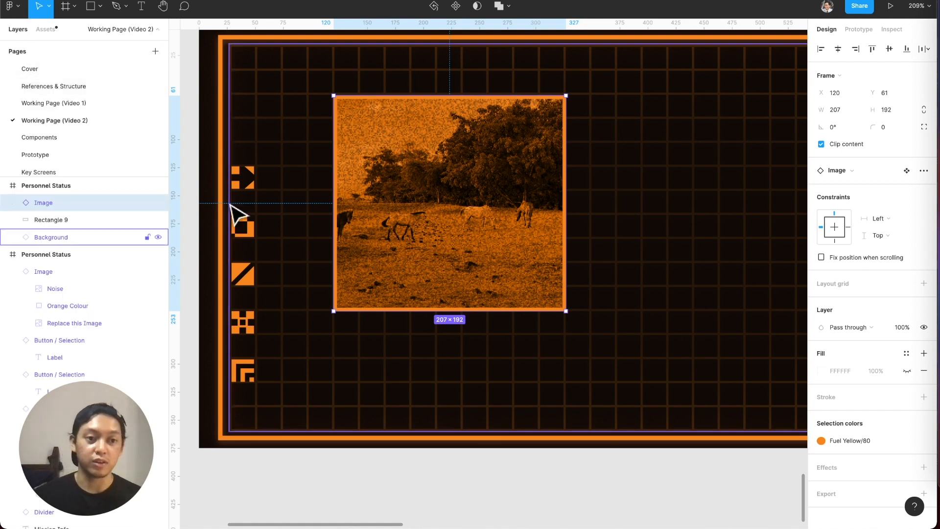
left_click(13, 202)
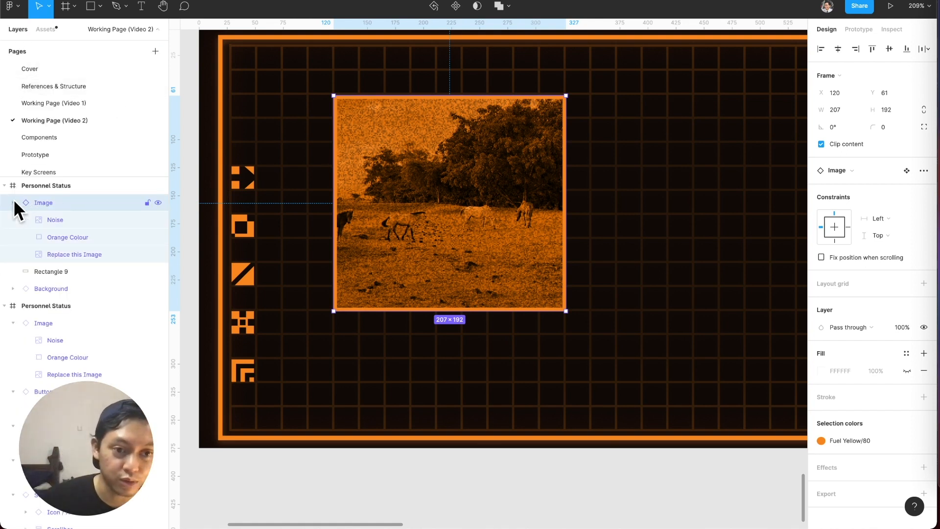
left_click(72, 214)
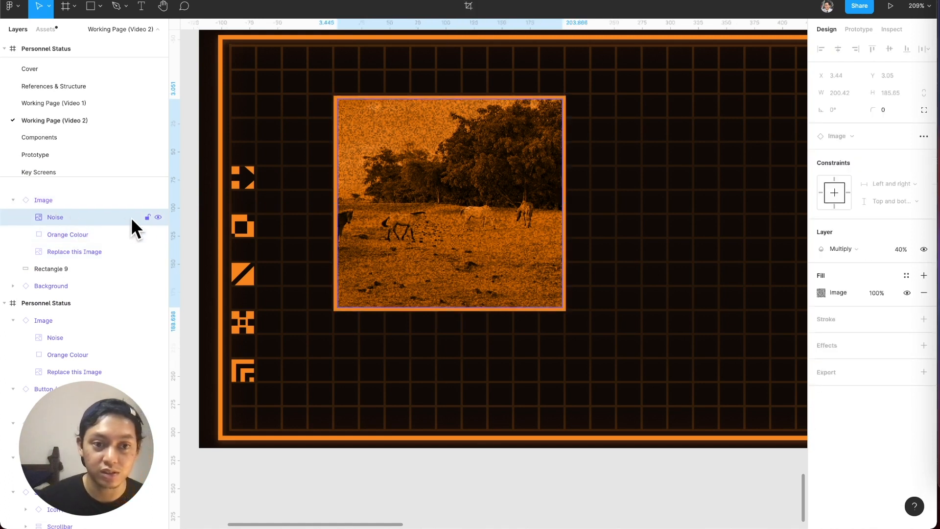
left_click(156, 217)
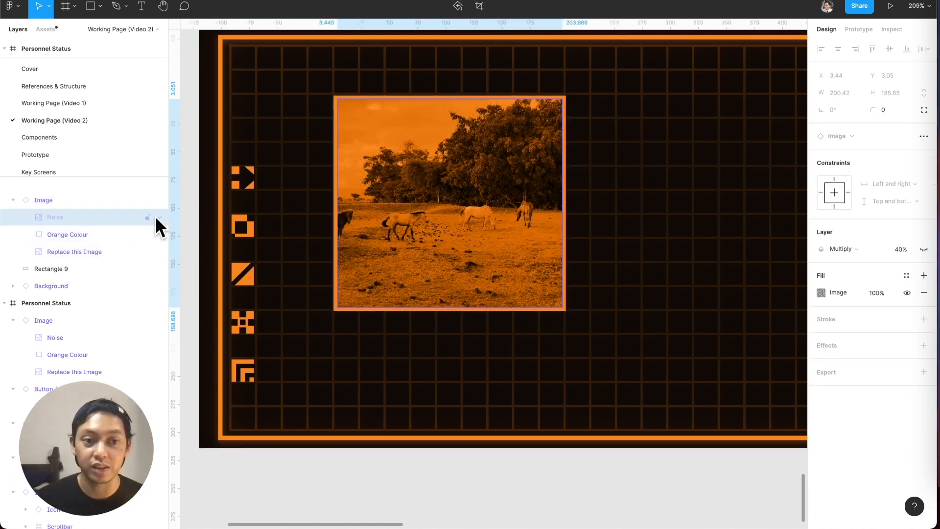
left_click(156, 217)
left_click(116, 234)
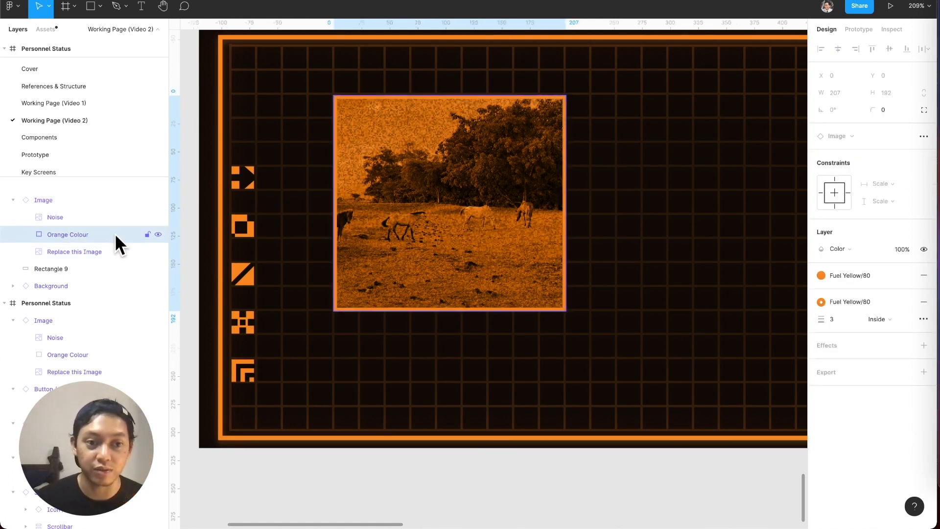
left_click(158, 234)
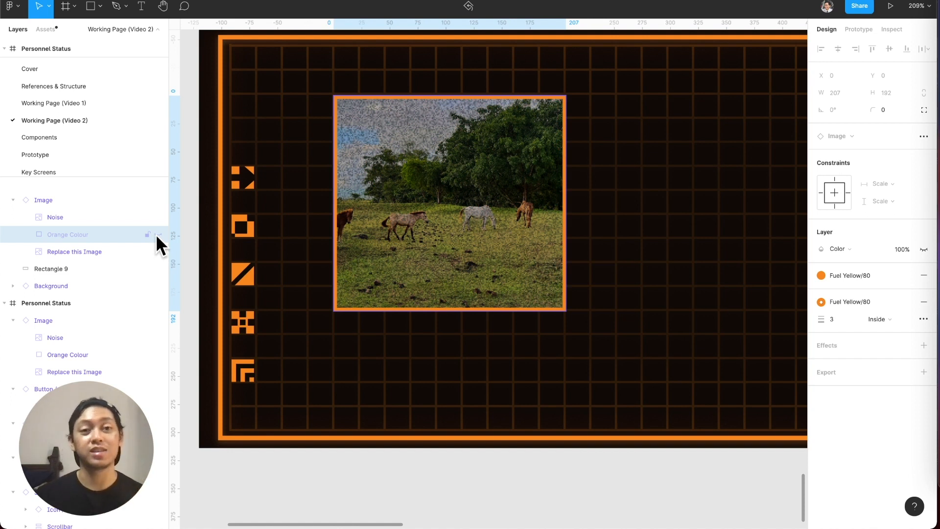
left_click(158, 234)
Select the Image component's Replace this Image layer, and switch to Opera GX to search Google for "sasha lane" in a new tab.
left_click(105, 251)
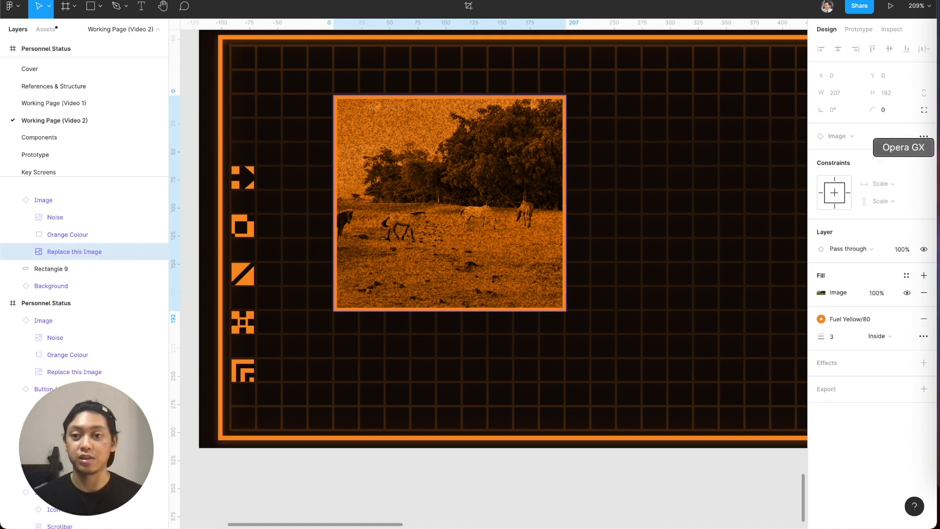
left_click(938, 147)
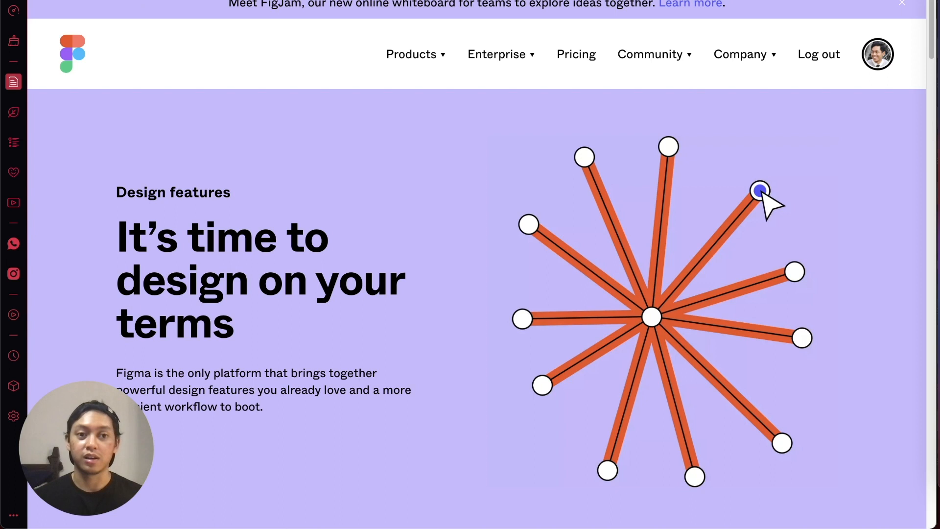
key("super+t")
type("sasha")
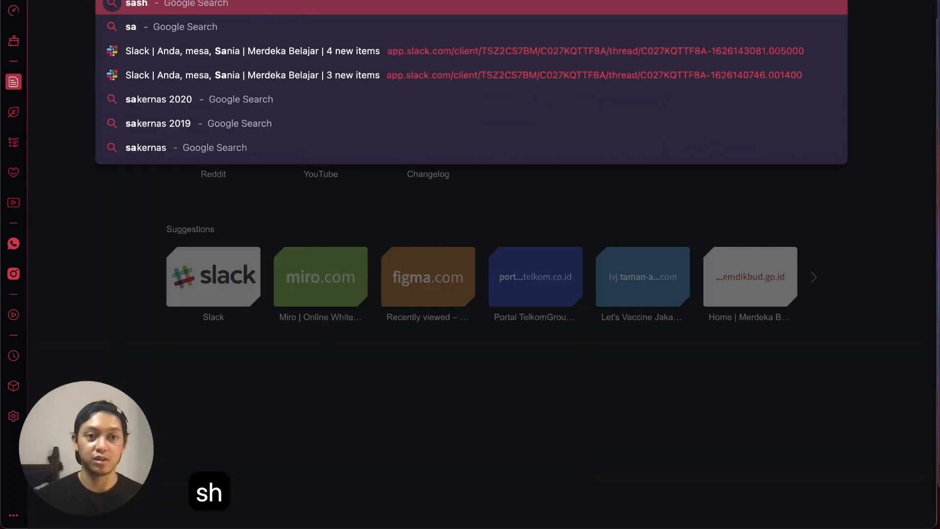
type(" Jane")
key("Return")
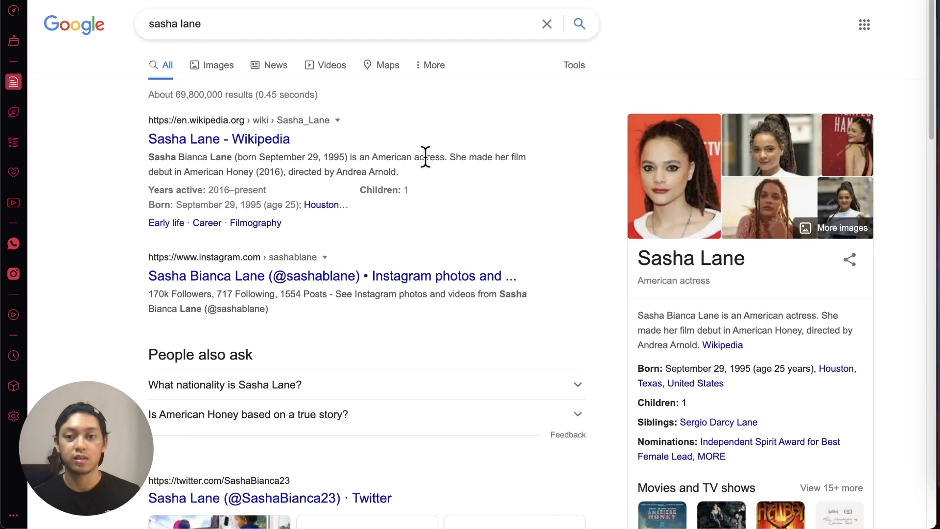
Copy the Wikipedia portrait from the search's image results and switch back to Figma.
left_click(210, 66)
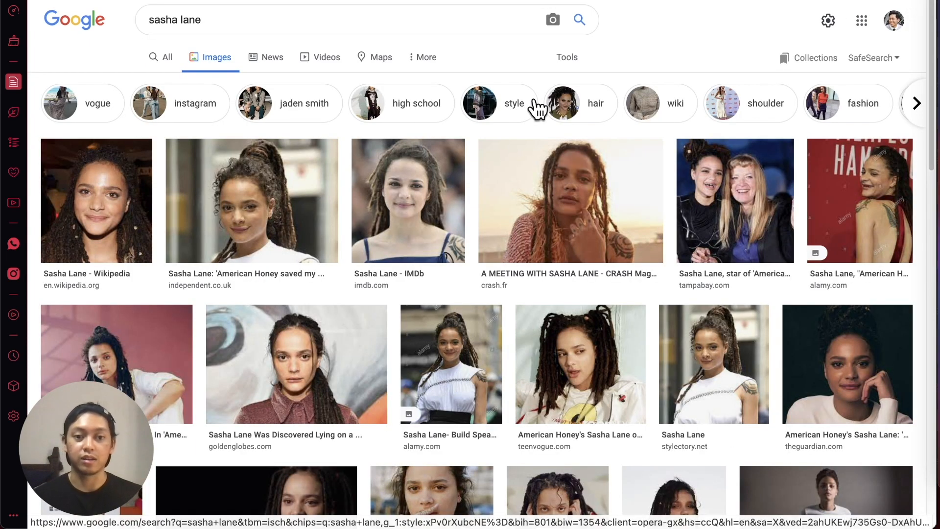
left_click(122, 216)
right_click(778, 211)
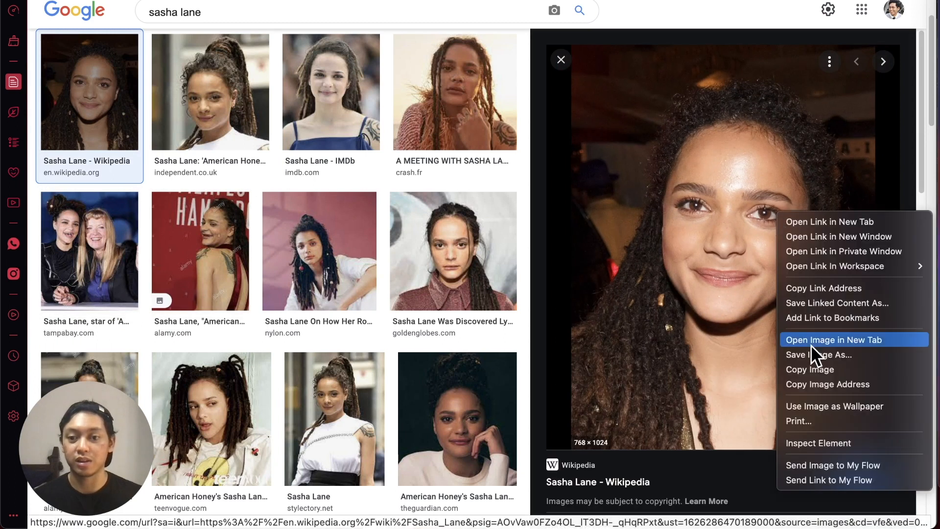
right_click(94, 89)
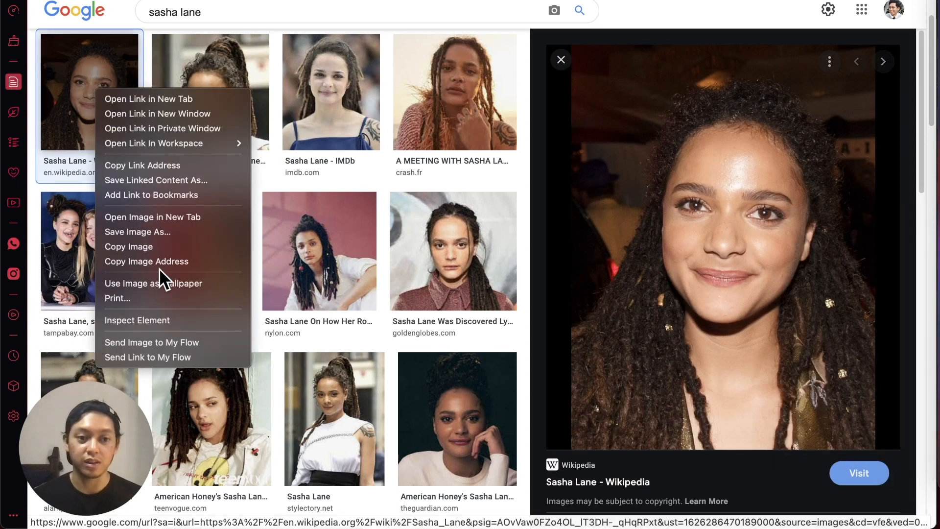
left_click(155, 248)
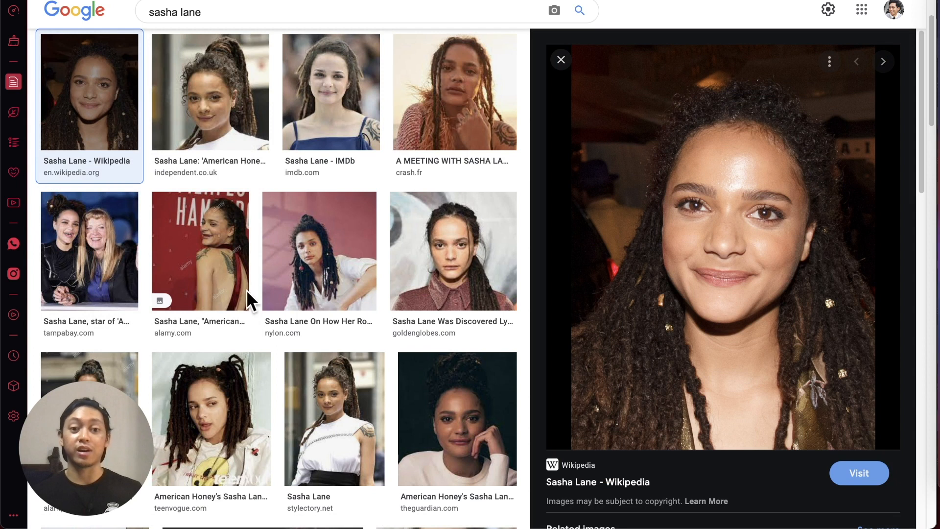
key("super+Tab")
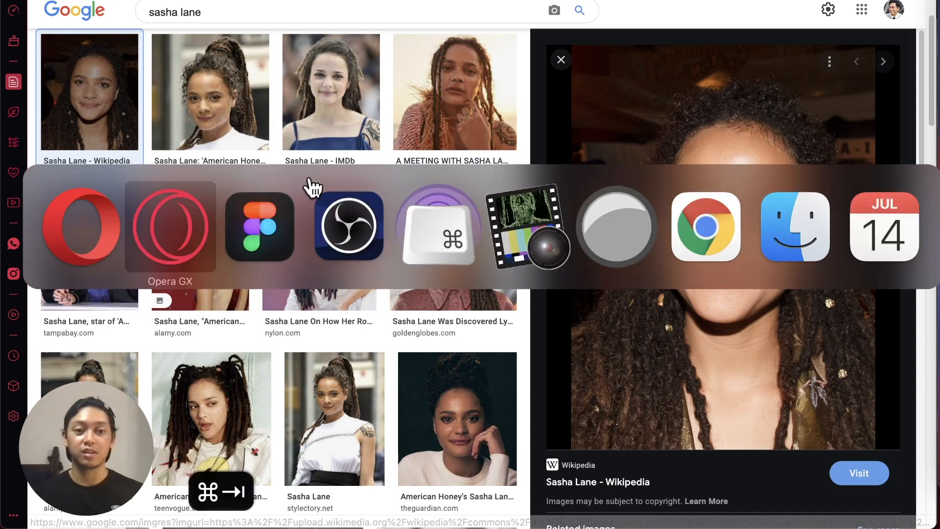
Switch to Figma, paste the copied portrait onto the canvas, and move it to the empty space beside the Personnel Status frame.
left_click(252, 241)
scroll(319, 264, "left", 10)
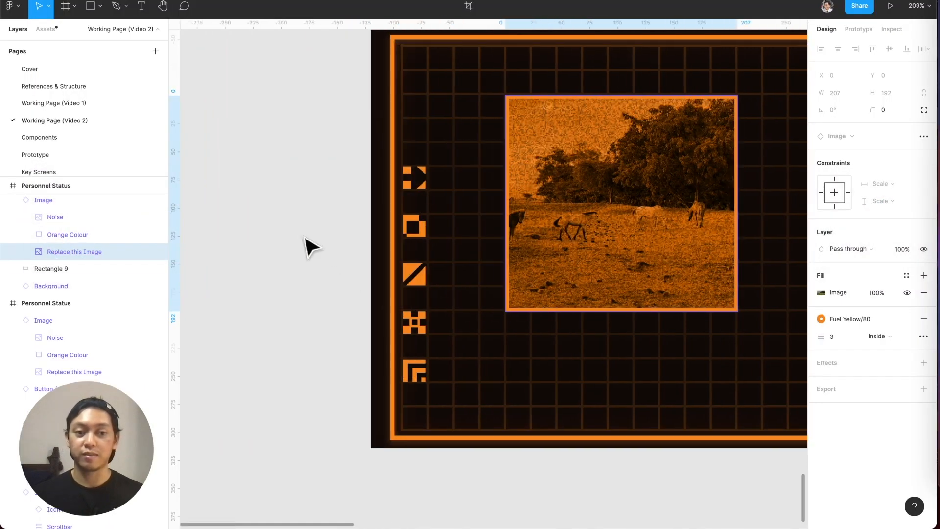
left_click(327, 217)
key("super+v")
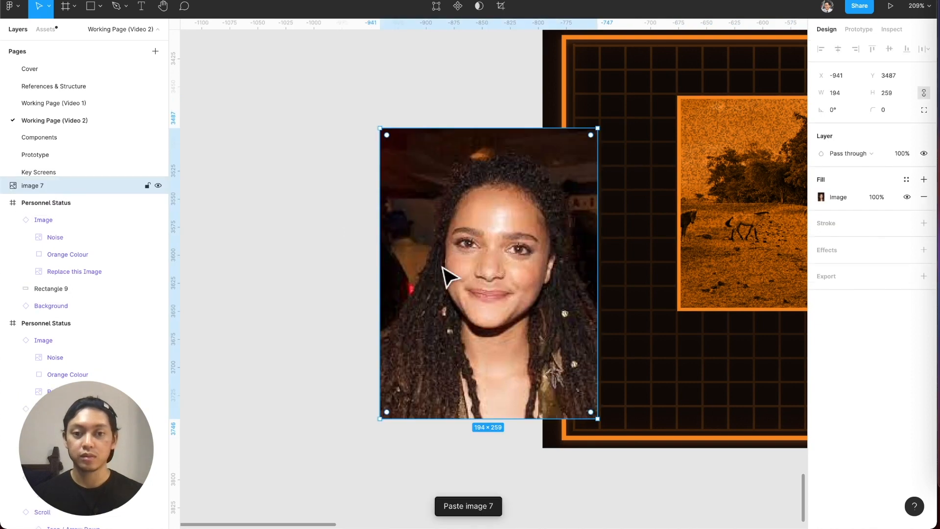
scroll(431, 272, "right", 5)
left_click_drag(345, 228, 279, 176)
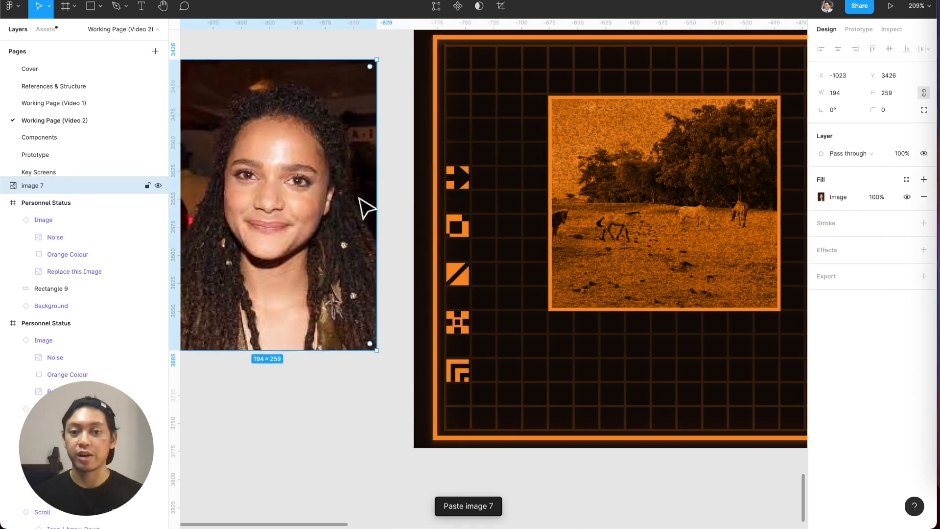
Lock the Noise and Orange Colour layers of the Personnel Status Image component.
left_click(651, 225, "super")
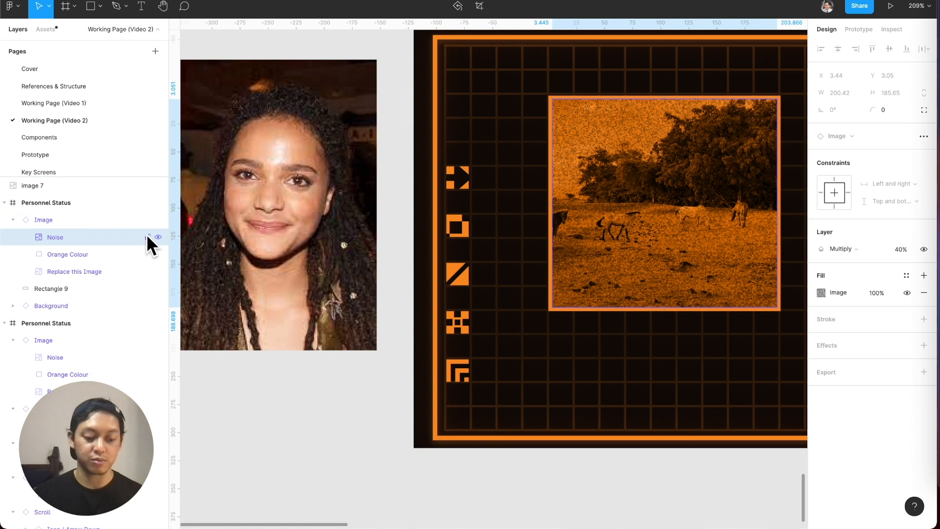
key("shift+super+l")
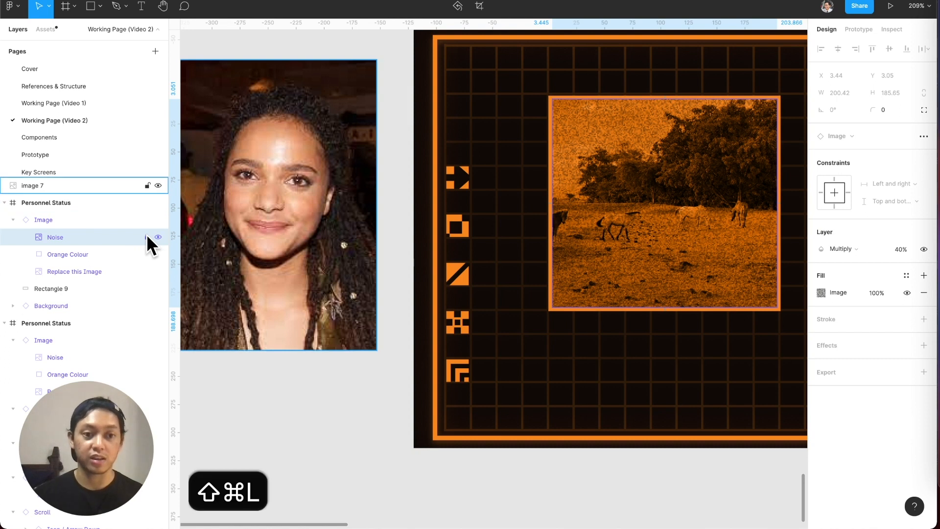
left_click(105, 256)
key("shift+super+l")
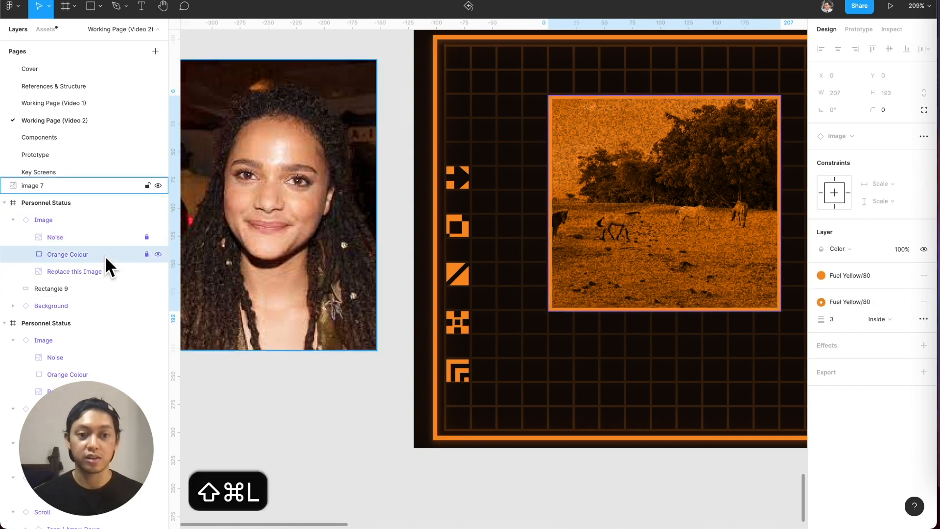
Copy the pasted portrait's image fill and add it to the Replace this Image layer in Personnel Status.
left_click(304, 238)
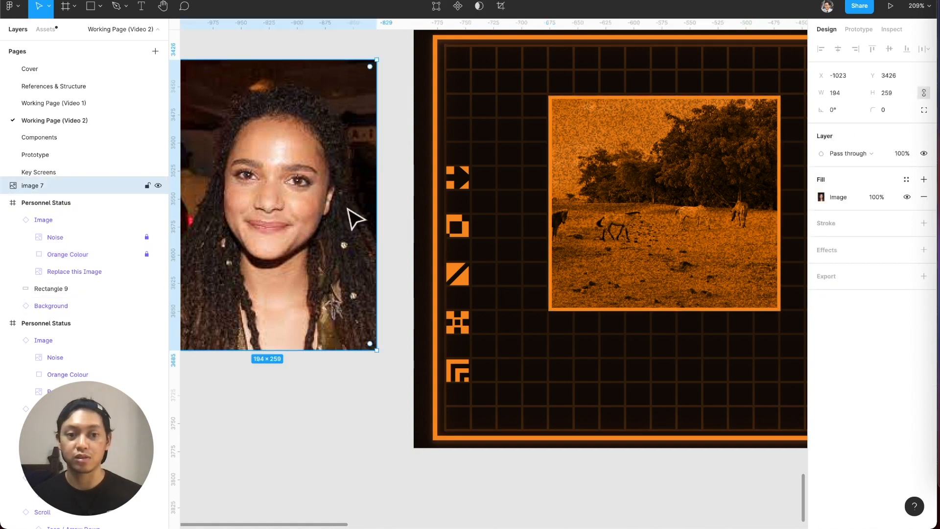
left_click(811, 196)
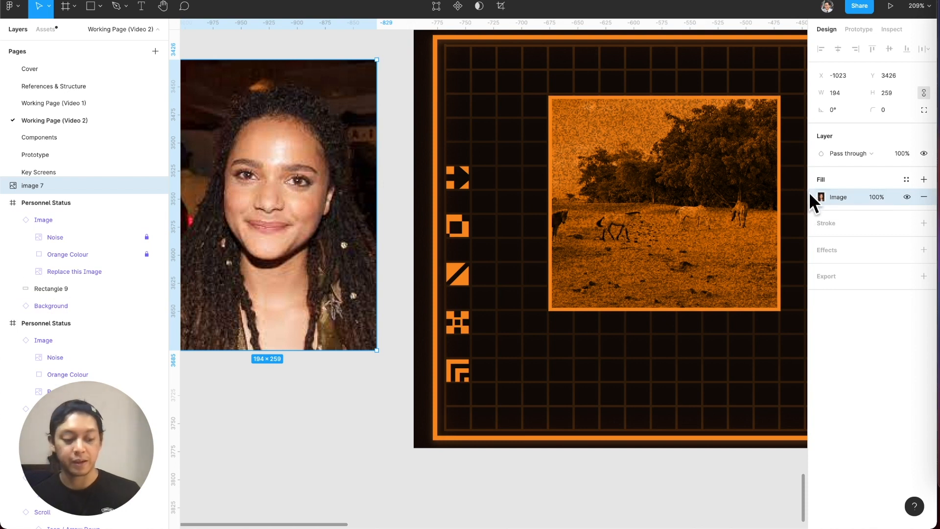
key("super+c")
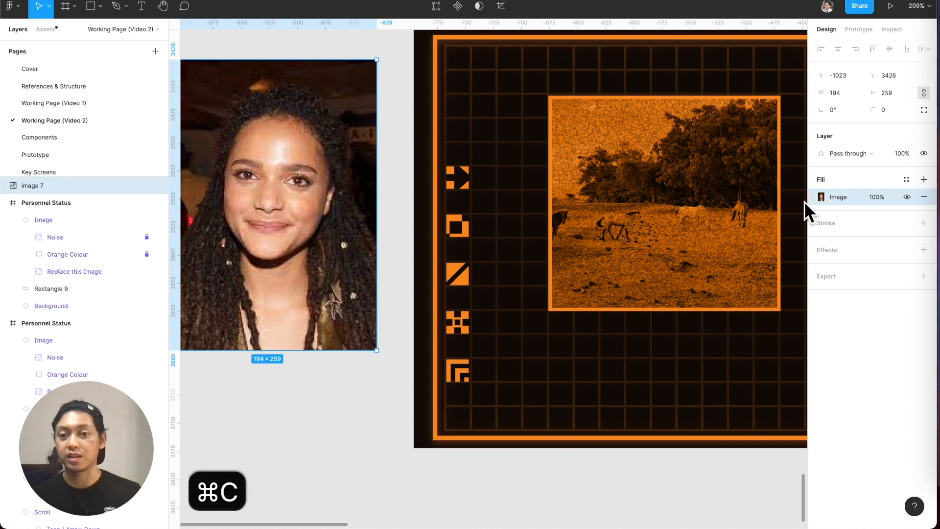
scroll(637, 237, "right", 2)
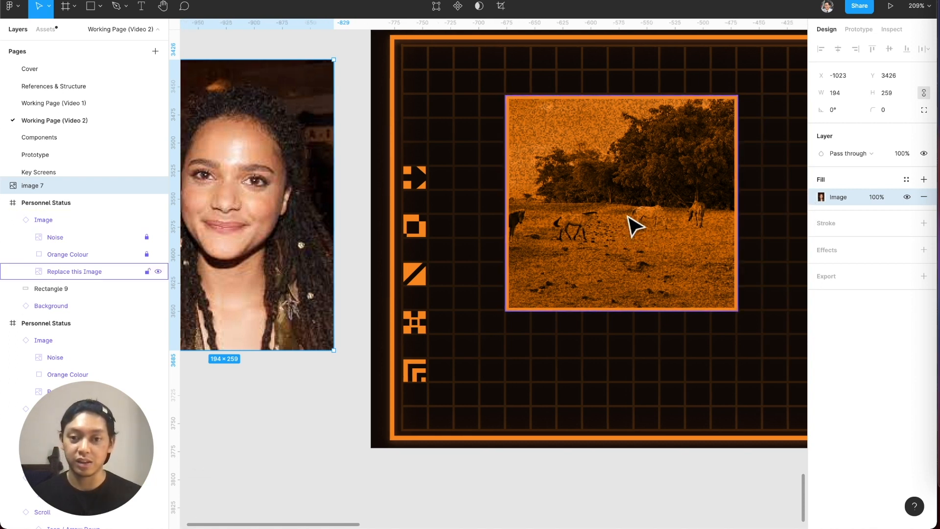
left_click(636, 227, "super")
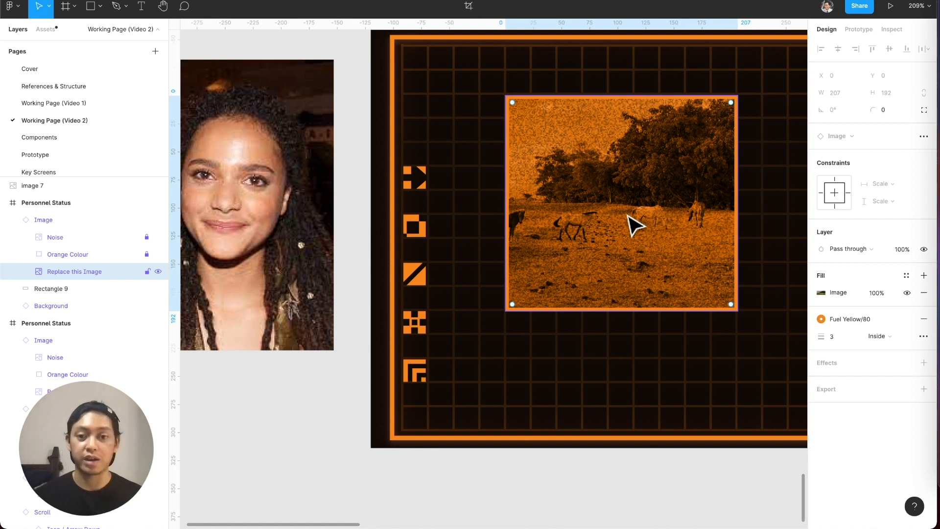
key("super+v")
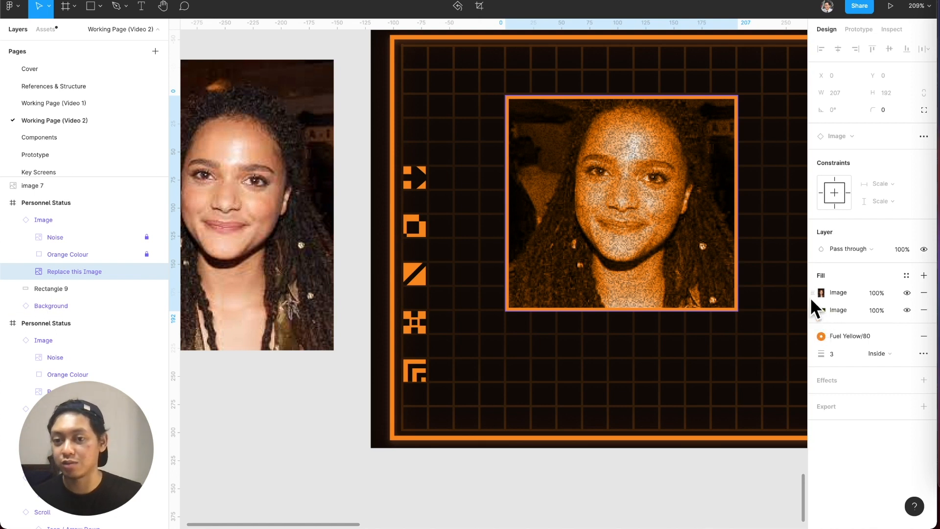
Hide and reshow the new portrait fill to compare it, and remove the old landscape fill from the layer.
left_click(907, 292)
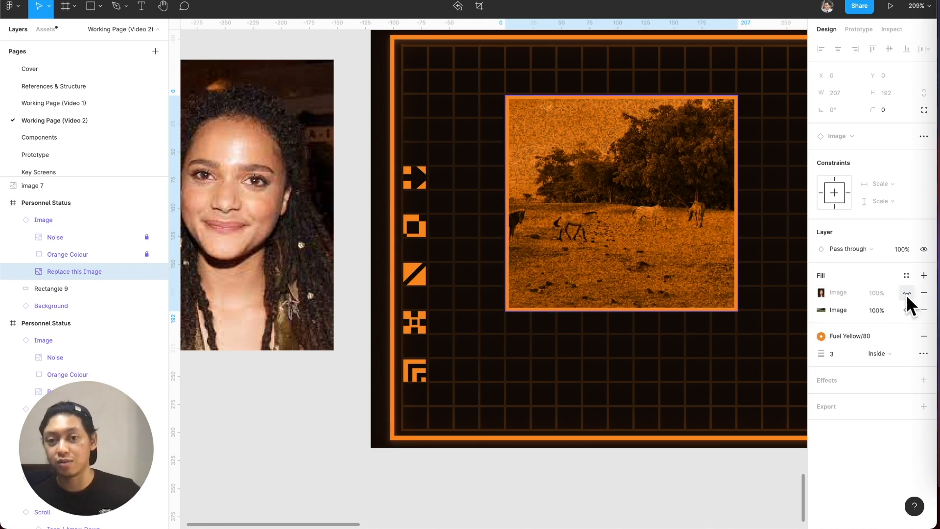
left_click(906, 294)
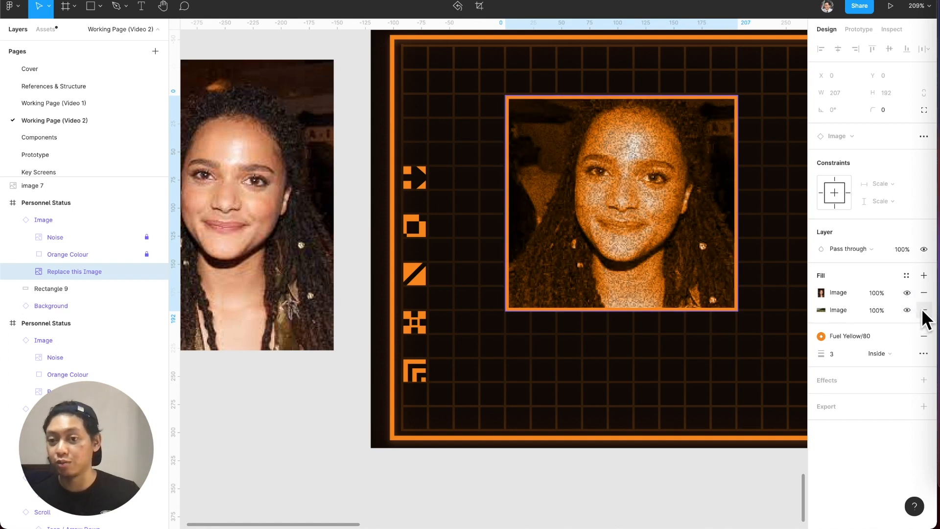
left_click(924, 311)
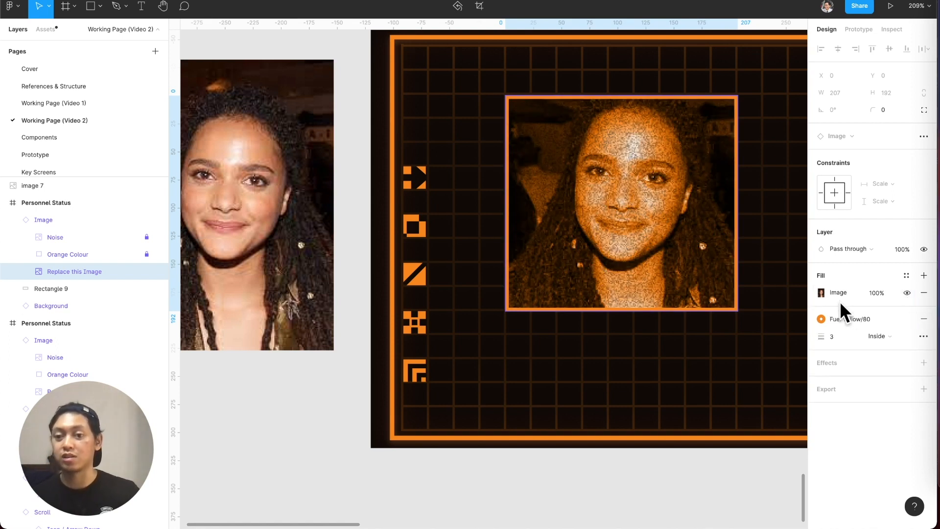
Adjust the portrait fill with maximum highlights, minimum shadows, reduced contrast and slightly lowered exposure.
left_click(822, 293)
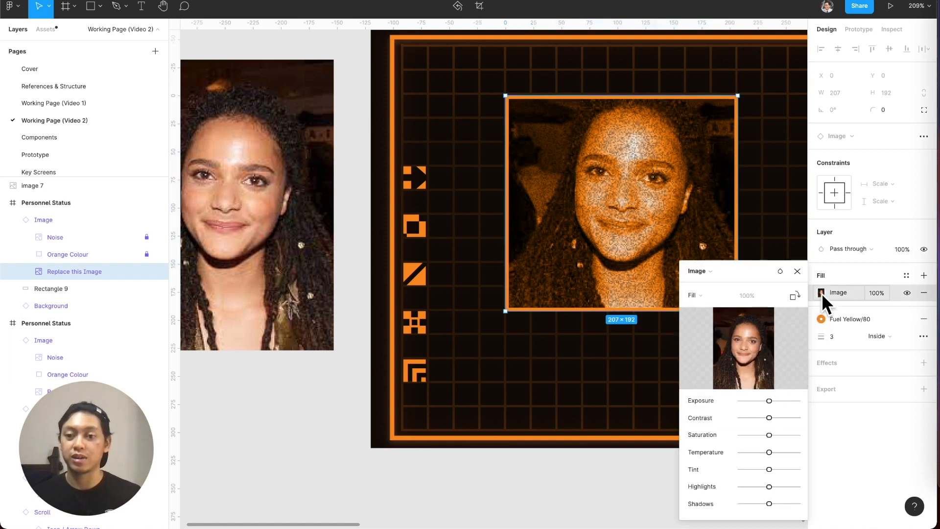
mouse_move(769, 400)
left_mouse_down()
mouse_move(793, 401)
mouse_move(776, 401)
left_mouse_up()
left_click_drag(769, 486, 693, 502)
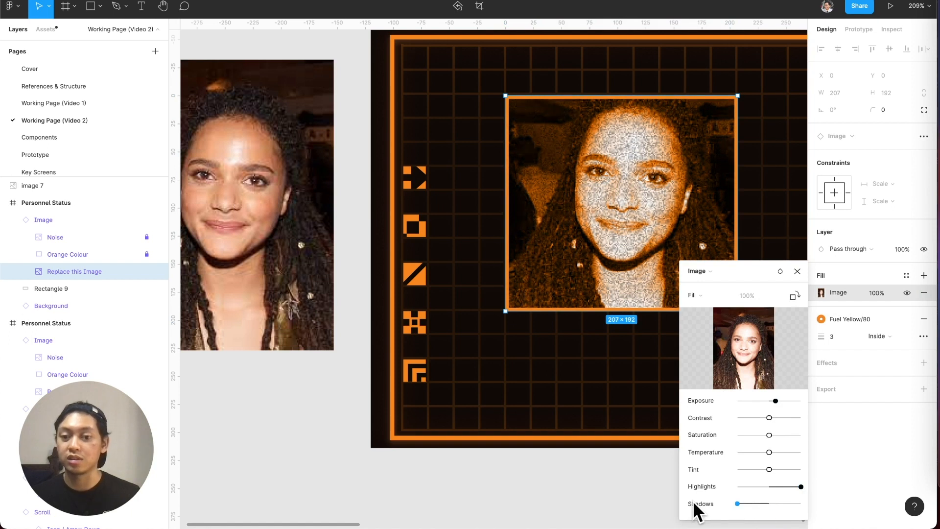
mouse_move(768, 417)
left_mouse_down()
mouse_move(743, 421)
mouse_move(764, 401)
left_mouse_up()
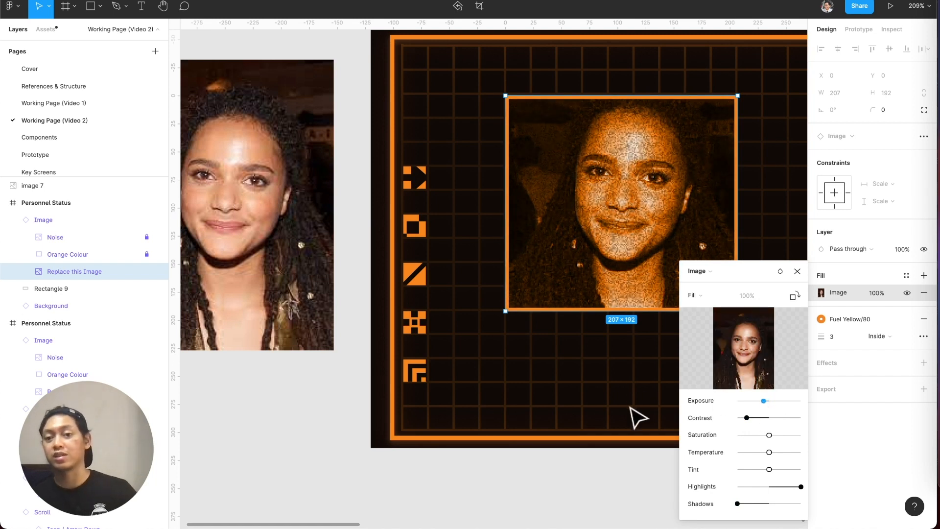
key("Escape")
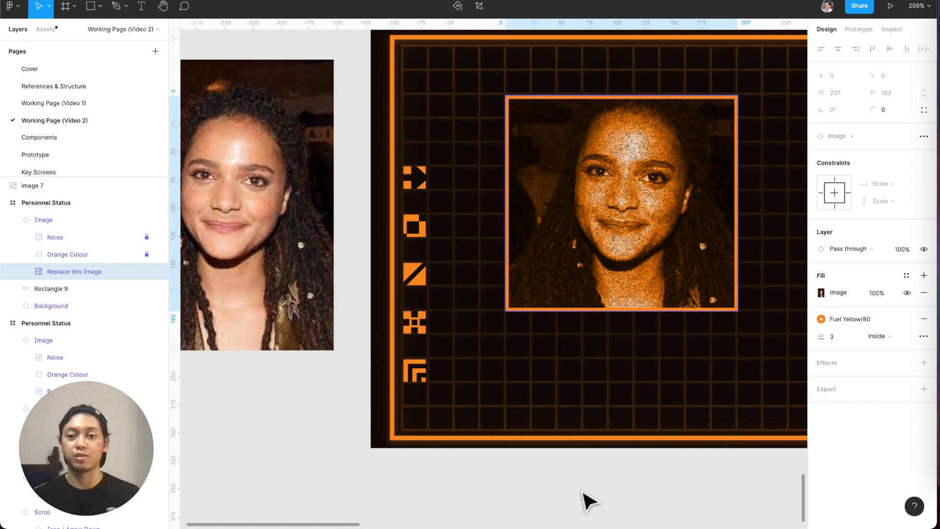
Widen both image buttons in the Mission panel to 128 each, and select the frame that encloses them.
scroll(604, 433, "right", 3)
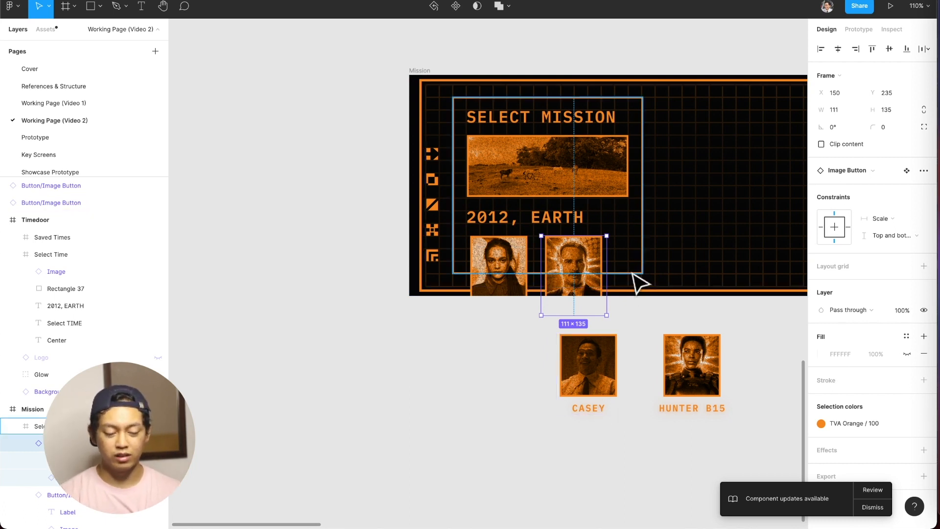
left_click(518, 267, "shift")
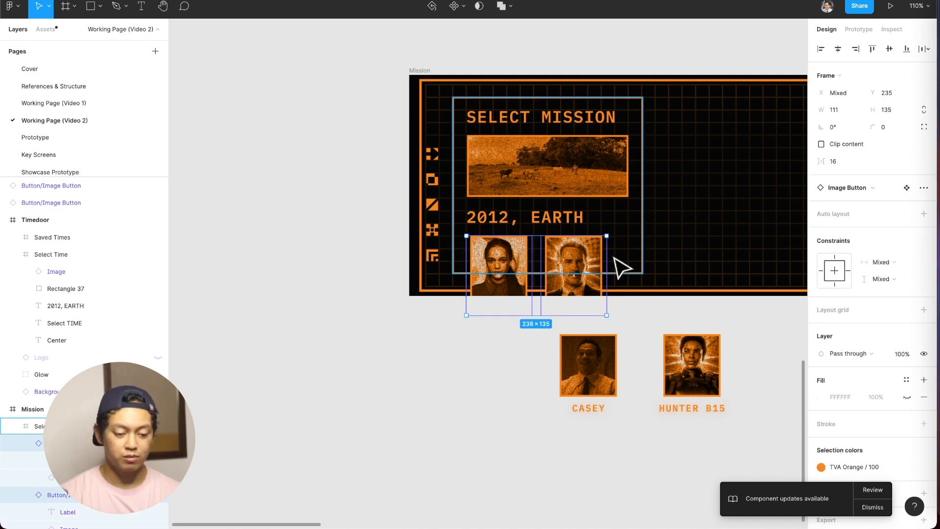
left_click_drag(611, 255, 628, 254)
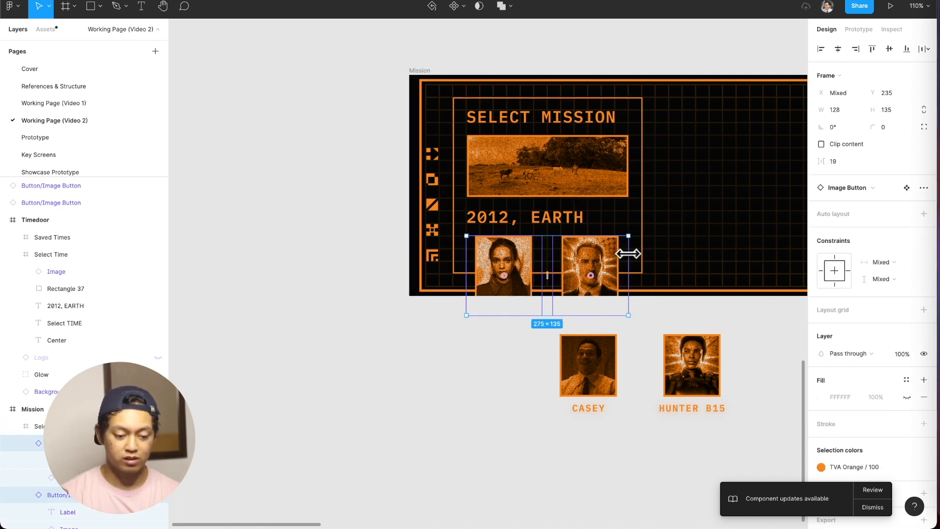
left_click(626, 435)
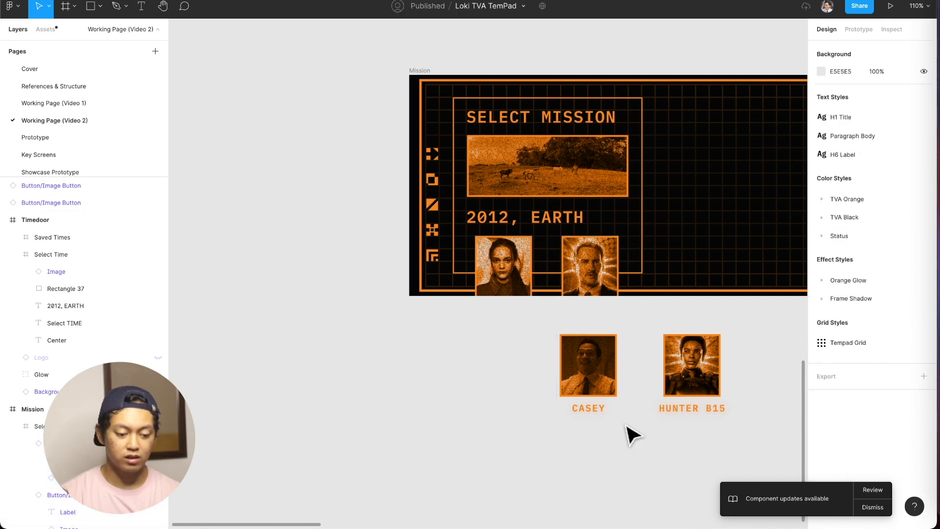
left_click(609, 233)
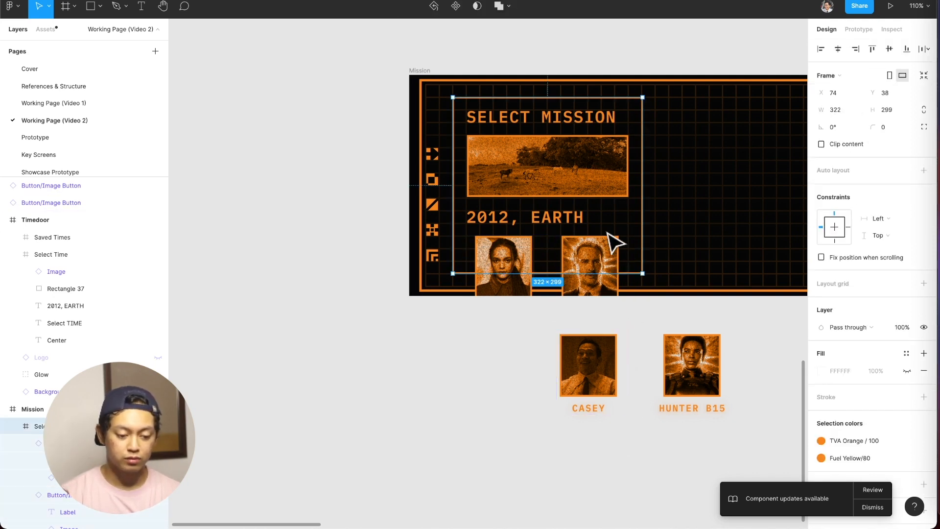
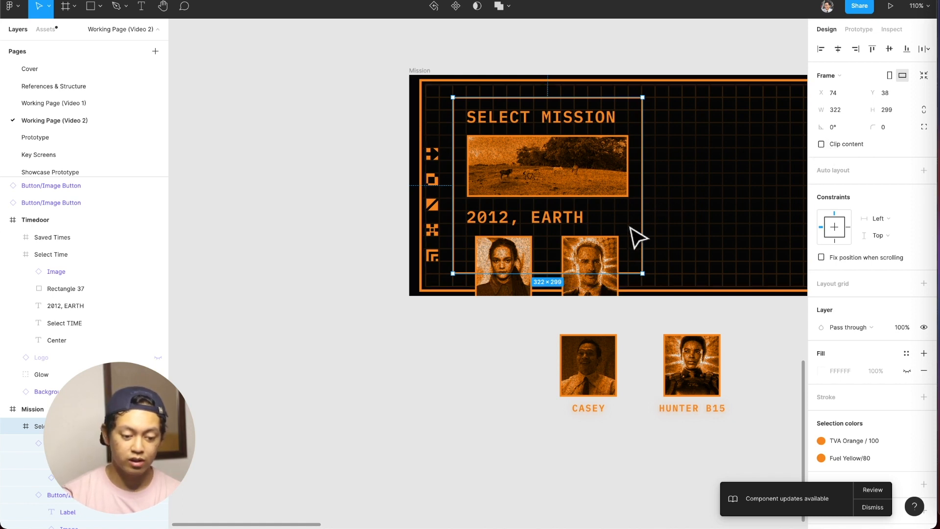
Turn on content clipping for the frame enclosing the SELECT MISSION contents, and try selecting the clipped portraits inside it.
left_click(838, 142)
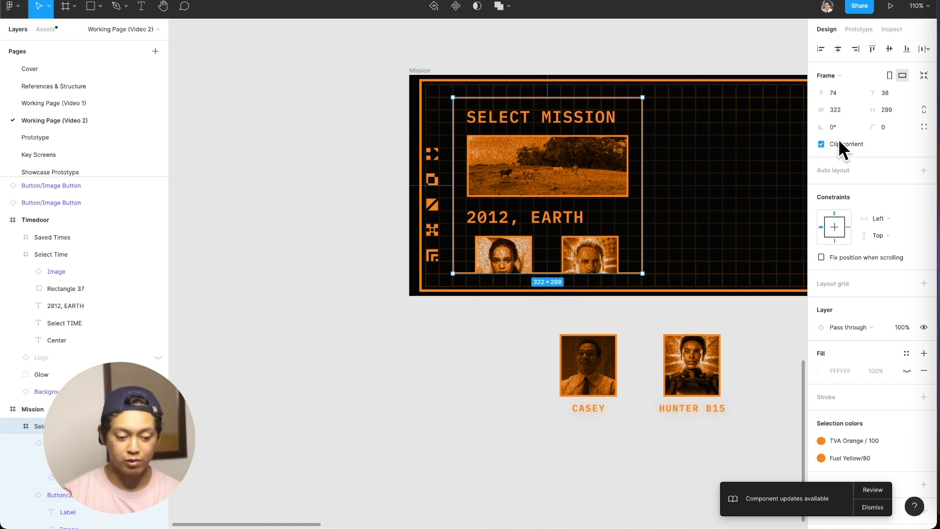
left_click(496, 353)
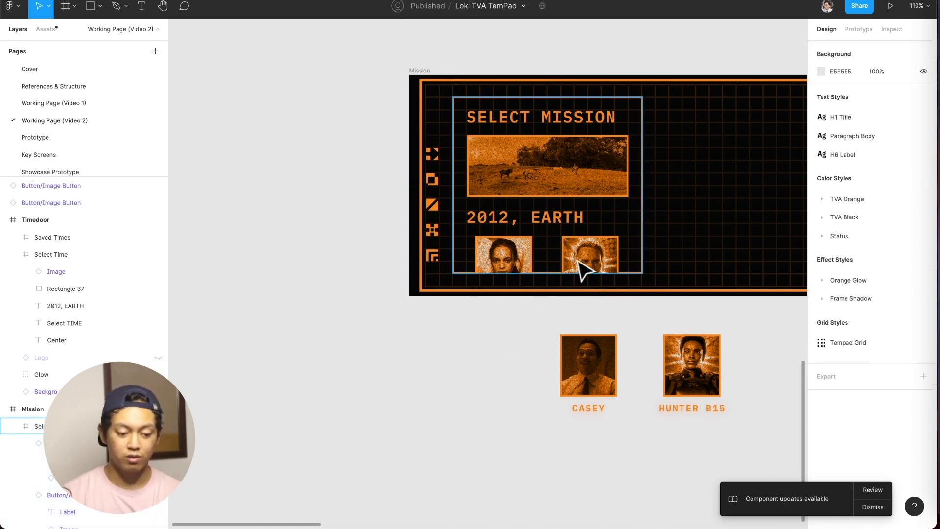
left_click(517, 270)
left_click(592, 255)
left_click(508, 336)
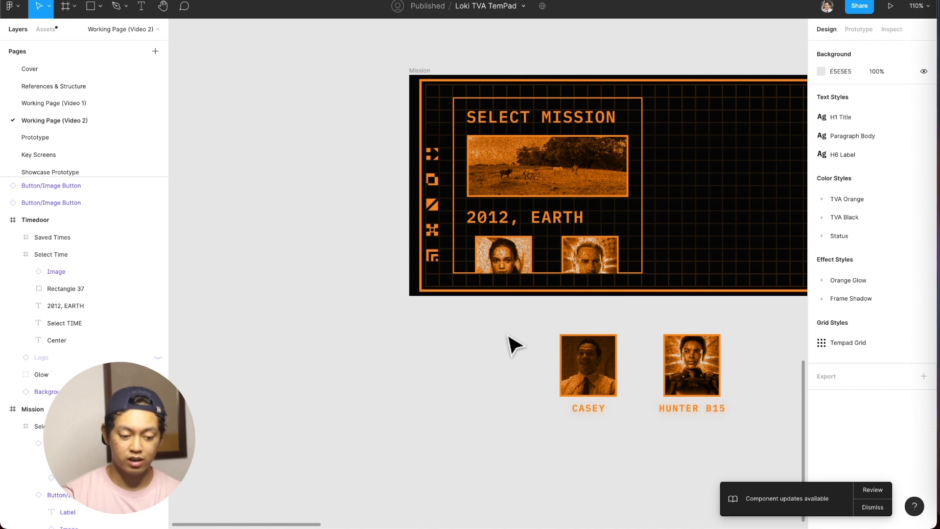
Start a text layer reading "On" just below 2012, EARTH, left-align it and apply the Paragraph Body style.
left_click(545, 244)
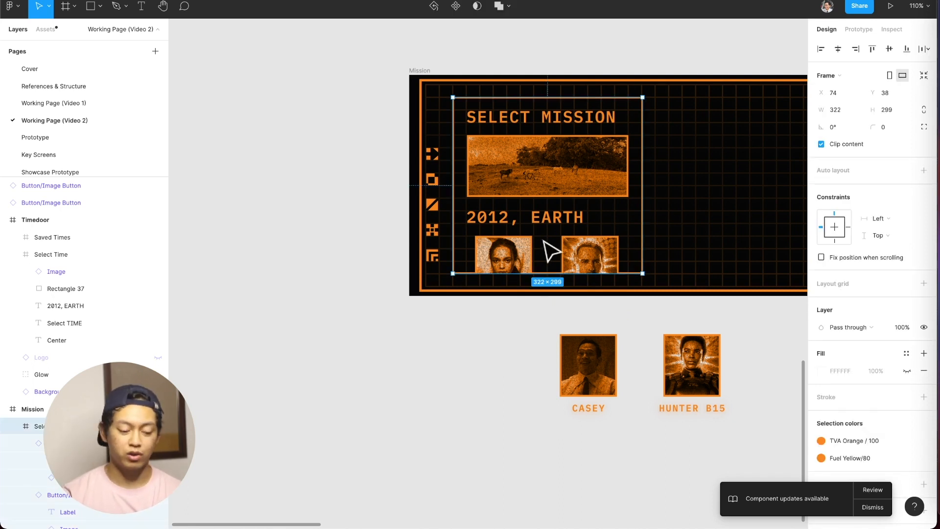
key("t")
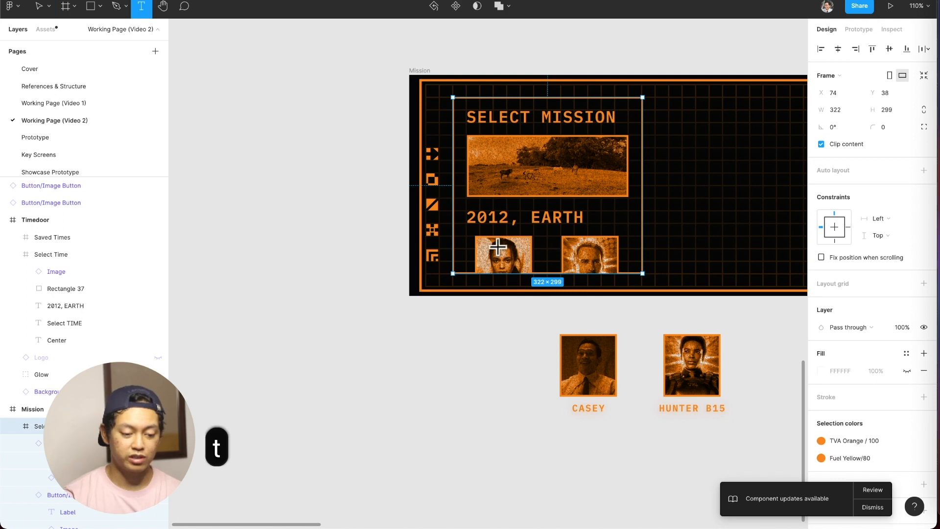
left_click(468, 235)
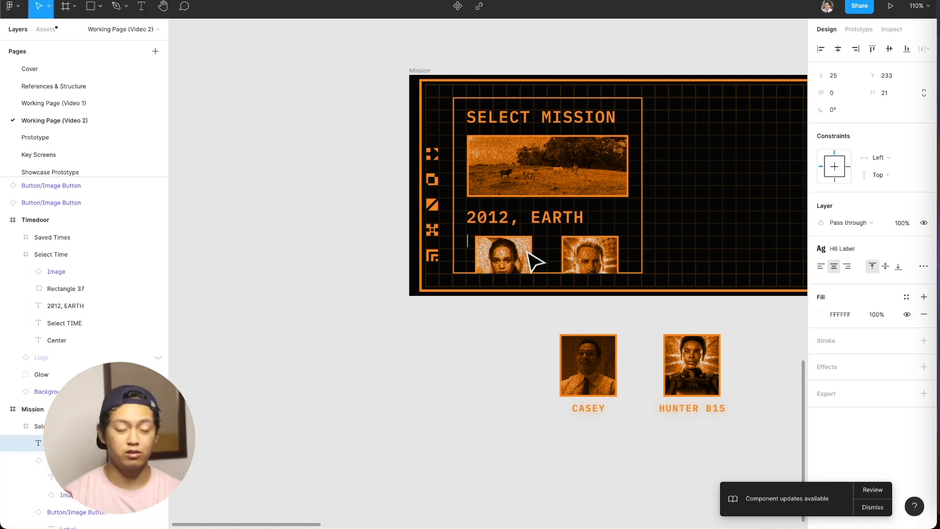
type("On")
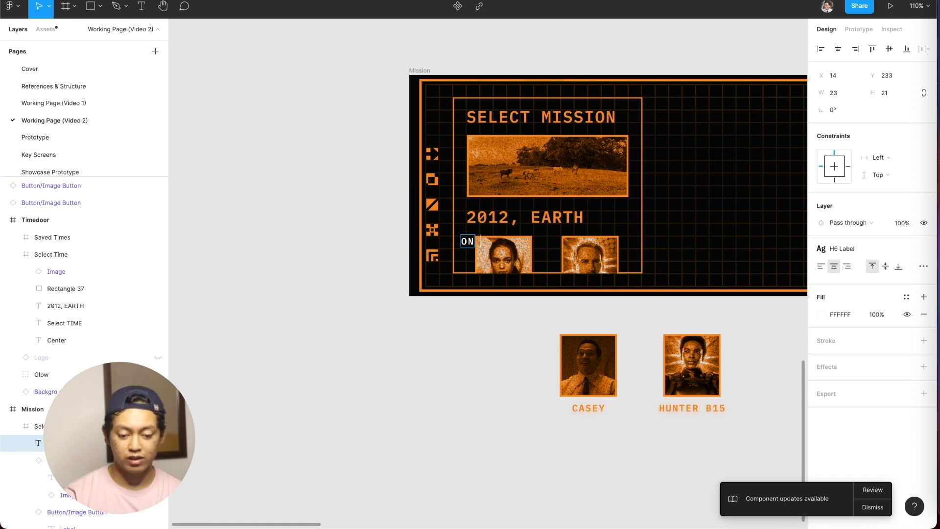
left_click(819, 265)
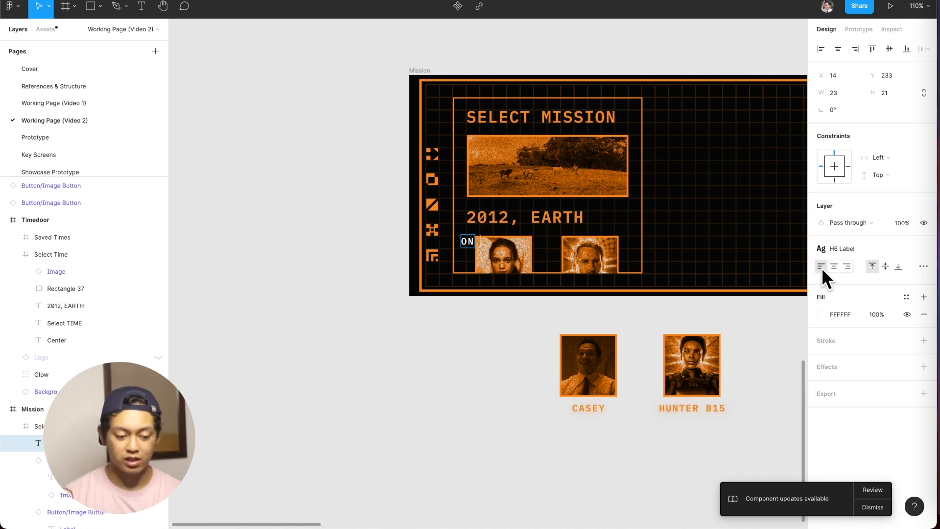
key("super+a")
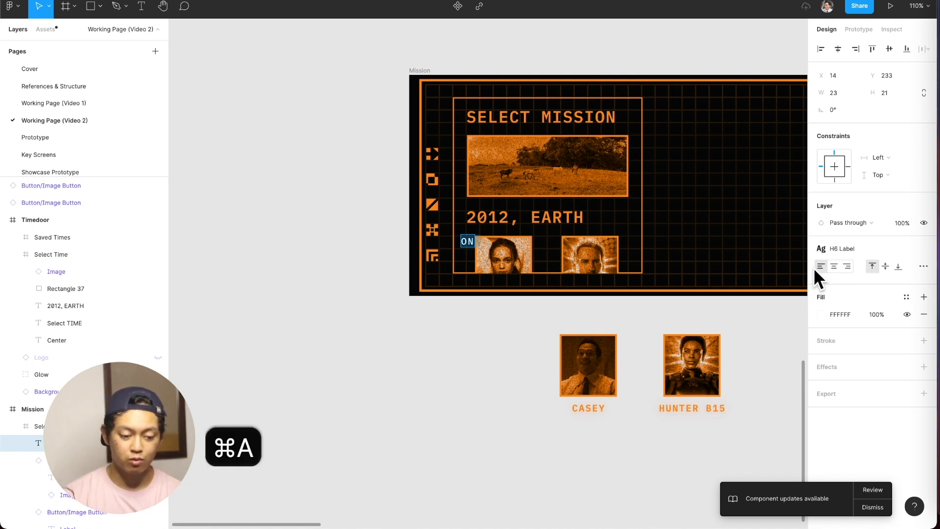
left_click(854, 249)
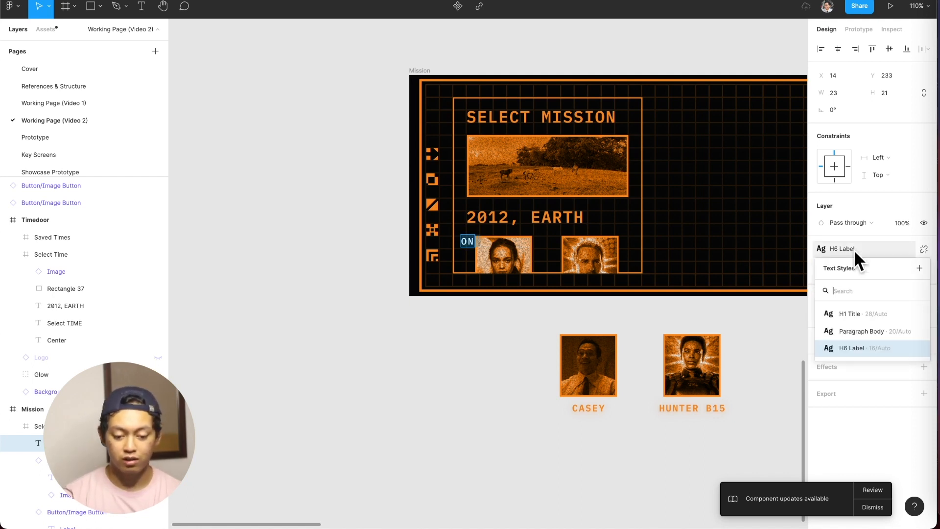
left_click(877, 331)
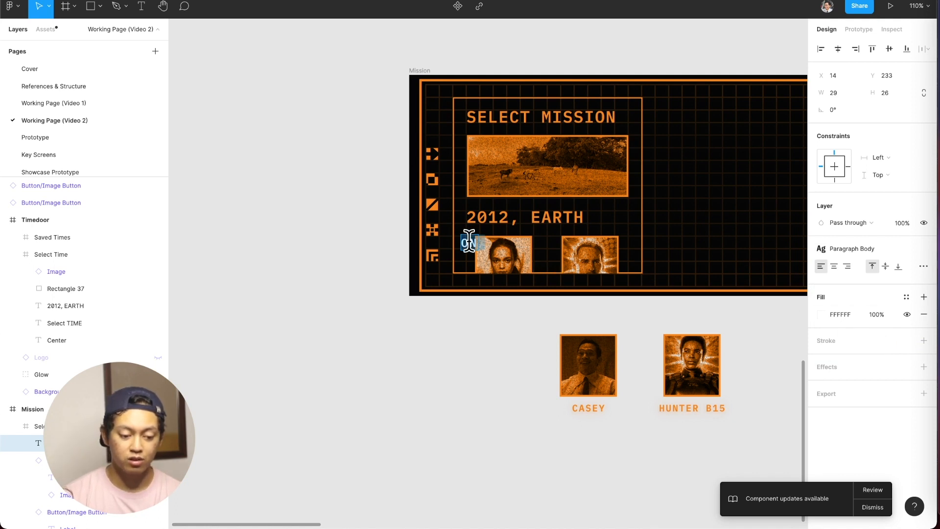
Continue the text with "the mission we stopped the earth from dying due to a mad scientist making a do".
key("Right")
key("Right")
key("Right")
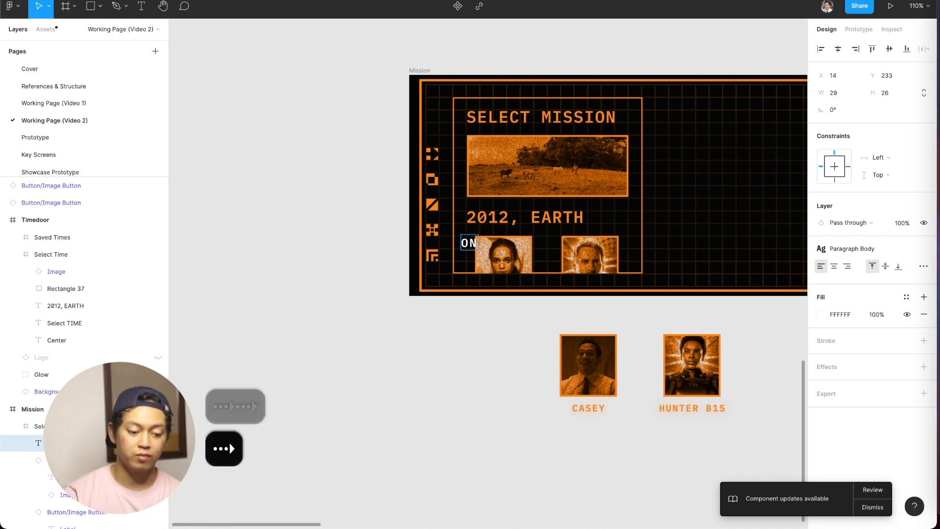
type("the mission ")
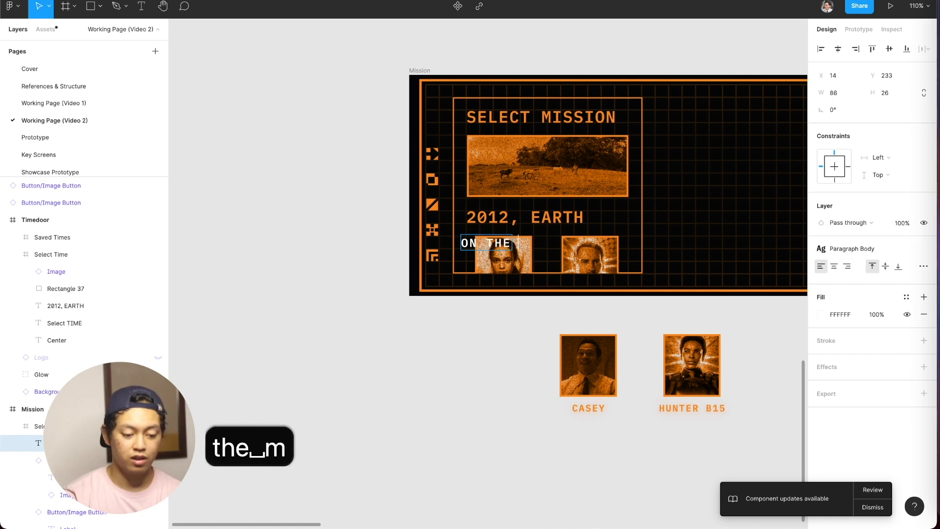
type("we stopped th")
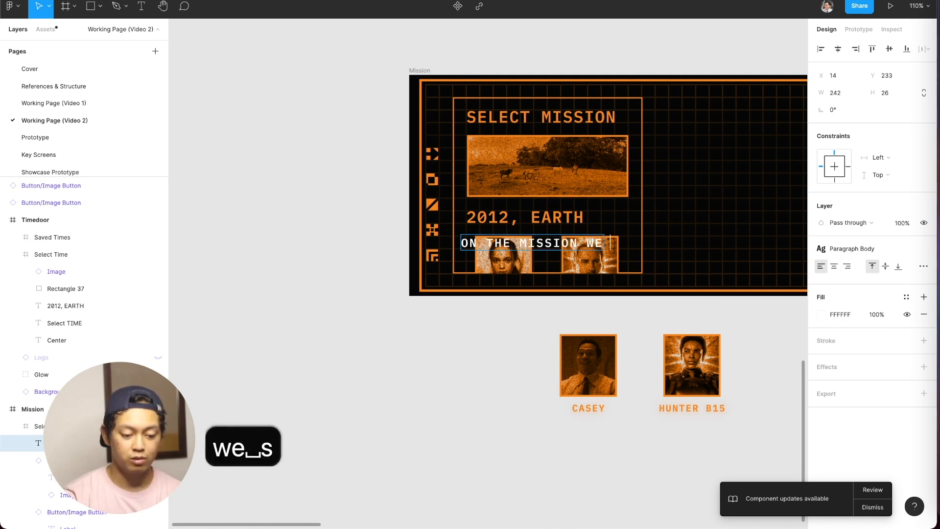
type("e earth from ")
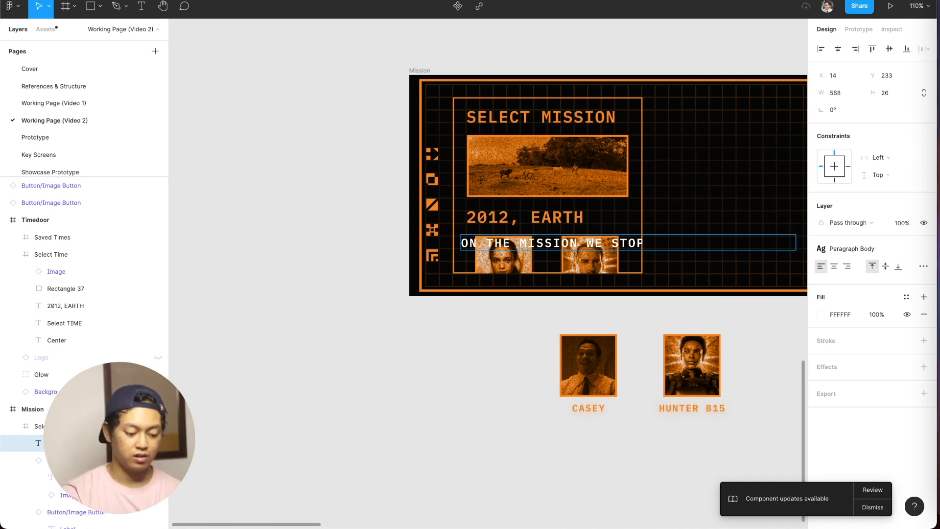
type("dying due to a mad scient")
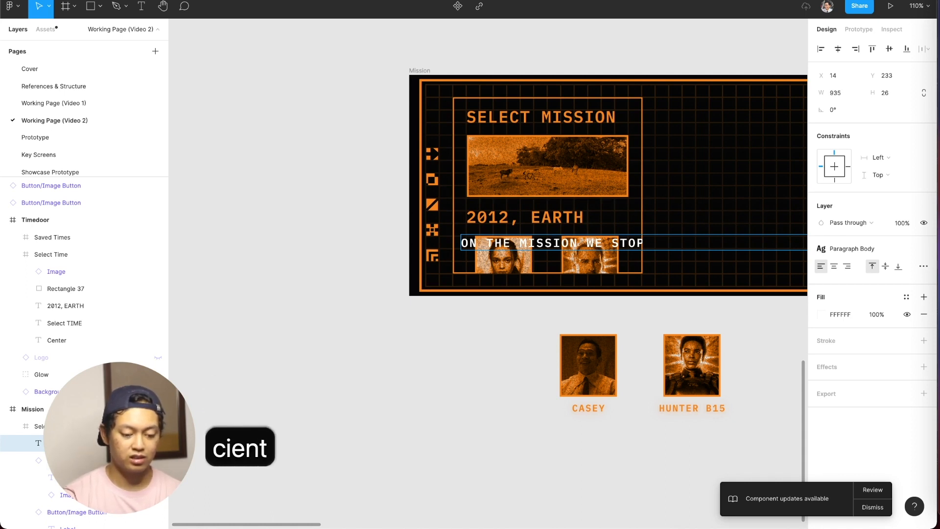
type("ist making a dom")
key("BackSpace")
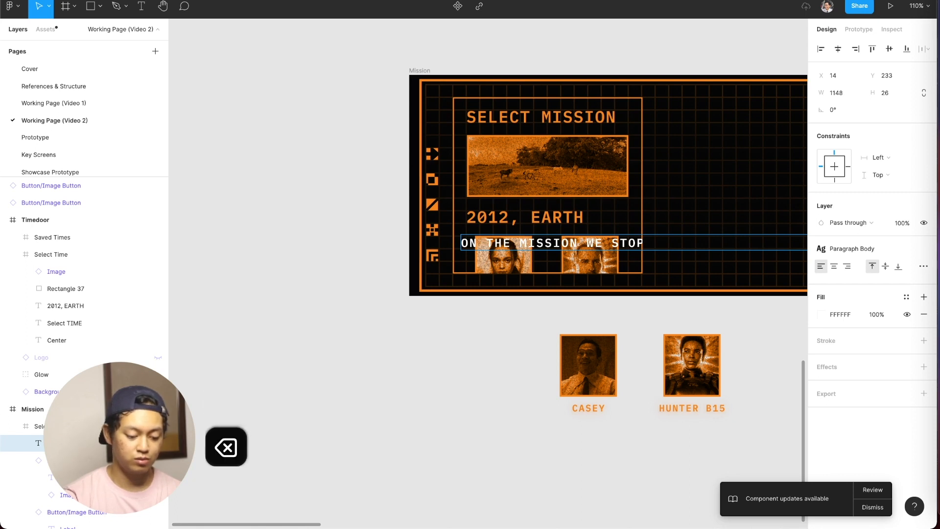
Finish editing the mission text and narrow its box to about 281 wide so the lines wrap within the Select Mission panel.
scroll(620, 201, "right", 4)
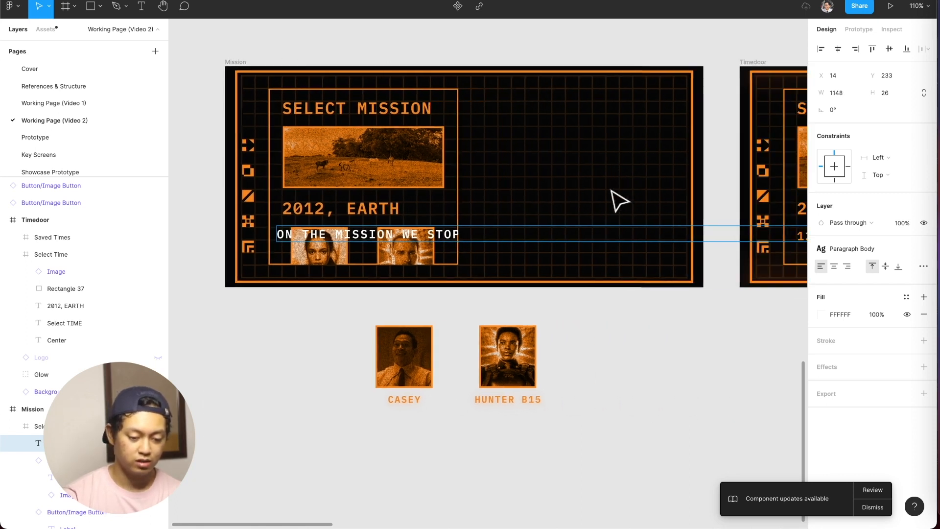
scroll(579, 231, "down", 5)
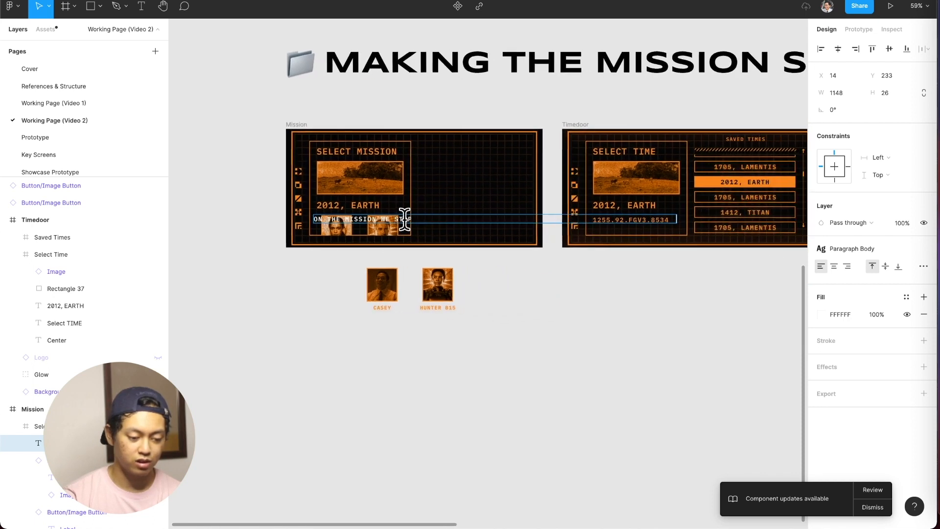
key("Escape")
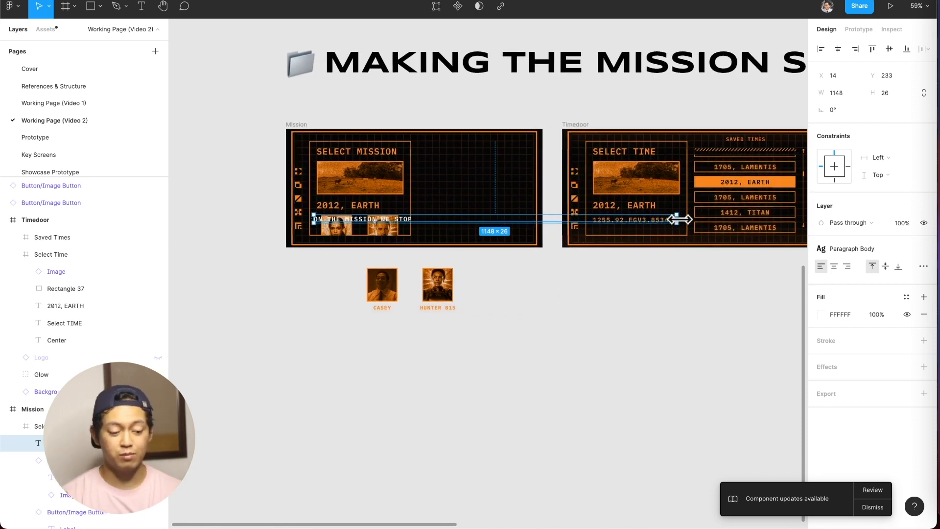
left_click_drag(678, 219, 402, 226)
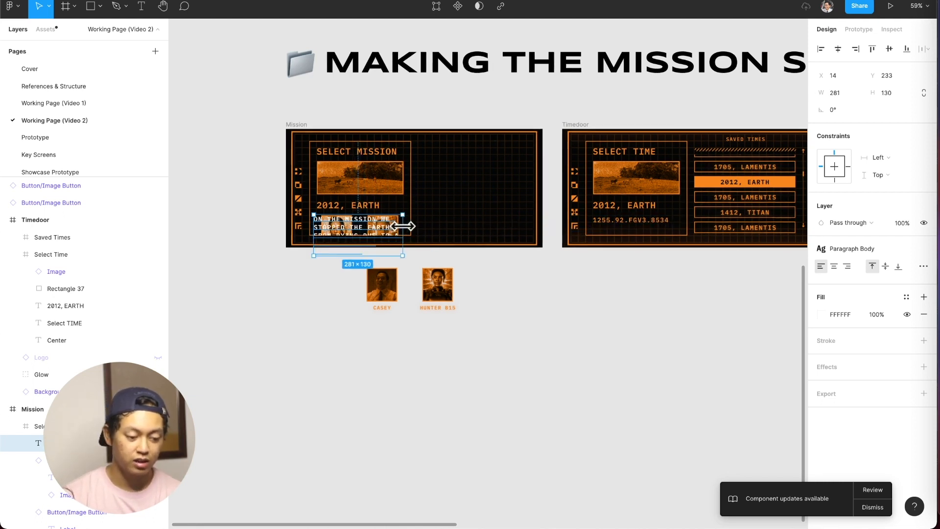
Turn off content clipping for both the Select Mission panel frame and the outer Mission frame.
left_click(407, 193)
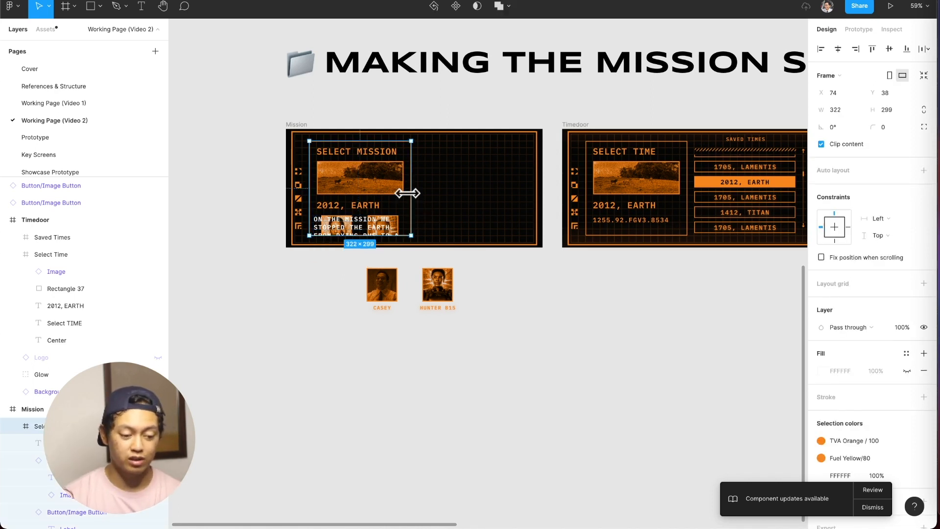
left_click(840, 143)
left_click(300, 131)
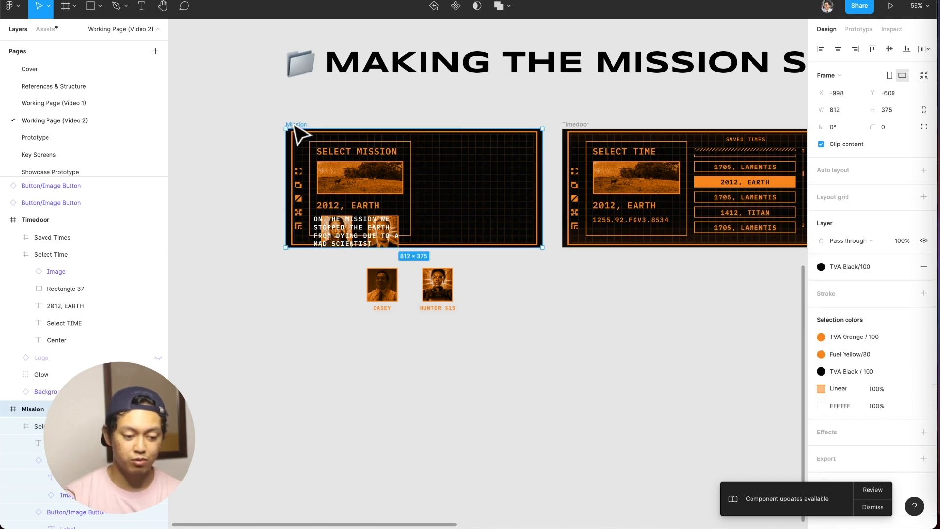
left_click(857, 146)
Extend the end of the mission text so it continues "doomsday bunker that starts the doomsday. So we".
scroll(316, 237, "up", 5)
scroll(319, 240, "down", 2)
left_click(374, 237)
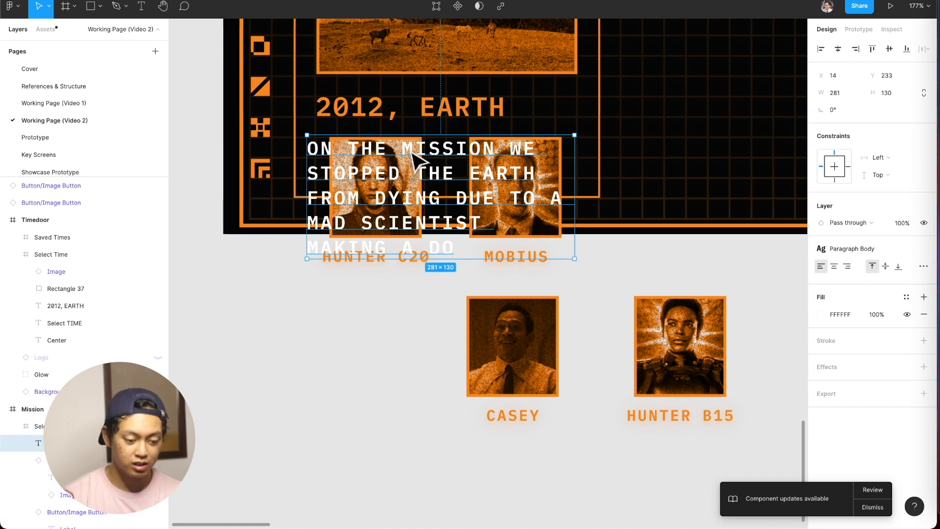
double_click(434, 221)
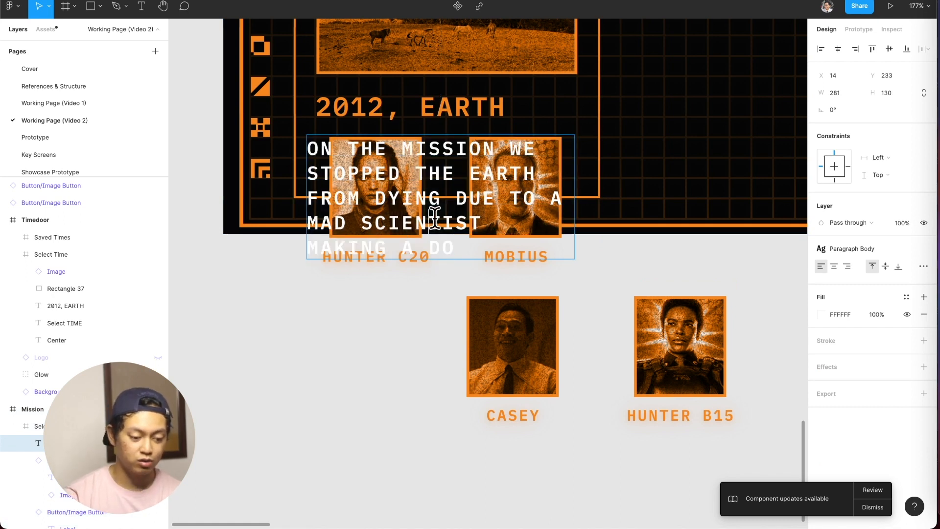
key("Down")
key("super+Right")
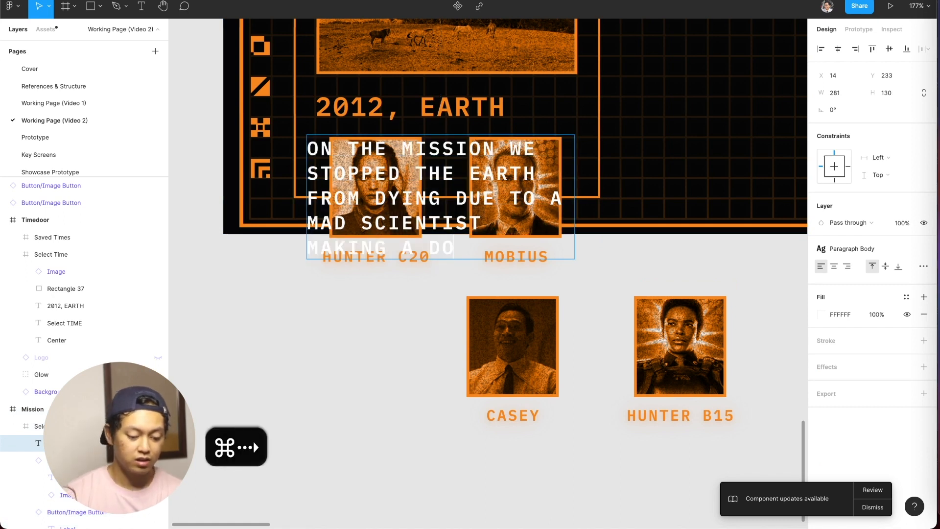
type("OMSday bun")
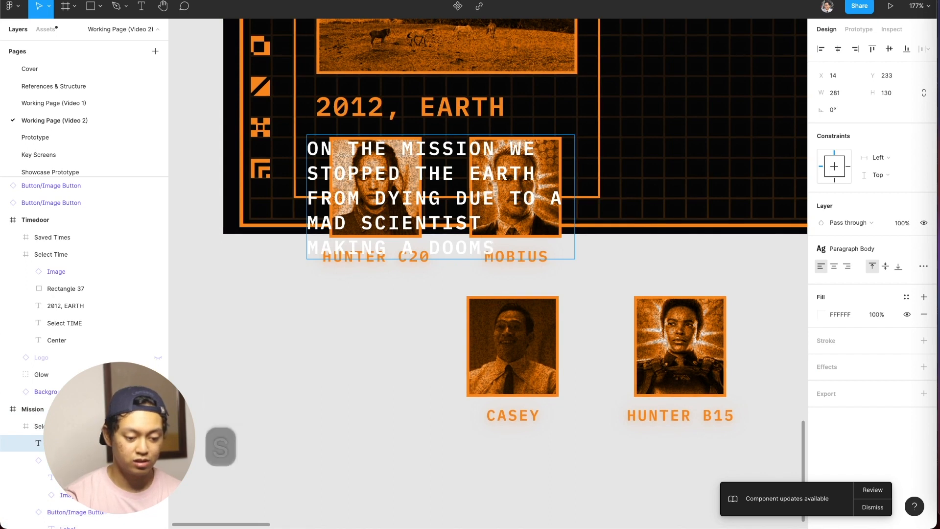
type("ker that st")
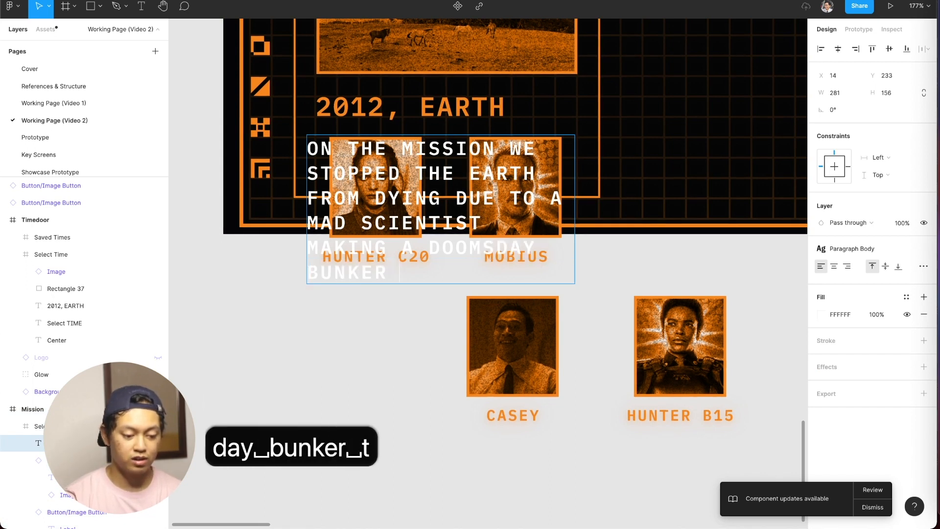
type("art")
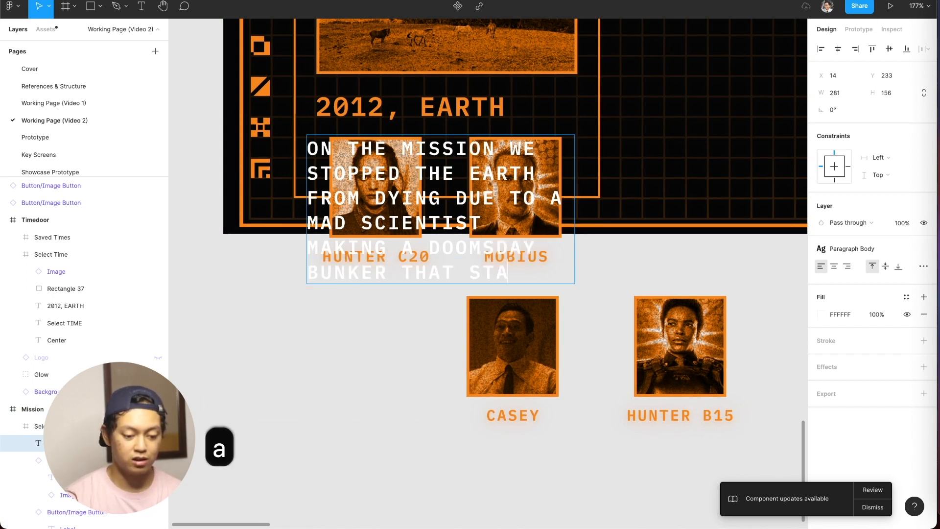
key("BackSpace")
type("s the doomsd")
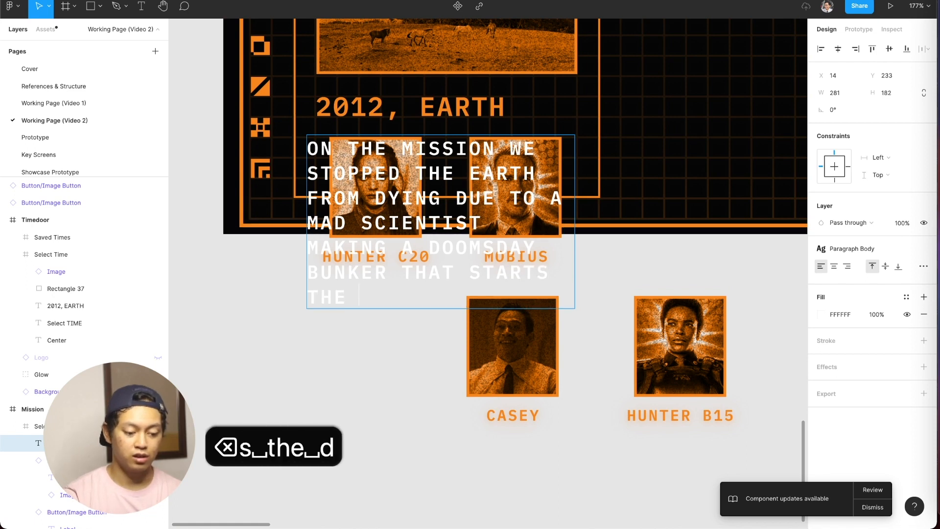
type("ay. So we ")
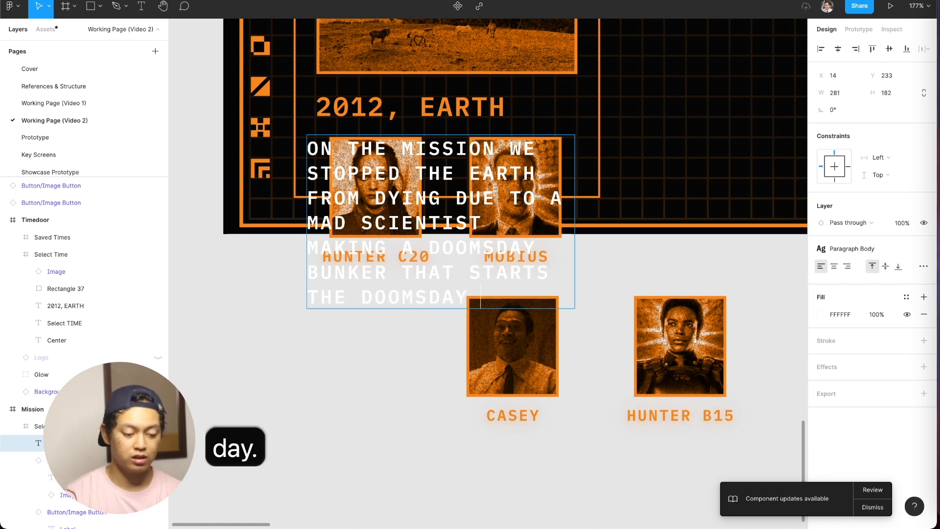
type("Pruned him and now ")
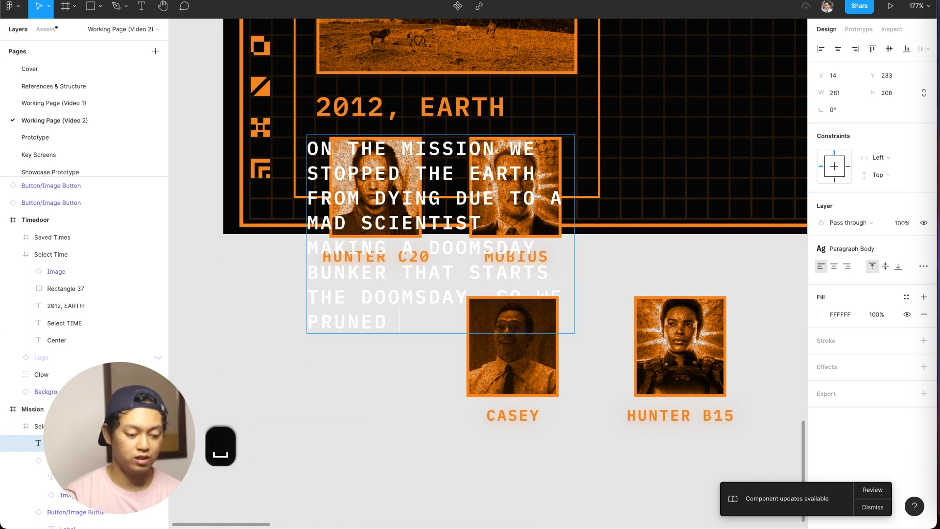
type("the earth ")
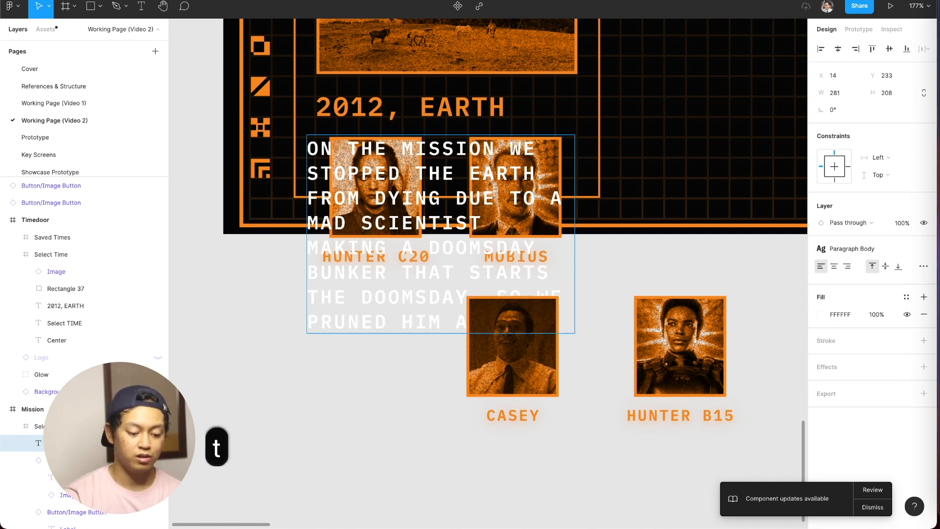
type("is safe and n")
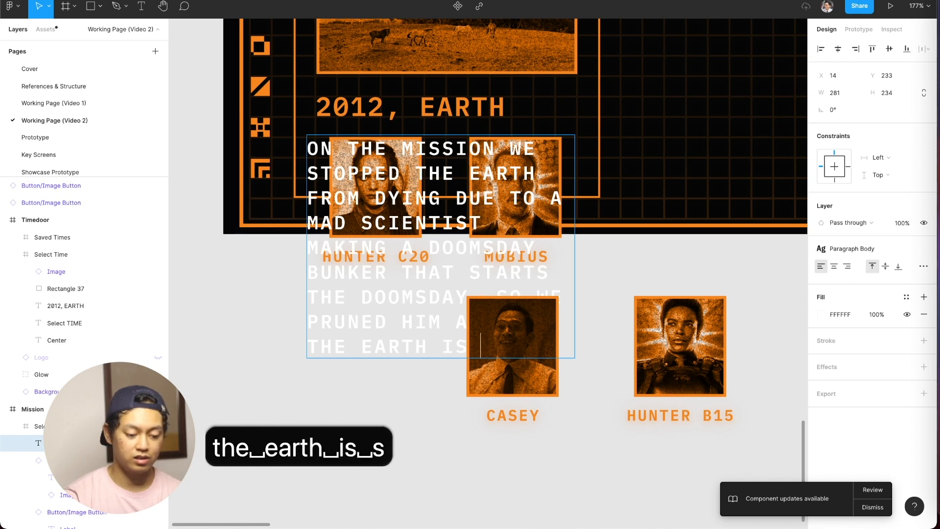
type("o one is aware")
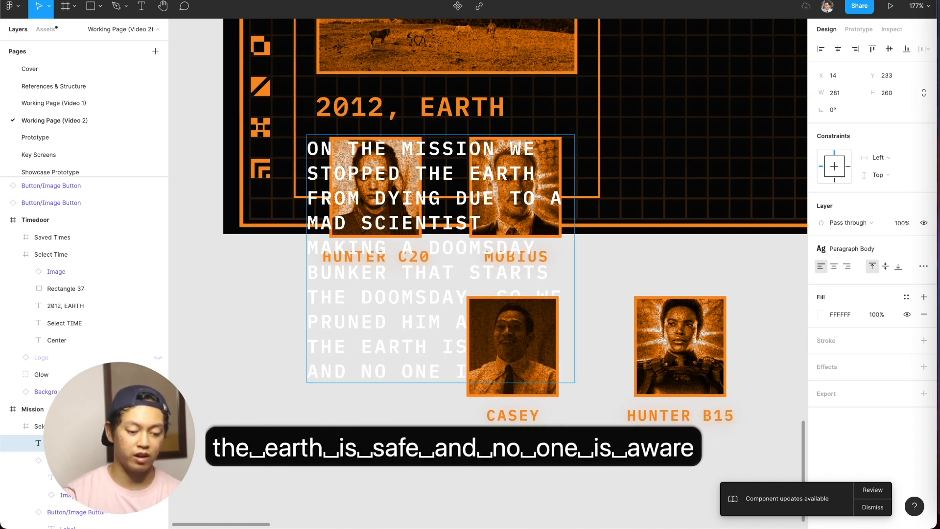
Finish the mission text with "pruned him and now the earth is safe and no one is aware".
key("Escape")
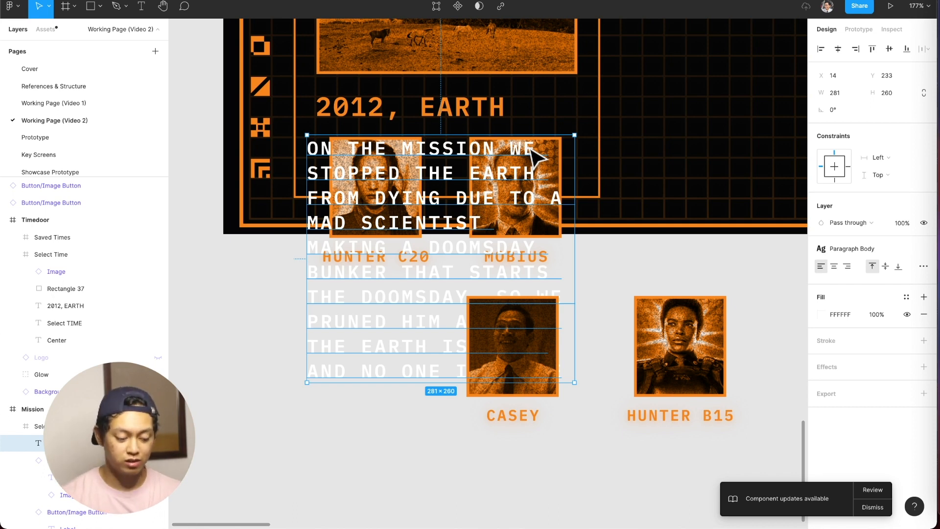
Move the mission text down below the Hunter C20 and Mobius image buttons, to Y 387.
key("Down")
key("Down")
key("Down")
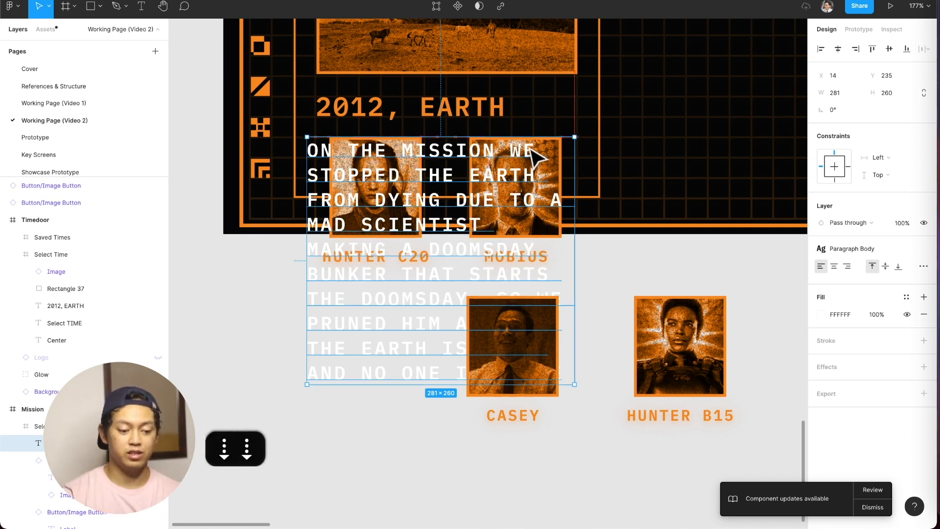
key("Down")
key("Down")
key("Down")
key("Down")
key("Down")
key("Down")
key("Down")
key("Down")
key("Down")
key("Down")
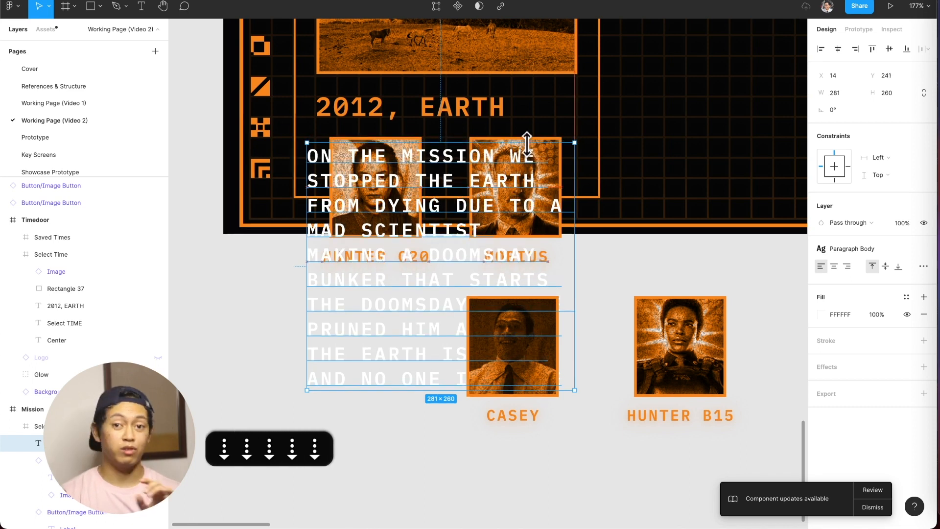
key("Down")
key("Down")
key("Down")
key("Down")
key("Down")
key("Down")
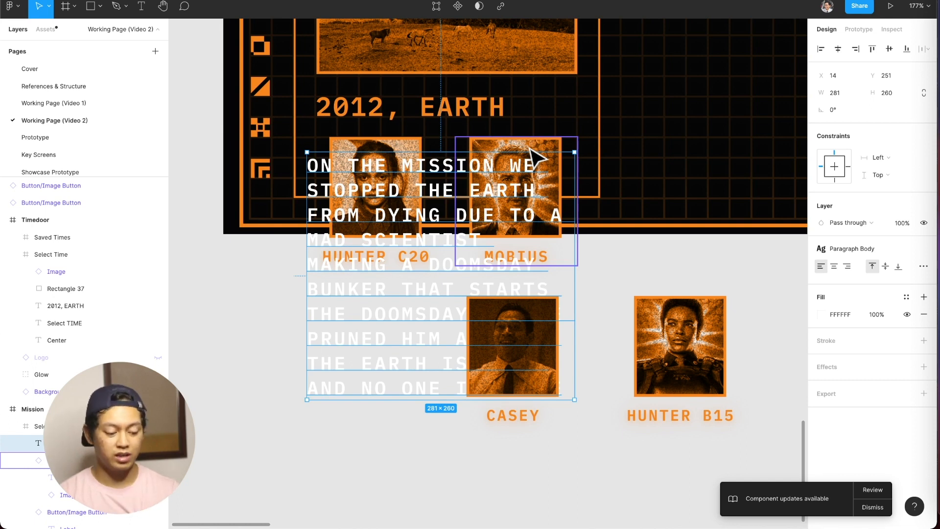
key("shift+Down")
key("shift+Down")
key("shift+Down")
key("shift+Down")
key("shift+Down")
key("shift+Down")
key("shift+Down")
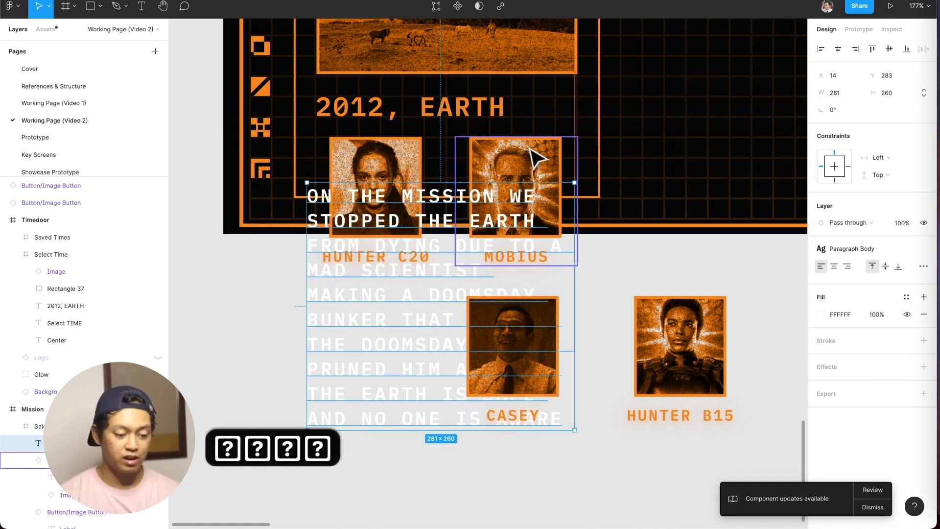
key("shift+Down")
key("shift+Down")
key("shift+Down")
key("shift+Down")
key("shift+Down")
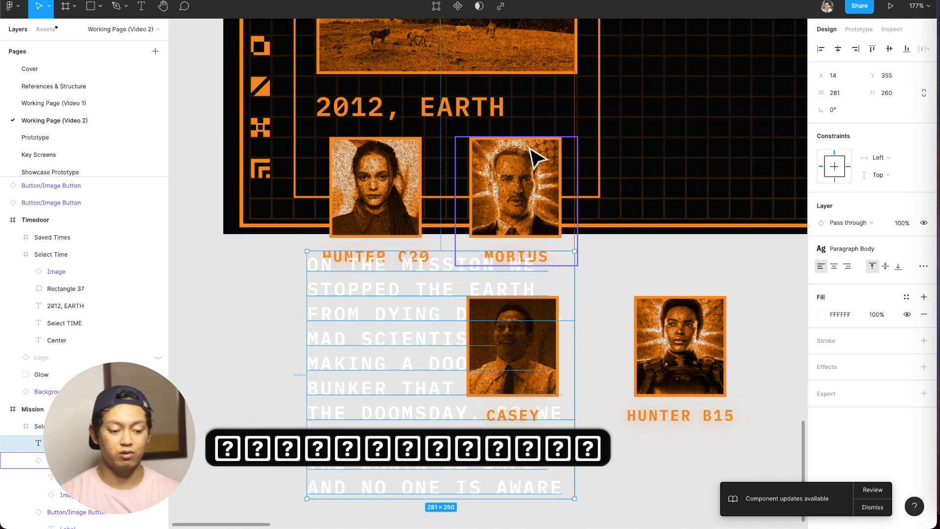
key("shift+Down")
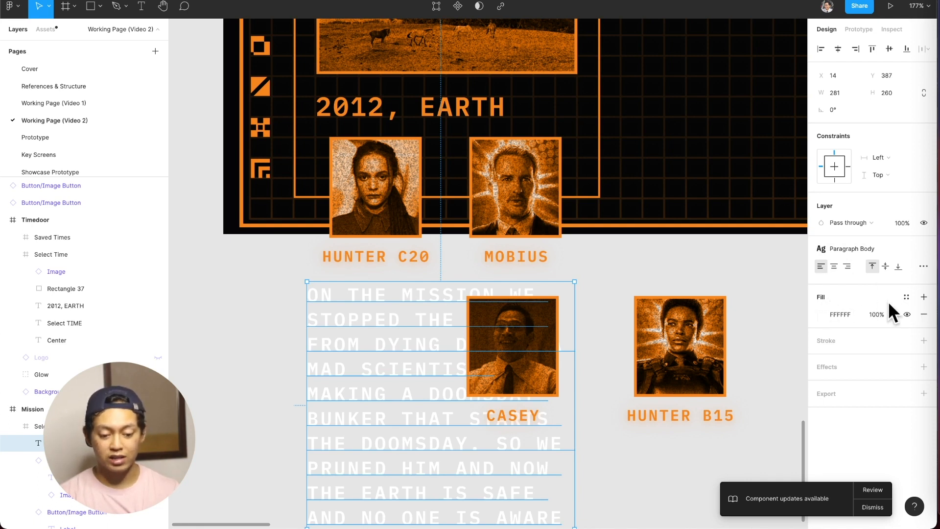
Apply the TVA Orange color style to the mission text's fill, keeping the text at Y 387.
left_click(907, 297)
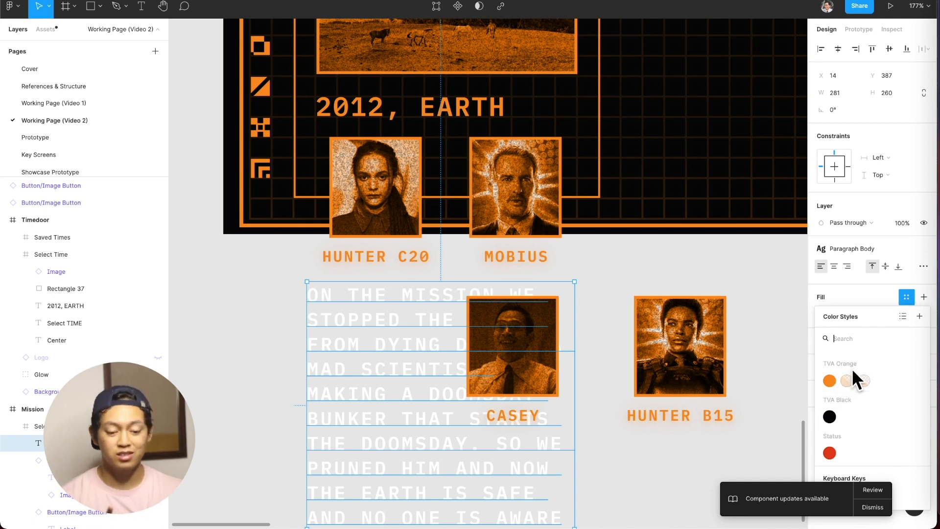
left_click(829, 381)
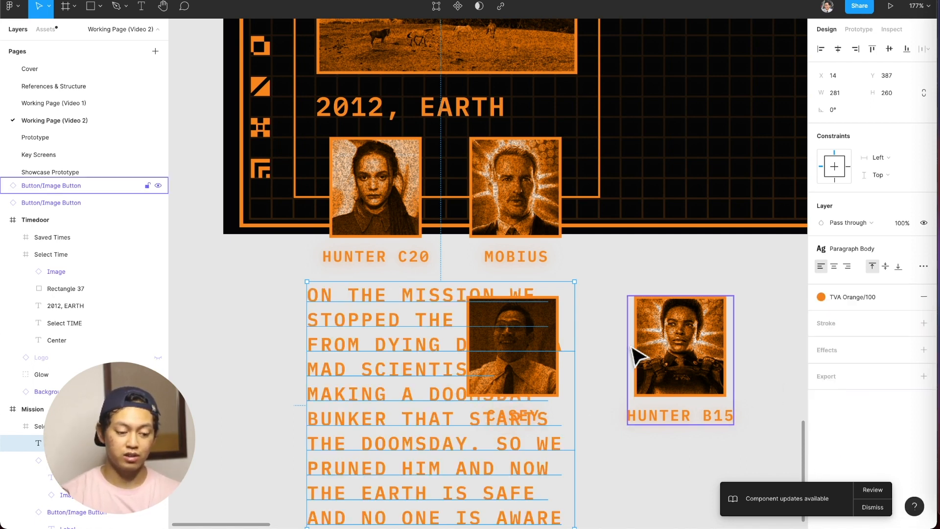
key("shift+Down")
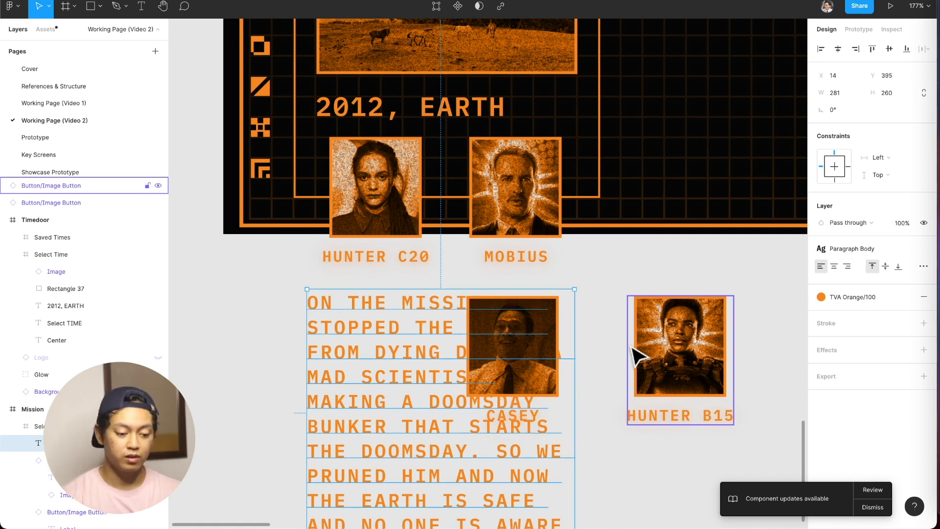
key("shift+Up")
Turn content clipping back on for the Select Mission panel frame and the outer Mission frame.
scroll(539, 303, "up", 5)
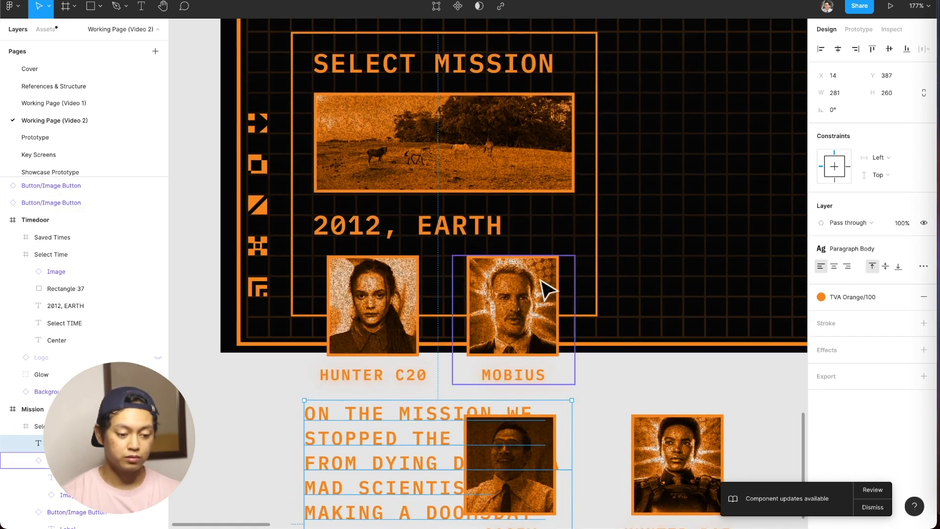
left_click(580, 230)
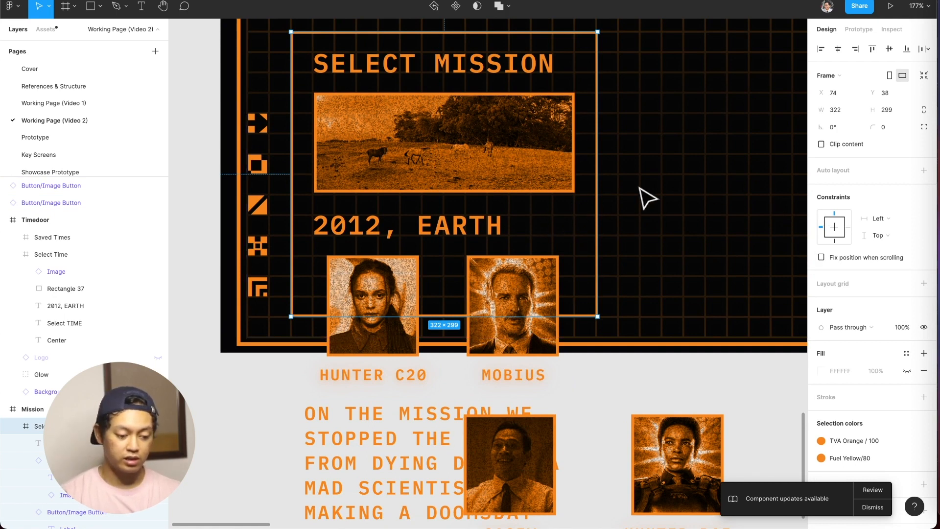
left_click(821, 144)
scroll(710, 267, "up", 3)
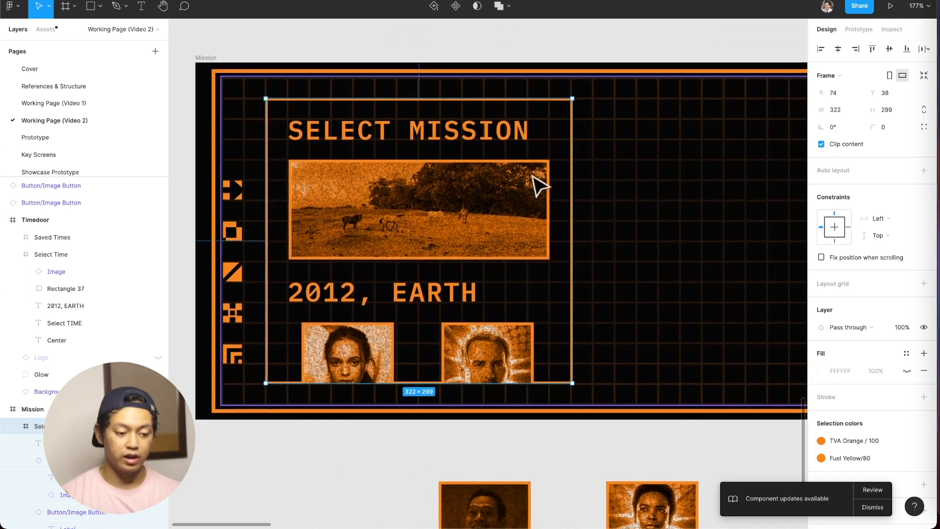
left_click(205, 58)
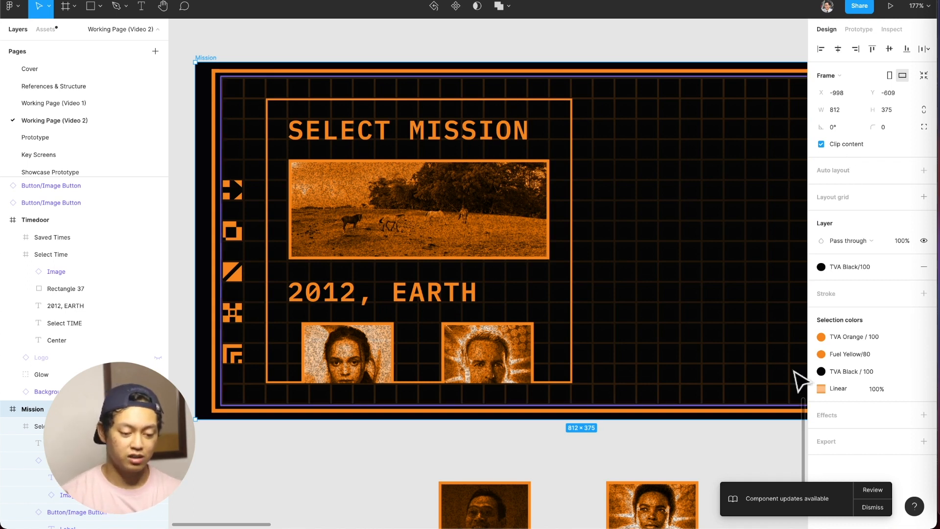
Examine the Saved Times list on the Timedoor screen and its nested button frames.
scroll(615, 373, "right", 2)
scroll(616, 373, "down", 2)
scroll(615, 373, "down", 5)
scroll(621, 381, "right", 4)
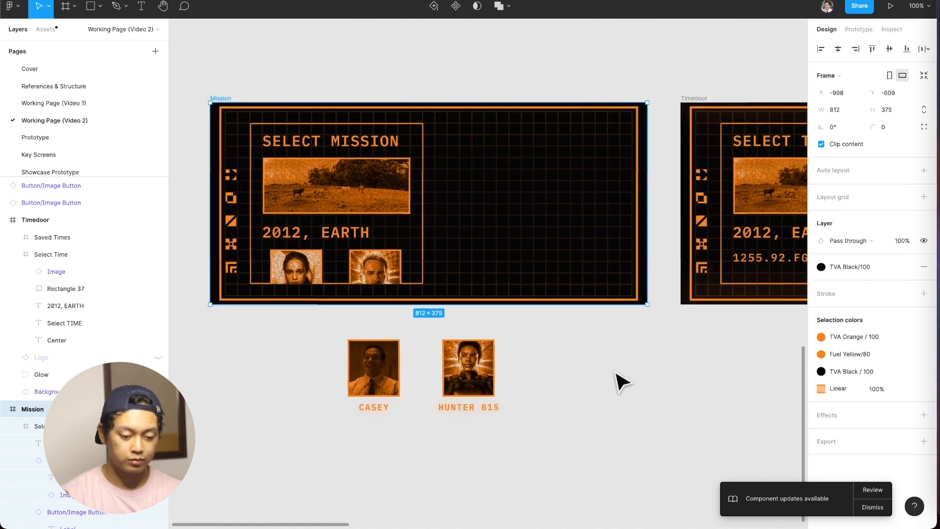
scroll(621, 381, "down", 5)
scroll(663, 318, "up", 5)
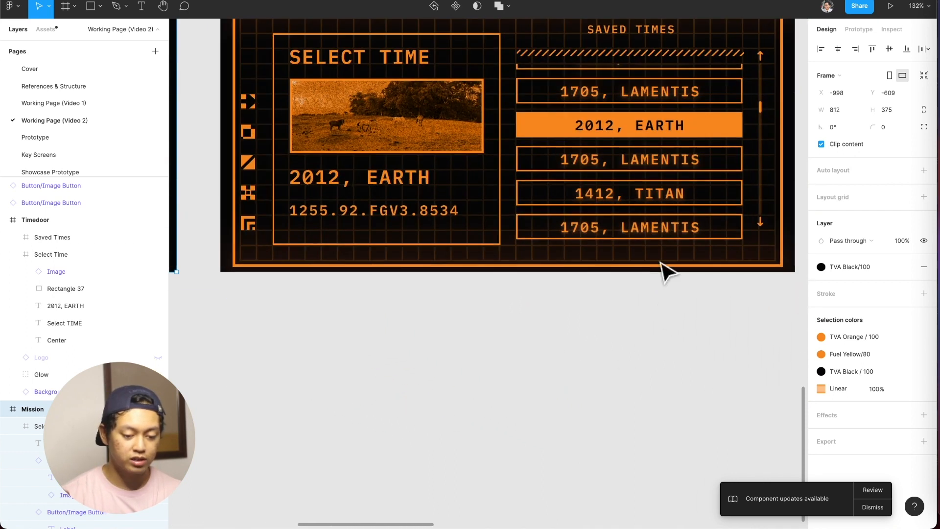
left_click(658, 211)
key("shift+a")
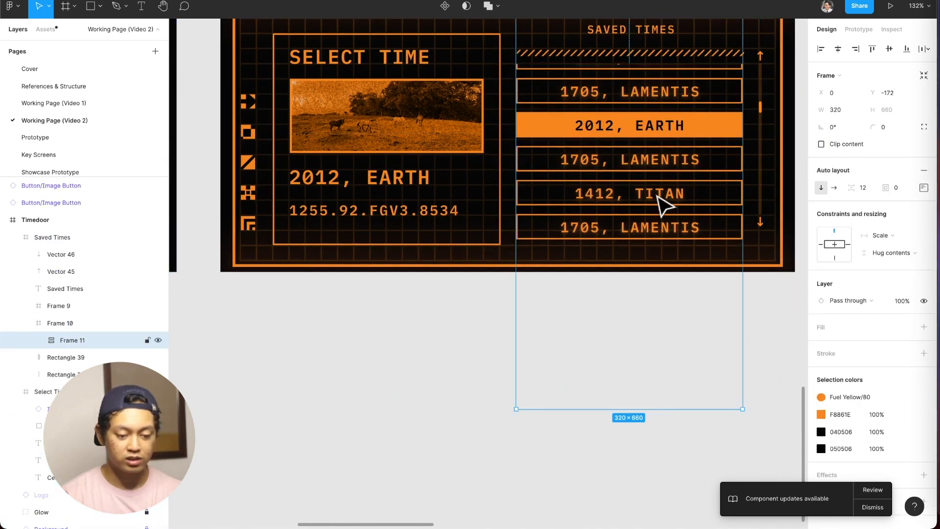
left_click(662, 206)
scroll(656, 199, "left", 3)
scroll(656, 195, "up", 1)
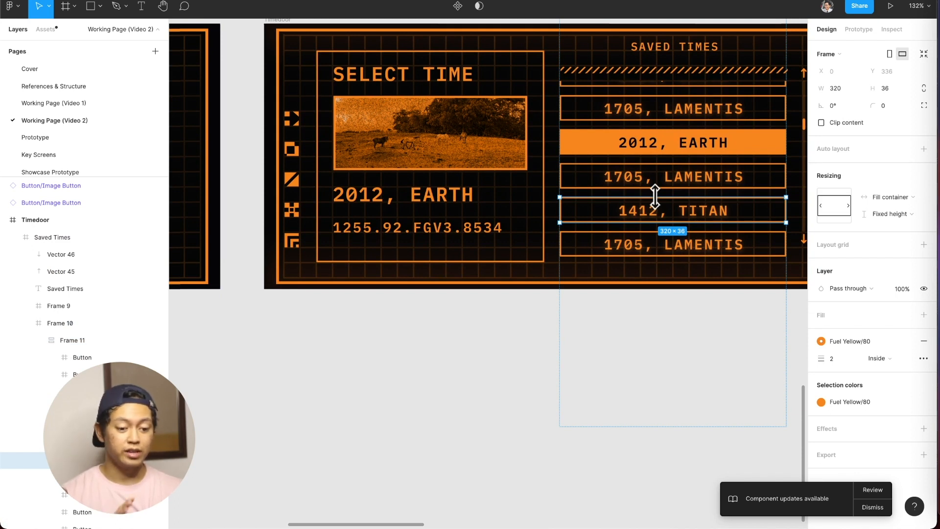
scroll(659, 201, "left", 10)
scroll(663, 209, "up", 2)
scroll(663, 209, "right", 10)
scroll(663, 210, "right", 2)
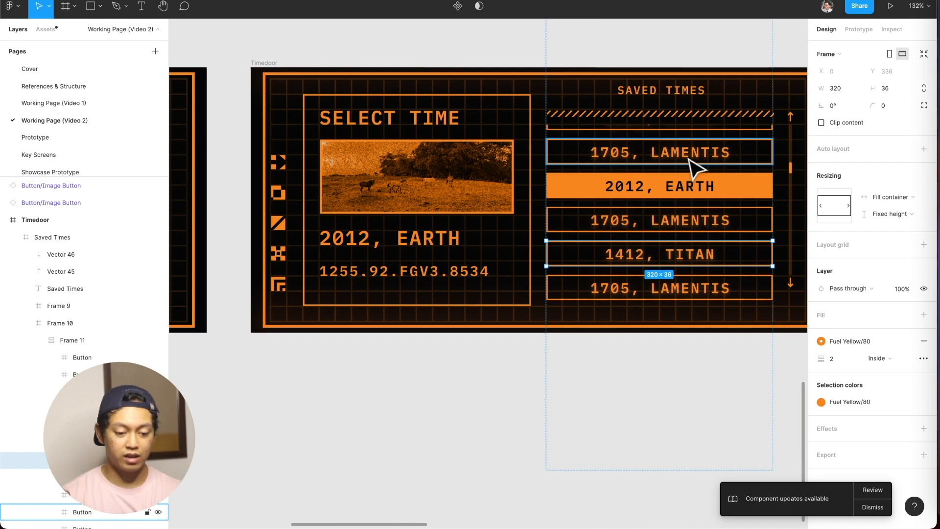
Try pasting a copy of the Saved Times list's upper "1705, LAMENTIS" button into the Mission frame, and undo the paste.
left_click(725, 168)
key("super+c")
scroll(671, 186, "left", 3)
scroll(666, 188, "left", 8)
scroll(490, 116, "left", 3)
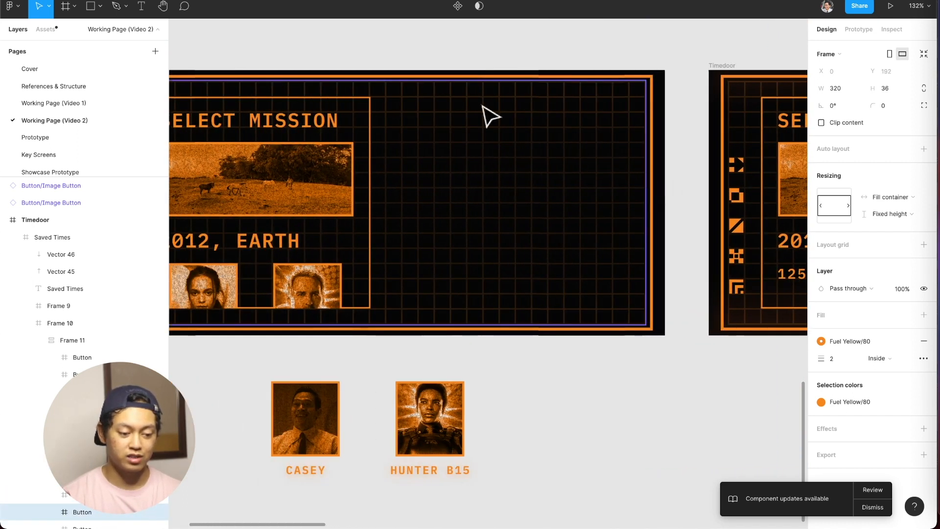
left_click(201, 70)
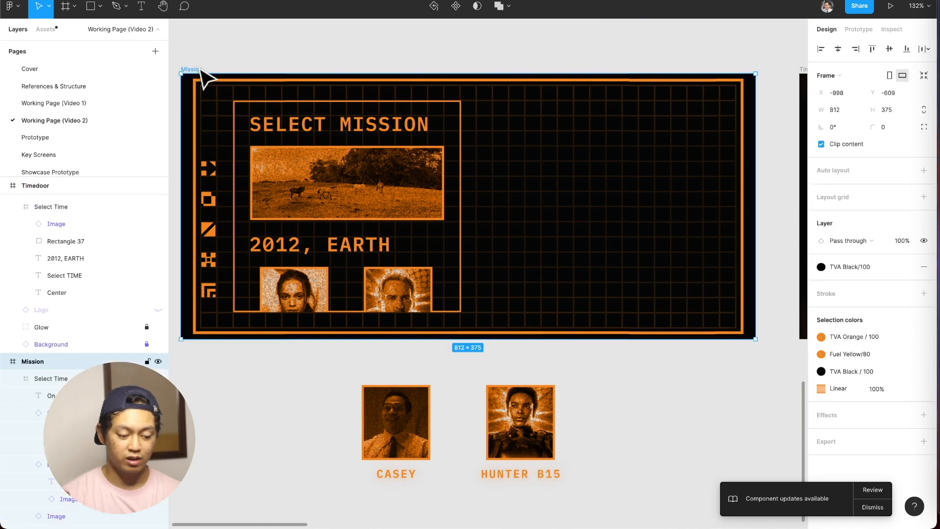
key("super+v")
key("super+z")
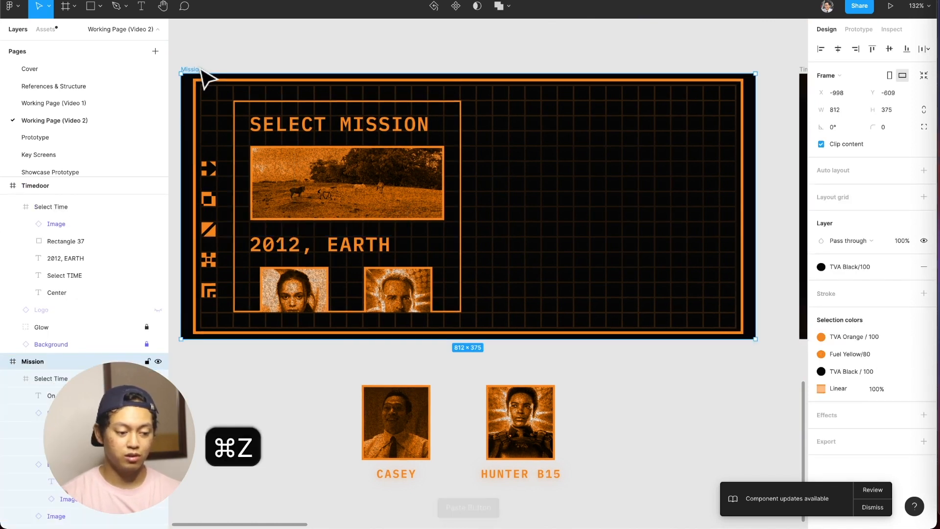
key("super+v")
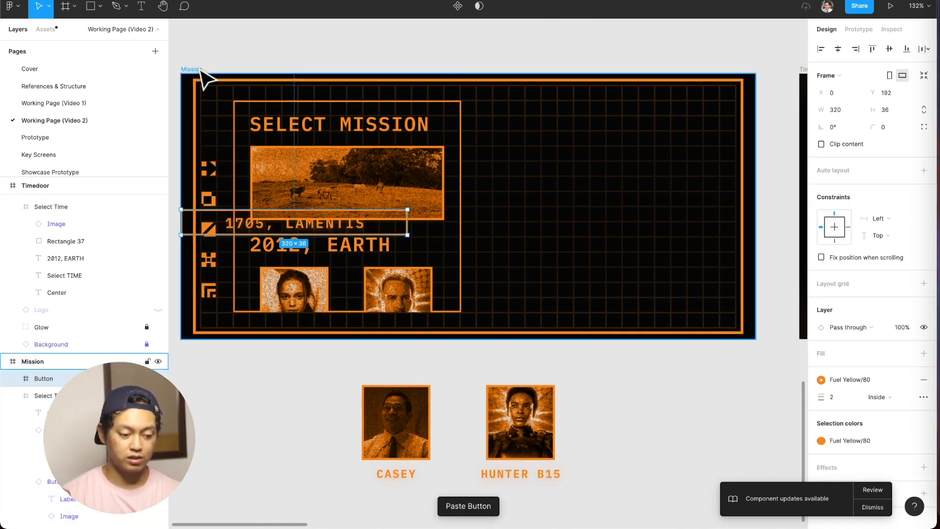
key("super+z")
Copy the whole Saved Times frame from the Timedoor screen and paste it into the Mission frame.
scroll(405, 184, "right", 10)
scroll(396, 172, "right", 5)
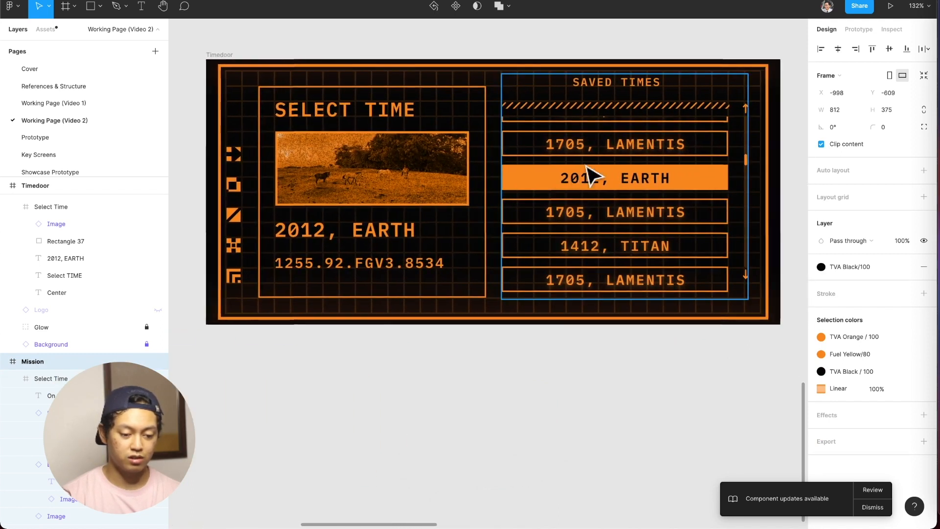
left_click(600, 121)
key("super+c")
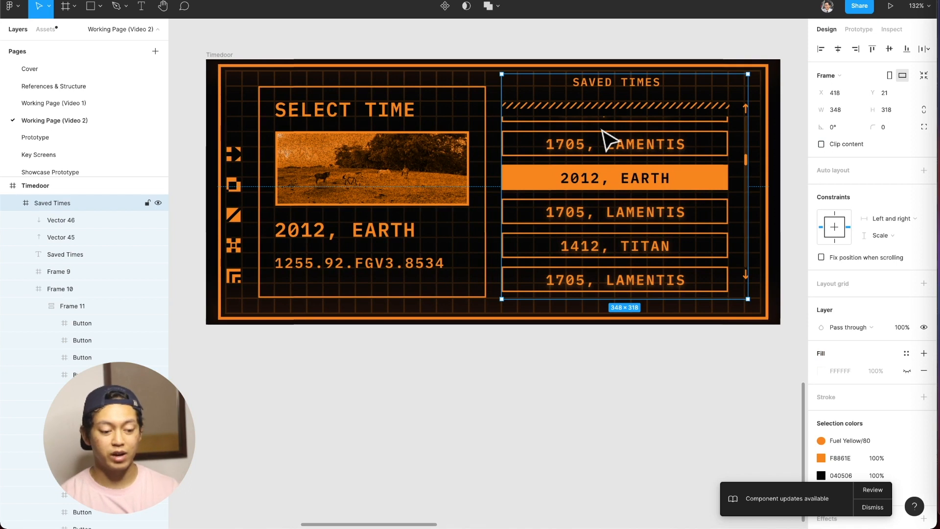
scroll(602, 132, "left", 10)
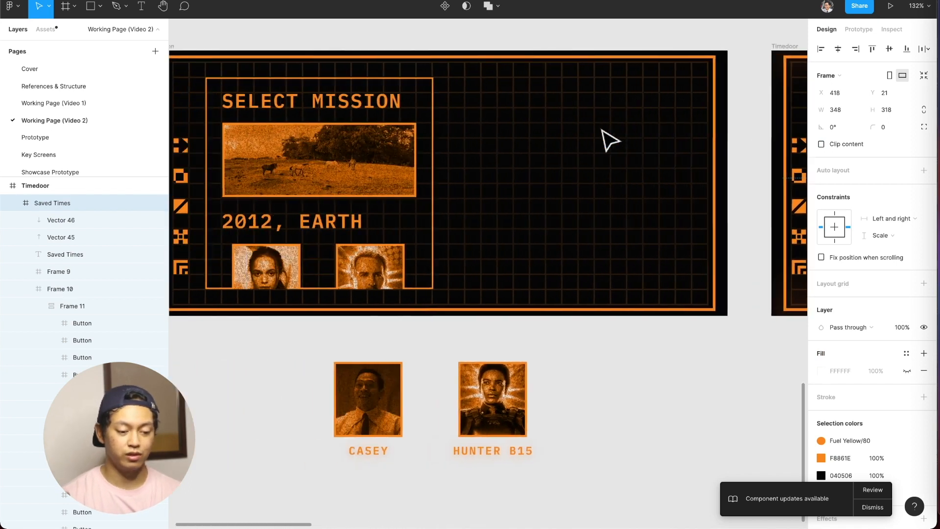
scroll(602, 132, "up", 1)
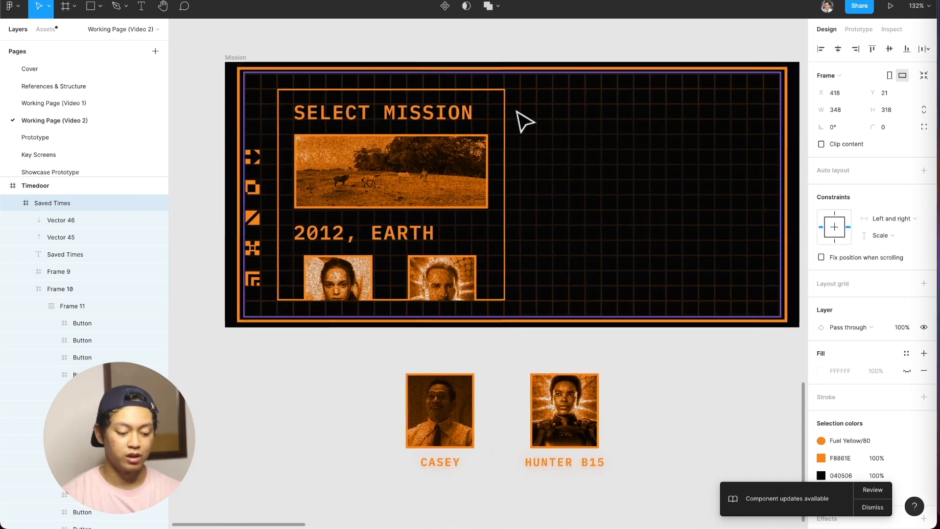
left_click(243, 57)
key("super+v")
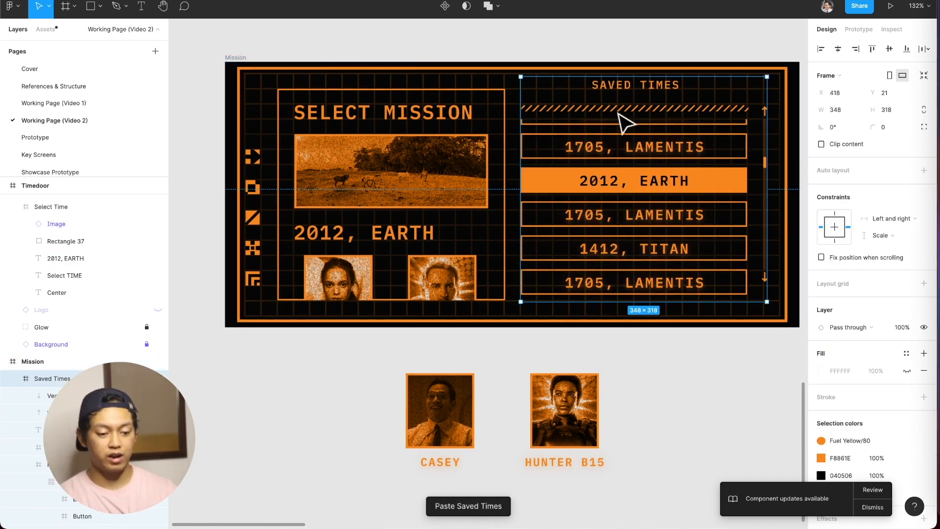
Delete everything inside the Mission screen's Saved Times frame except the diagonal-striped divider.
double_click(649, 108)
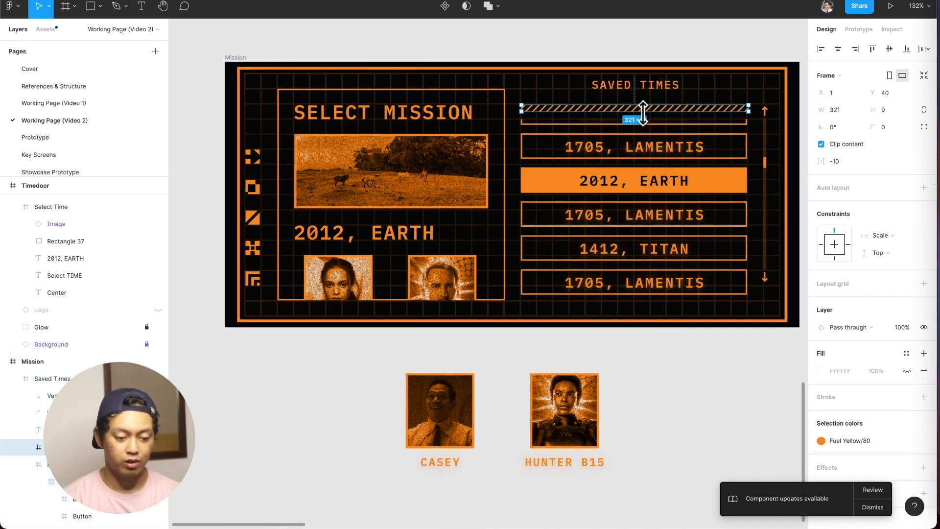
key("shift+Return")
key("Return")
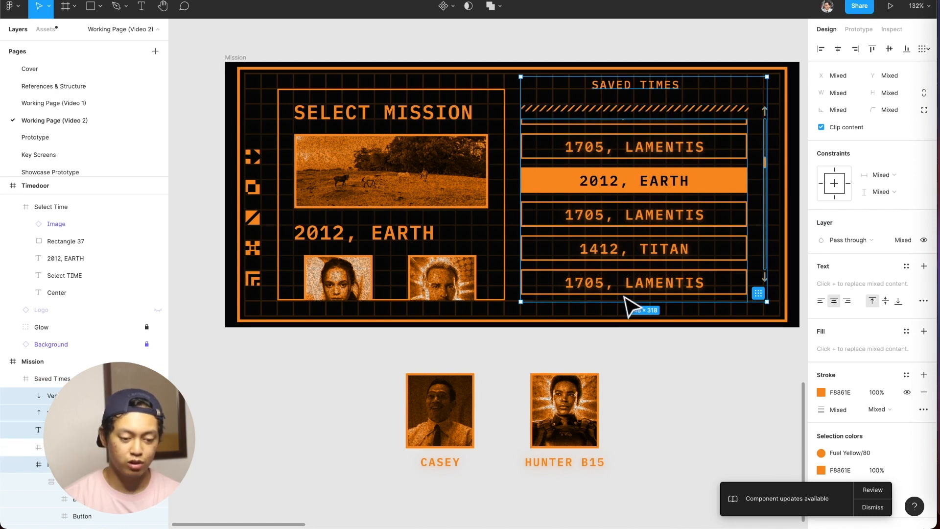
key("BackSpace")
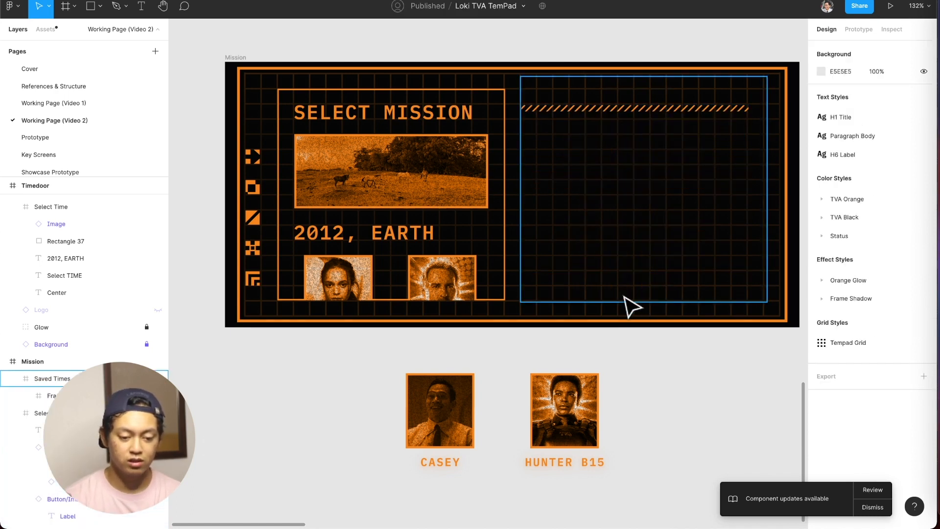
Shrink the Mission screen's Saved Times frame to fit its diagonal-striped divider.
left_click(764, 113)
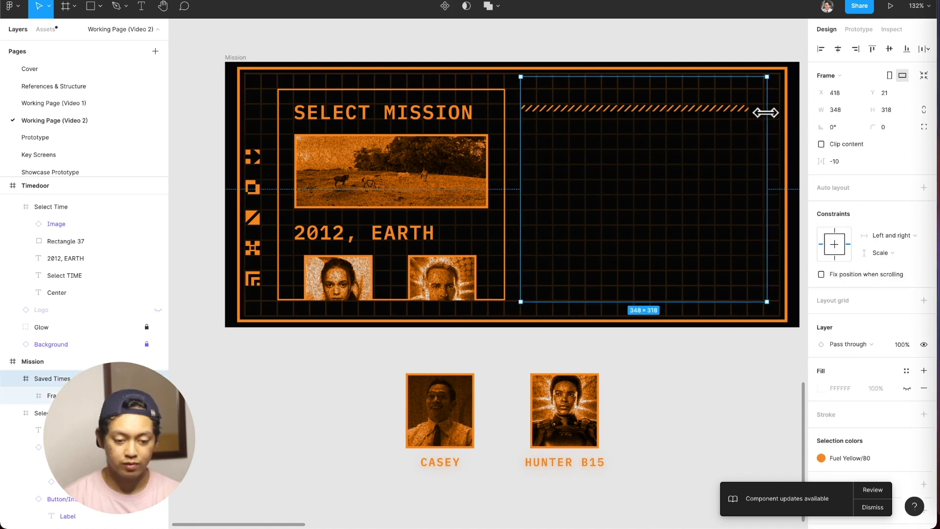
left_click(923, 77)
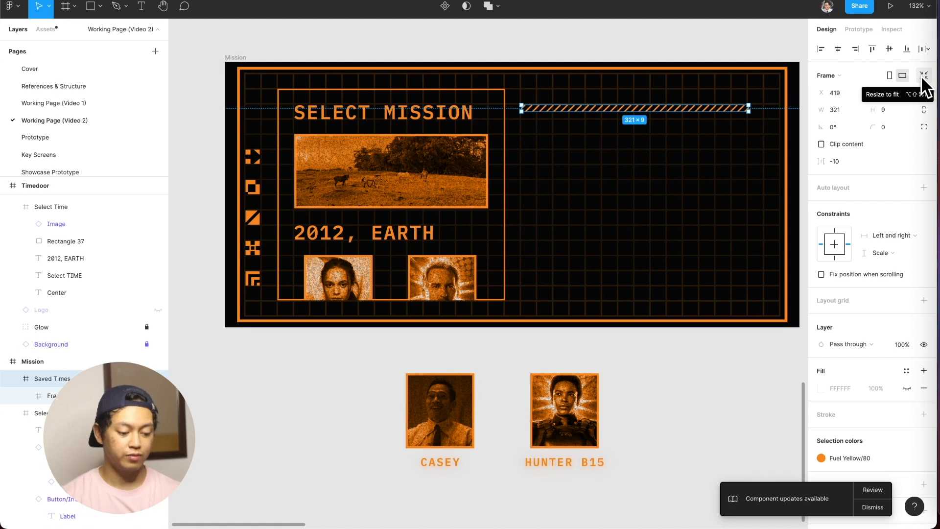
key("super+Tab")
key("super+Tab")
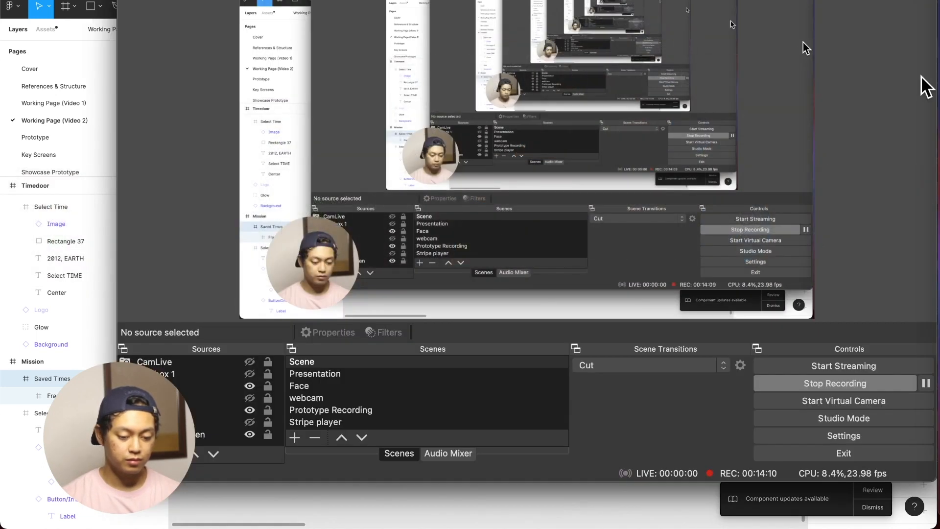
key("super+Tab")
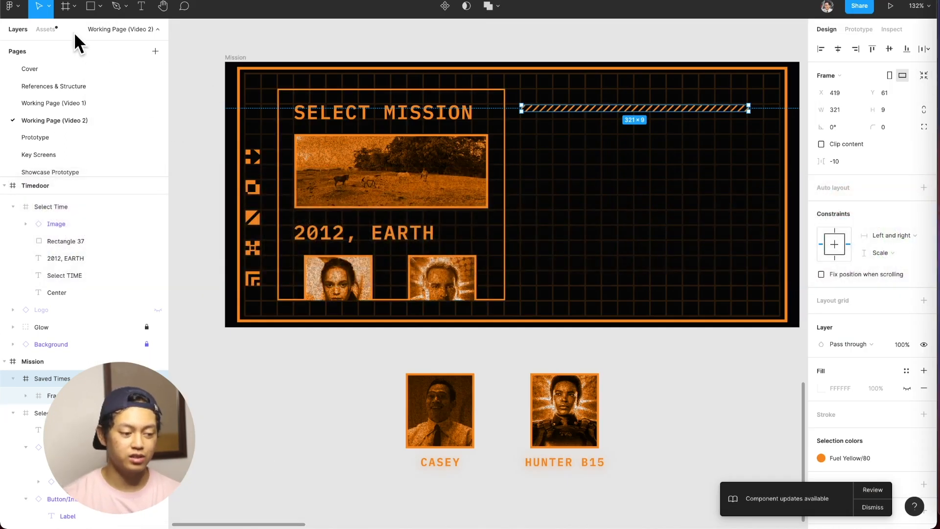
Find the Selection button component among the assets, place it below the striped divider, and duplicate it beneath with a 12 px gap.
left_click(45, 29)
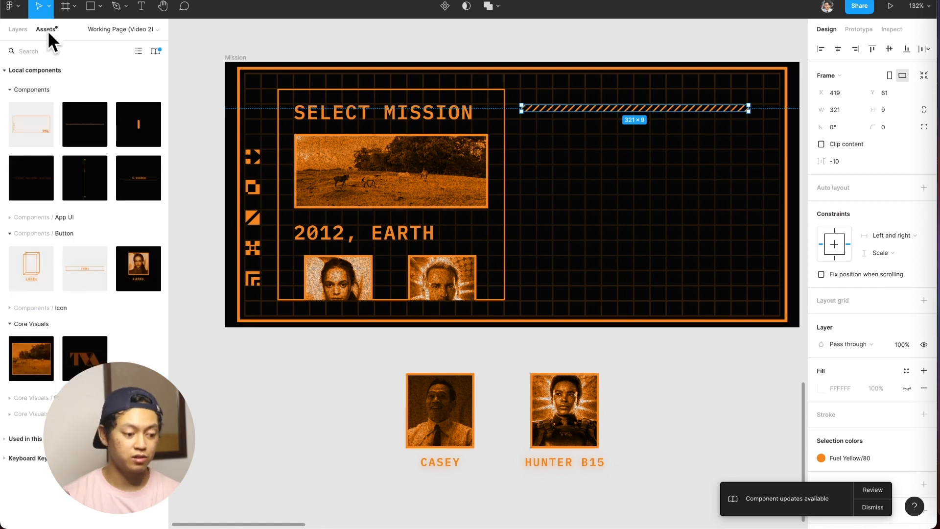
type("button")
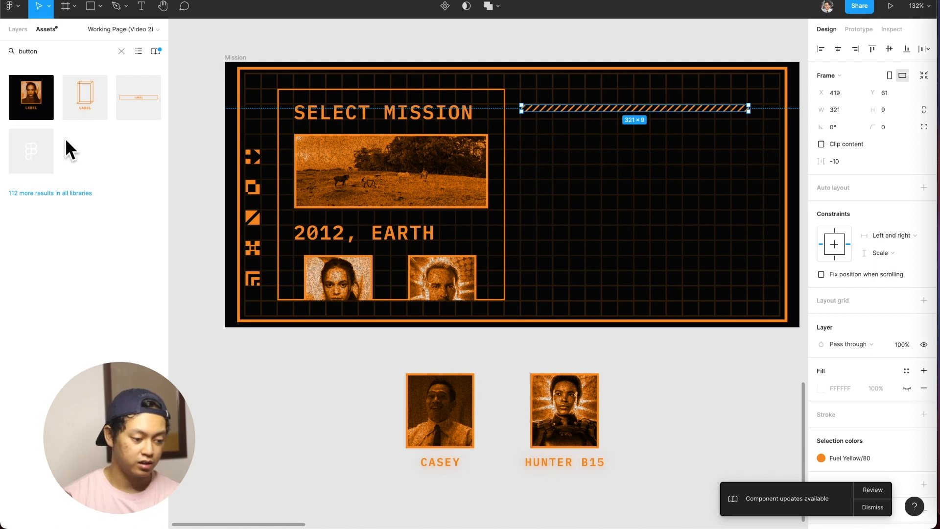
mouse_move(160, 106)
left_mouse_down()
mouse_move(626, 175)
mouse_move(656, 143)
mouse_move(628, 139)
left_mouse_up()
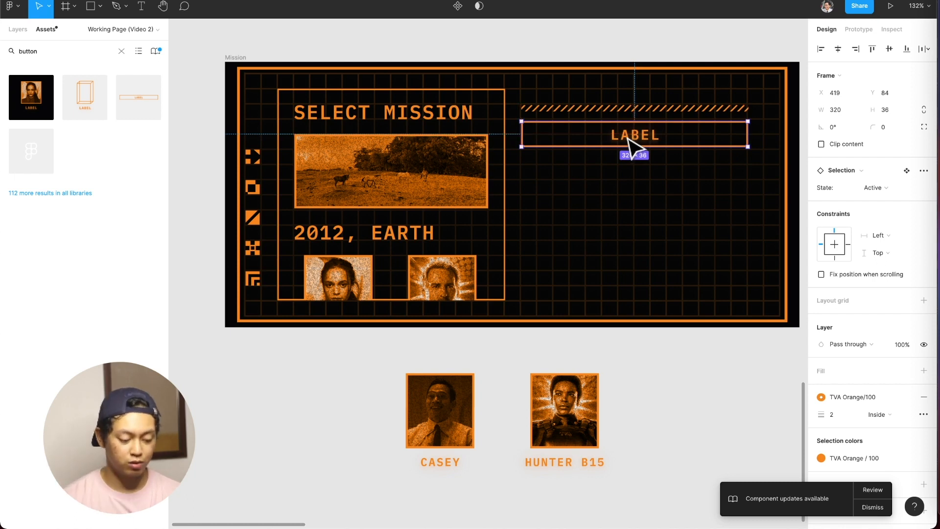
left_click_drag(657, 142, 648, 168)
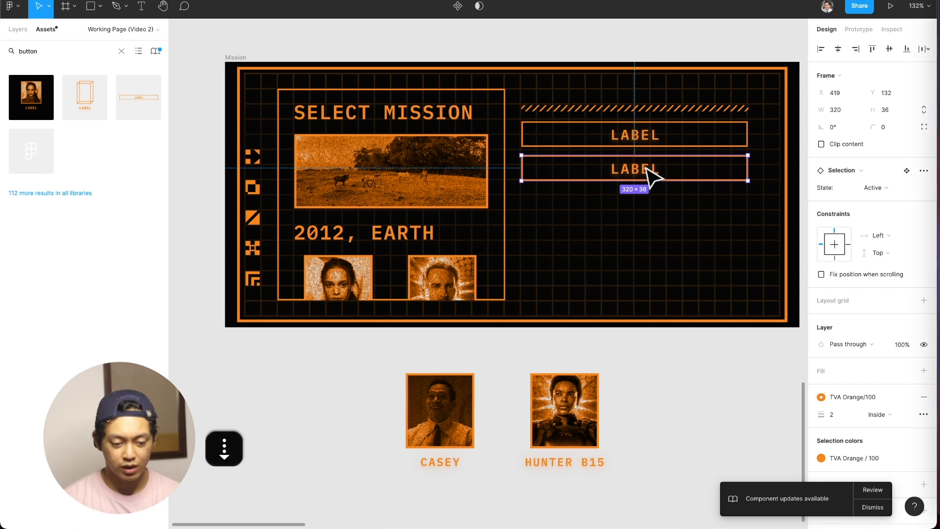
Check the size and spacing of the Saved Times buttons on the Timedoor screen.
scroll(664, 155, "down", 5)
scroll(659, 150, "up", 4)
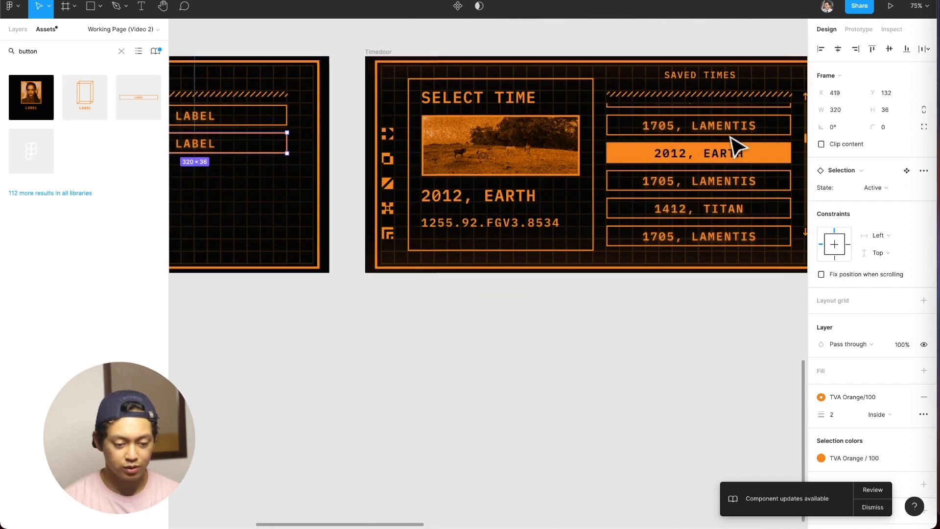
left_click(718, 128)
key("Escape")
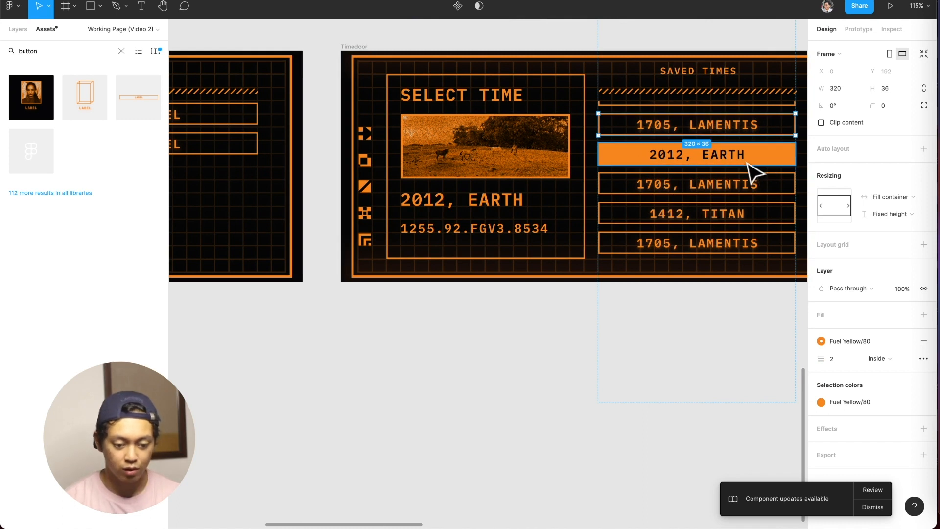
key("alt")
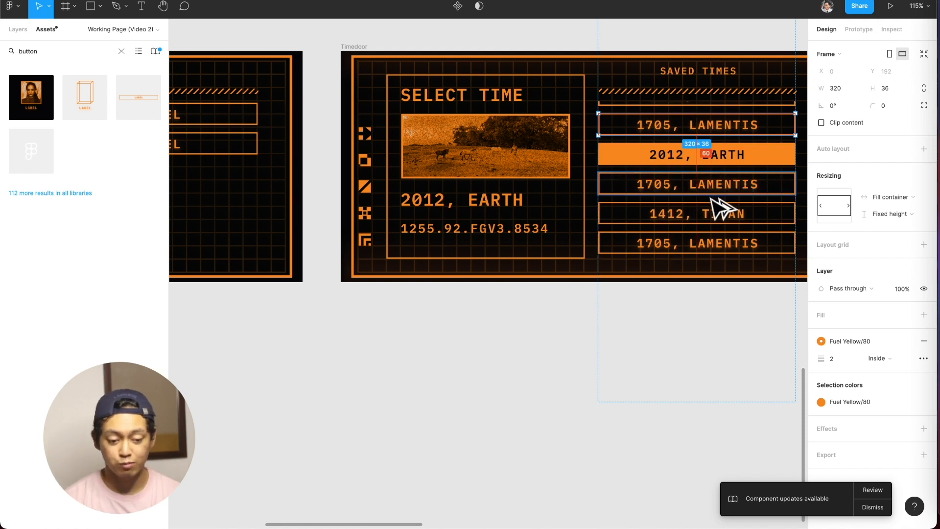
scroll(711, 198, "left", 8)
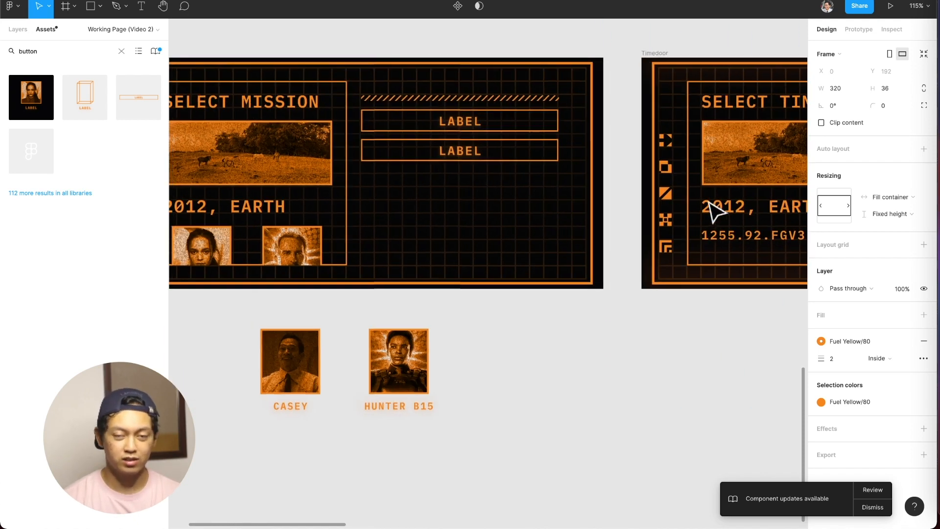
Duplicate the Mission screen's Label buttons downward into a column of eight, spaced 12 px apart.
left_click(488, 157)
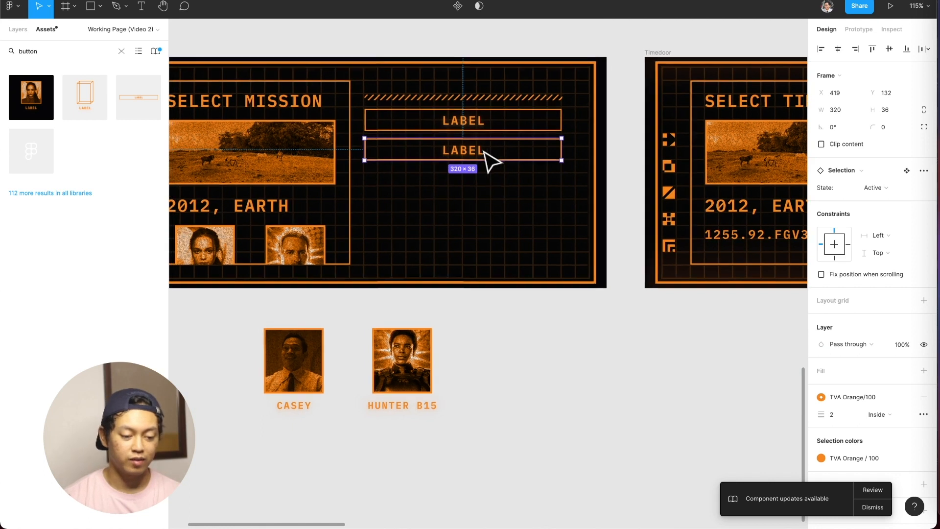
scroll(514, 155, "left", 2)
left_click(541, 122, "shift")
left_click_drag(566, 119, 568, 182)
left_click(566, 149, "shift")
left_click(567, 122, "shift")
left_click_drag(573, 126, 570, 243)
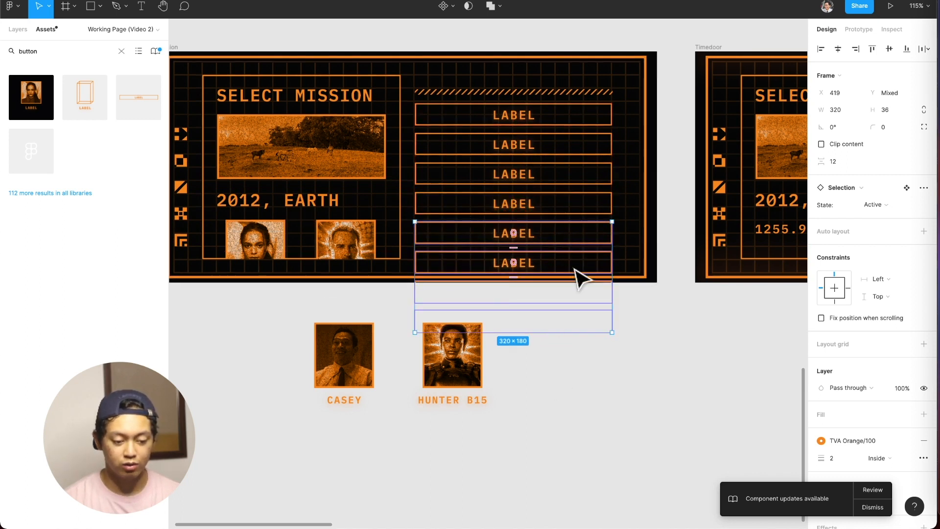
Select all eight Label buttons on the Mission screen and wrap them in one frame.
left_click(584, 204, "shift")
left_click(588, 175, "shift")
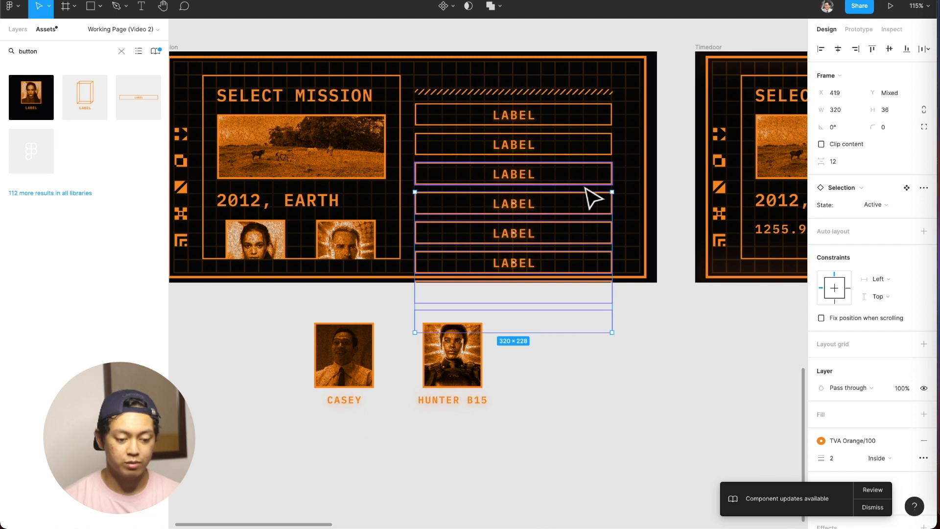
left_click(590, 147, "shift")
left_click(595, 122, "shift")
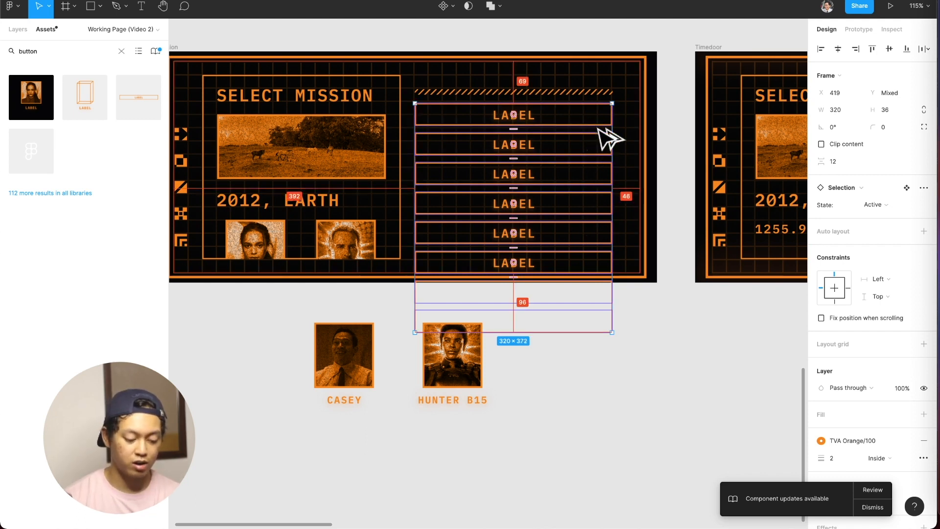
key("alt+super+g")
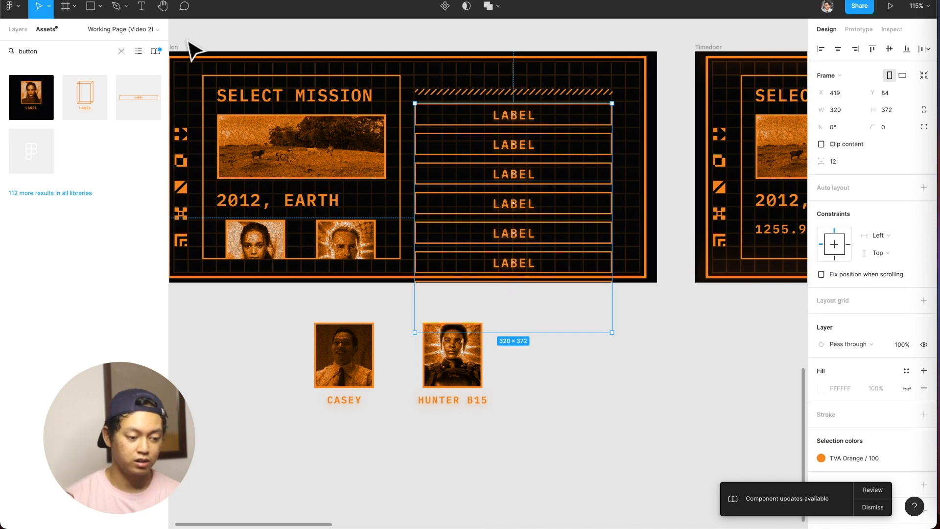
left_click(21, 27)
key("super+z")
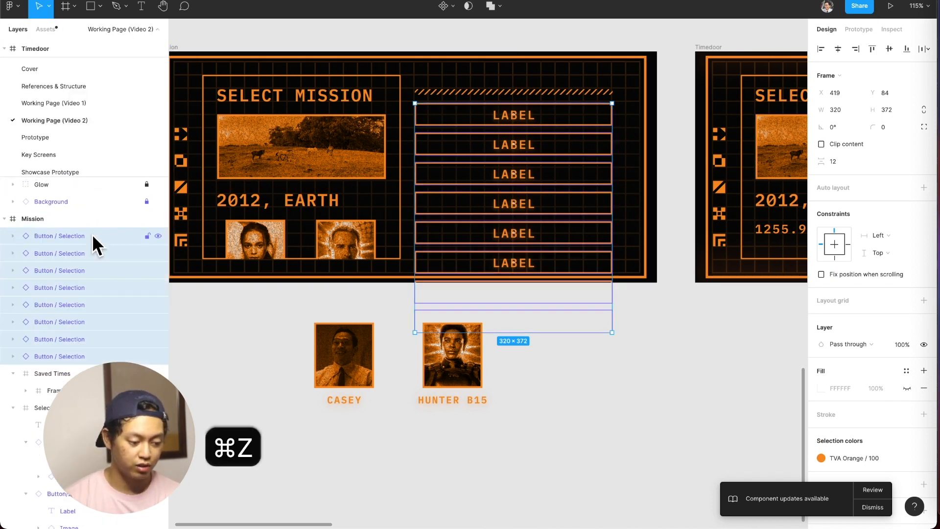
scroll(76, 262, "up", 1)
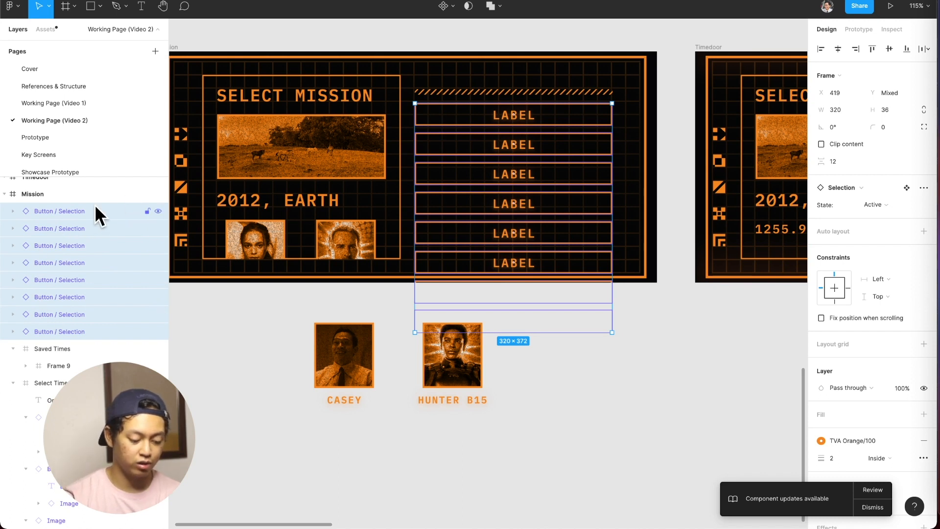
key("super+alt+g")
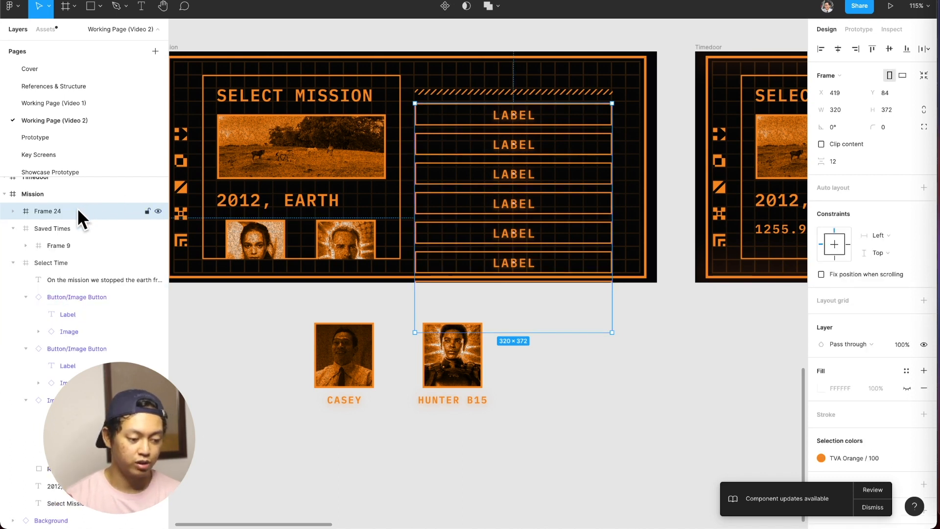
Rename the new frame around the Label buttons as "Buttons".
left_click(13, 210)
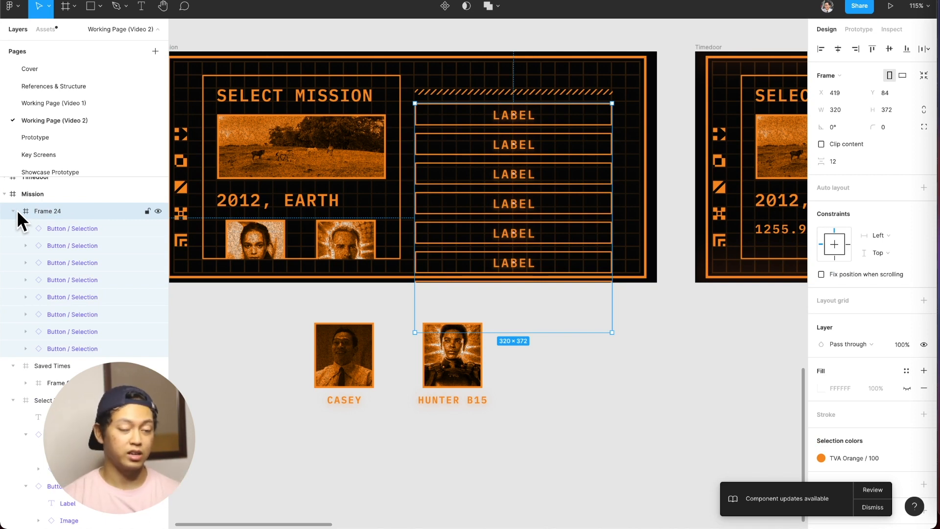
double_click(49, 211)
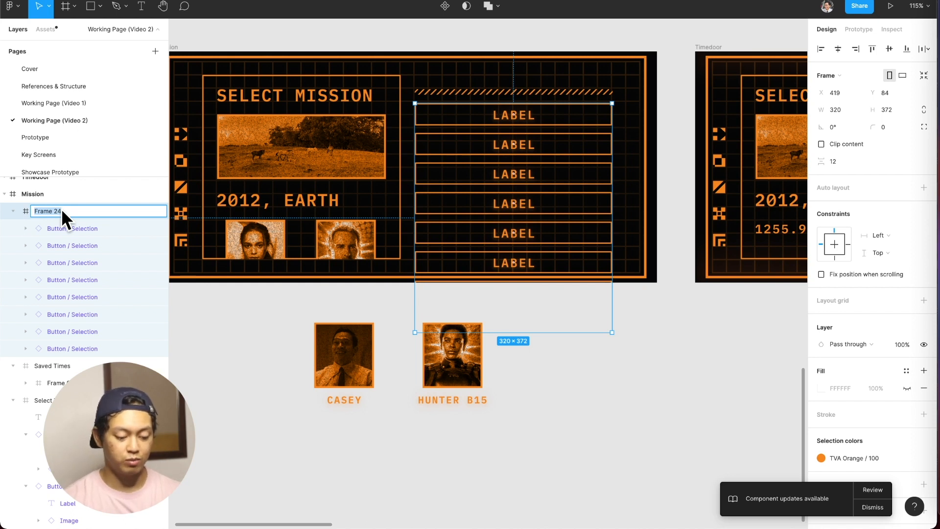
type("Buton")
key("BackSpace")
key("BackSpace")
type("tons")
key("Return")
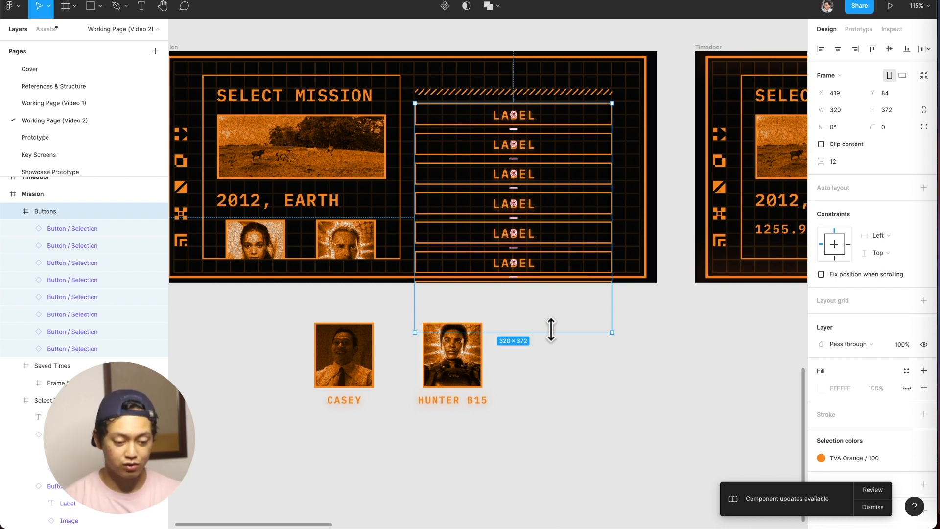
Shorten the Buttons frame to a height of 253, level with the Select Mission panel's lower edge, and clip its content.
left_click_drag(549, 332, 552, 263)
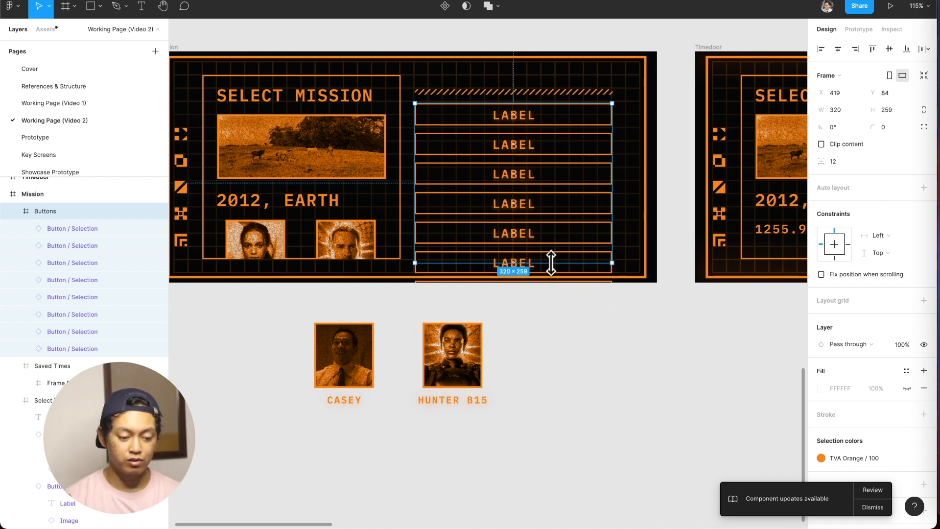
key("super+z")
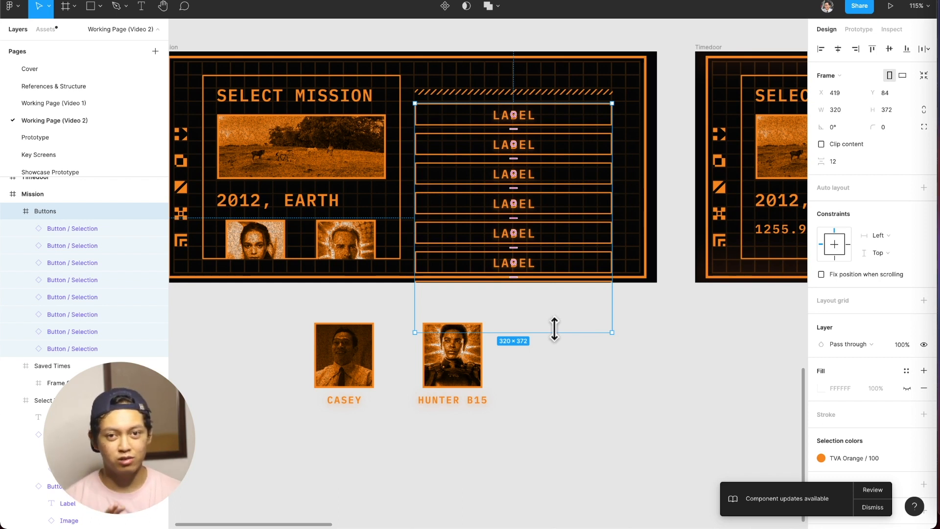
left_click(563, 277)
left_click(578, 365)
left_click(563, 216)
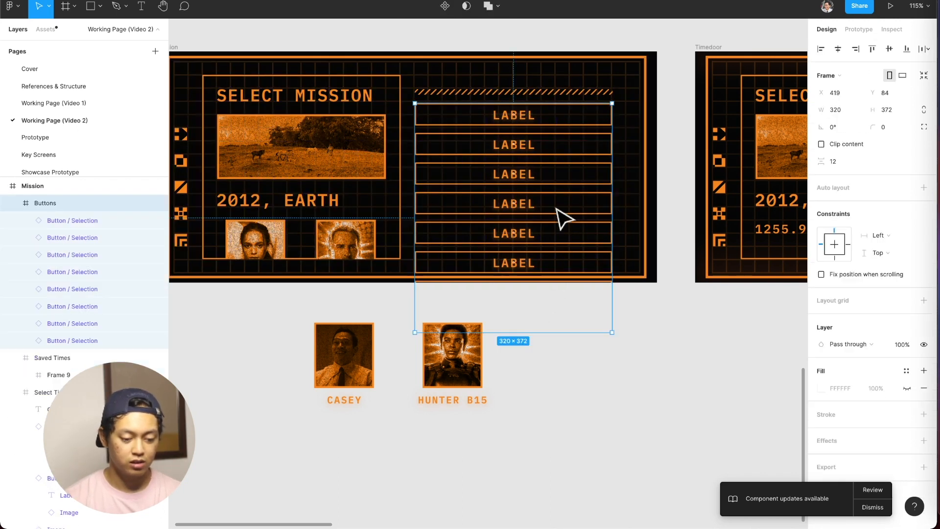
left_click_drag(543, 332, 541, 260)
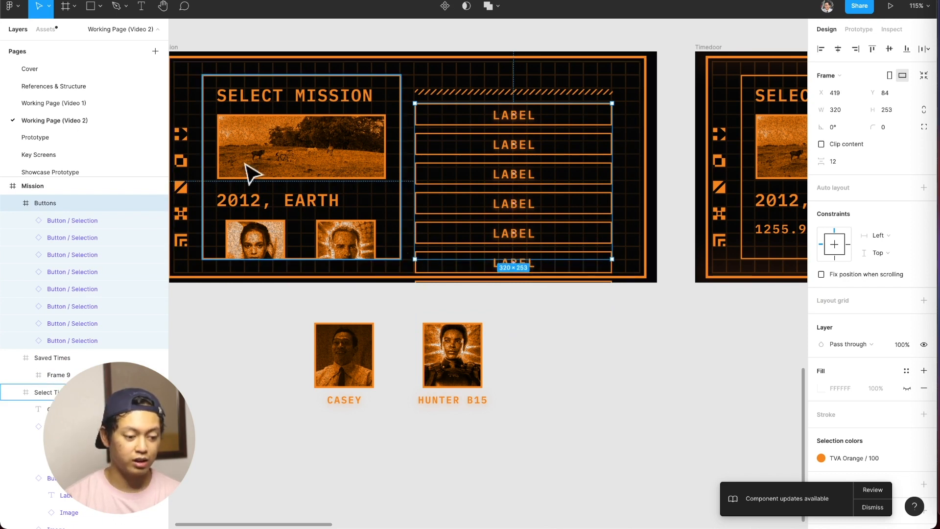
left_click(848, 144)
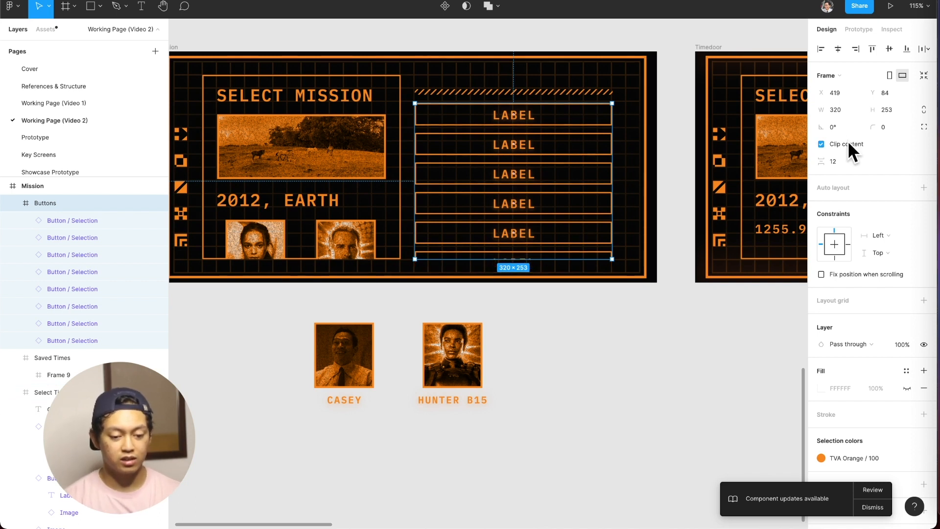
left_click(596, 349)
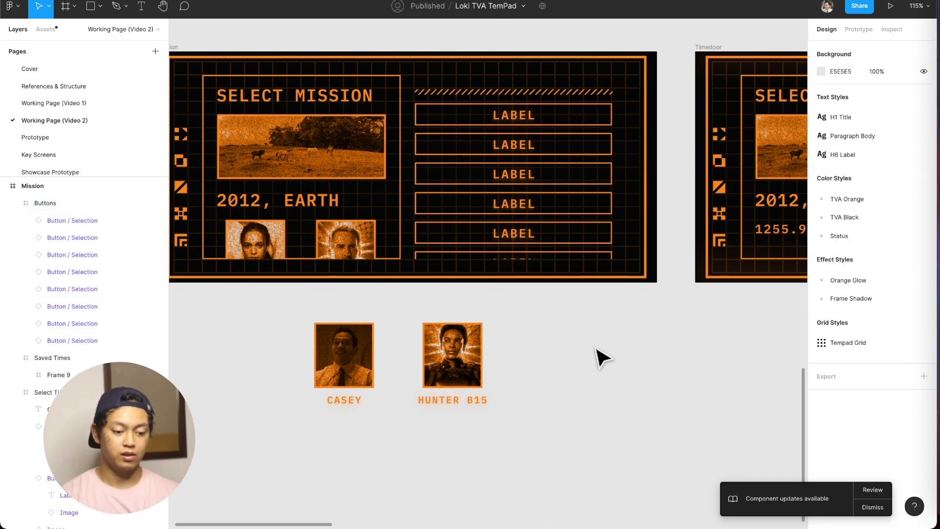
Replace the topmost Mission button's label with the "2012, EARTH" text copied from the Timedoor screen's highlighted button.
double_click(551, 173)
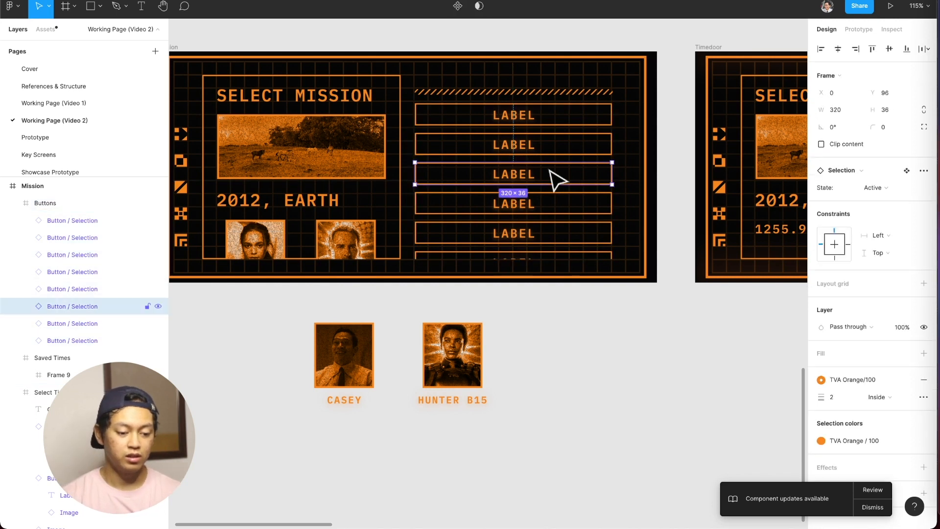
left_click(567, 150)
left_click(588, 119)
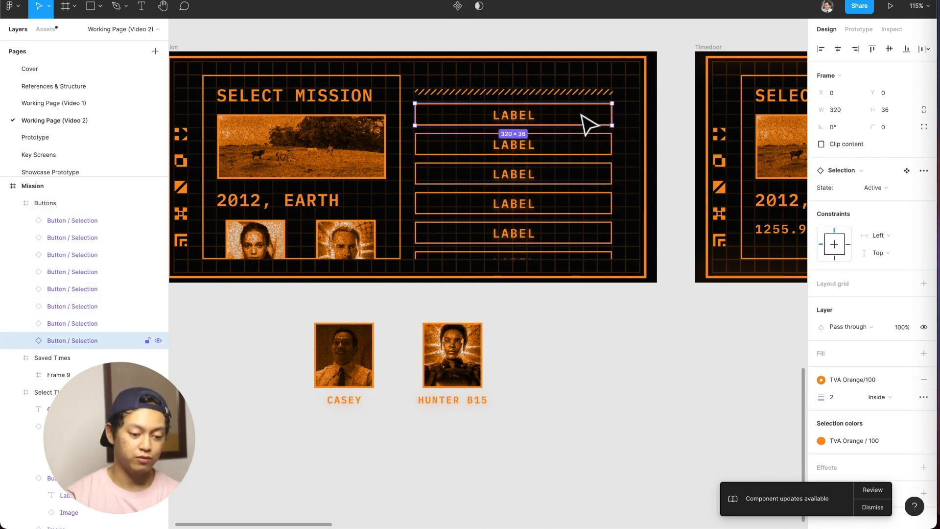
double_click(521, 116)
scroll(541, 199, "right", 10)
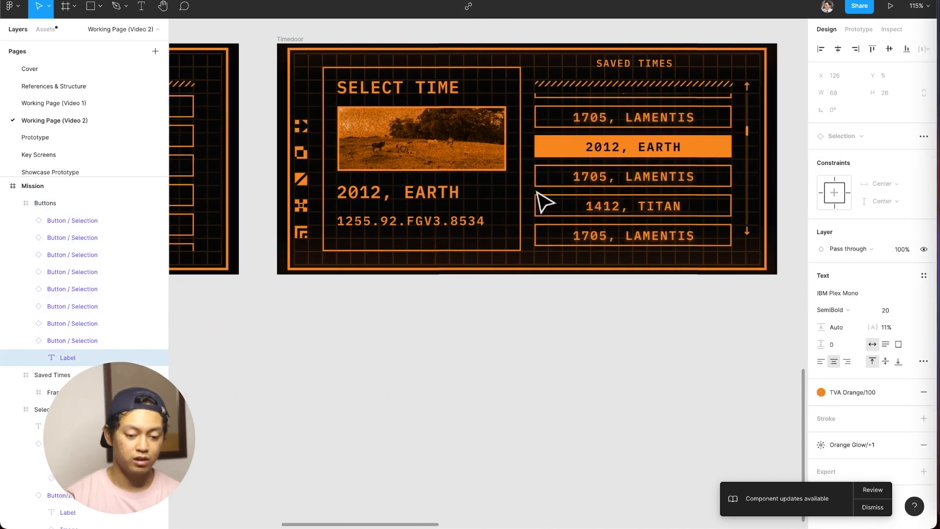
scroll(539, 194, "up", 1)
double_click(614, 153)
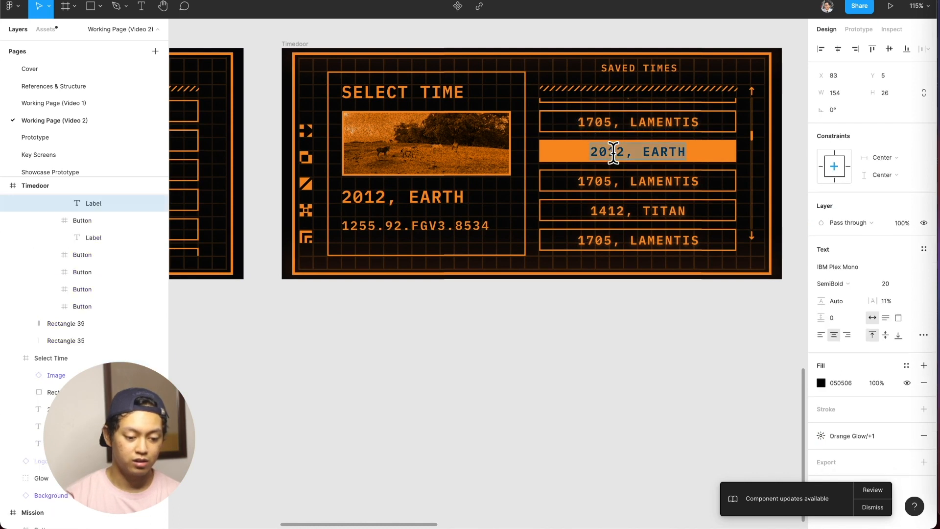
key("super+c")
scroll(490, 137, "left", 10)
double_click(380, 114)
key("super+a")
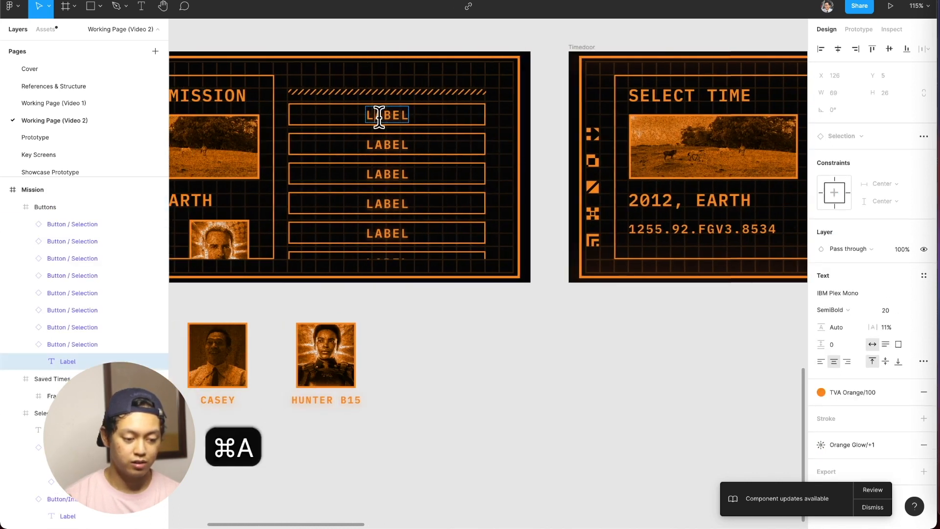
key("shift+super+v")
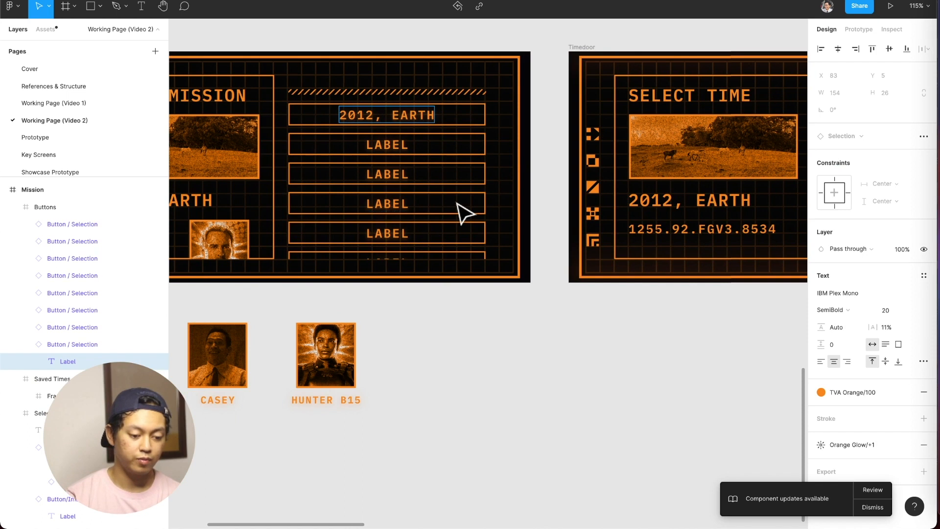
Replace the second Mission button's label with the "1705, LAMENTIS" text copied from the Timedoor screen's list.
scroll(463, 212, "right", 5)
double_click(663, 180)
key("super+a")
key("super+c")
scroll(616, 195, "left", 6)
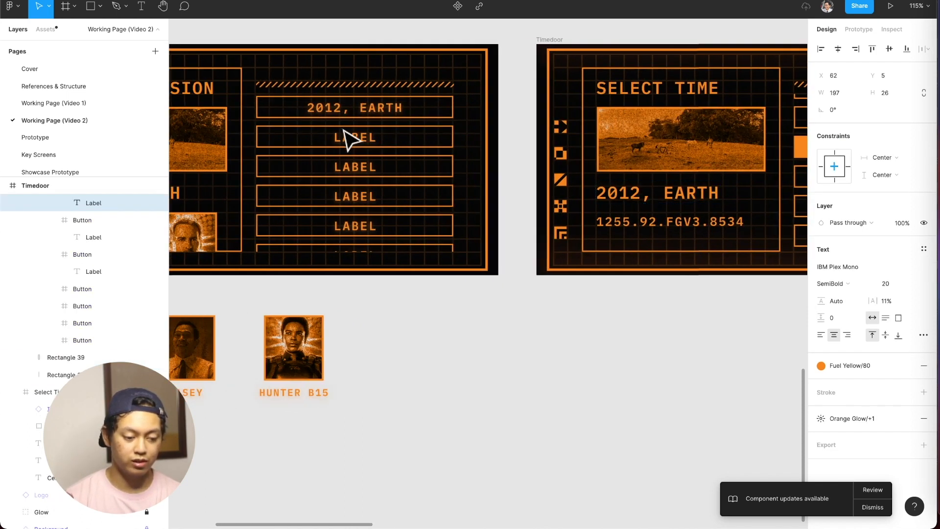
double_click(349, 139)
key("super+a")
key("shift+super+v")
Replace the third Mission button's label with the "1412, TITAN" text copied from the Timedoor screen's list.
scroll(390, 157, "right", 5)
scroll(390, 157, "down", 1)
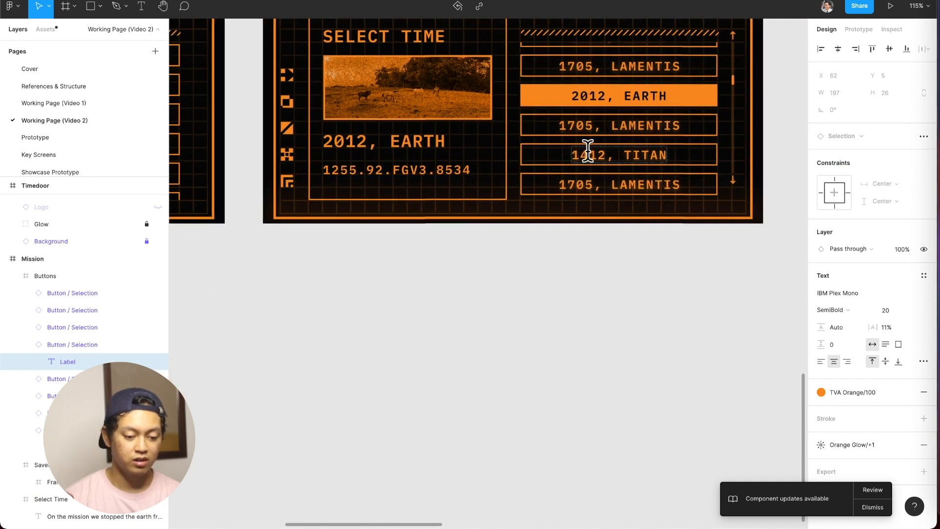
double_click(578, 156)
key("super+a")
key("super+c")
scroll(579, 156, "left", 6)
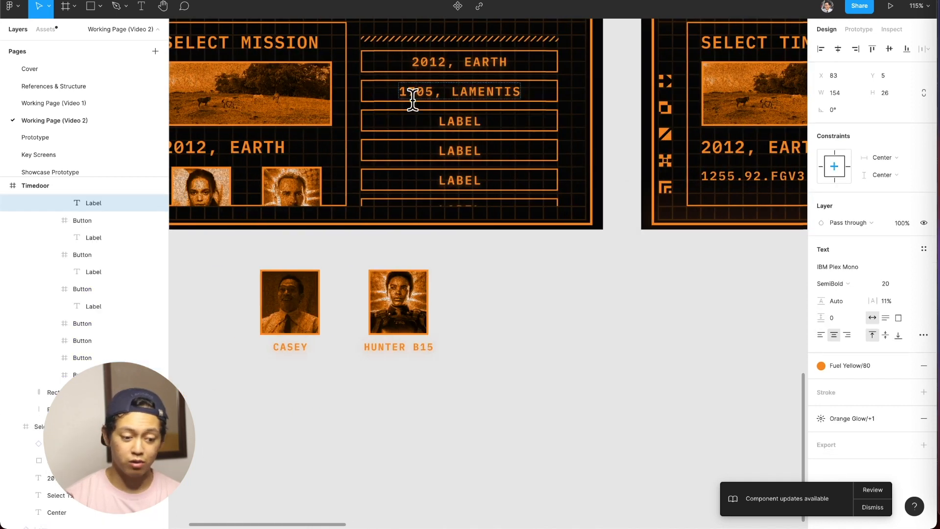
double_click(460, 121)
key("super+a")
key("shift+super+v")
Replace the fourth Mission button's label with "1705, LAMENTIS", copied from the lowest button on the Timedoor screen.
scroll(468, 133, "right", 5)
scroll(468, 132, "down", 1)
scroll(651, 153, "right", 5)
double_click(701, 181)
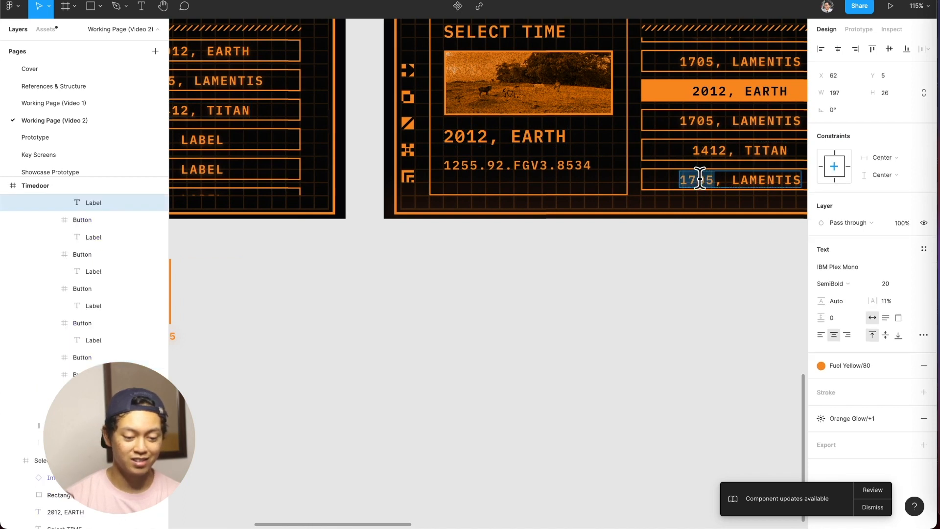
key("super+a")
key("super+c")
scroll(558, 152, "left", 6)
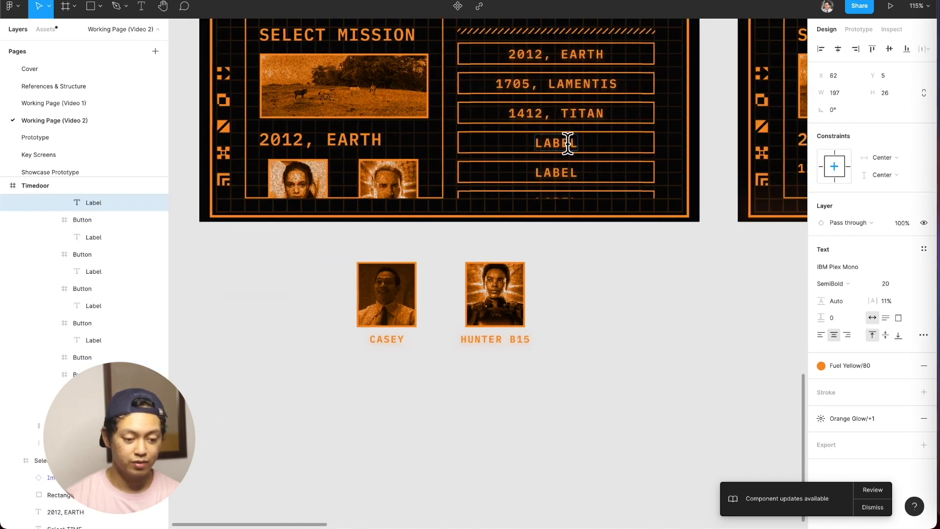
double_click(567, 143)
key("super+a")
key("shift+super+v")
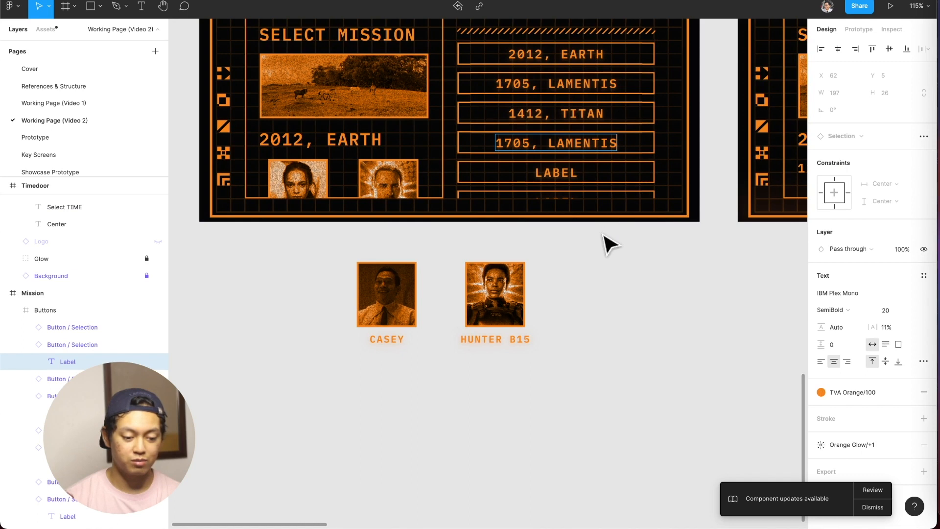
Copy "1412, TITAN" from the third Mission button into the fifth and sixth buttons' labels.
left_click(646, 119)
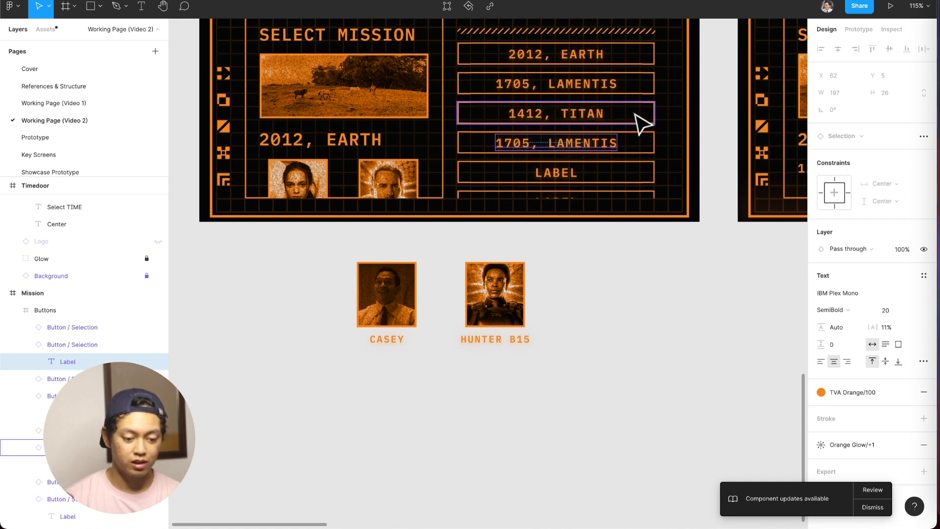
left_click(642, 121)
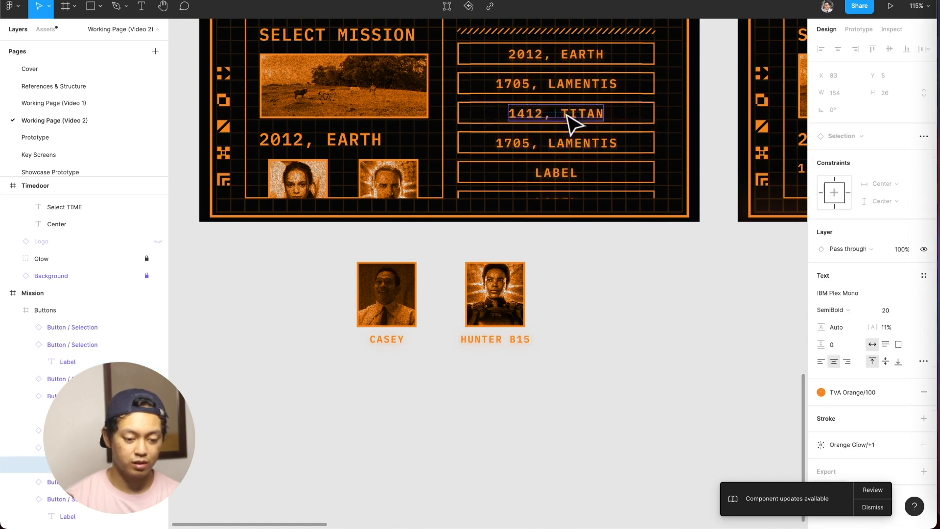
double_click(571, 118)
key("super+c")
double_click(563, 173)
key("super+a")
key("shift+super+v")
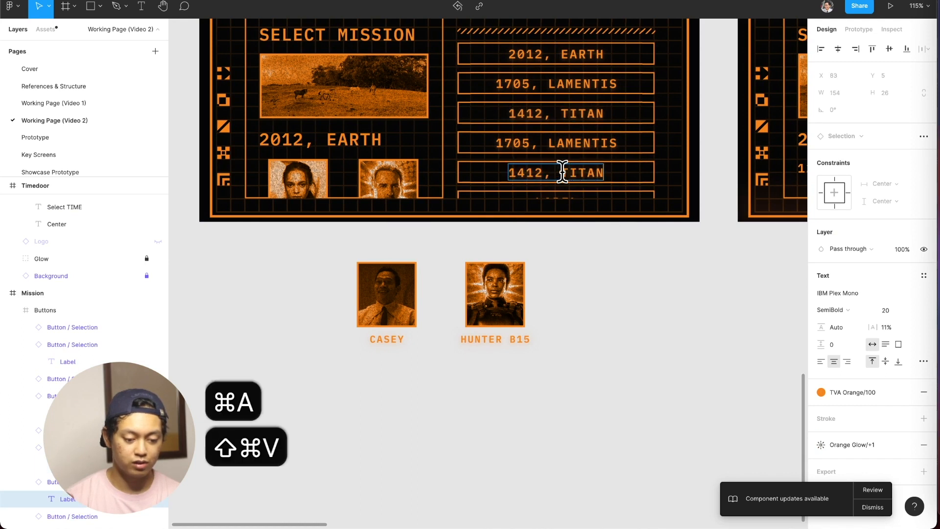
double_click(563, 199)
key("super+a")
key("shift+super+v")
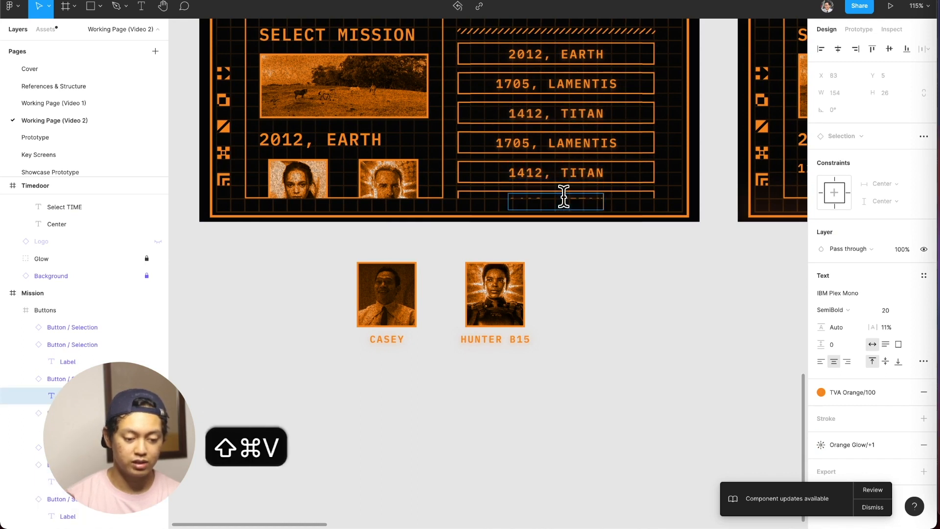
Turn off content clipping on both the Buttons frame and the Mission frame to expose the overflowing buttons.
left_click(603, 120)
left_click(650, 141)
left_click(668, 155)
left_click(631, 146)
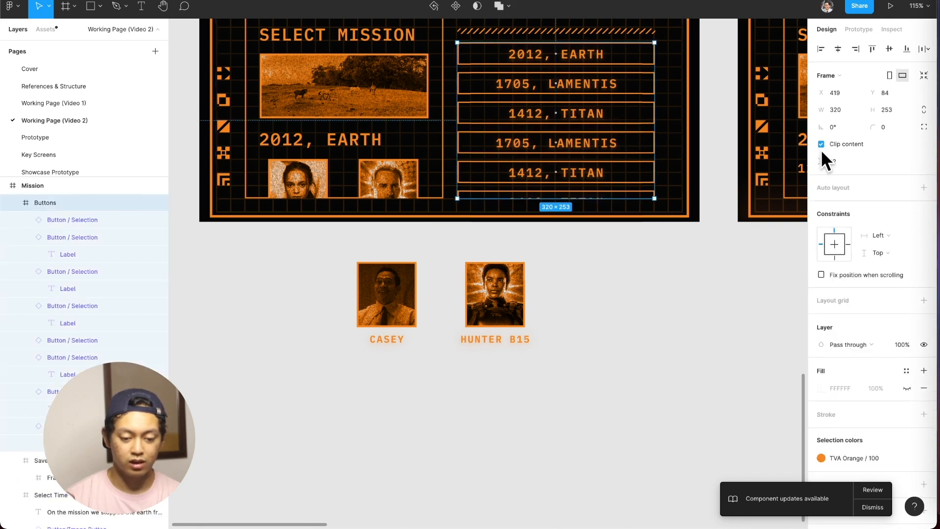
left_click(833, 146)
scroll(538, 46, "up", 3)
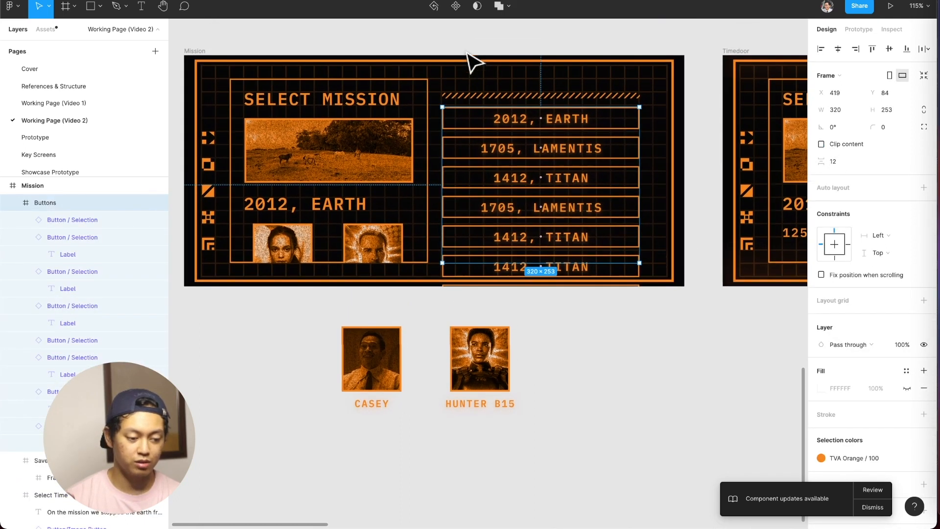
left_click(200, 64)
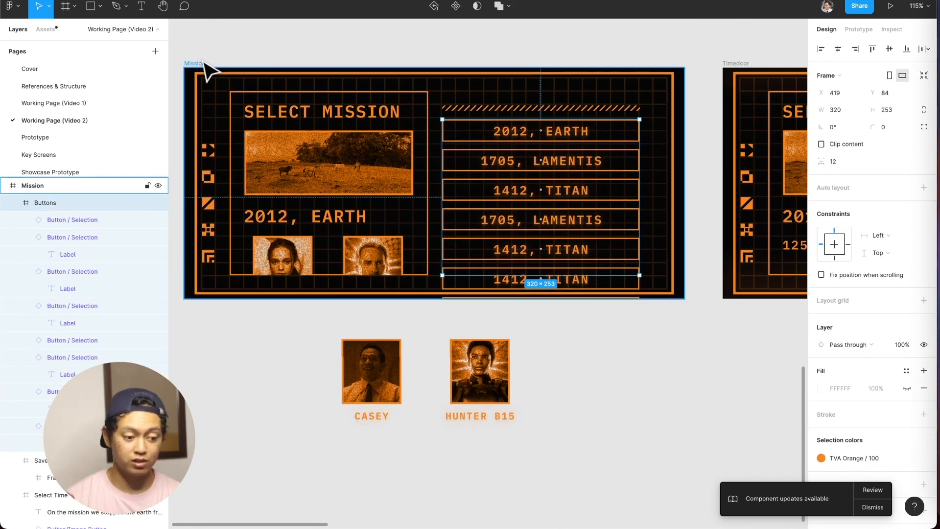
left_click(852, 146)
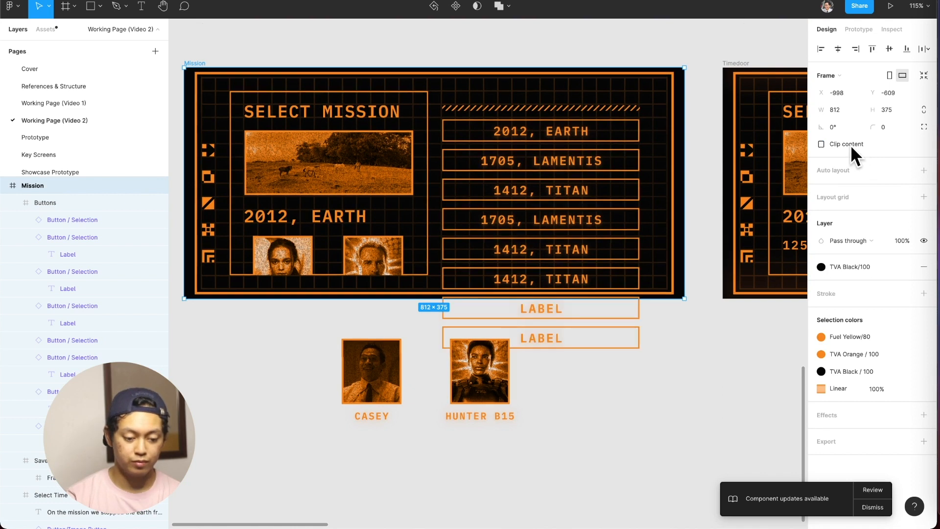
Copy "1705, LAMENTIS" from the second Mission button into the labels of the last two overflowing buttons.
double_click(570, 174)
key("super+c")
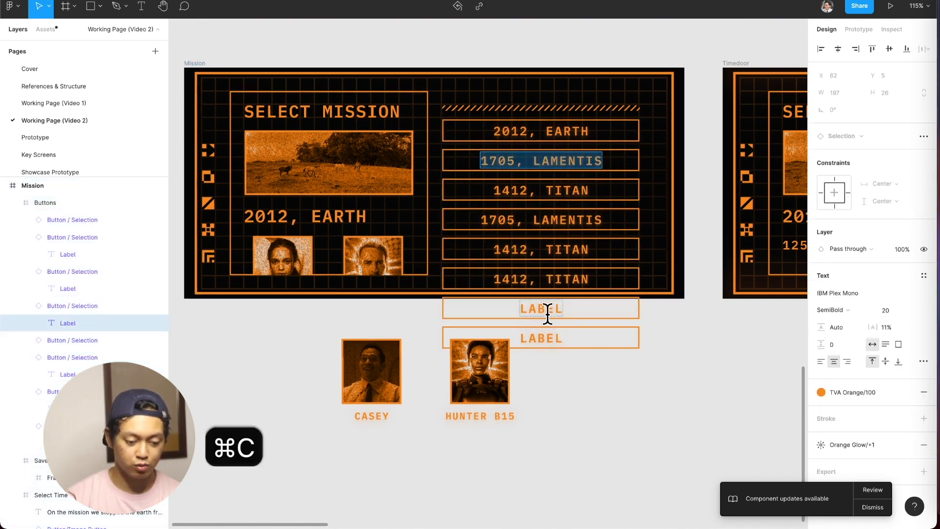
double_click(548, 309)
key("super+a")
key("shift+super+v")
double_click(550, 336)
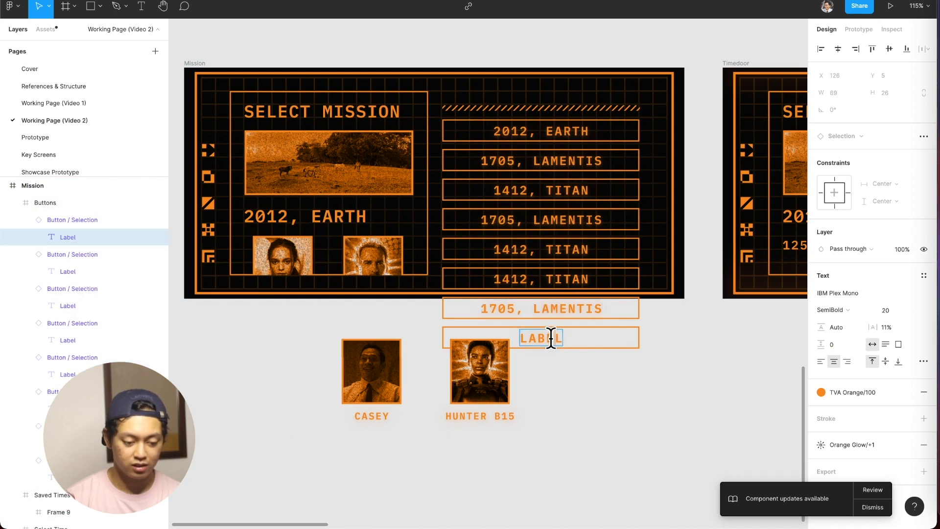
key("super+a")
key("shift+super+v")
Copy the "Saved Times" heading above the button list on the Timedoor screen.
scroll(605, 439, "right", 8)
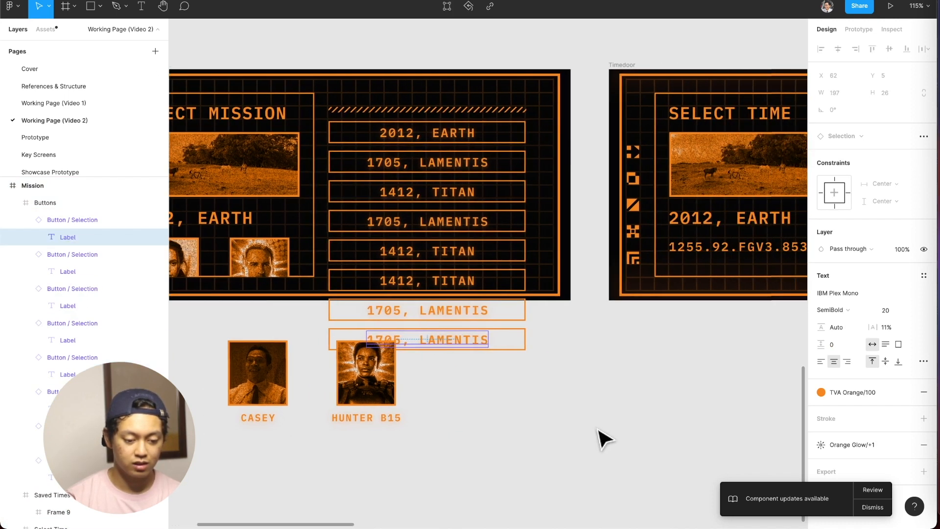
scroll(605, 439, "left", 4)
scroll(605, 440, "up", 1)
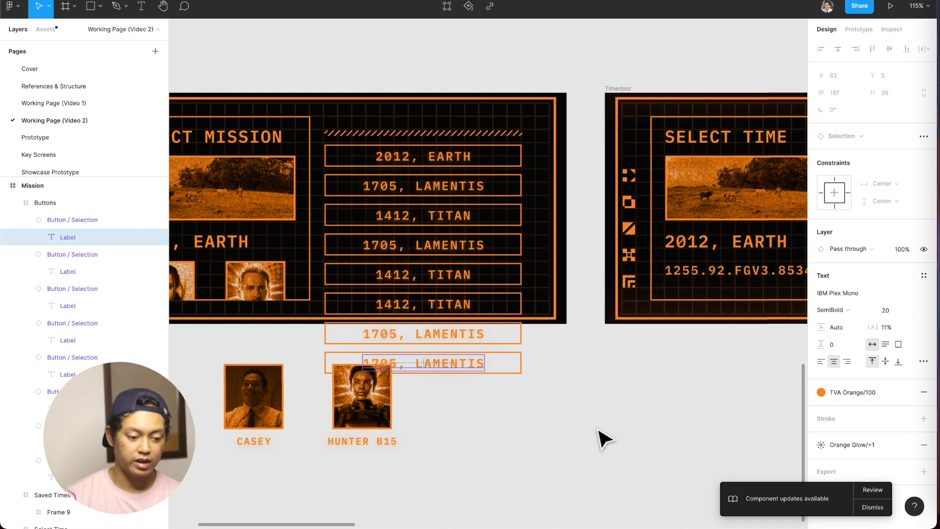
scroll(611, 423, "right", 4)
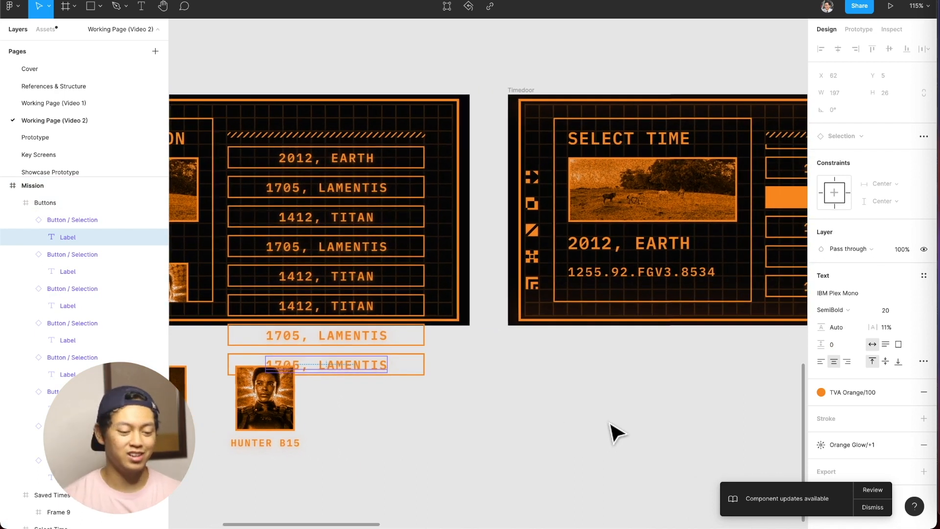
scroll(615, 432, "right", 11)
left_click(589, 104)
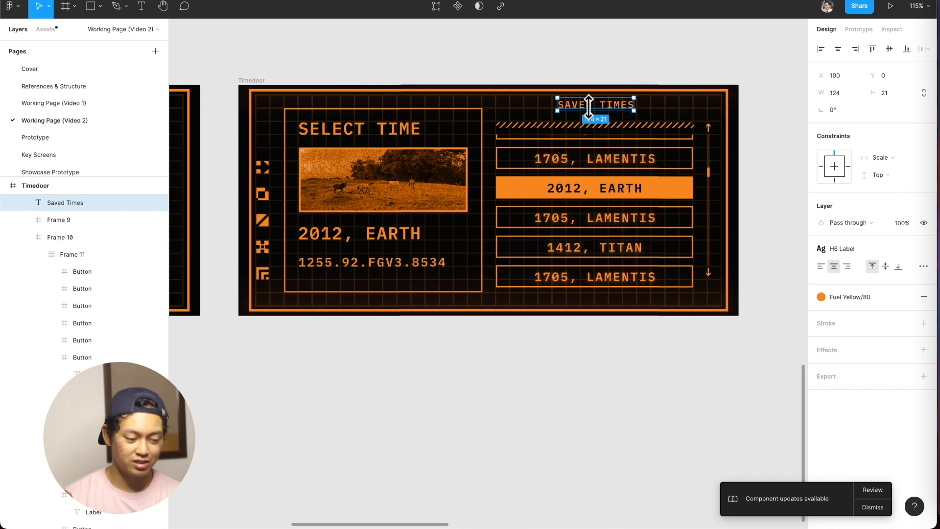
key("super+c")
scroll(598, 120, "left", 20)
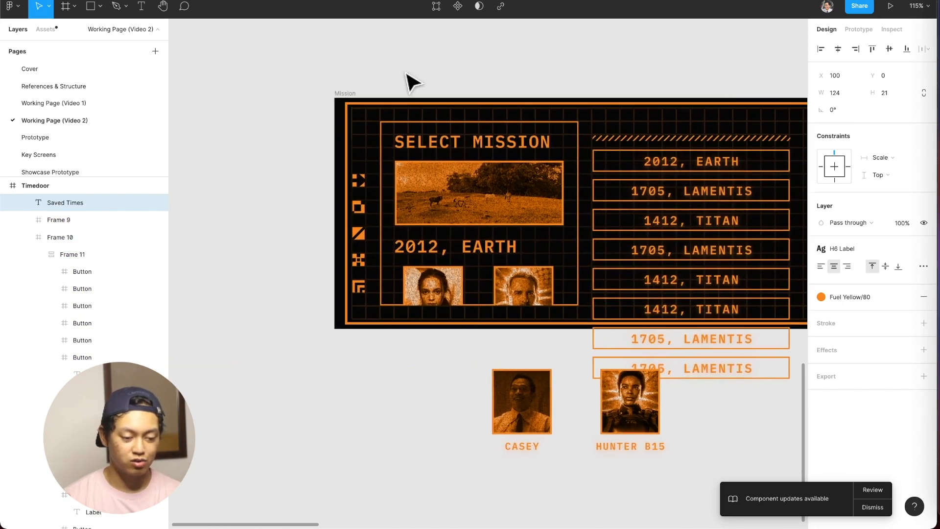
Paste the Saved Times heading into the Mission frame above the striped divider and centre the two horizontally.
left_click(343, 94)
scroll(338, 89, "right", 5)
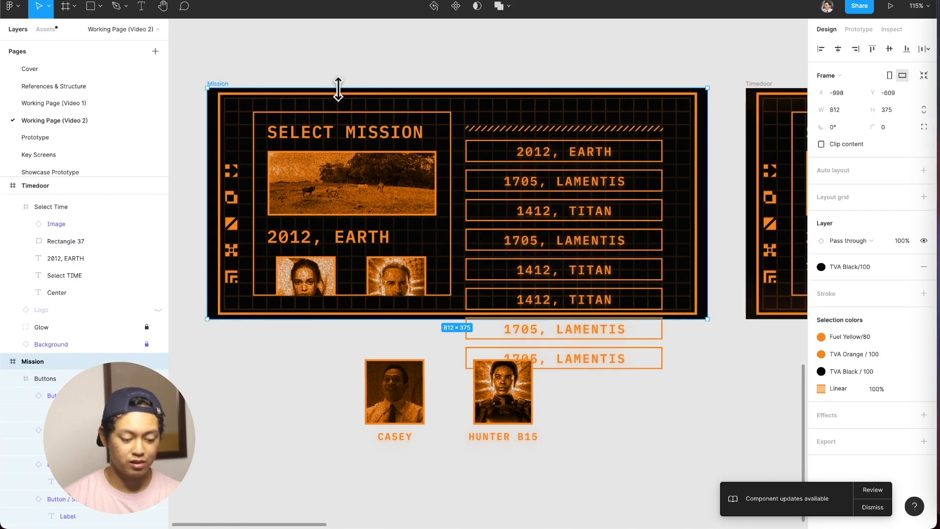
key("super+v")
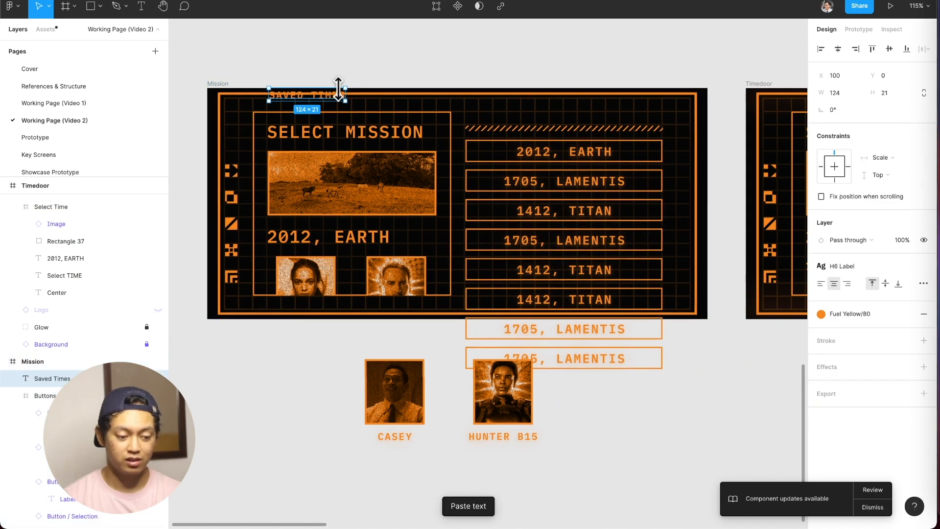
key("super+z")
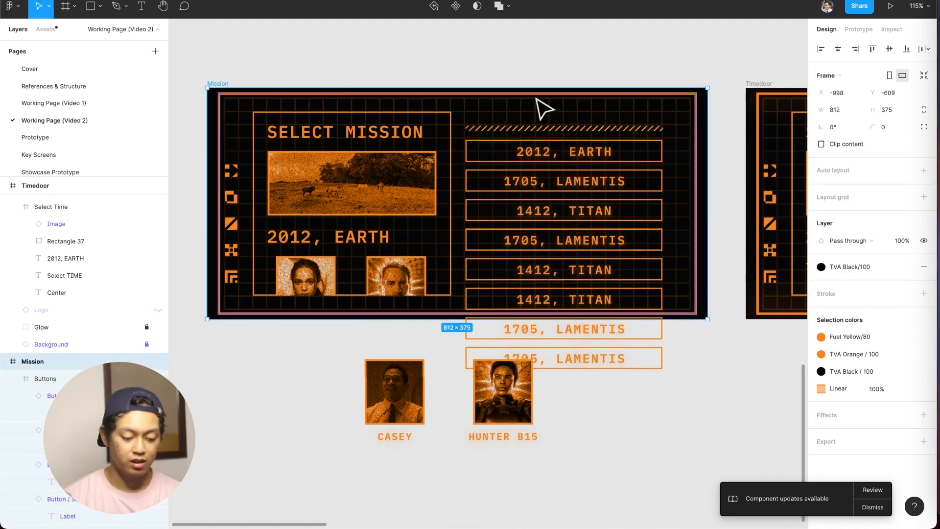
key("super+v")
left_click_drag(329, 97, 601, 113)
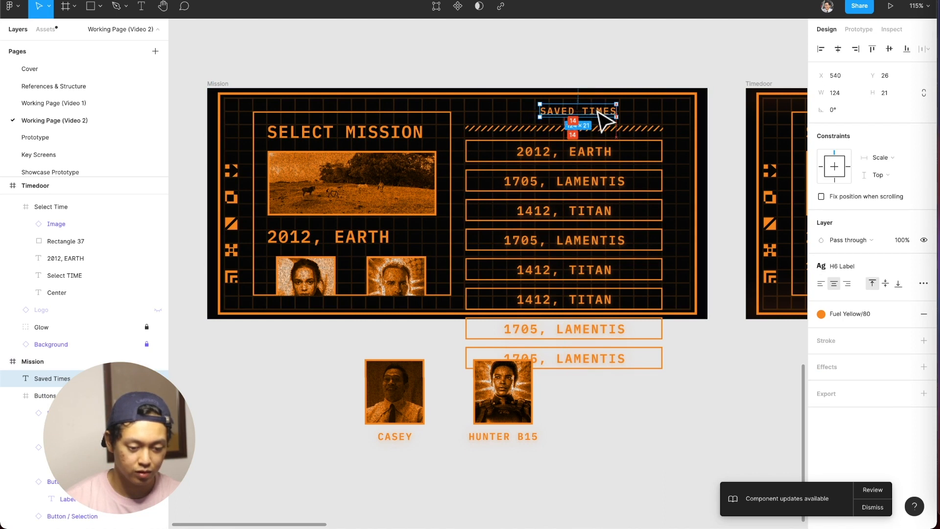
left_click(643, 131, "shift")
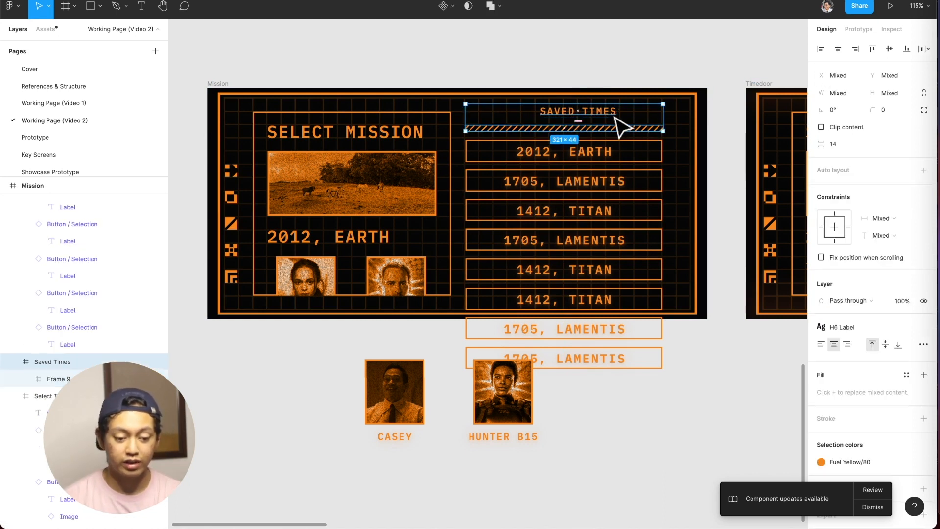
left_click(839, 48)
Compare with the Timedoor heading's spacing and move the Mission screen's Saved Times heading up to Y 22.
scroll(630, 74, "right", 10)
scroll(630, 73, "right", 3)
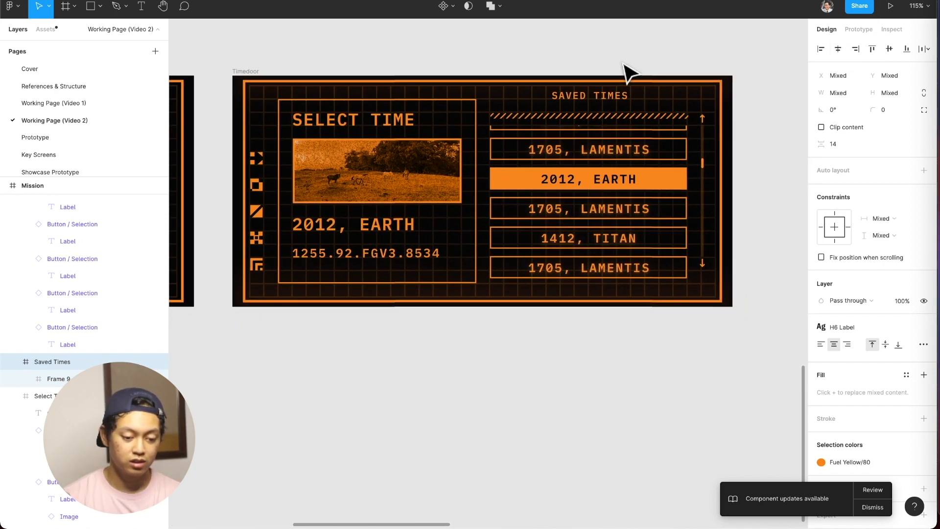
scroll(580, 120, "left", 5)
scroll(682, 107, "up", 8)
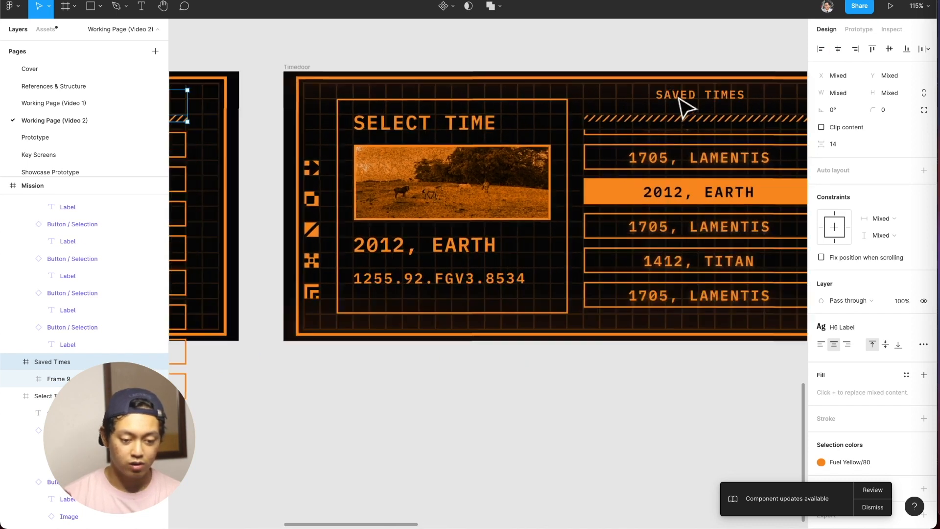
scroll(651, 118, "left", 10)
scroll(294, 63, "up", 2)
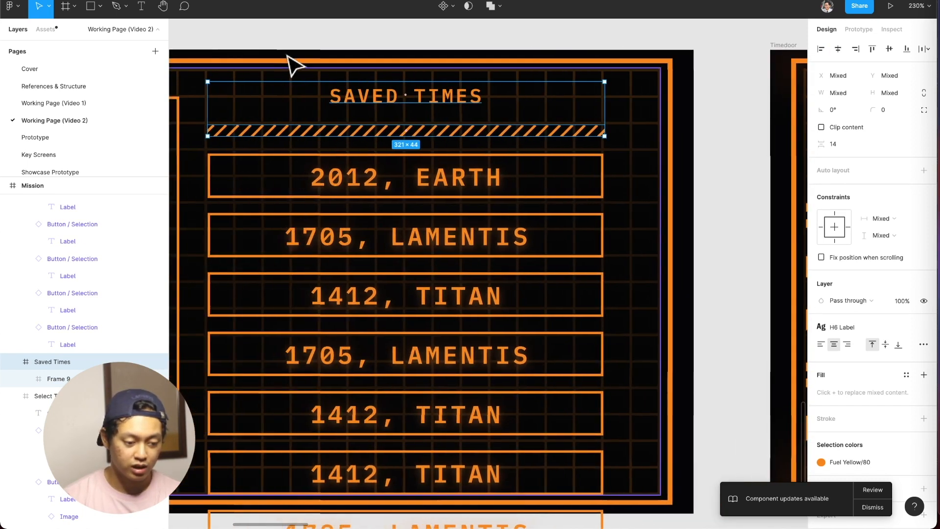
scroll(353, 65, "up", 6)
key("Escape")
left_click(536, 168)
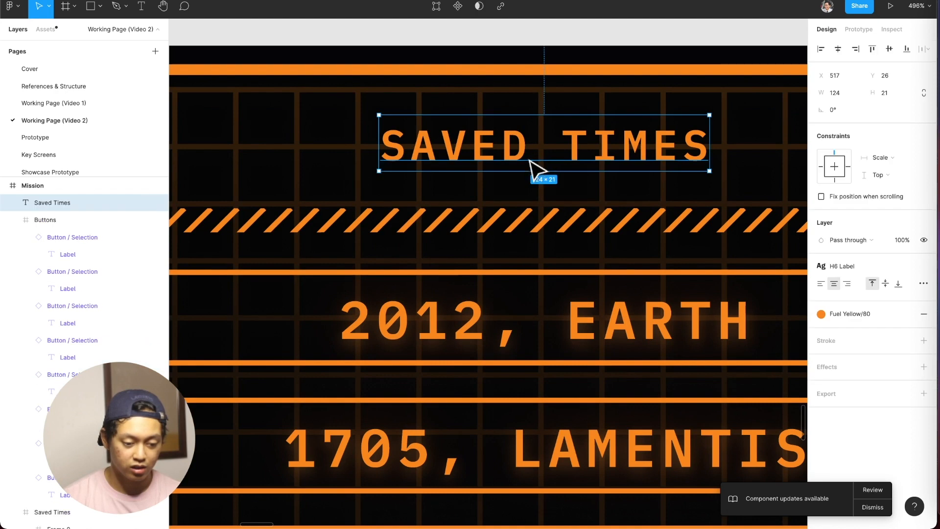
left_click_drag(563, 153, 569, 147)
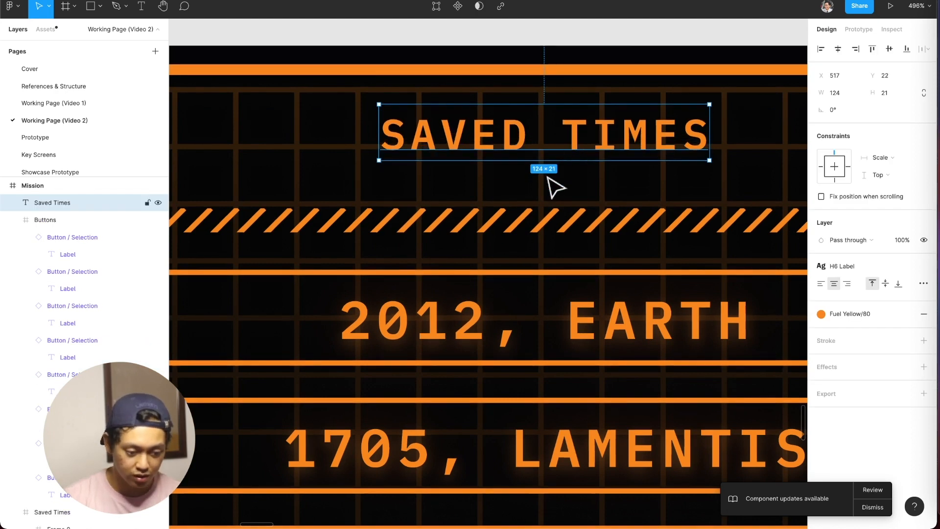
Change the Mission screen's Saved Times heading text to "Mission History".
scroll(556, 162, "down", 5)
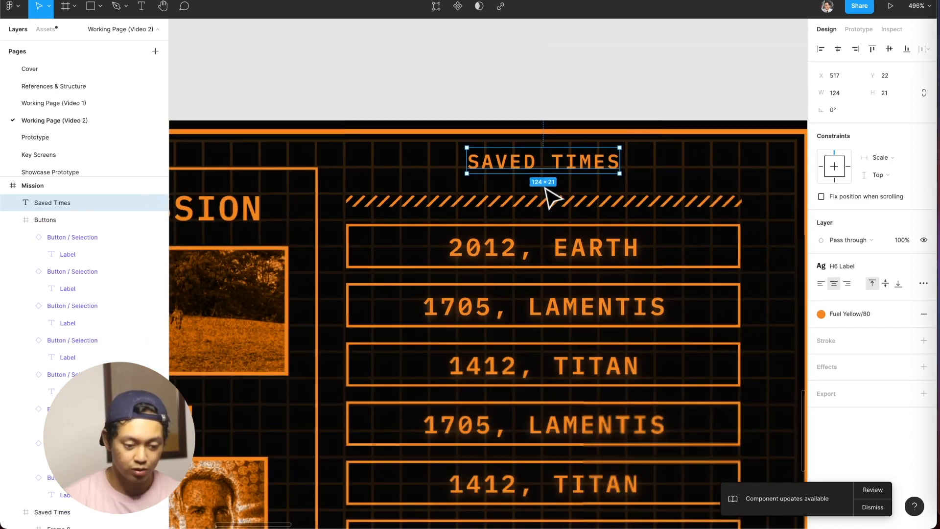
double_click(550, 162)
scroll(551, 161, "down", 3)
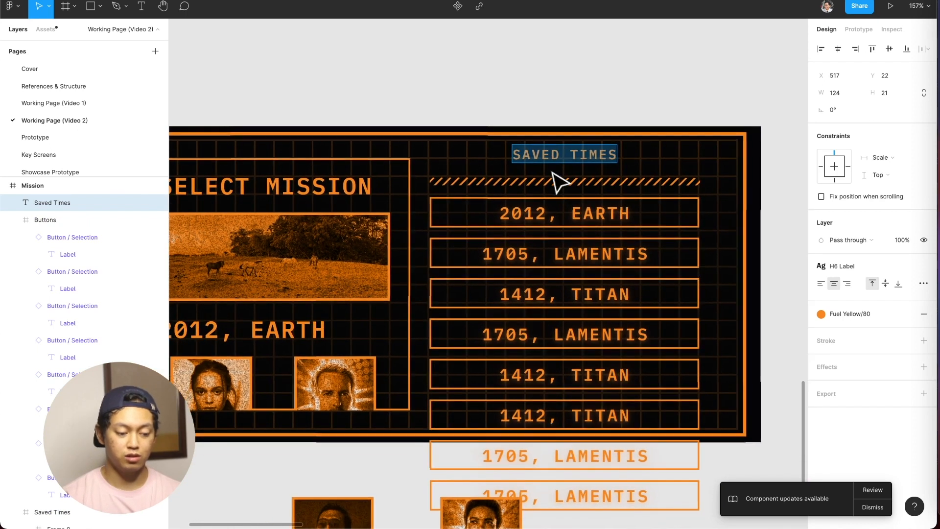
type("Mission Hist")
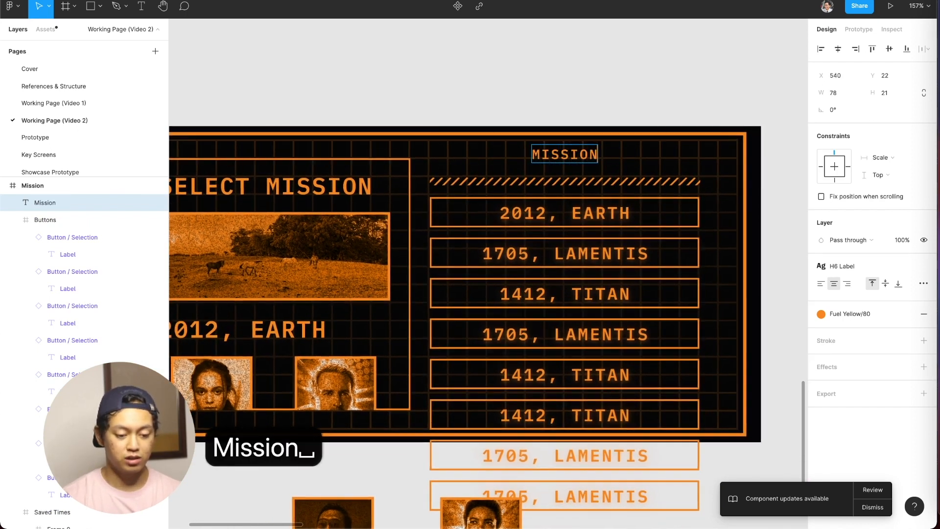
type("ory")
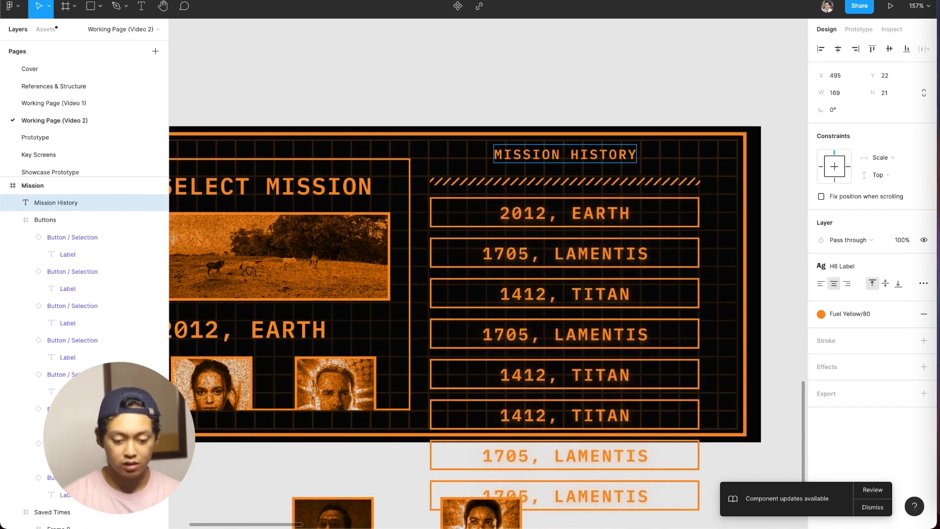
Apply a TVA Orange colour style to the Mission History heading text.
key("Escape")
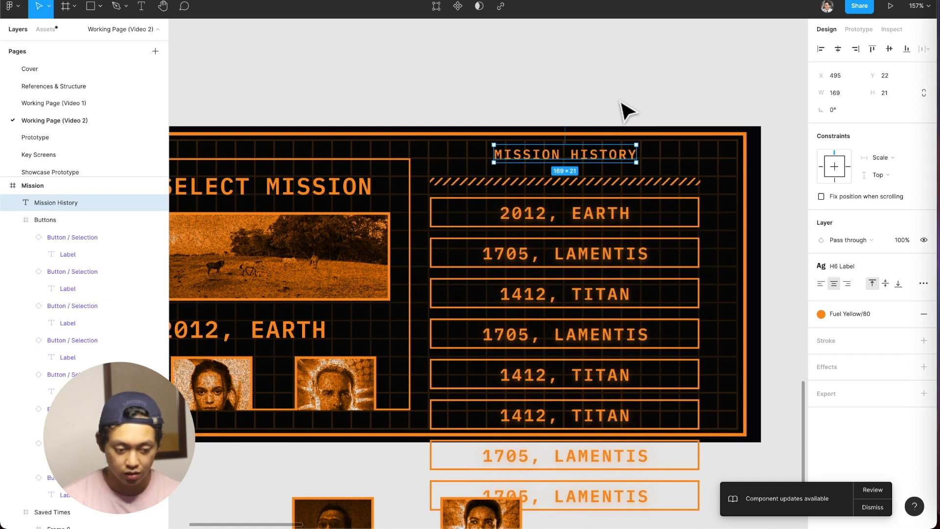
left_click(863, 314)
scroll(852, 378, "up", 3)
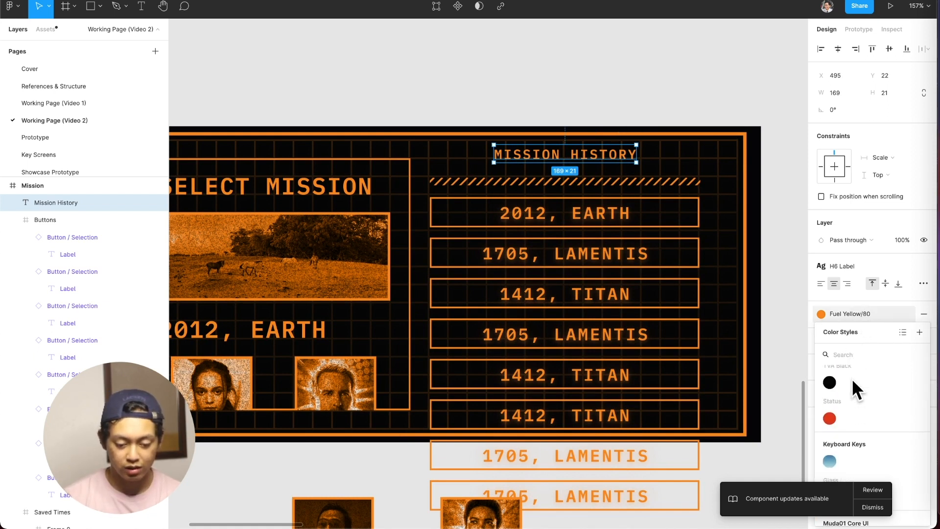
left_click(831, 394)
left_click(623, 73)
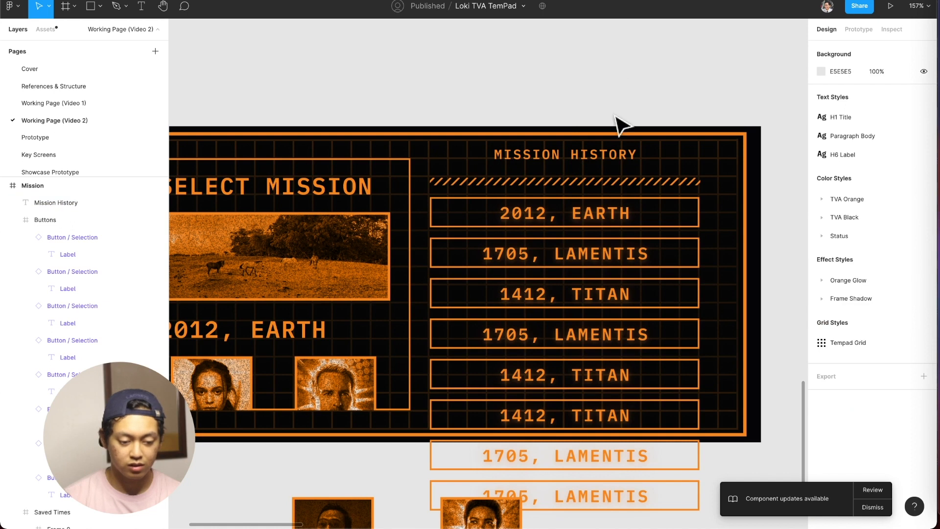
Delete the old striped divider under the Mission History heading and insert the Divider component from the assets in its place.
left_click(642, 184)
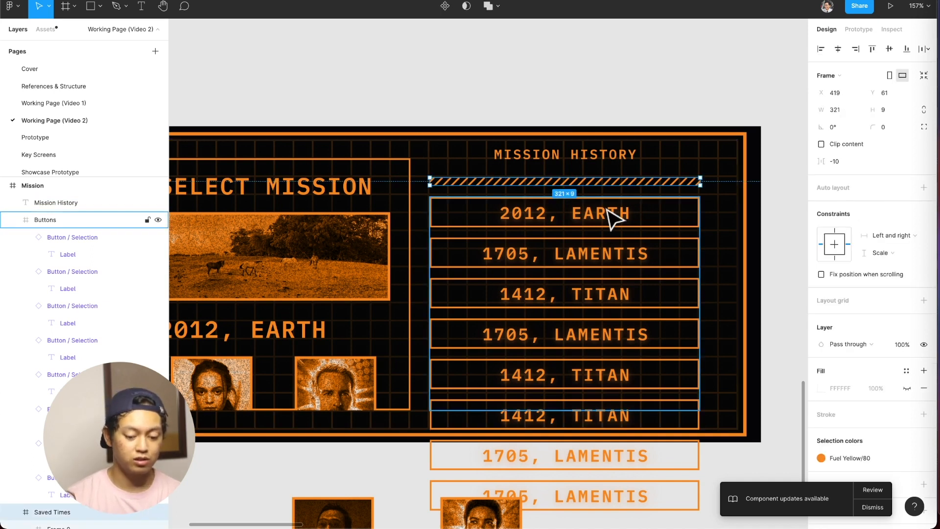
key("BackSpace")
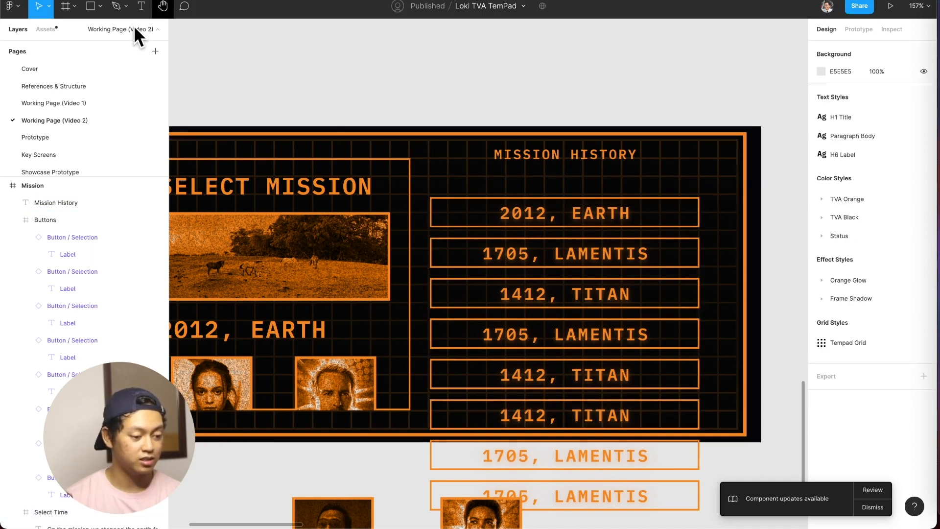
left_click(48, 34)
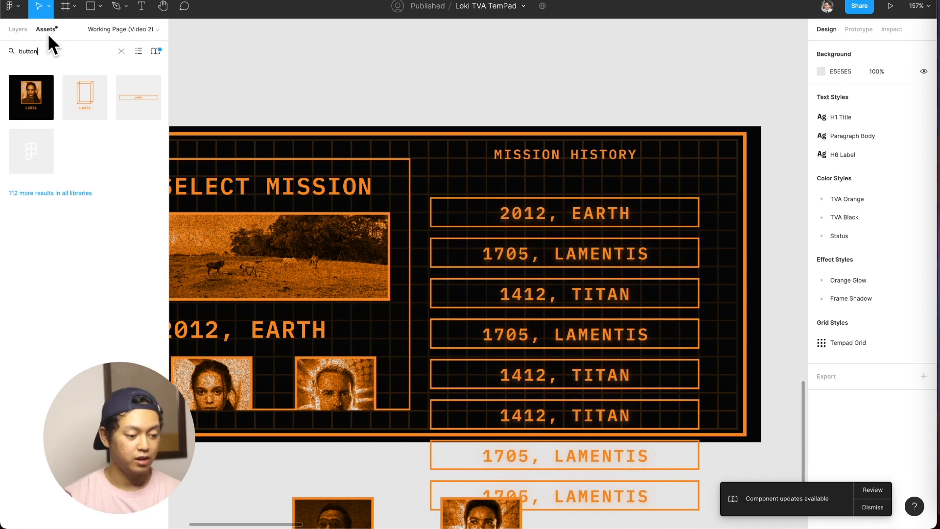
key("super+a")
left_click(69, 56)
key("super+a")
type("Divider")
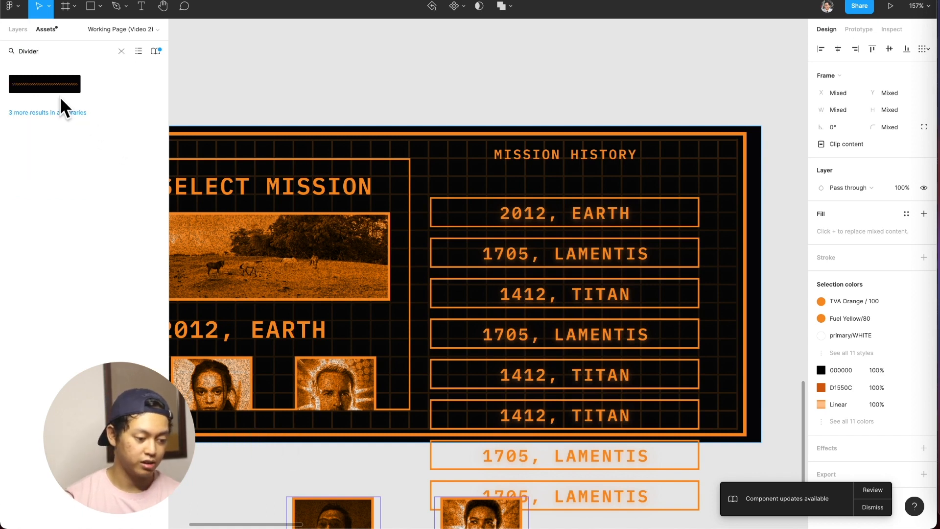
left_click_drag(46, 86, 531, 181)
Widen the new Divider to 320 to match the button list and nudge it down to Y 59.
left_click_drag(684, 179, 701, 180)
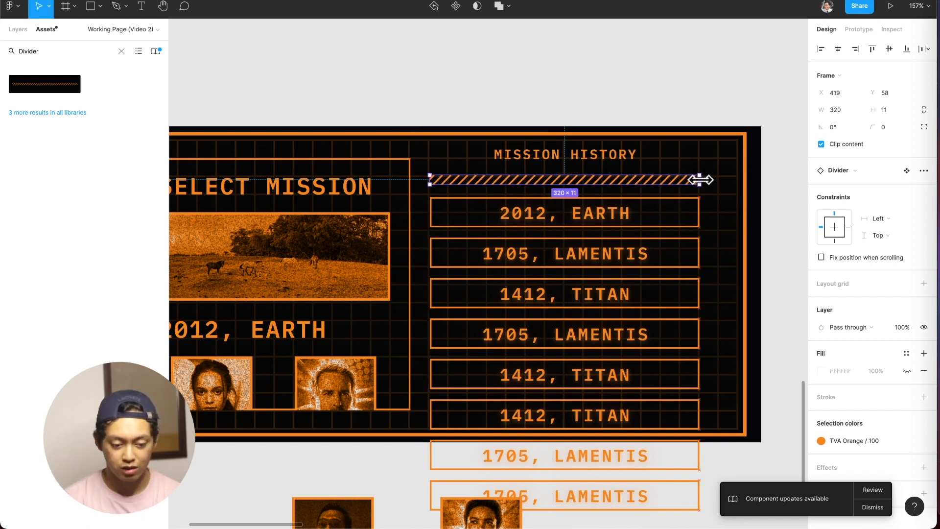
scroll(627, 201, "up", 10)
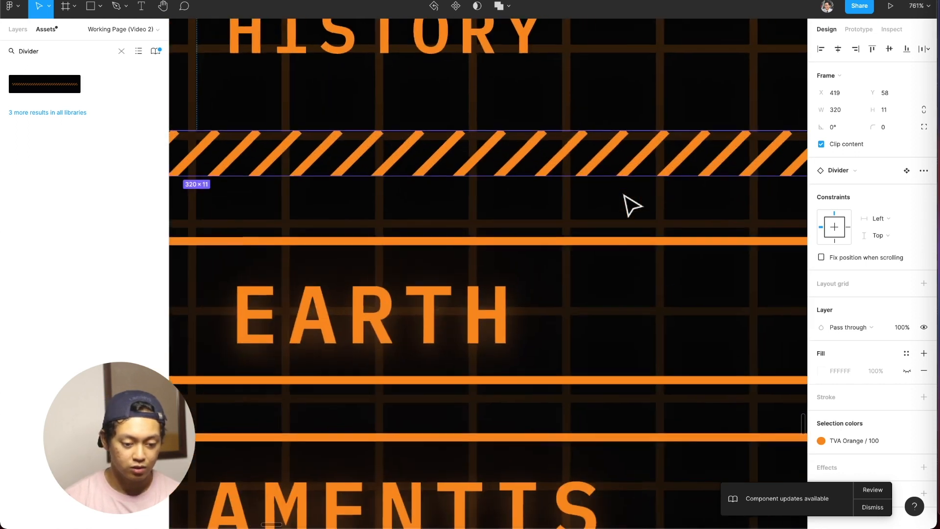
key("Down")
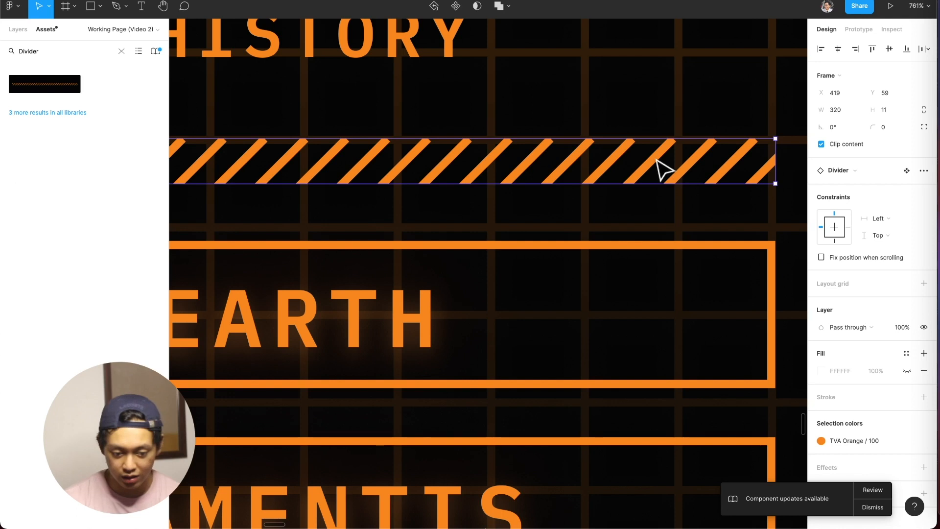
scroll(657, 176, "down", 10)
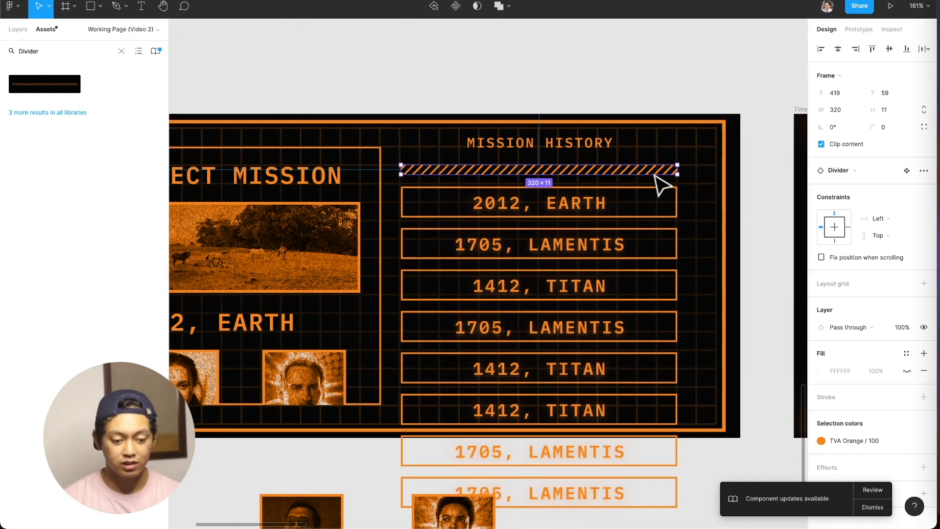
Check the Timedoor screen's scrollbar, find the Scroll component in the assets and place it beside the Mission button list at X 756, Y 59.
scroll(657, 184, "right", 15)
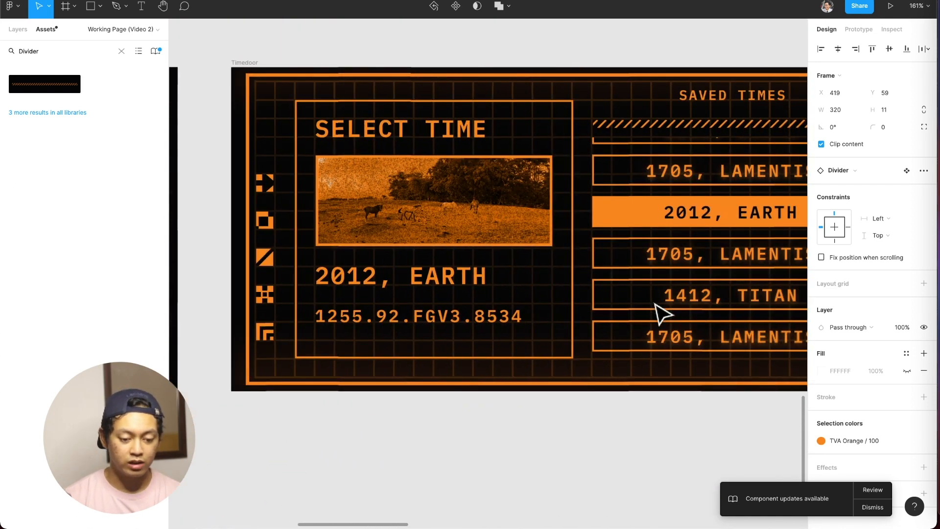
scroll(656, 264, "right", 5)
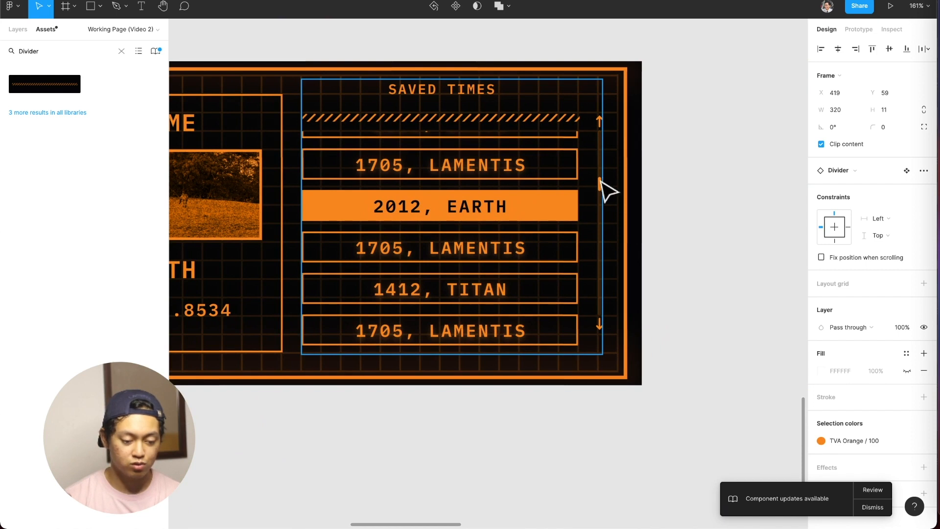
scroll(607, 190, "left", 15)
left_click(45, 54)
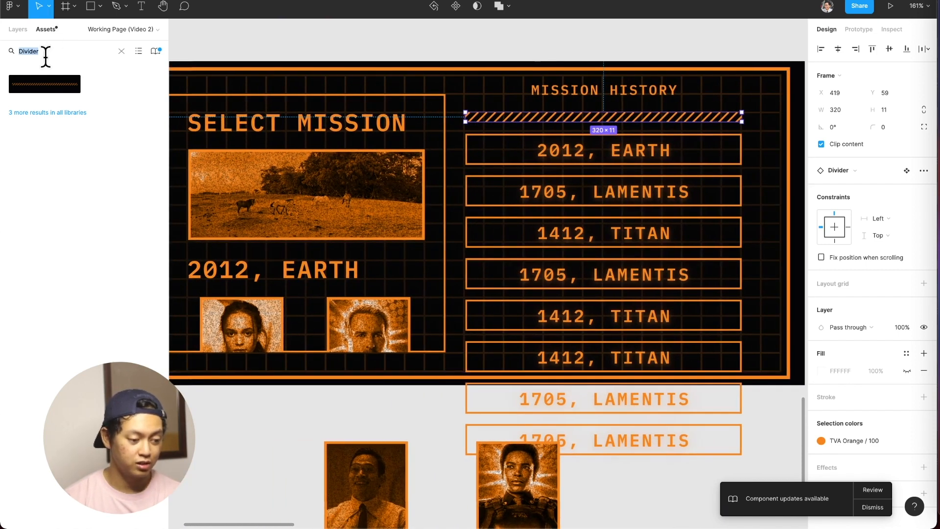
type("scrol")
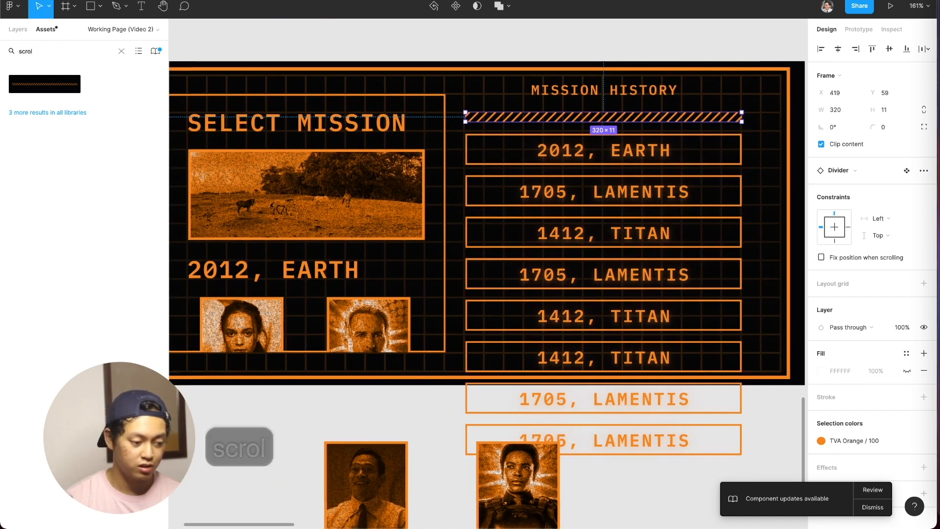
type("l")
key("Return")
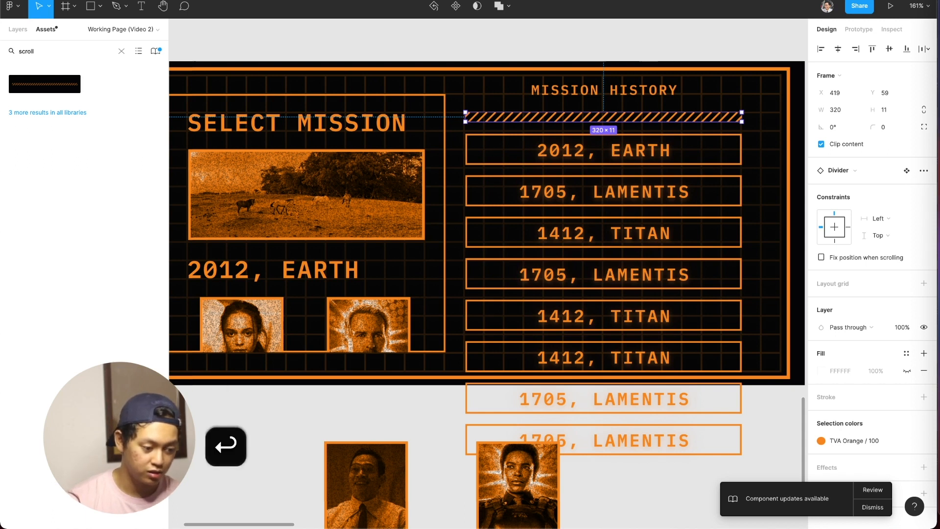
left_click(121, 51)
type("scroll")
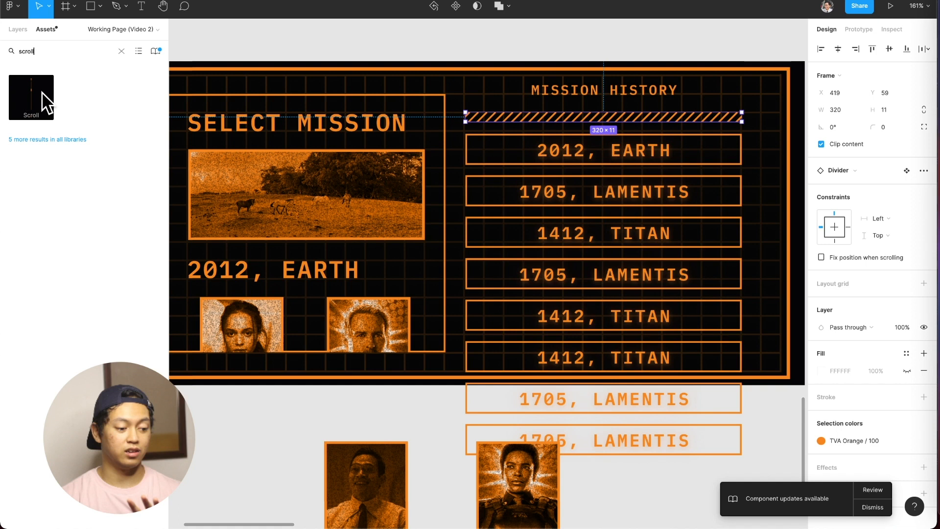
key("Escape")
left_click_drag(649, 171, 771, 177)
left_click_drag(721, 150, 764, 172)
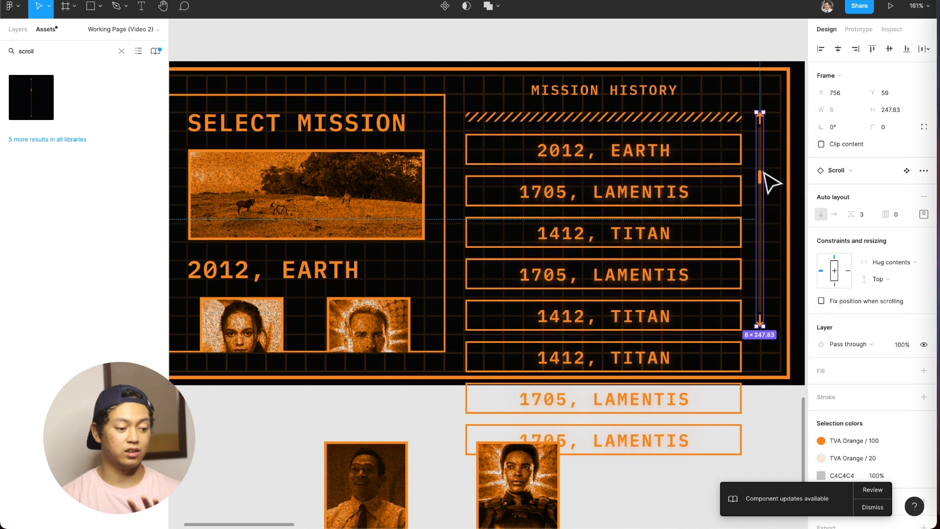
Enable Clip content on the Buttons frame and on the whole Mission frame.
left_click(706, 351)
left_click(849, 145)
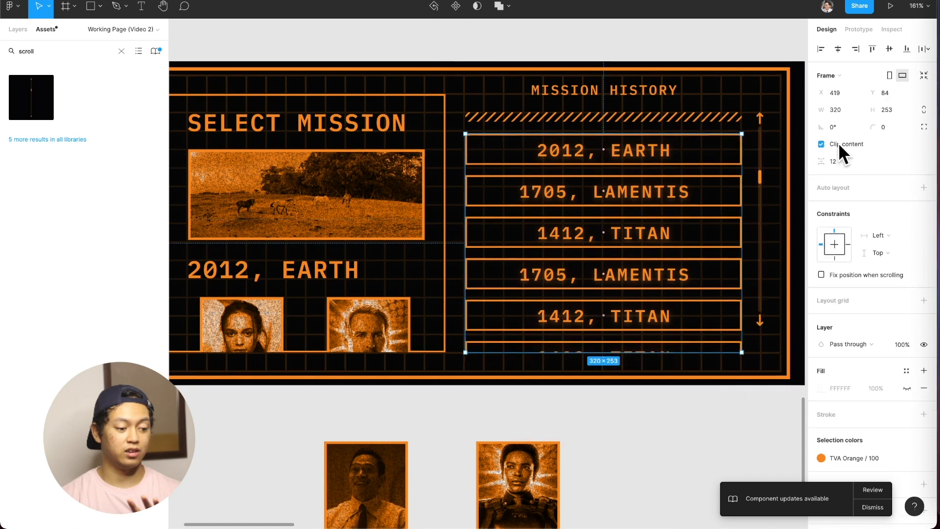
scroll(275, 145, "left", 2)
left_click(183, 54)
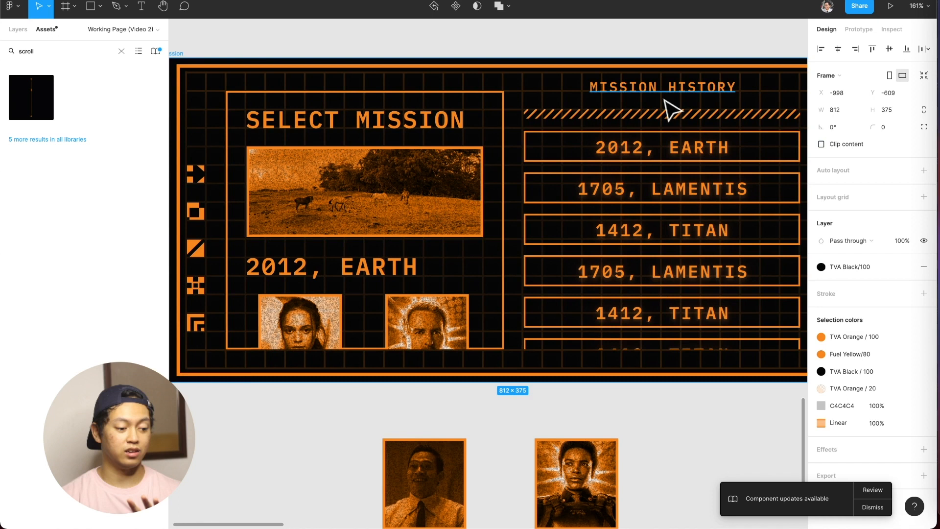
left_click(822, 144)
Extend the Mission screen's Scroll component to a height of 278, level with the bottom of the button list.
scroll(725, 252, "right", 4)
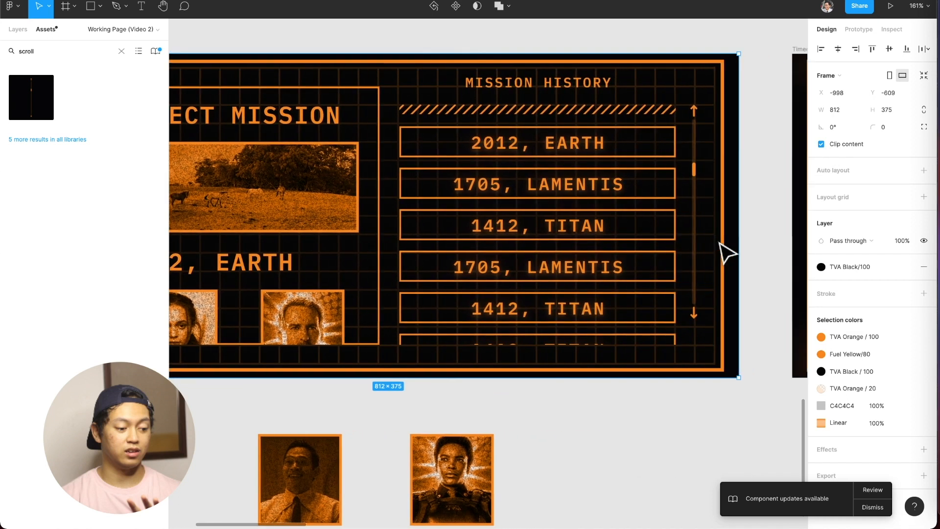
left_click(693, 313)
left_click_drag(692, 323, 694, 346)
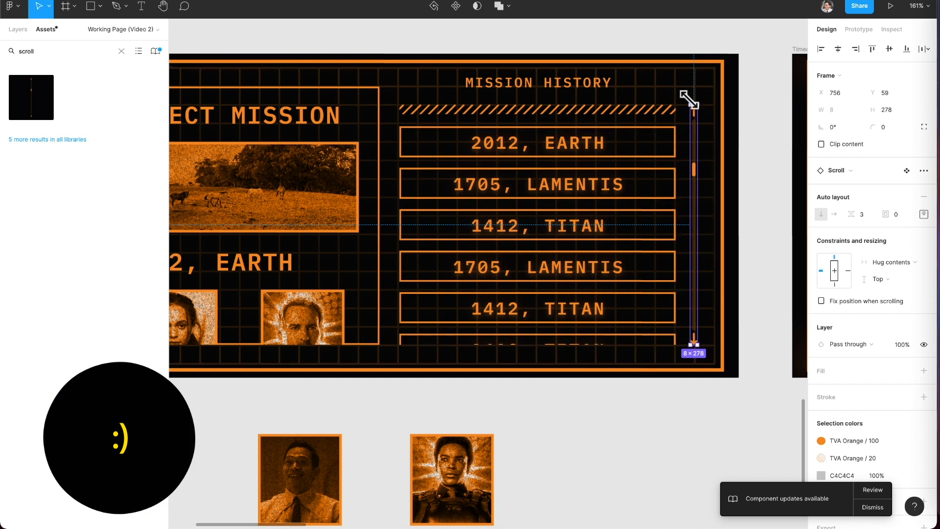
Set the state of the first "2012, EARTH" button in the Mission History list to Selected.
scroll(705, 126, "right", 5)
scroll(677, 125, "down", 5)
scroll(677, 126, "right", 4)
scroll(677, 126, "left", 4)
scroll(462, 147, "left", 3)
scroll(462, 147, "up", 4)
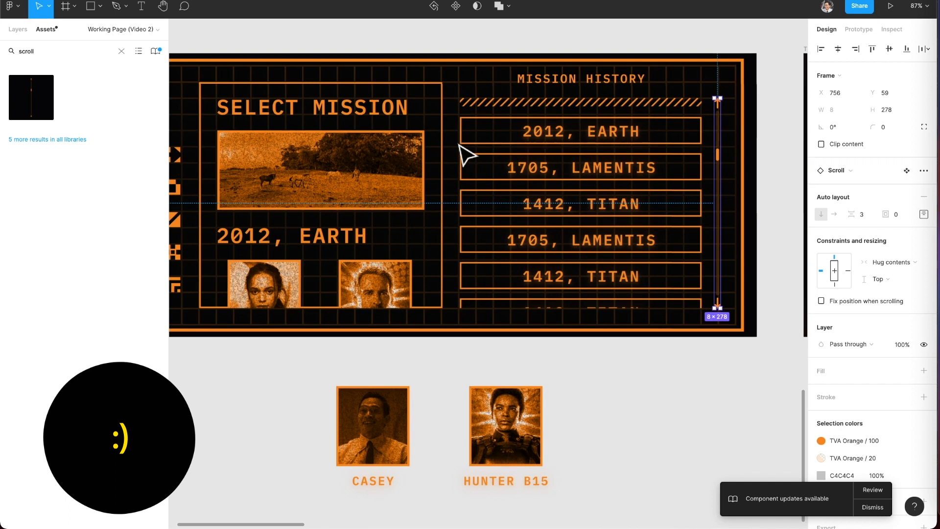
double_click(588, 168)
left_click(626, 145)
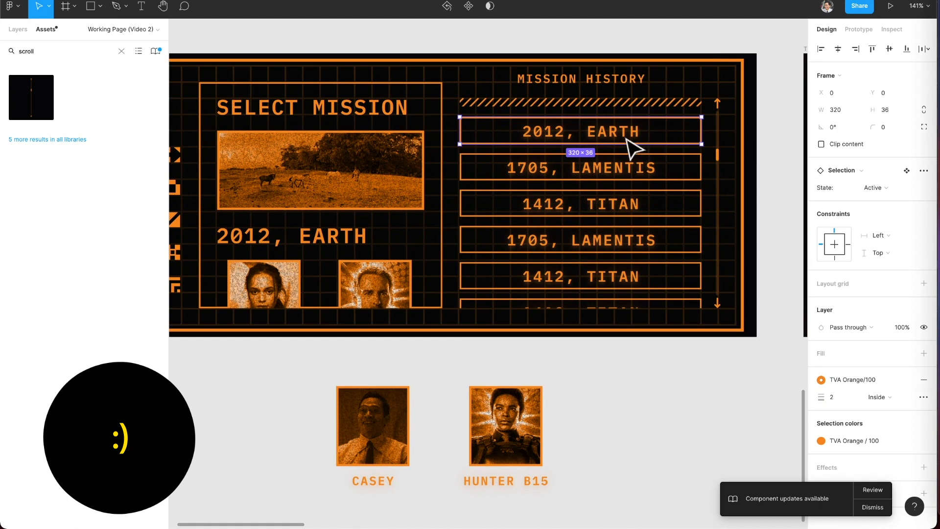
left_click(890, 189)
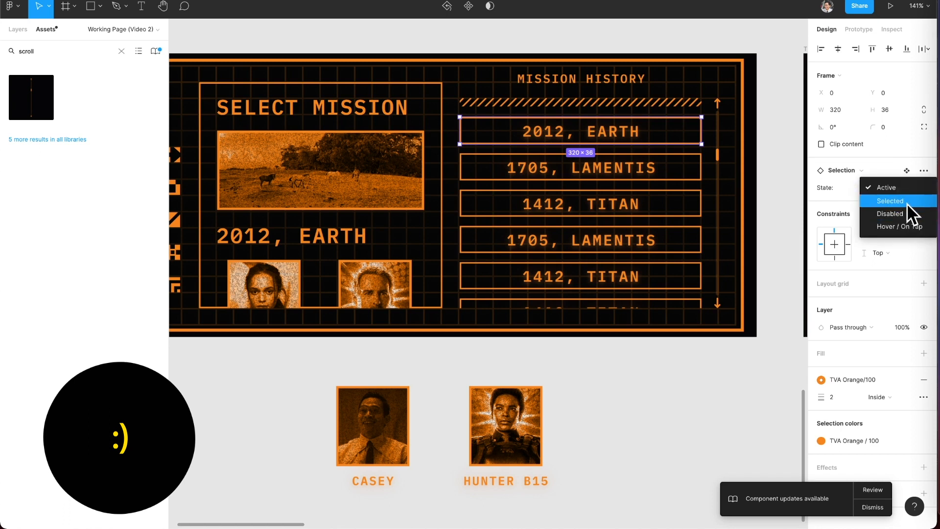
left_click(908, 201)
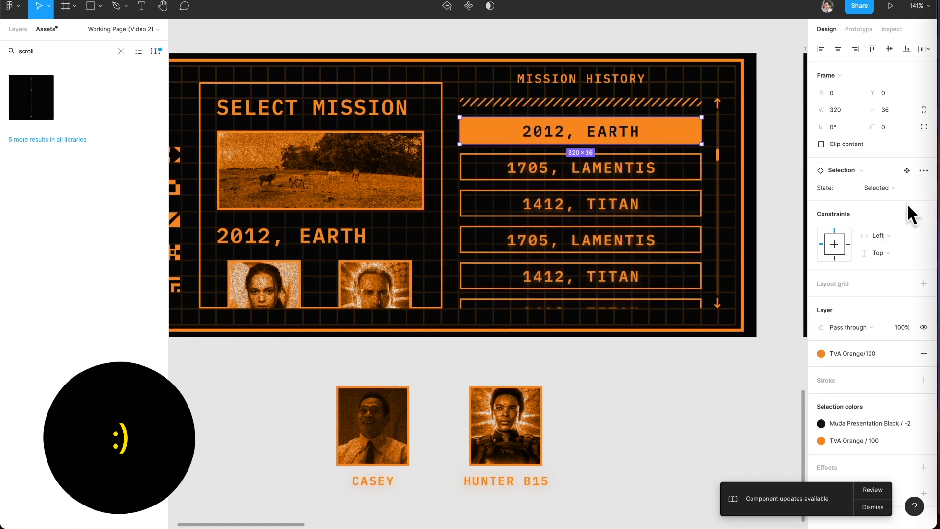
left_click(18, 29)
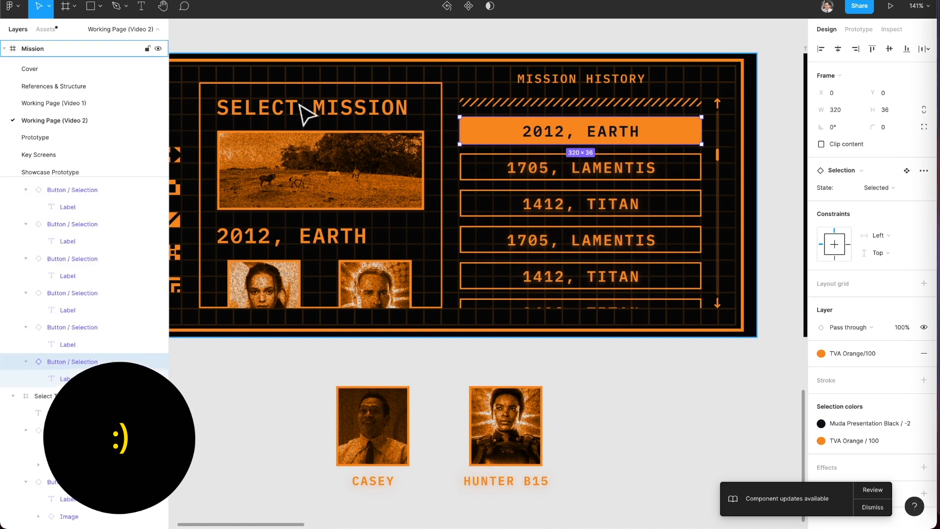
left_click(657, 378)
Try a spacing between items of 24 on the Scroll component and undo it.
scroll(659, 380, "down", 1)
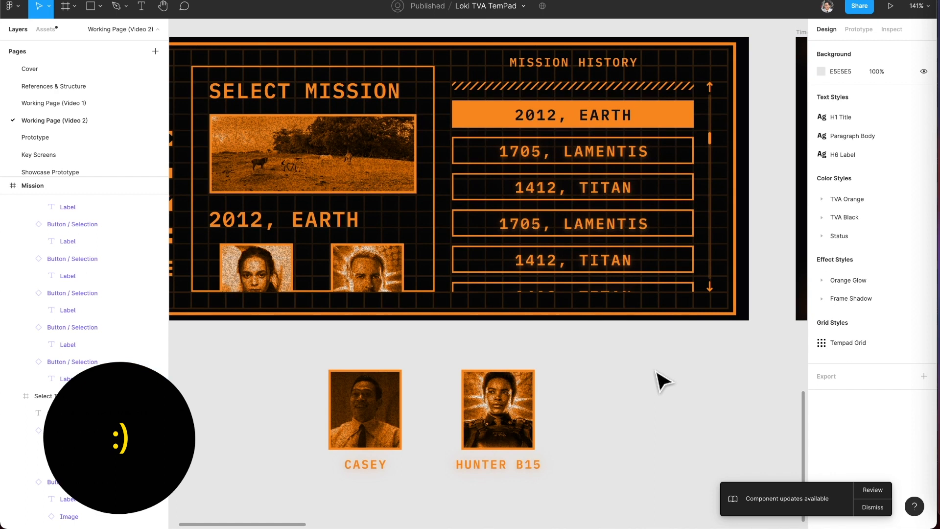
left_click(712, 245)
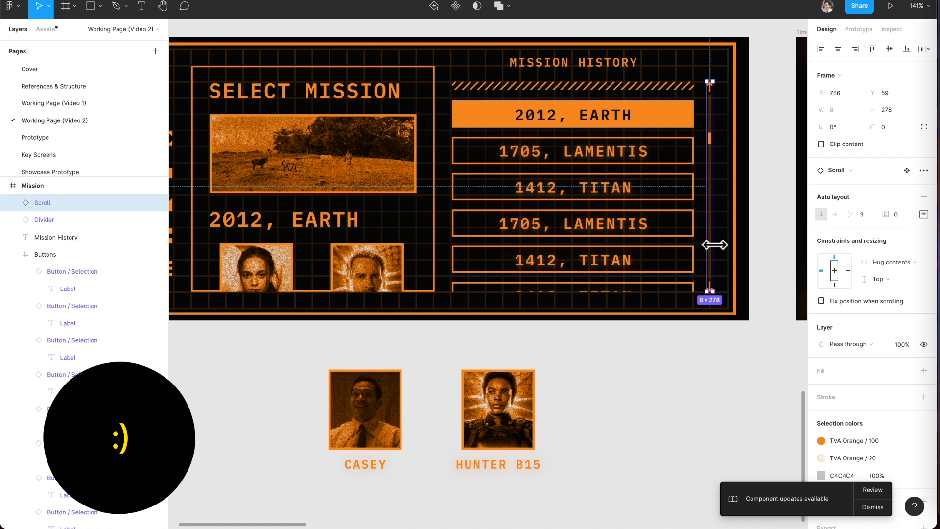
left_click(683, 210)
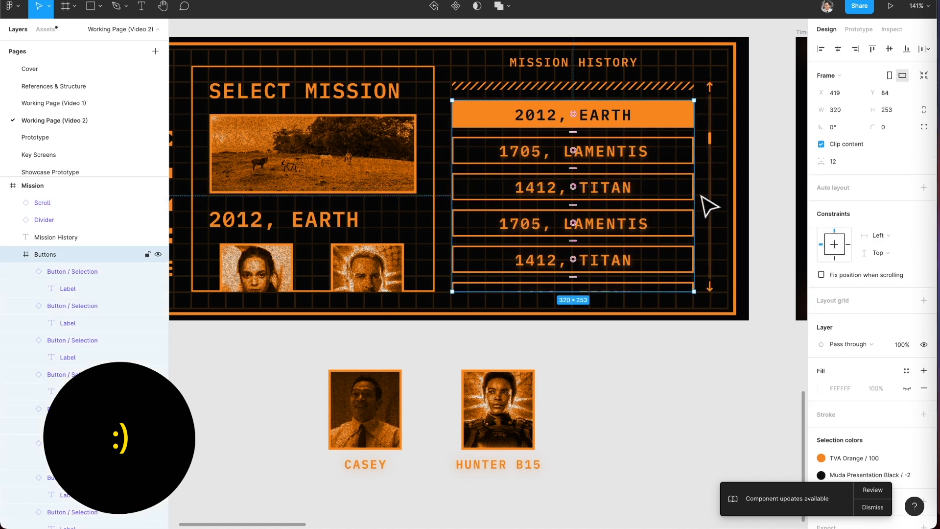
left_click(713, 194)
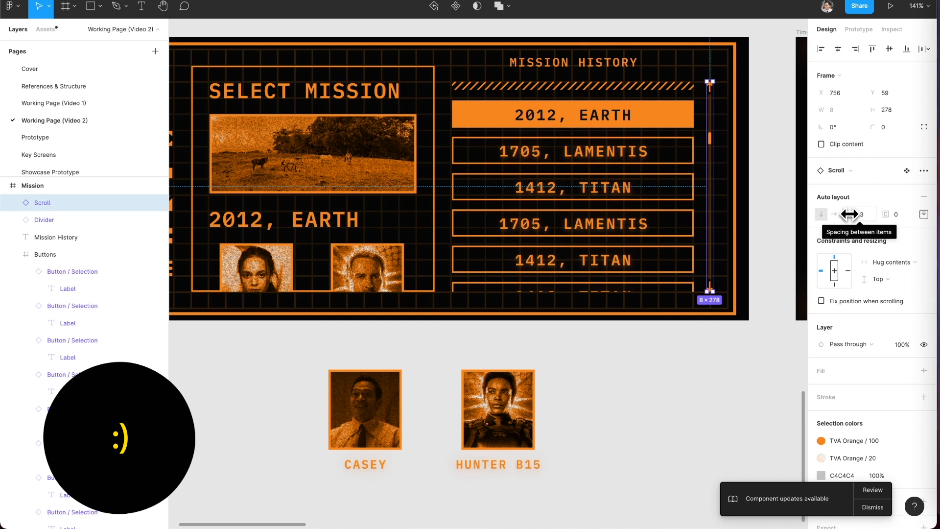
left_click_drag(850, 214, 873, 223)
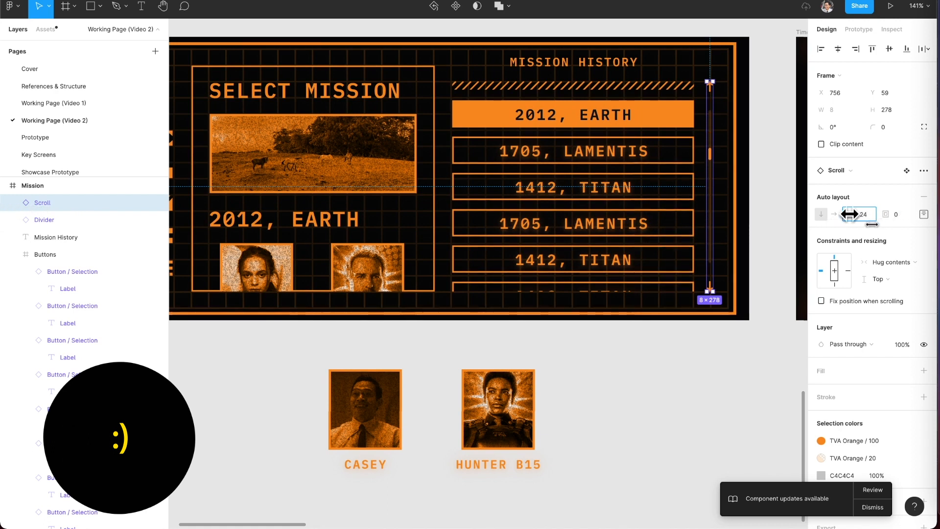
key("super+z")
left_click(687, 384)
Set the overflow scrolling of the Mission screen's Select Time frame to Vertical scrolling.
scroll(685, 384, "down", 4)
scroll(686, 384, "right", 1)
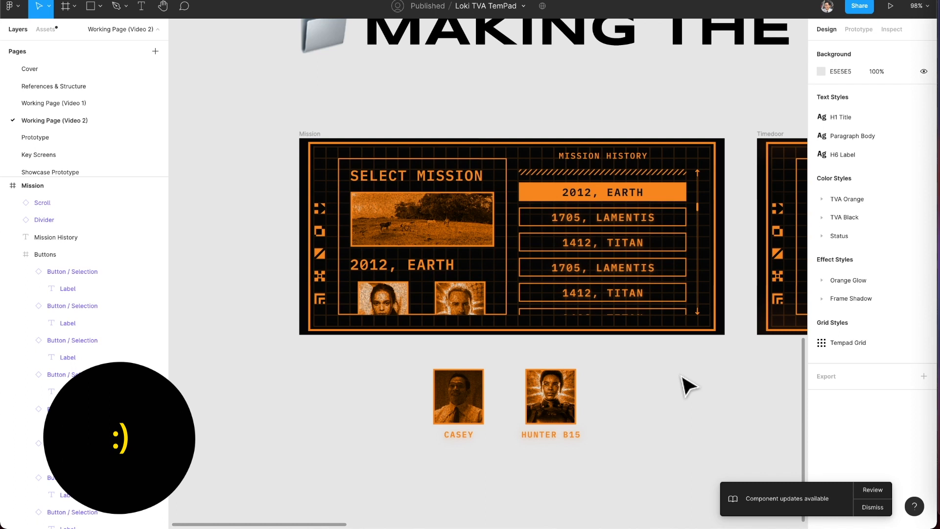
left_click(495, 269)
left_click(600, 252)
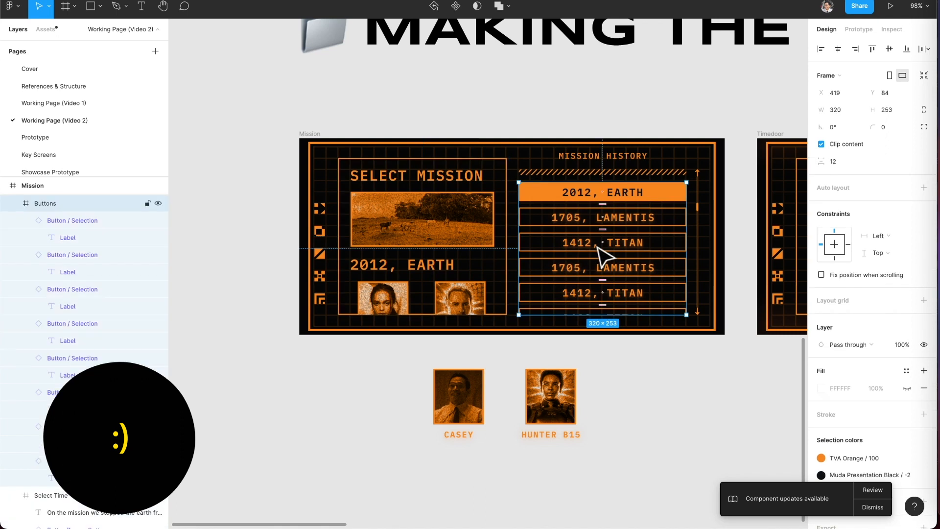
left_click(489, 269)
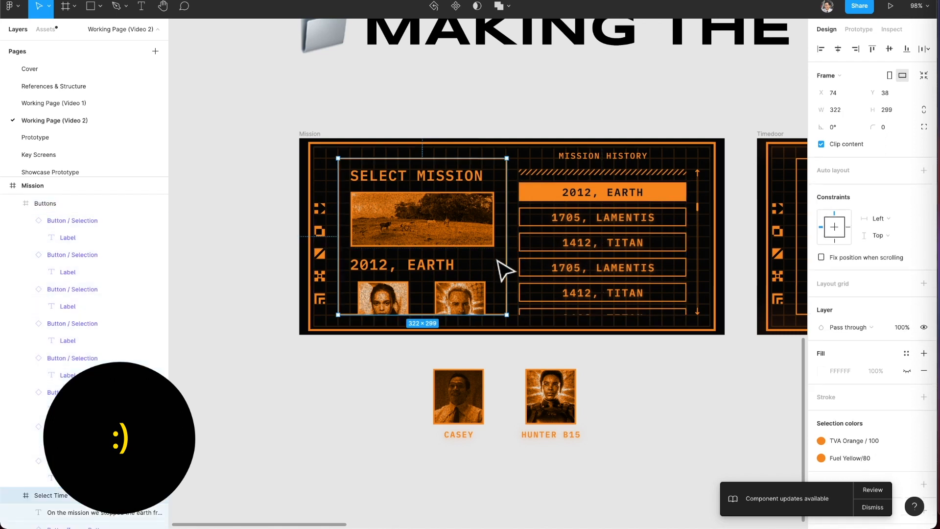
left_click(854, 28)
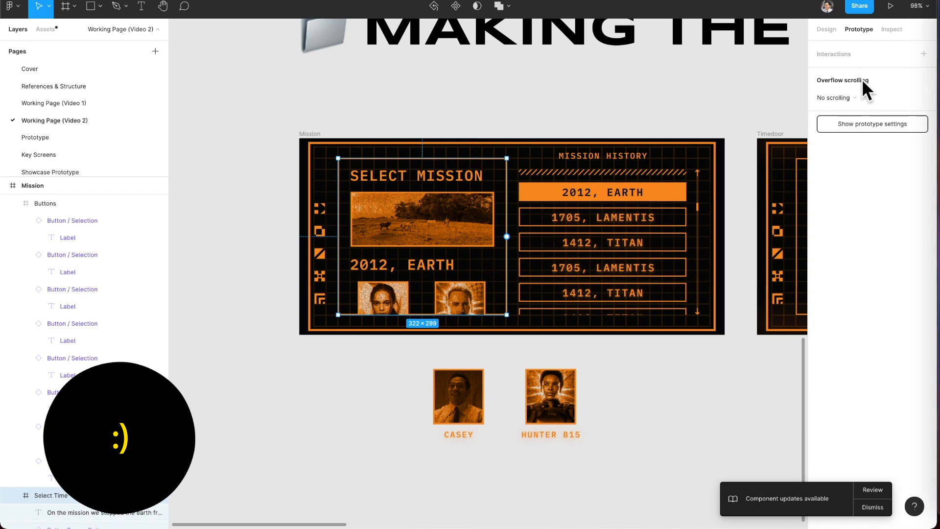
left_click(854, 96)
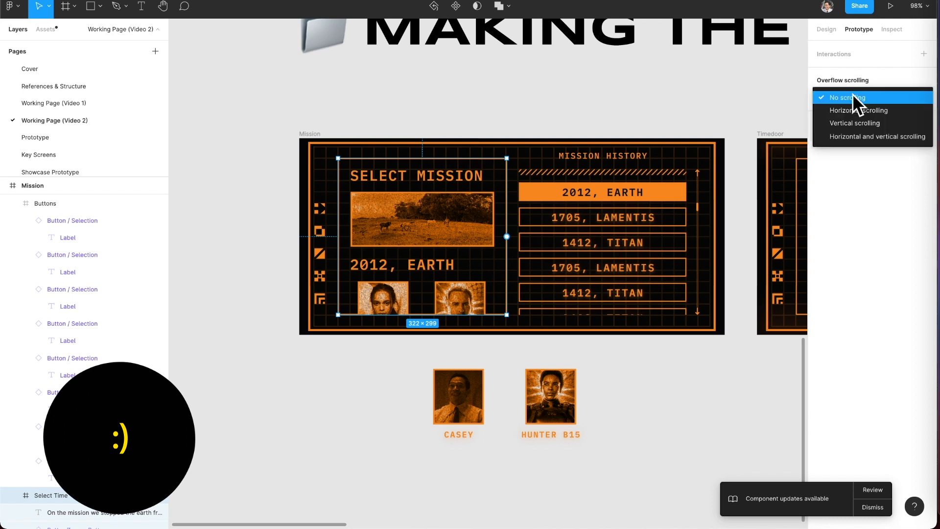
left_click(859, 119)
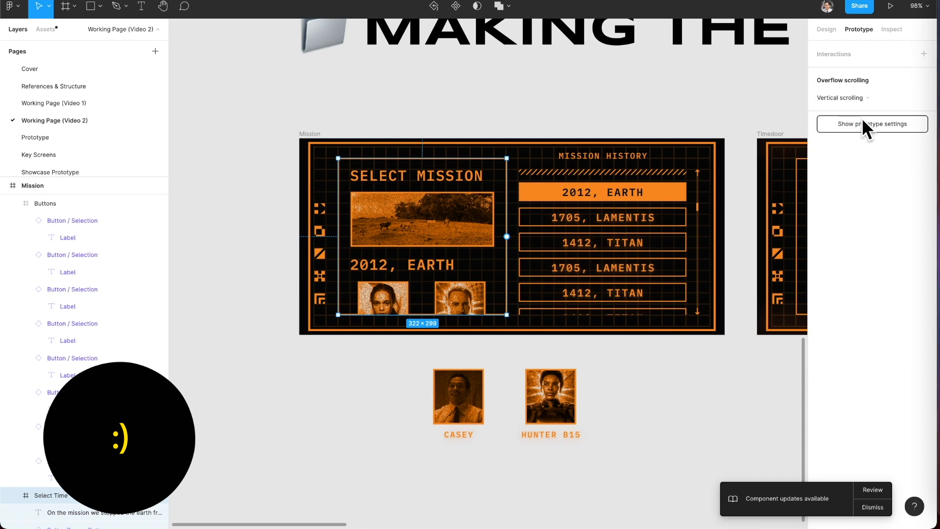
Set the overflow scrolling of the Buttons frame in the Mission History list to Vertical scrolling.
left_click(657, 231)
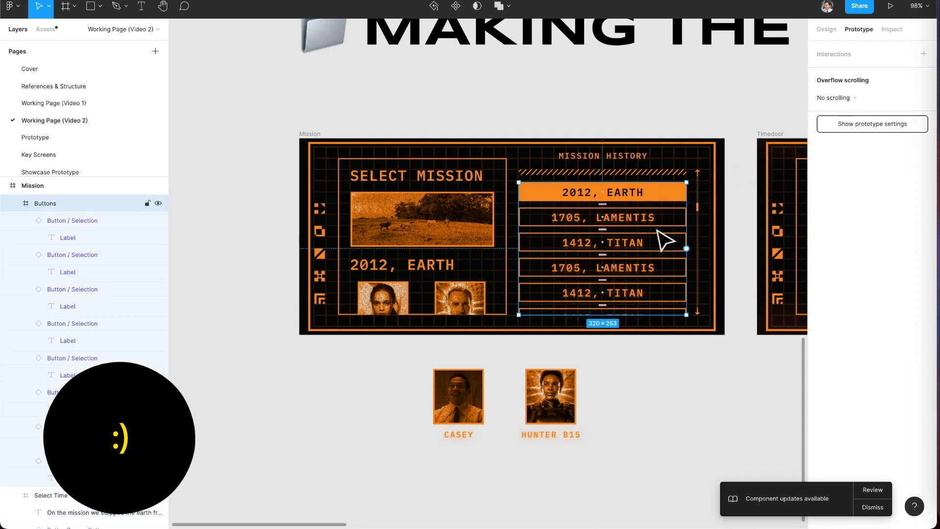
left_click(858, 98)
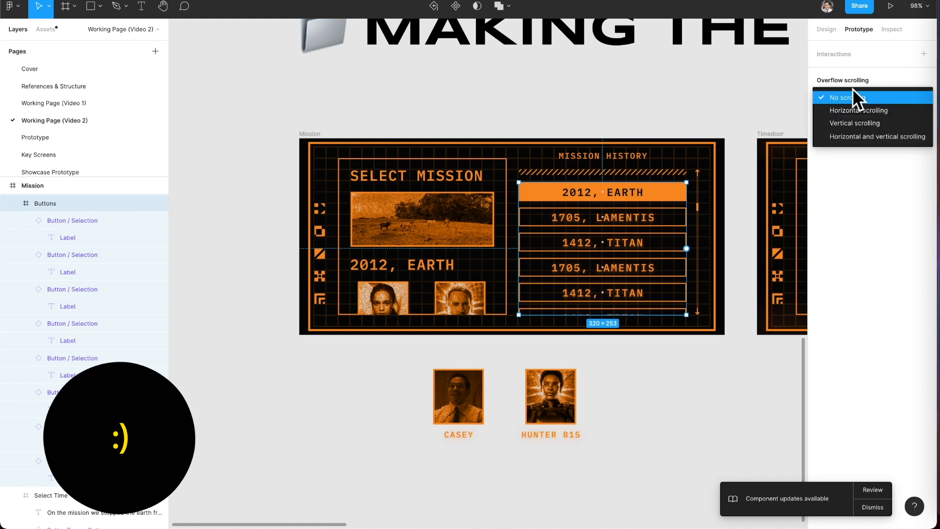
left_click(875, 123)
left_click(639, 441)
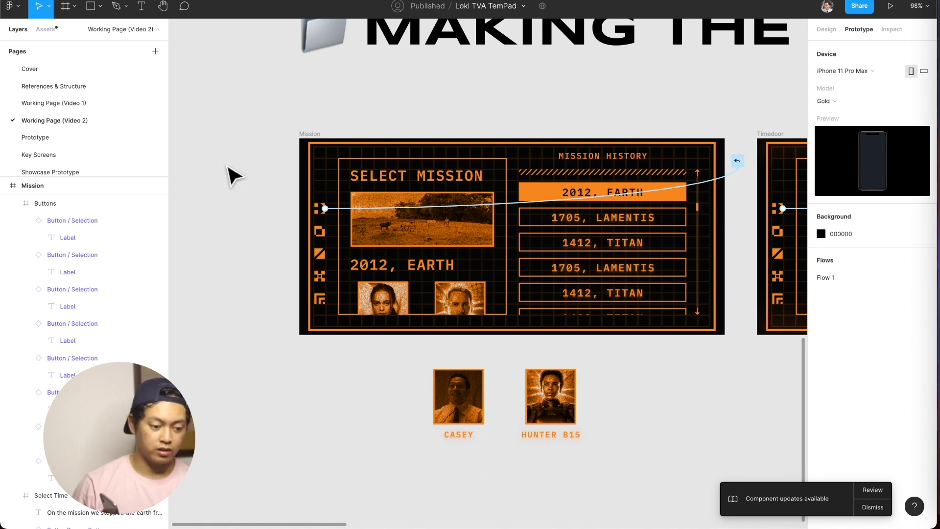
Copy the whole Mission frame and switch to the Prototype page.
left_click(304, 137)
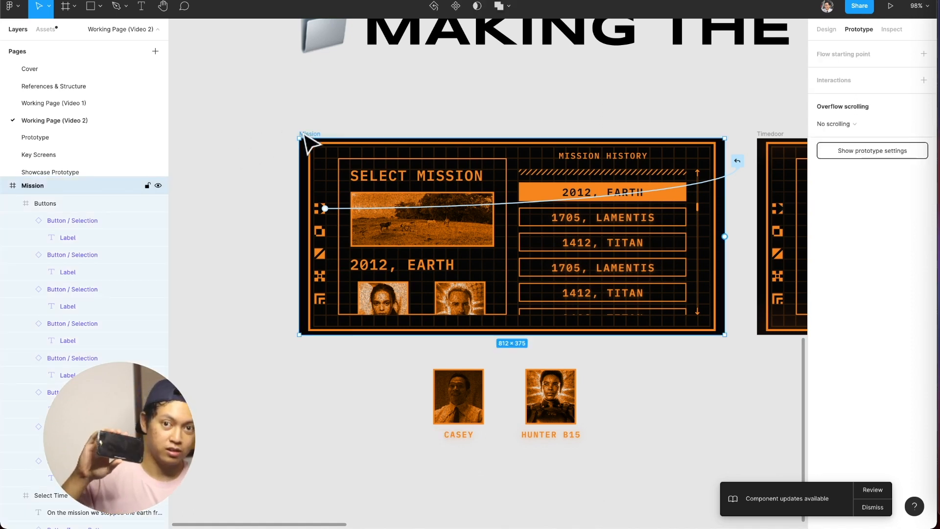
left_click(311, 102)
left_click(314, 136)
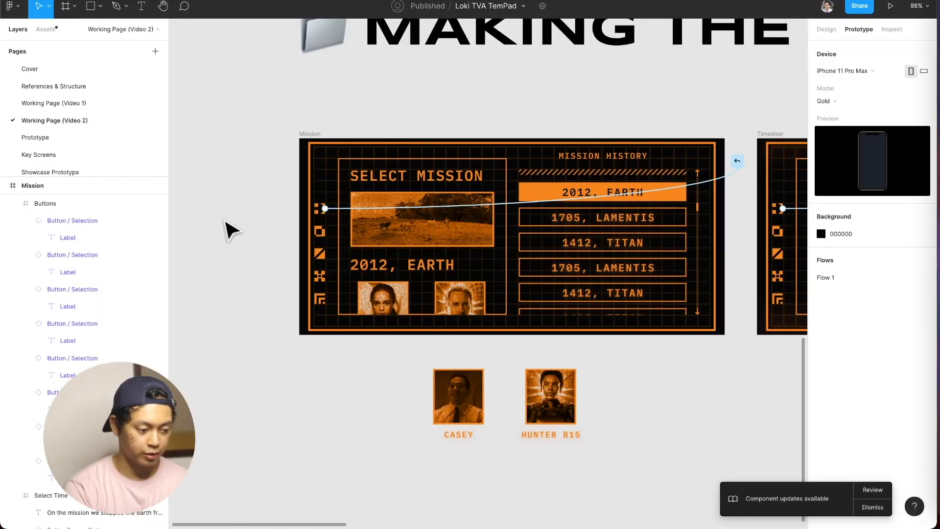
left_click(315, 139)
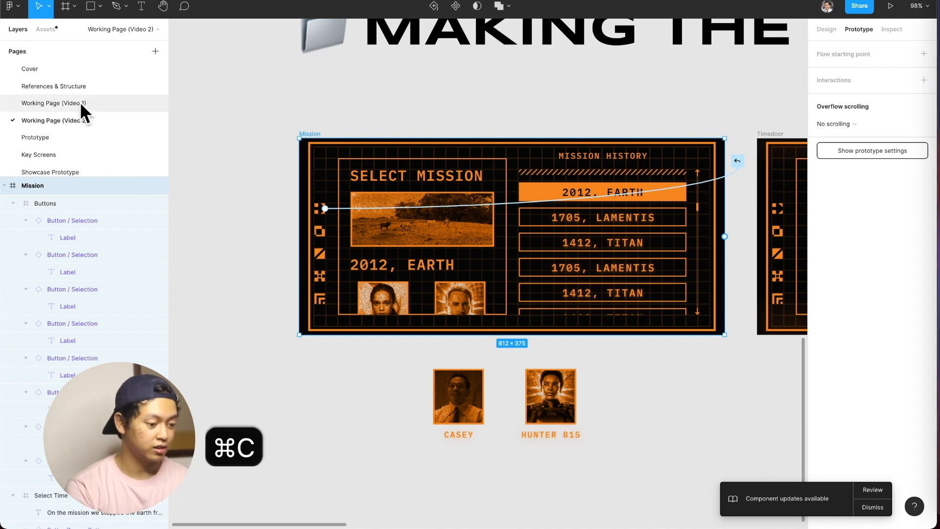
left_click(51, 132)
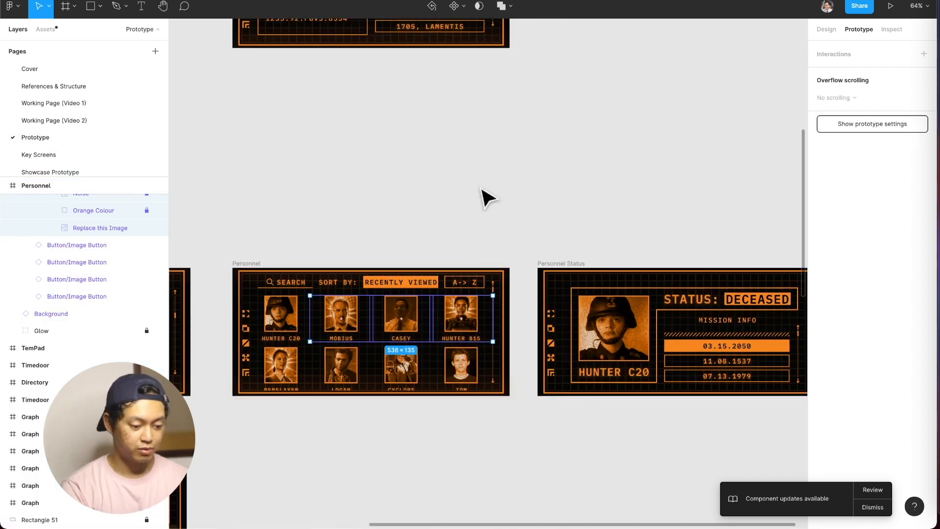
Paste the Mission frame on the Prototype page and place it directly below the Personnel frame.
left_click(483, 195)
scroll(483, 195, "down", 6)
scroll(483, 195, "down", 3)
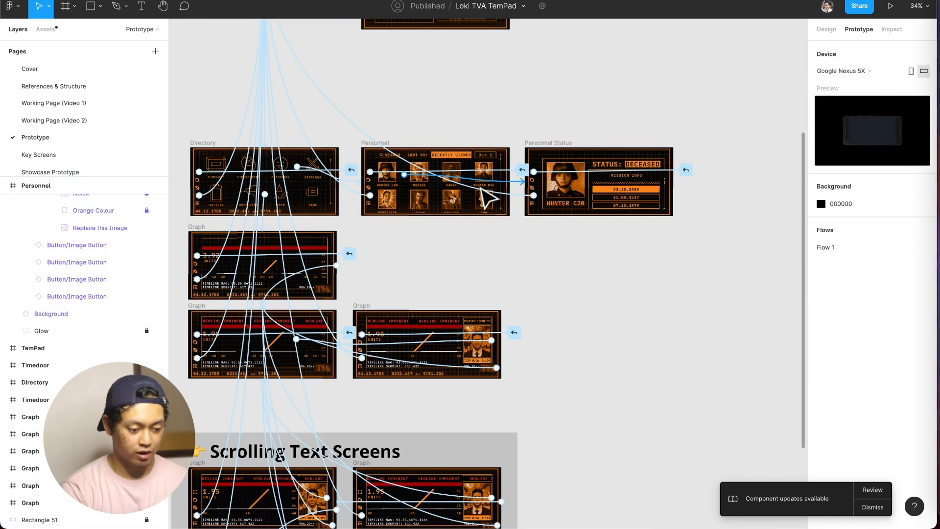
scroll(447, 237, "left", 2)
scroll(588, 240, "up", 3)
scroll(598, 242, "up", 3)
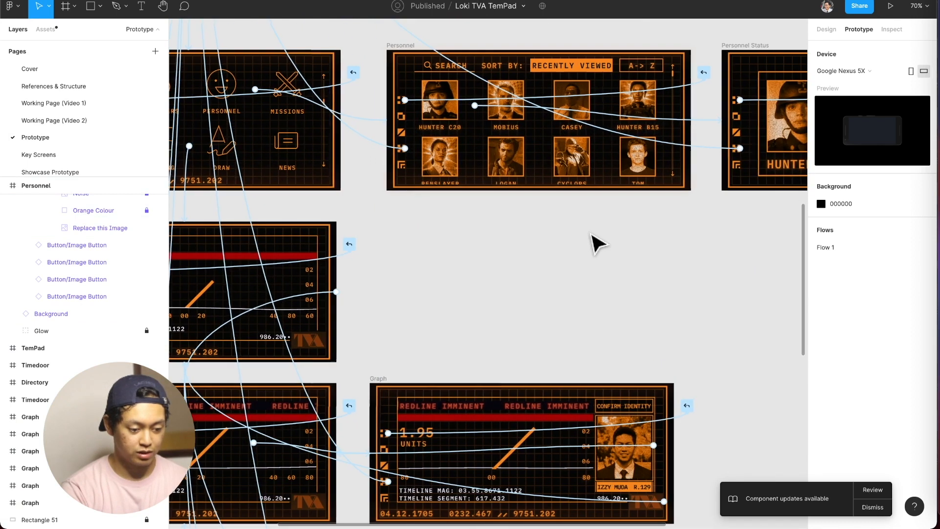
scroll(490, 132, "up", 3)
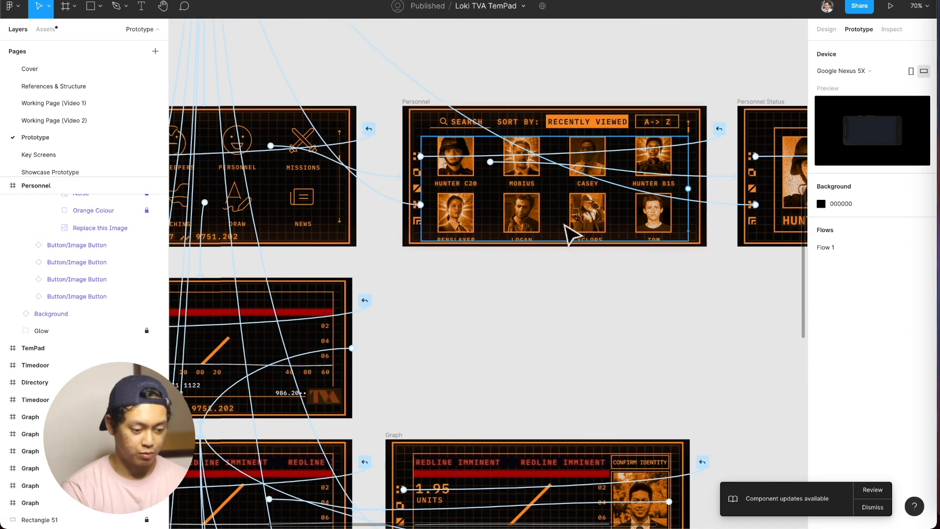
key("super+v")
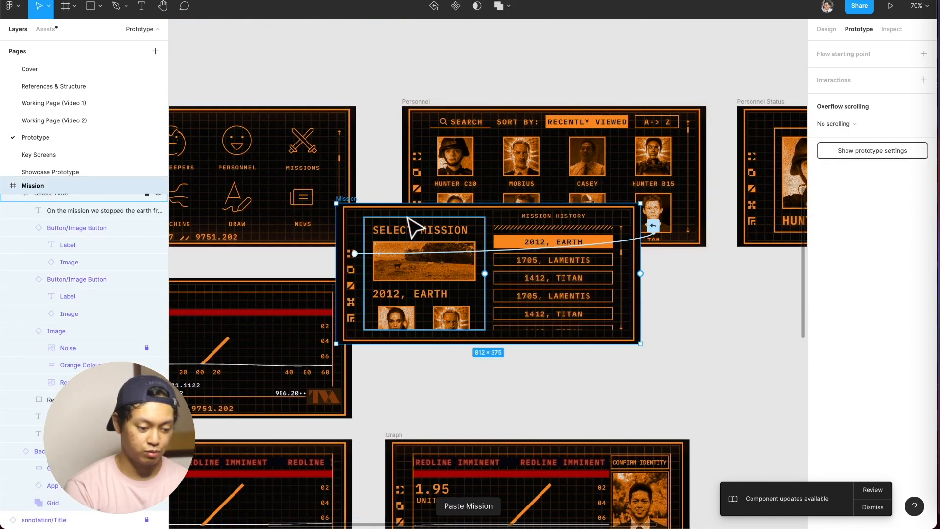
left_click_drag(360, 205, 426, 279)
Link the Directory screen's Missions button to the Mission frame with an On tap, Navigate to interaction and Instant animation.
scroll(389, 225, "left", 3)
left_click(391, 193)
left_click(373, 158)
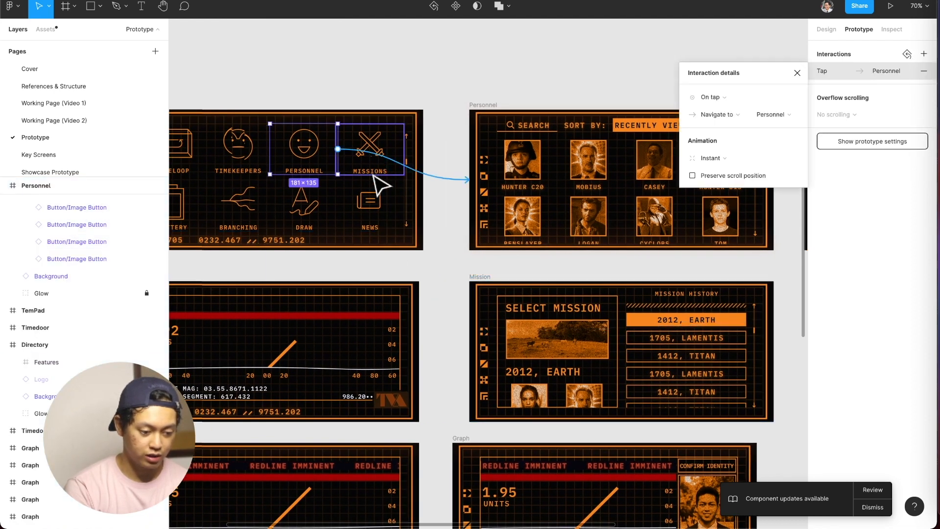
key("Delete")
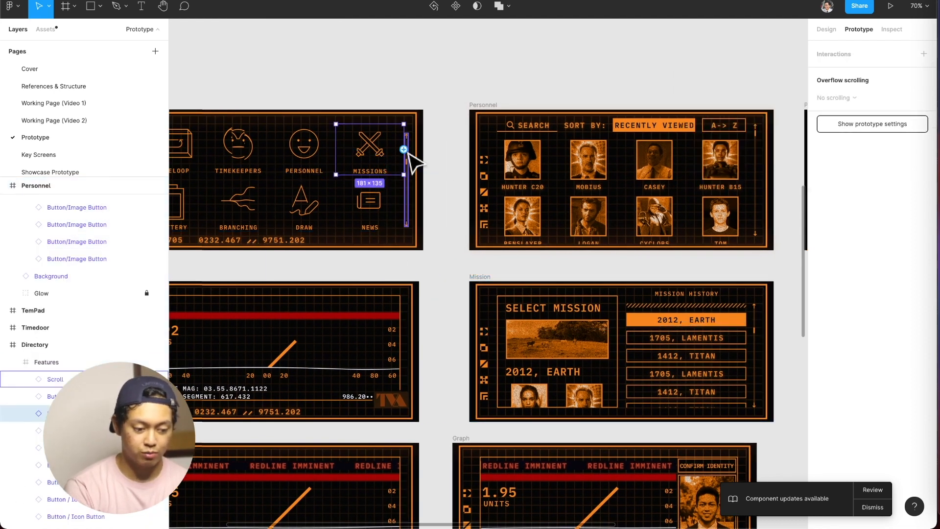
left_click(492, 75)
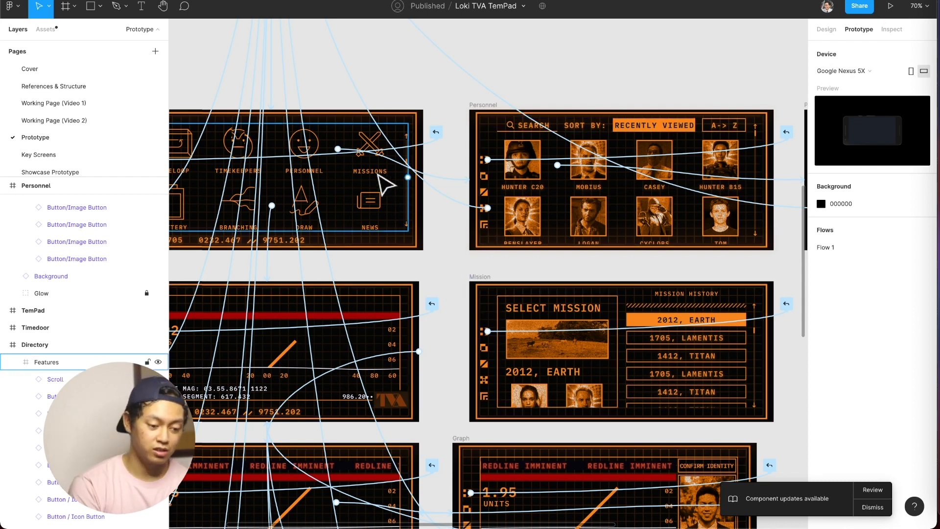
left_click(387, 186)
left_click(377, 177)
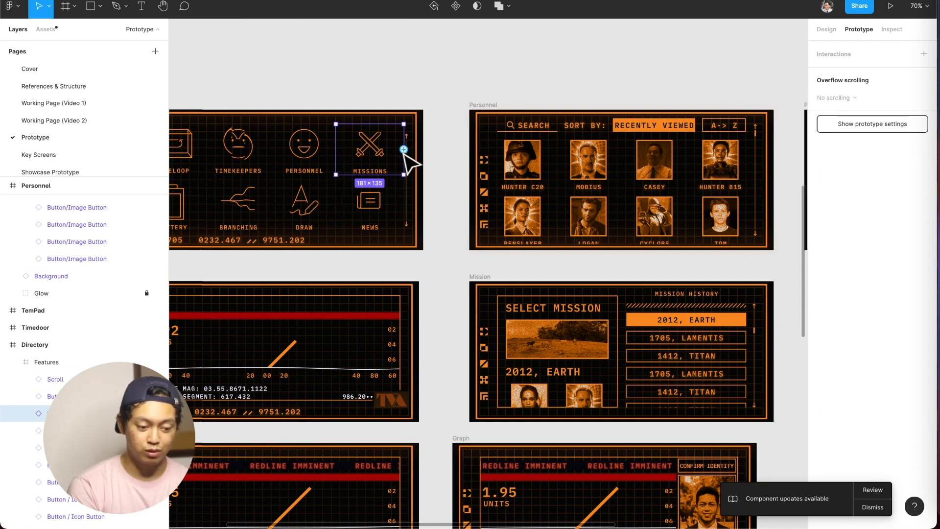
left_click_drag(404, 150, 484, 382)
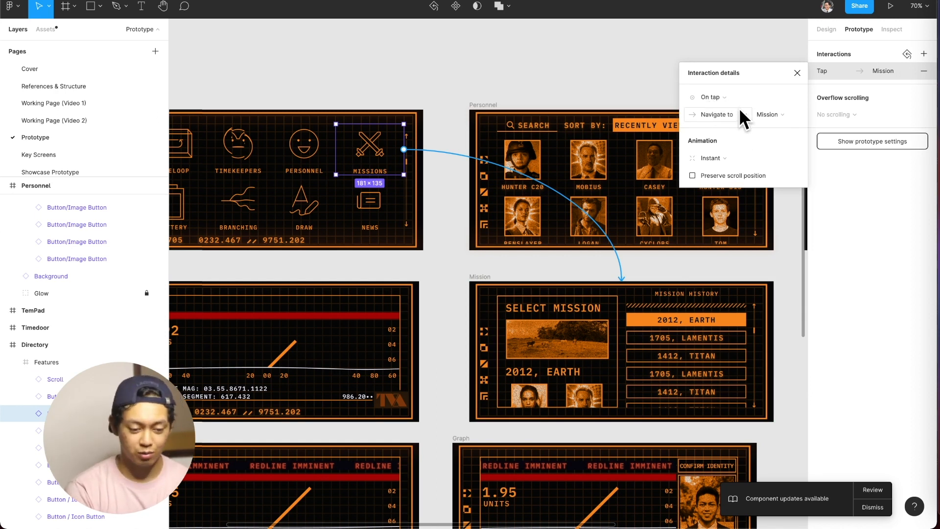
left_click(719, 158)
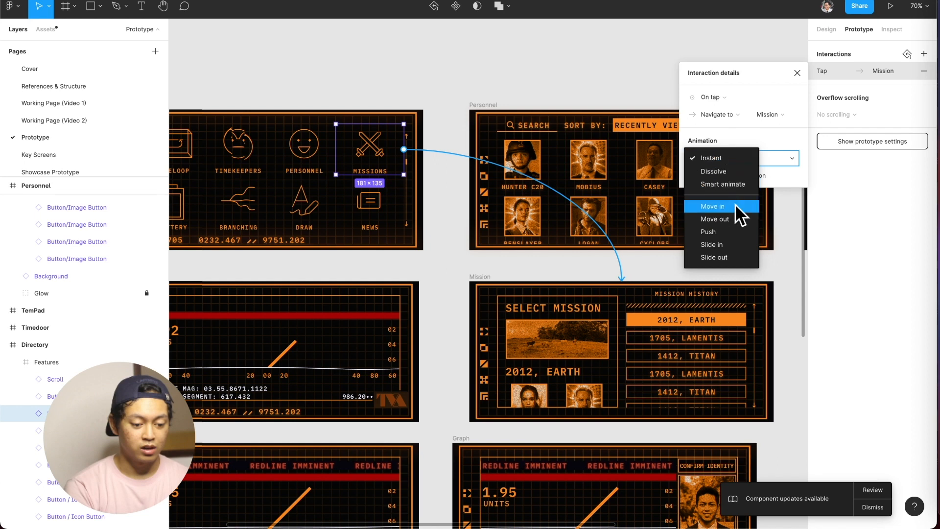
left_click(740, 161)
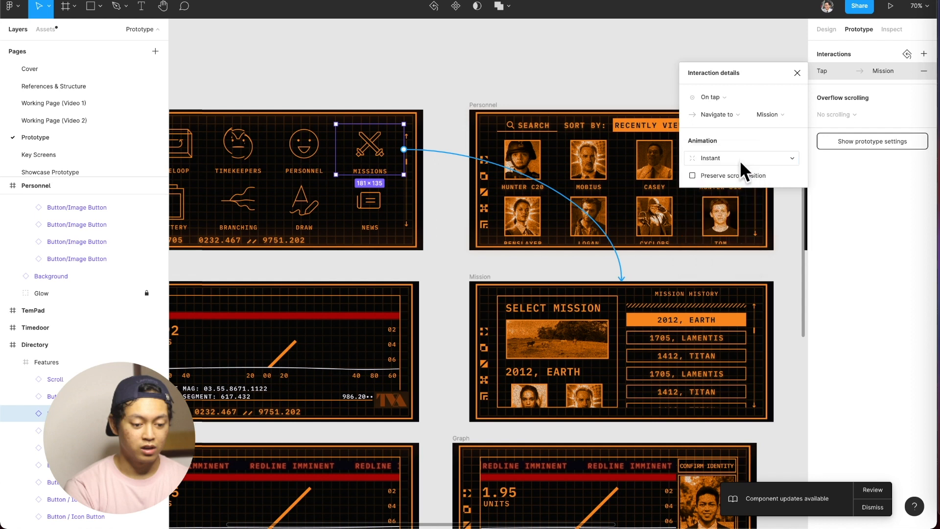
left_click(631, 60)
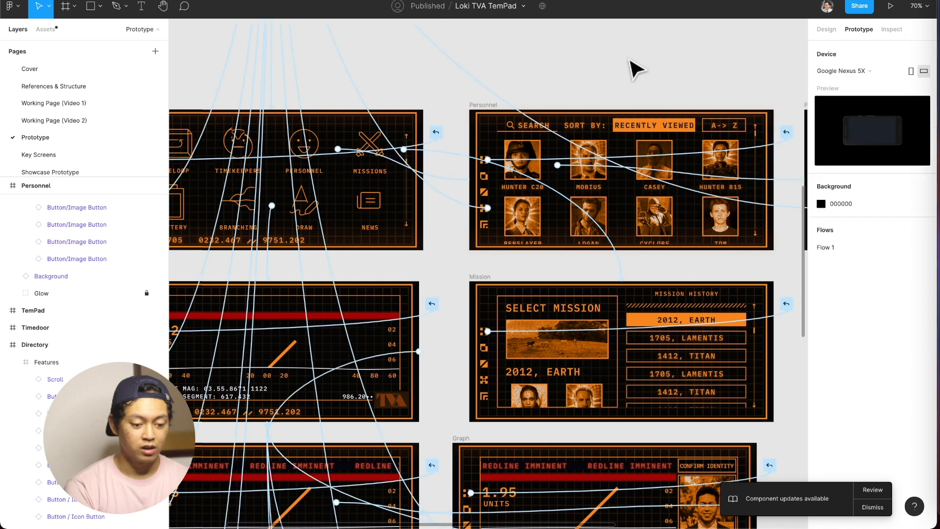
Select the TemPad frame that is the starting point of Flow 1.
scroll(519, 93, "left", 5)
scroll(518, 92, "up", 2)
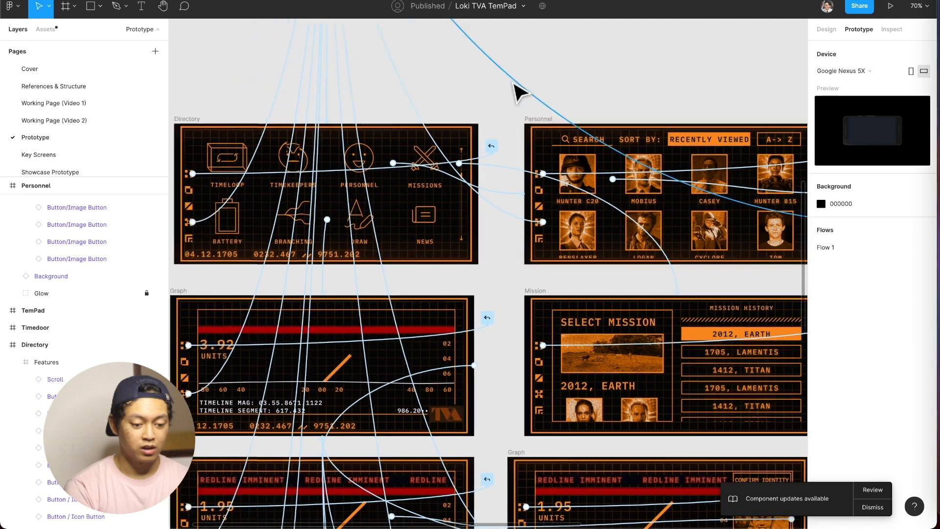
scroll(536, 223, "down", 5)
scroll(535, 216, "up", 10)
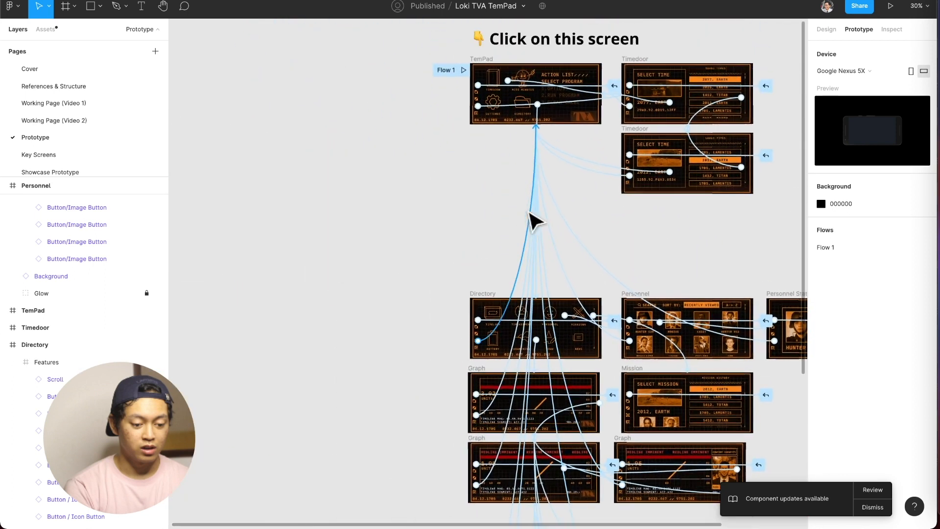
scroll(498, 248, "up", 2)
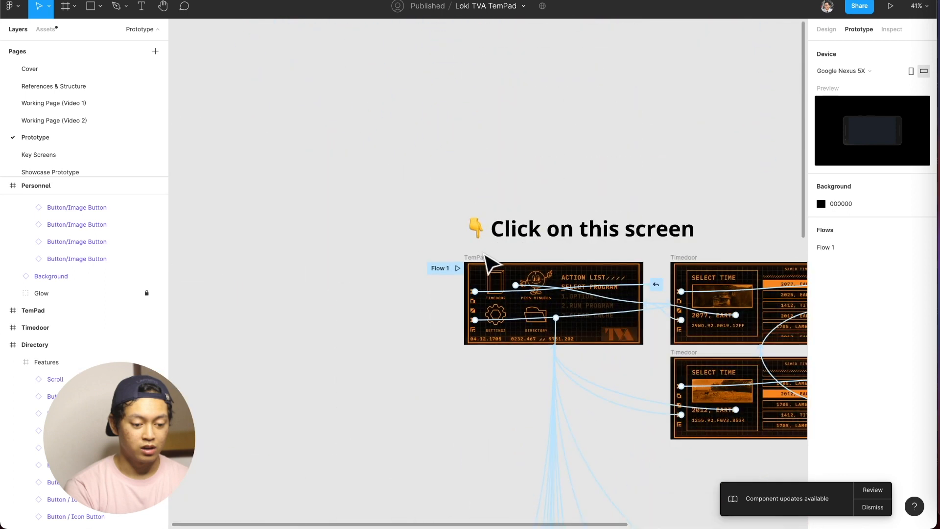
left_click(485, 255)
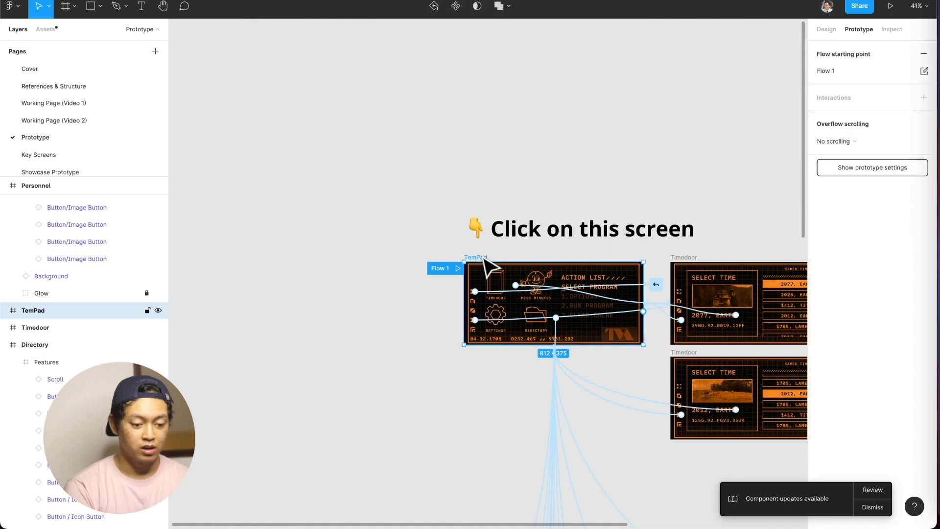